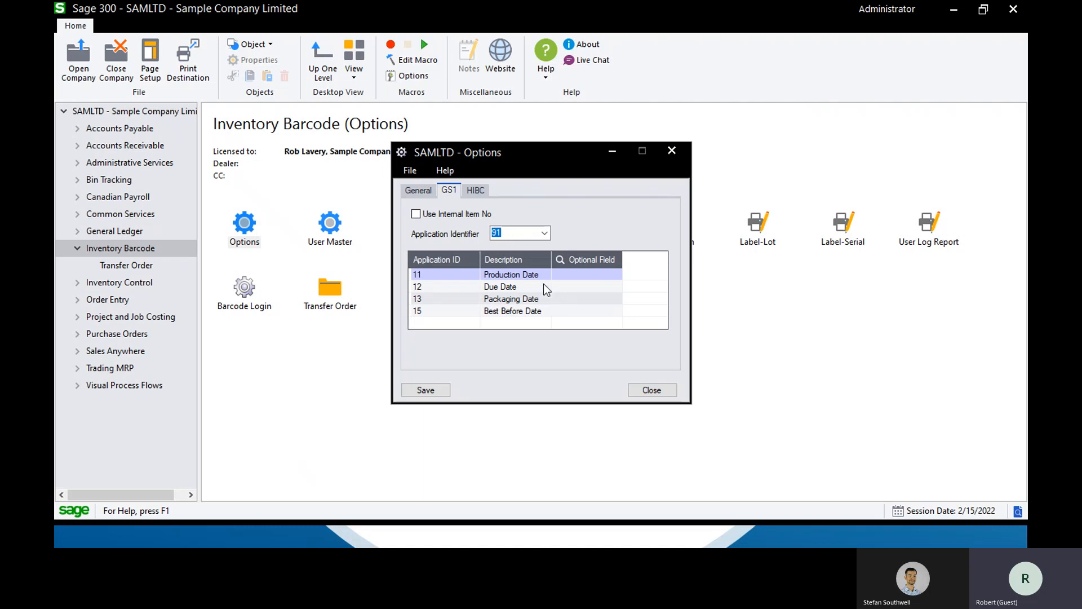
# Review the HIBC and General settings in the Inventory Barcode options and close the options window
pyautogui.click(480, 194)
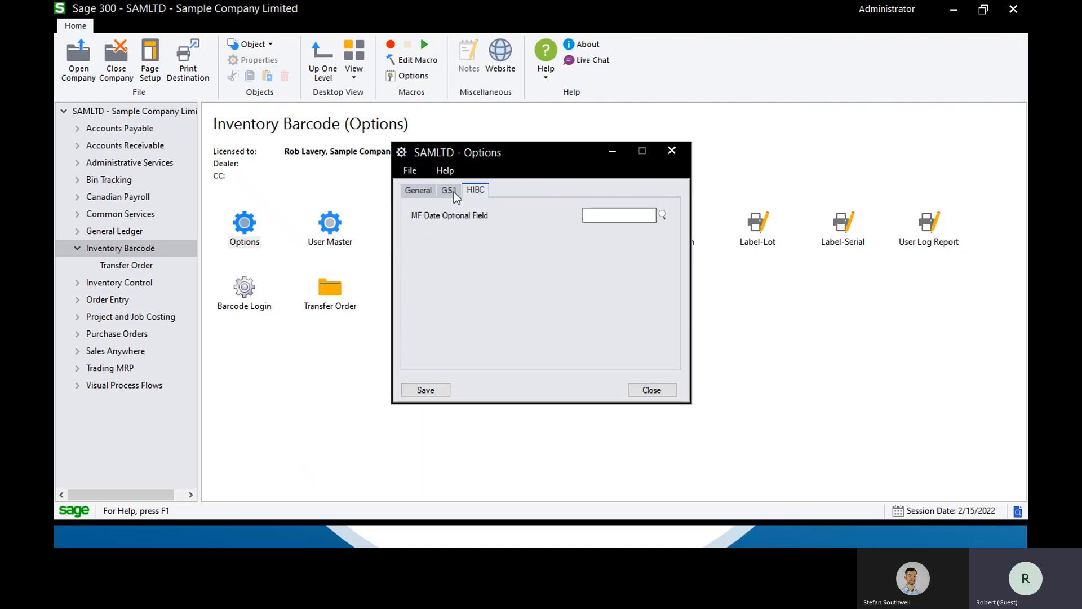
pyautogui.click(424, 187)
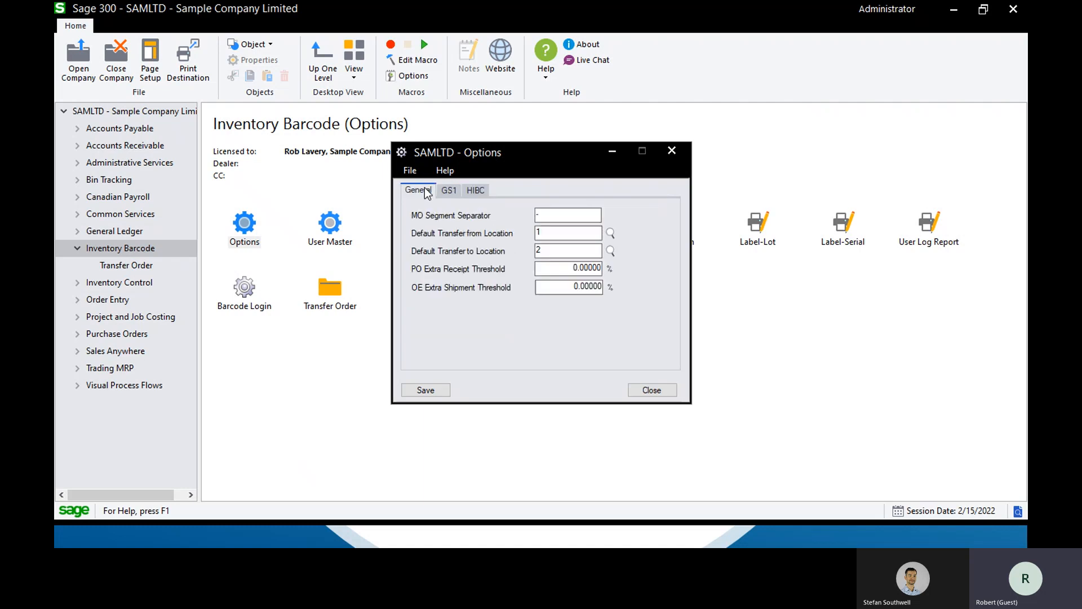
pyautogui.click(652, 390)
# Display the first barcode user's record in User Master and move its window clear of the program shortcuts
pyautogui.doubleClick(338, 223)
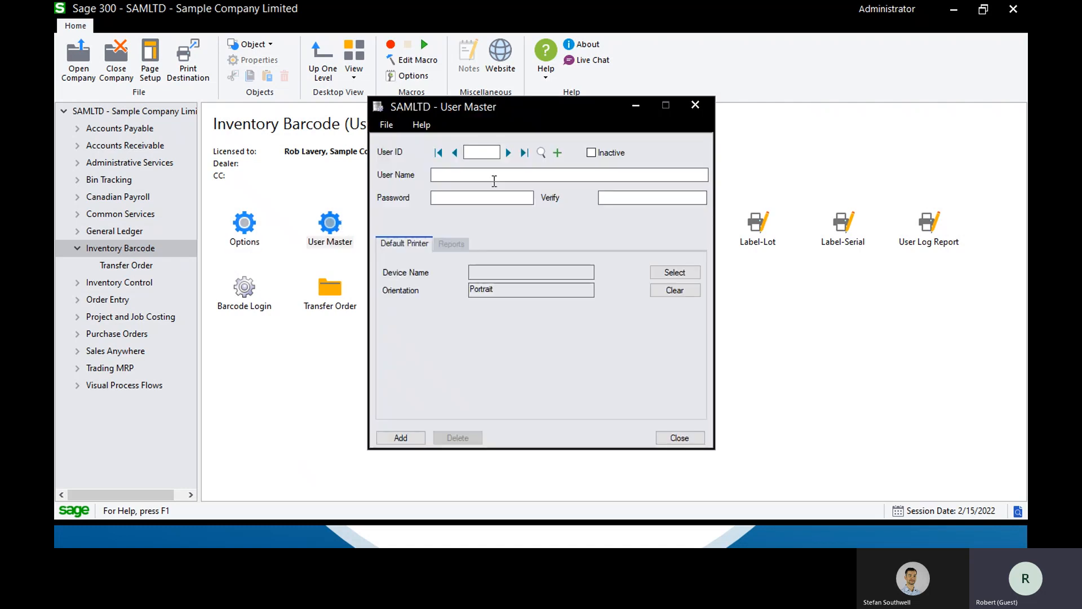
pyautogui.click(509, 152)
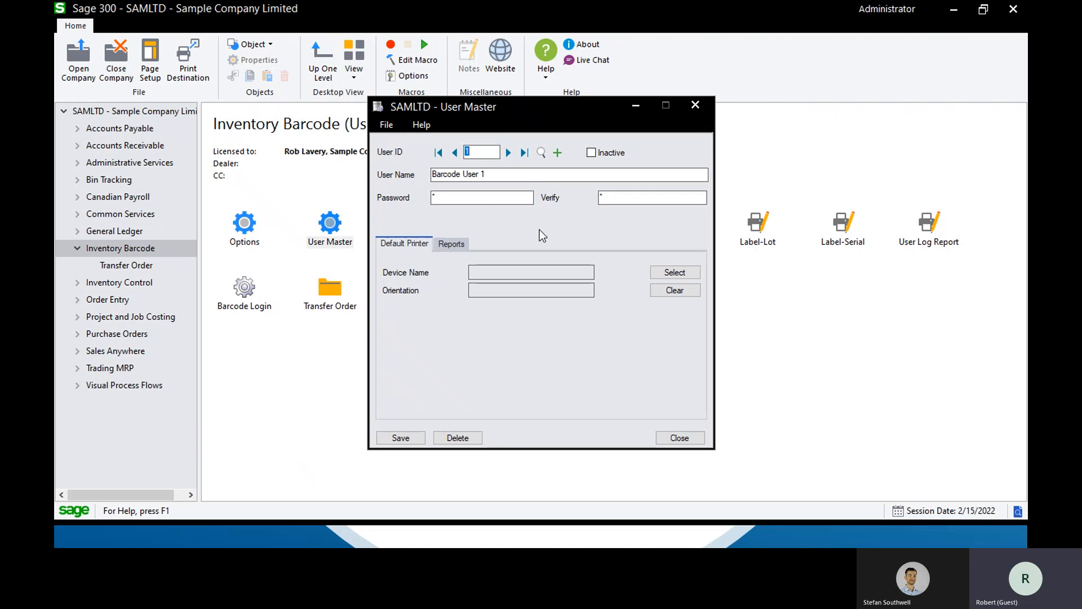
pyautogui.moveTo(557, 124); pyautogui.dragTo(551, 322)
# Examine the barcode Web Service Configuration, including the SQL and IIS server addresses and the database and Sage 300 logins, and close it
pyautogui.doubleClick(512, 228)
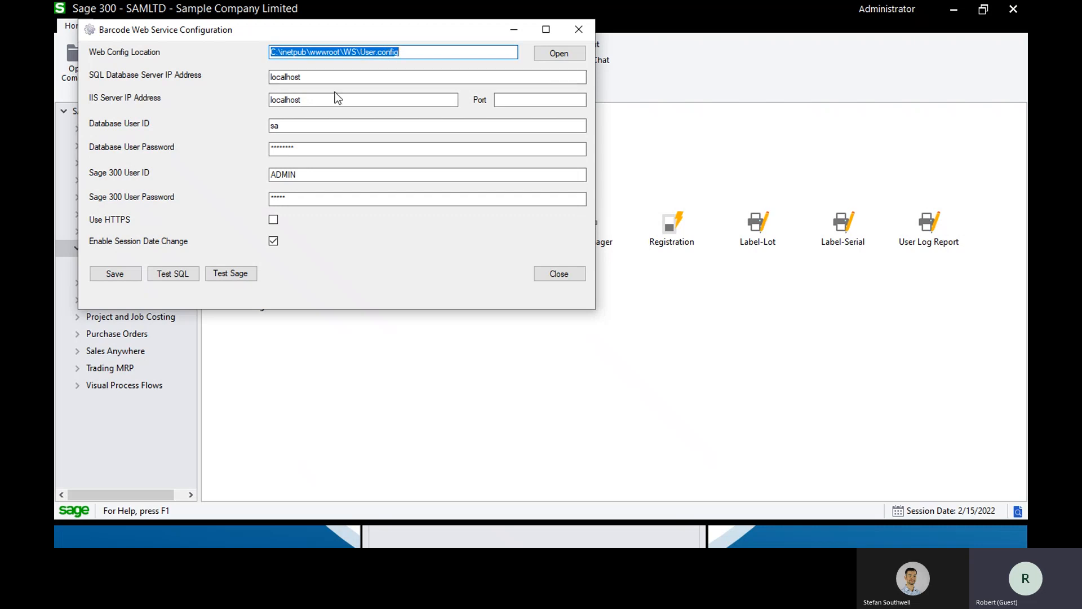
pyautogui.moveTo(314, 78); pyautogui.dragTo(244, 87)
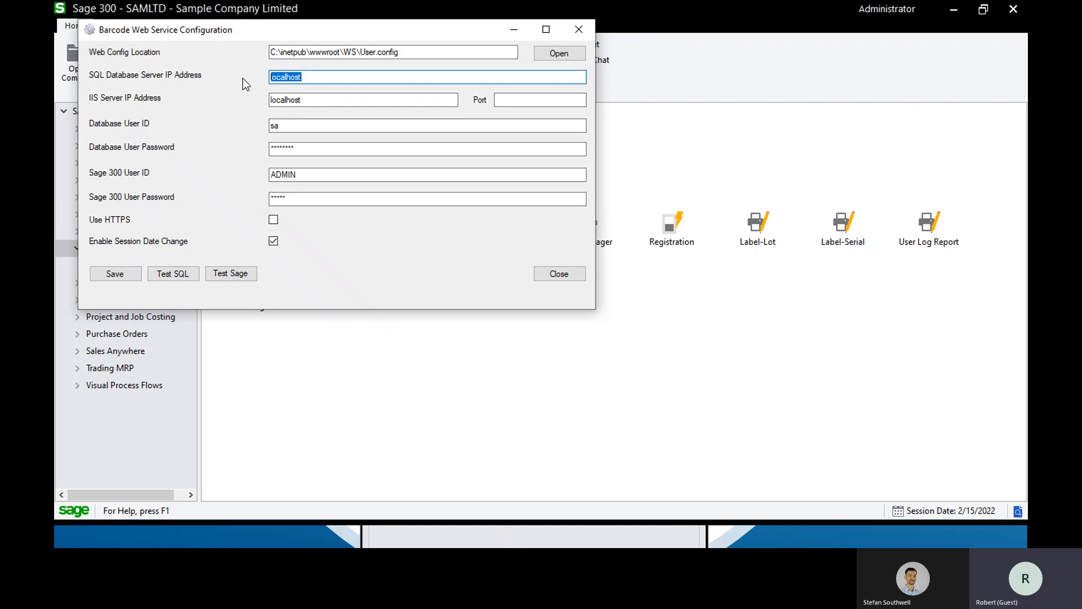
pyautogui.moveTo(304, 100); pyautogui.dragTo(216, 110)
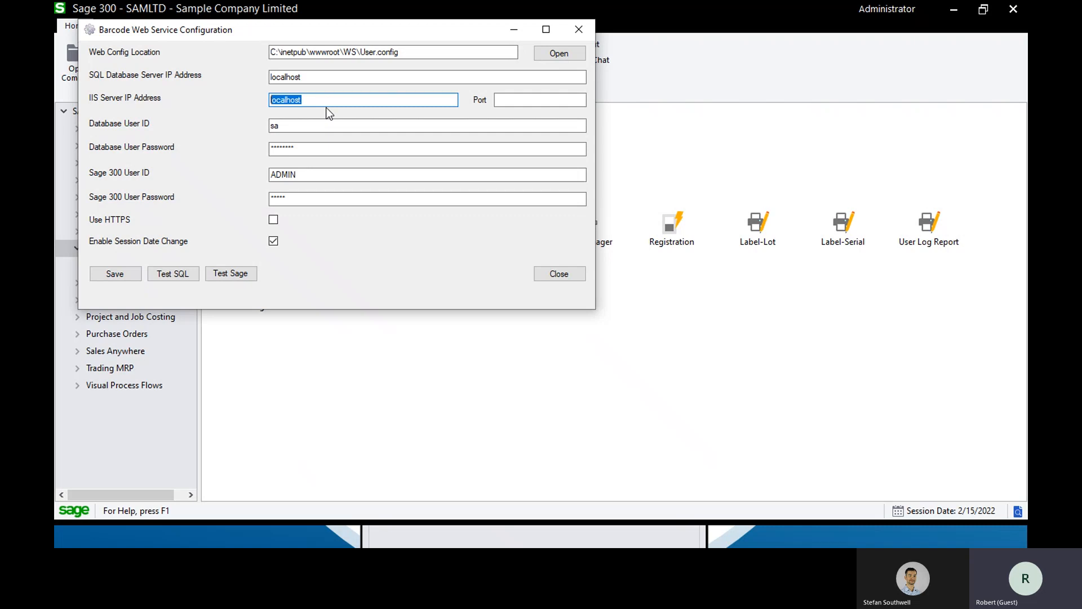
pyautogui.press('Tab')
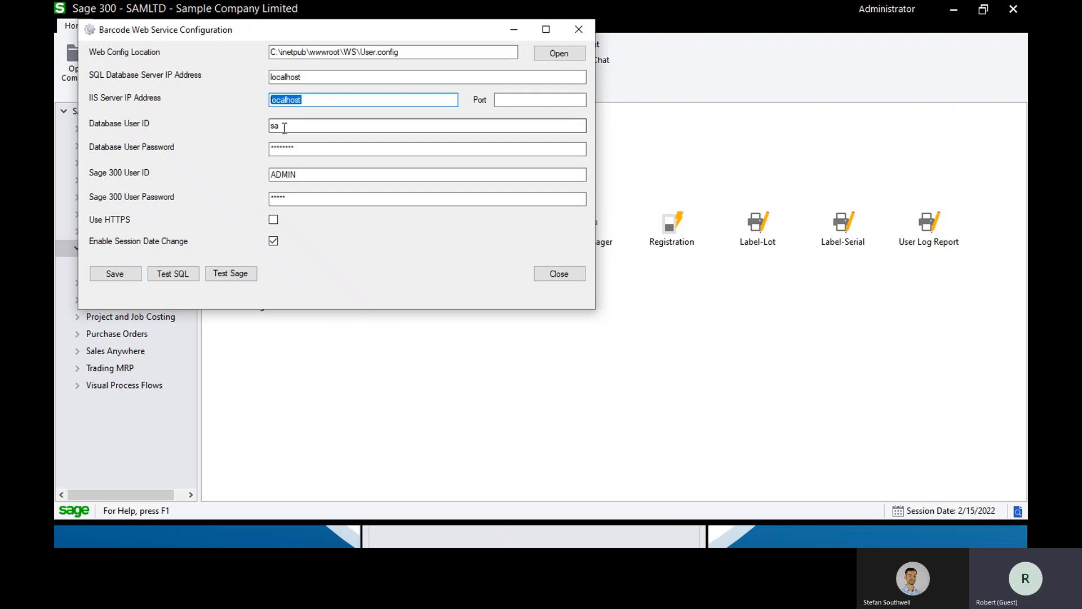
pyautogui.press('Tab')
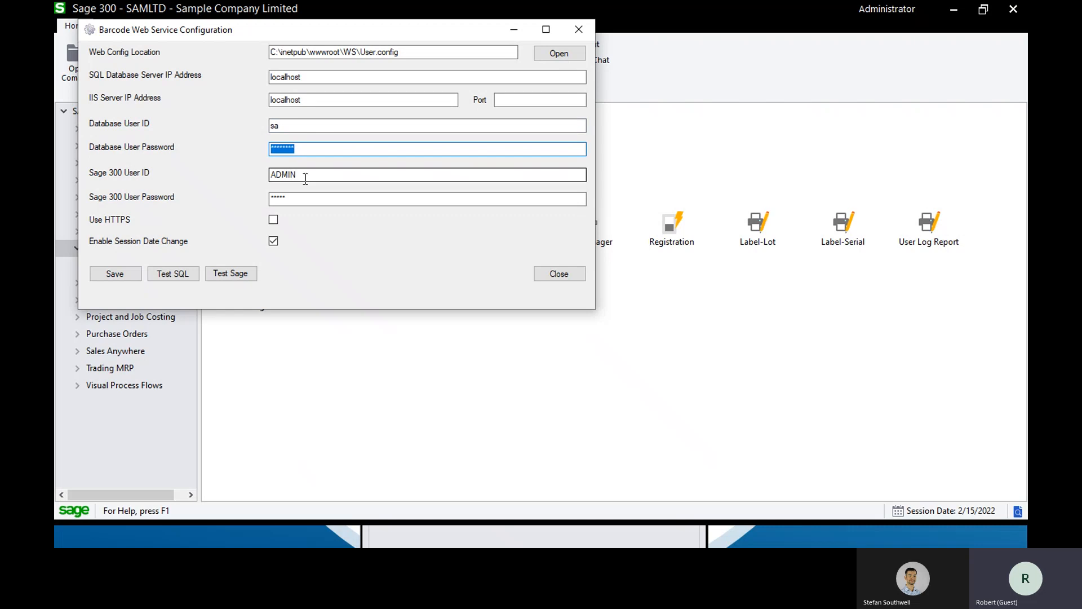
pyautogui.press('Tab')
pyautogui.press('Tab')
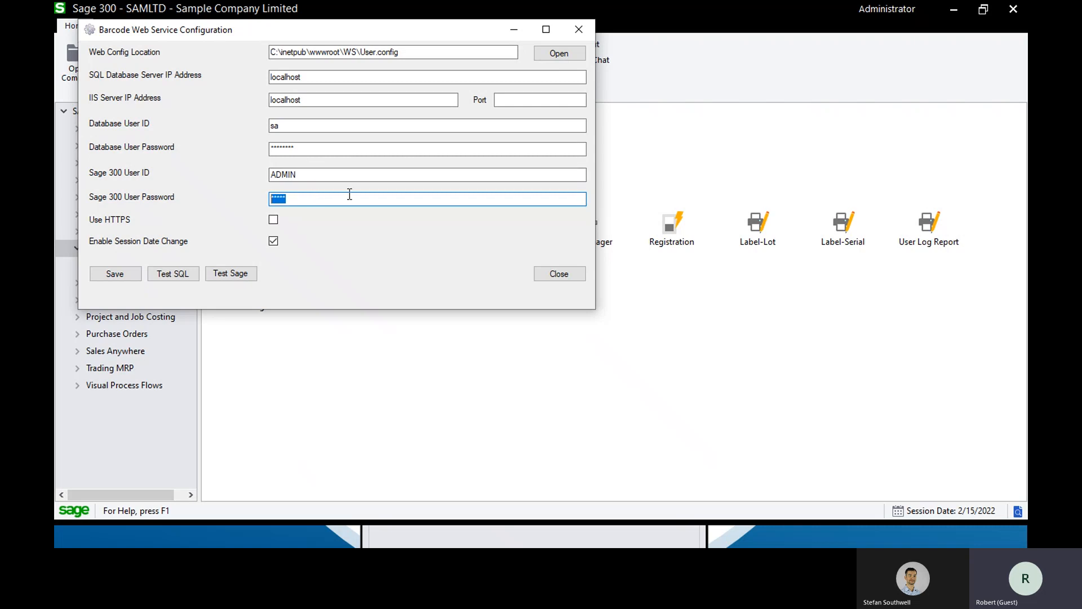
pyautogui.click(549, 273)
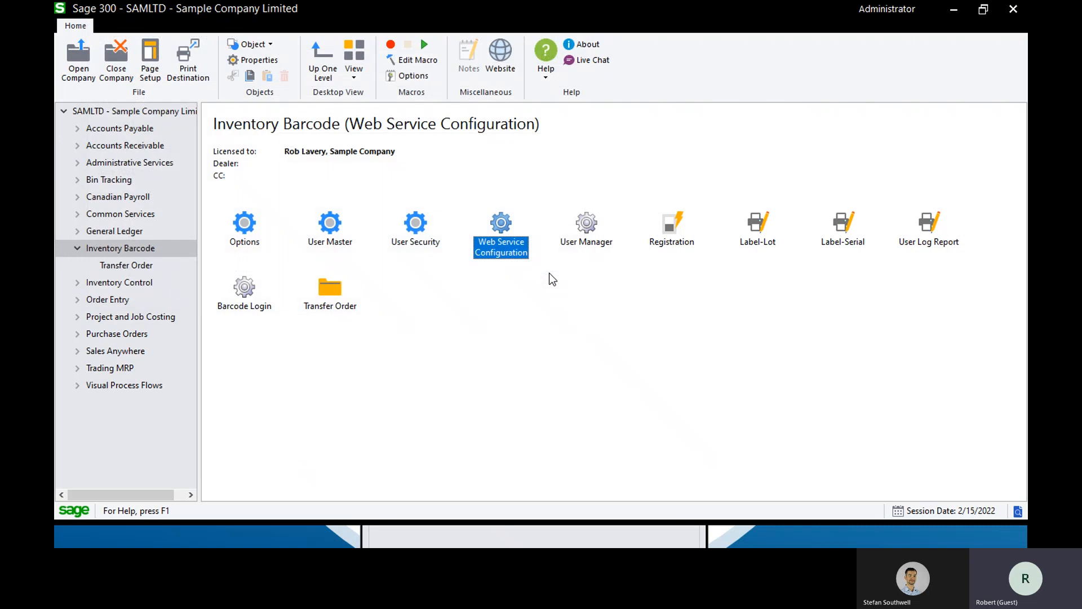
# Review the report assignments of the first barcode user in User Master and the same user's permissions in User Security
pyautogui.doubleClick(332, 223)
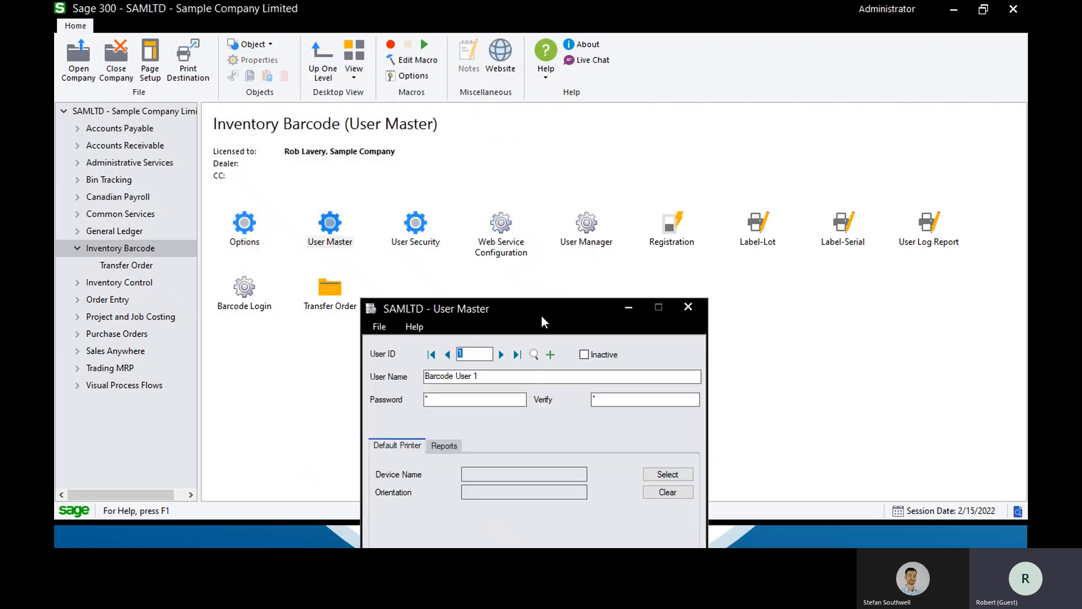
pyautogui.moveTo(542, 320); pyautogui.dragTo(543, 133)
pyautogui.click(439, 258)
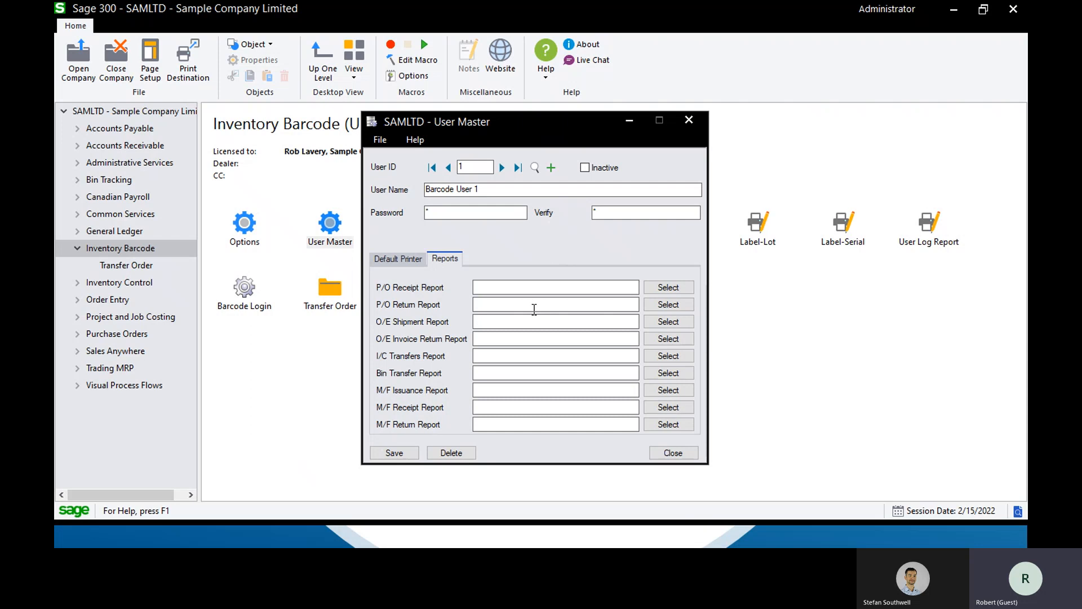
pyautogui.click(676, 454)
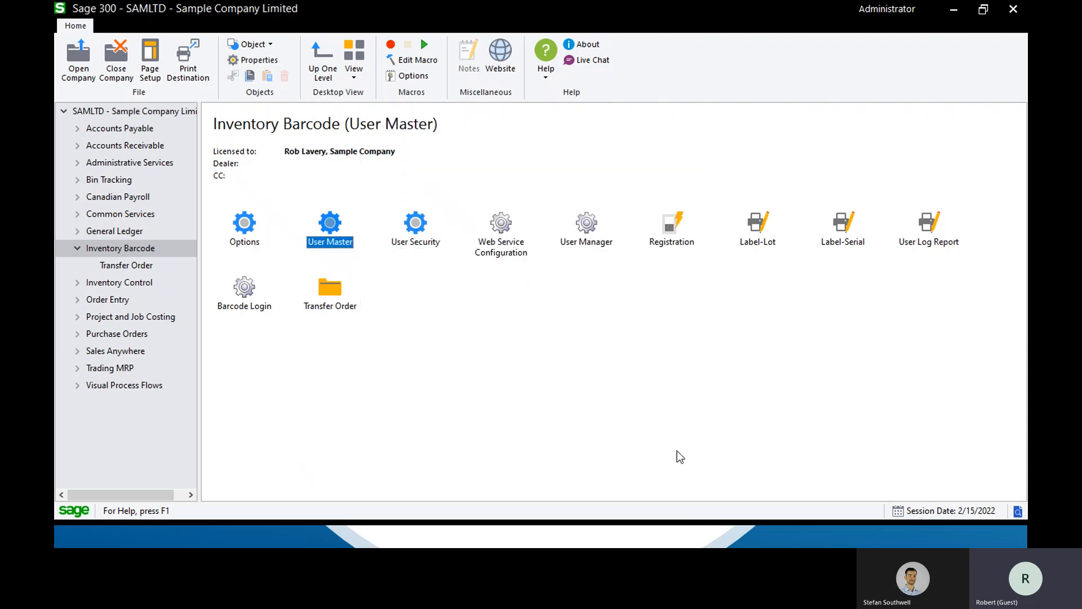
pyautogui.doubleClick(419, 228)
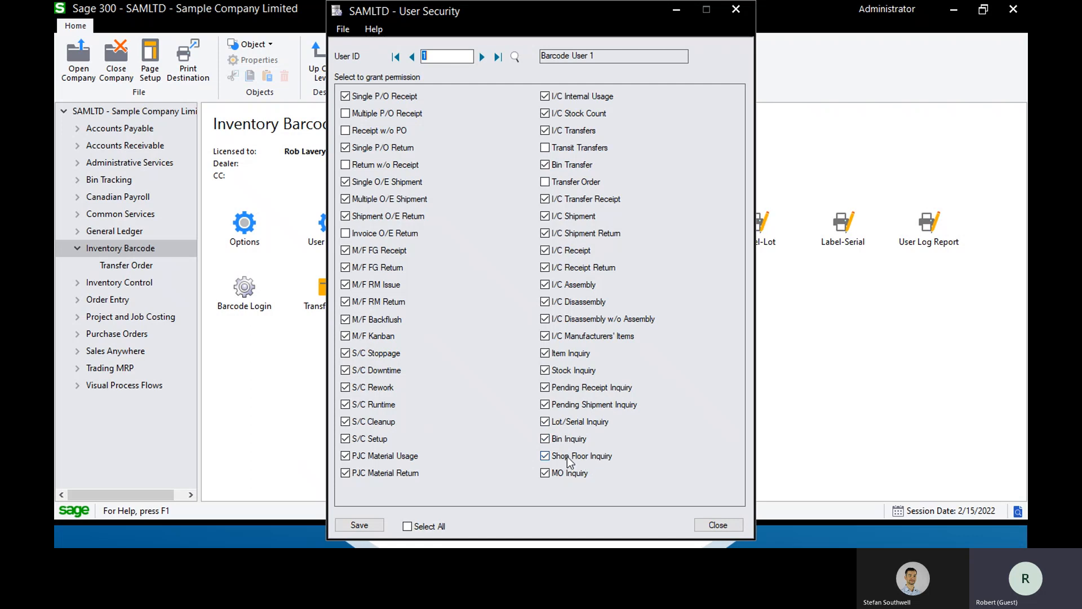
pyautogui.click(722, 525)
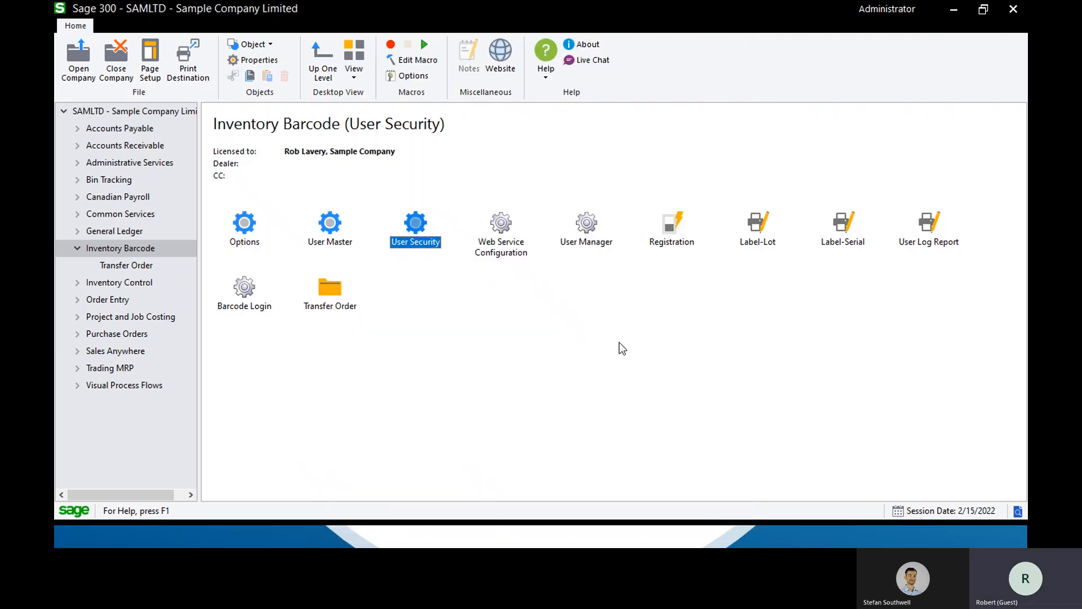
# Preview the Label-Lot barcode report, and close the preview and its print form
pyautogui.click(755, 229)
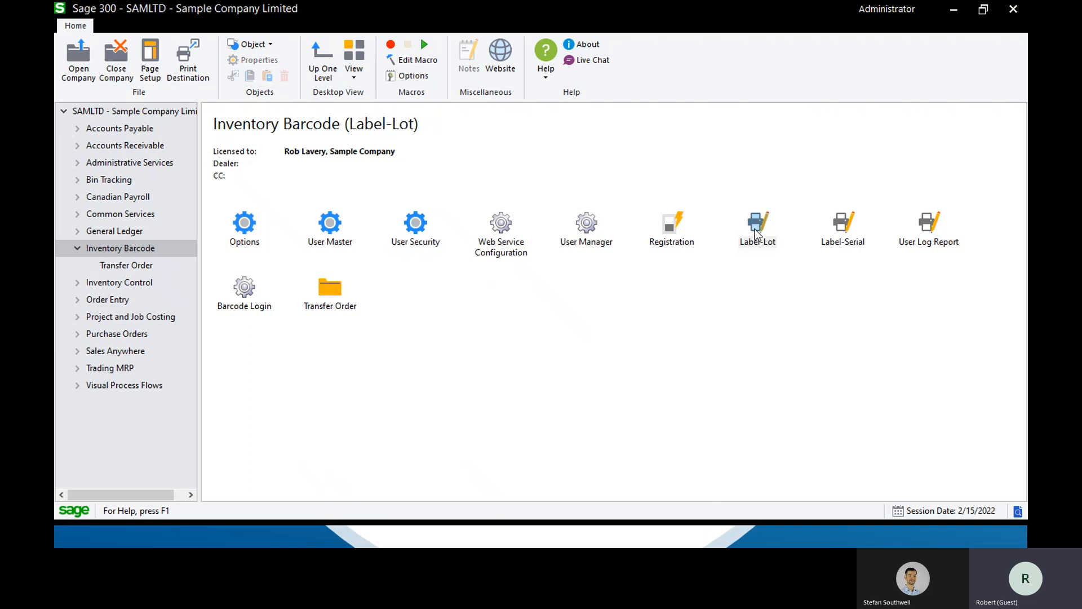
pyautogui.click(415, 318)
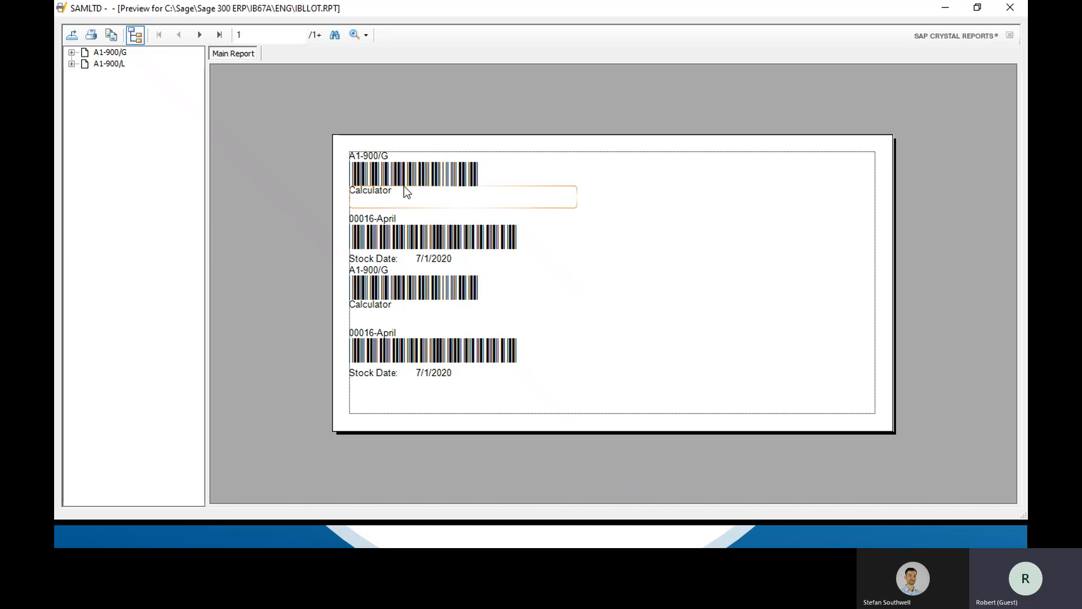
pyautogui.click(1013, 11)
pyautogui.click(678, 324)
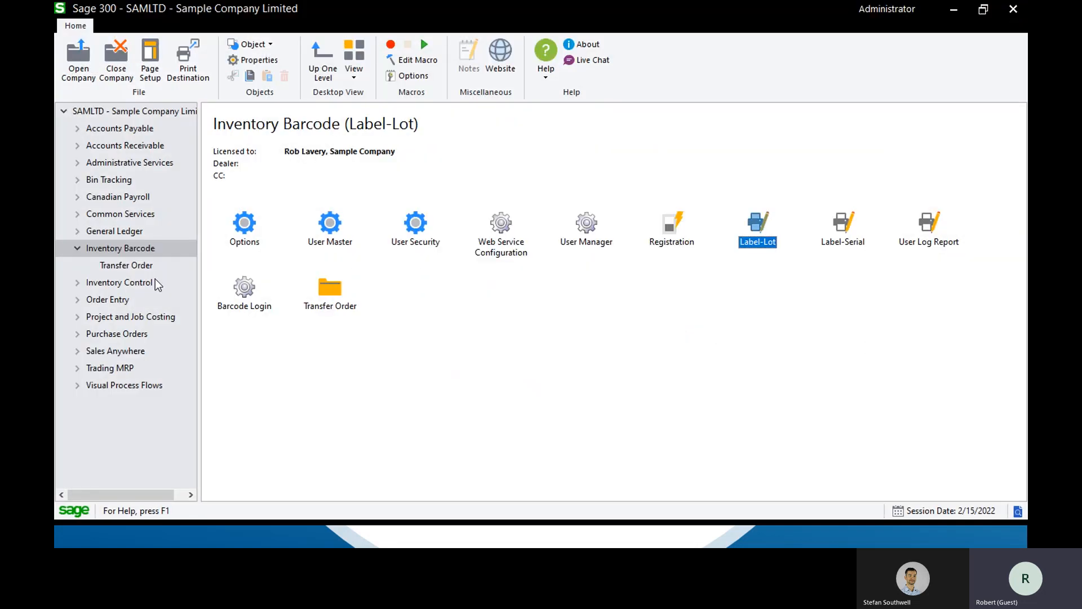
# Open the Generate Worksheet form of A/T Stock Take under Inventory Control
pyautogui.click(77, 282)
pyautogui.click(106, 300)
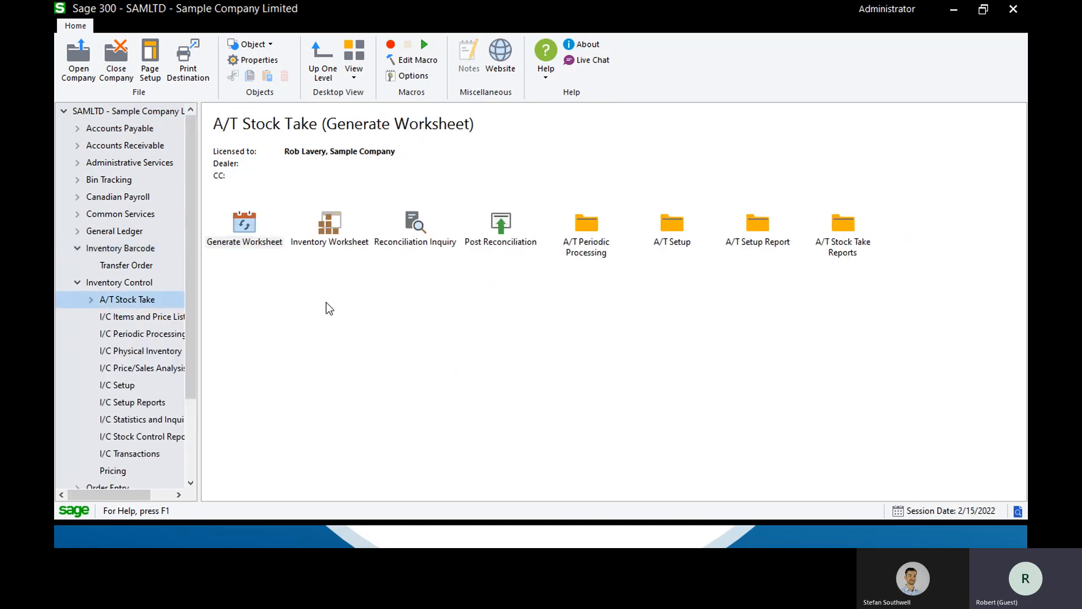
pyautogui.doubleClick(245, 227)
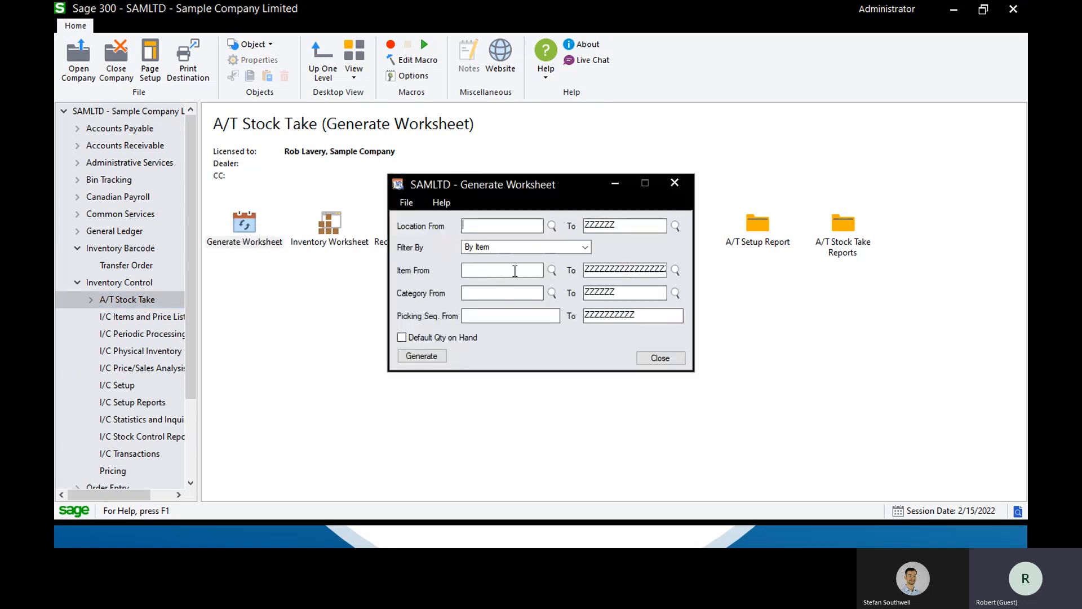
# Filter the stock take worksheet By Cycle Count Group starting from group A01, and close the form without generating
pyautogui.click(585, 248)
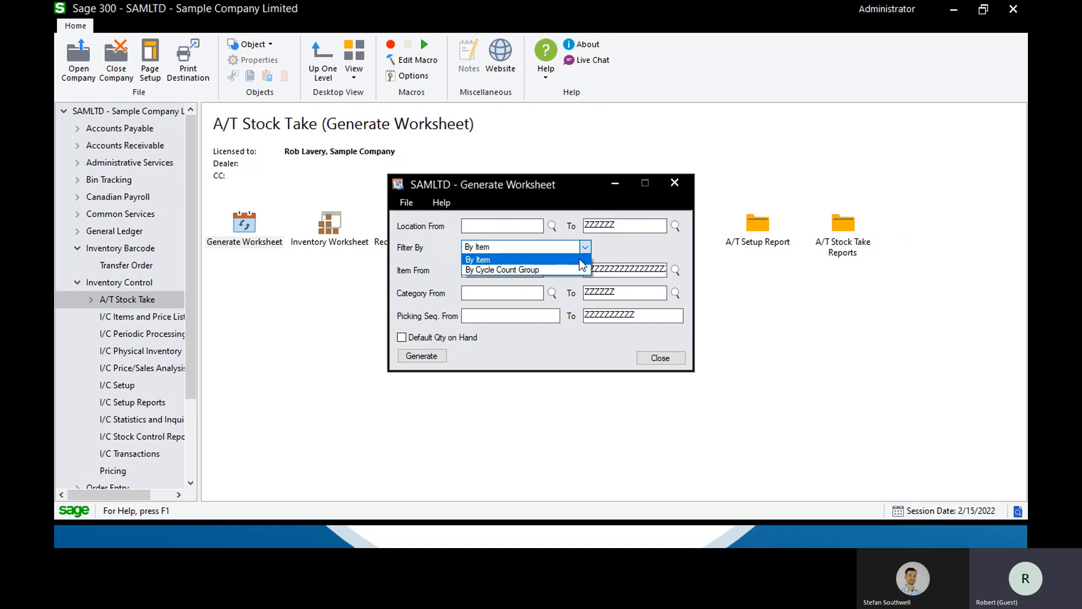
pyautogui.click(579, 270)
pyautogui.click(552, 271)
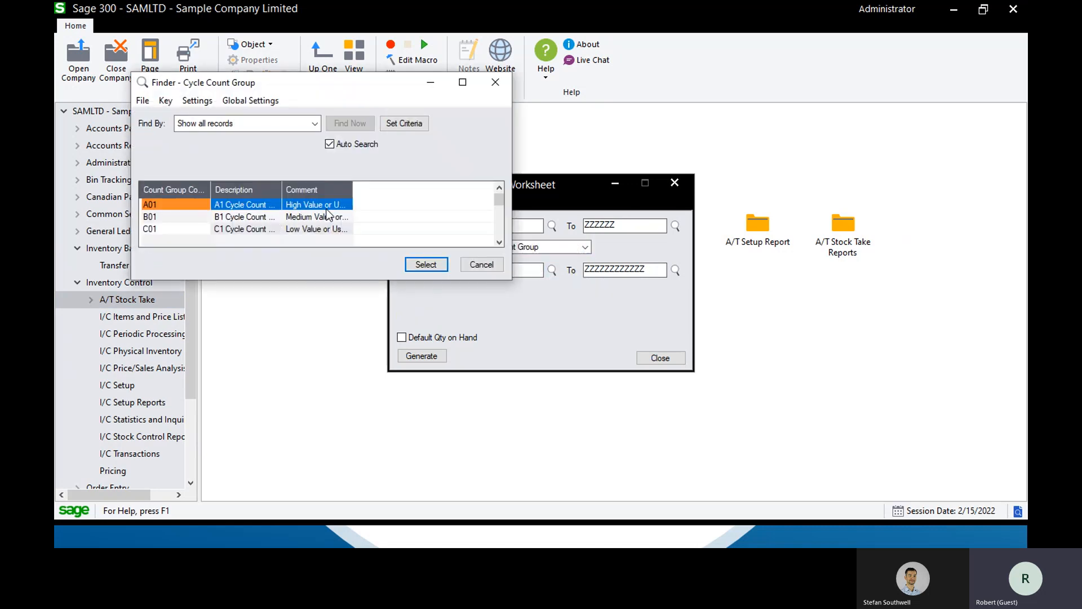
pyautogui.moveTo(354, 187); pyautogui.dragTo(414, 187)
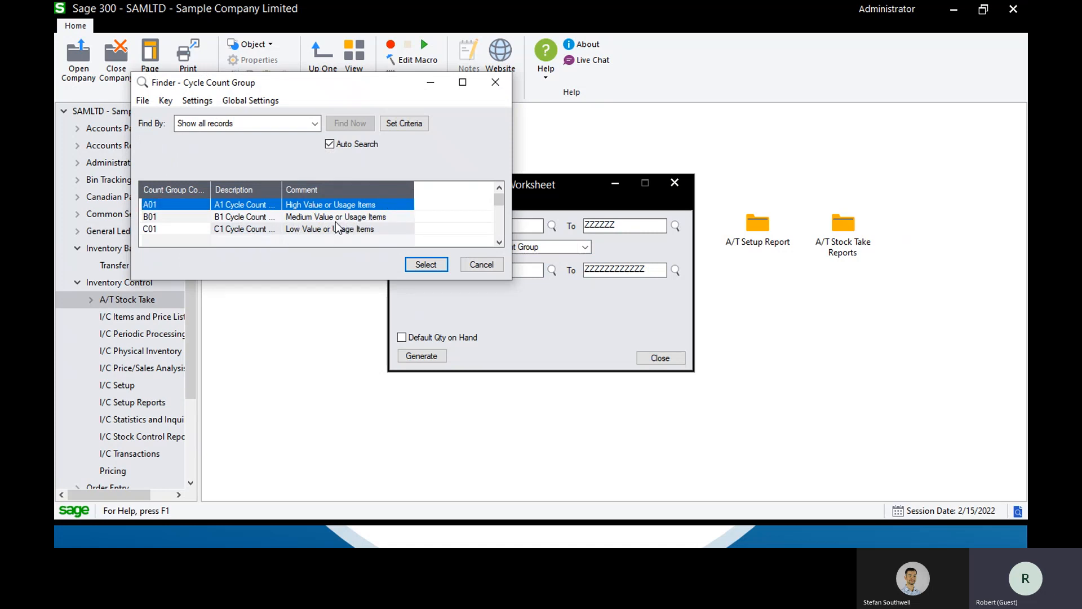
pyautogui.click(426, 265)
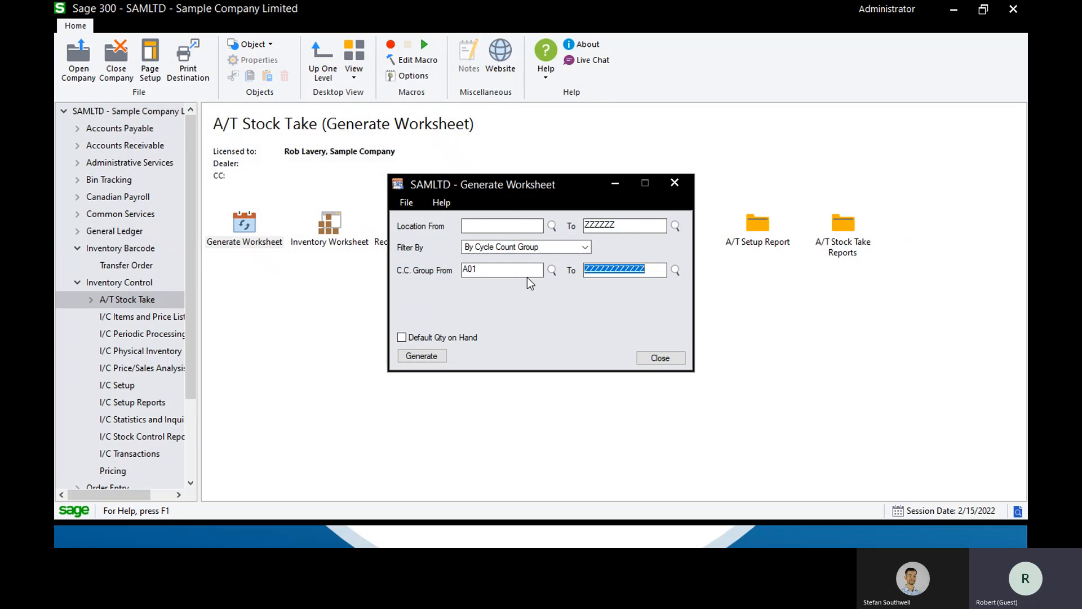
pyautogui.click(654, 360)
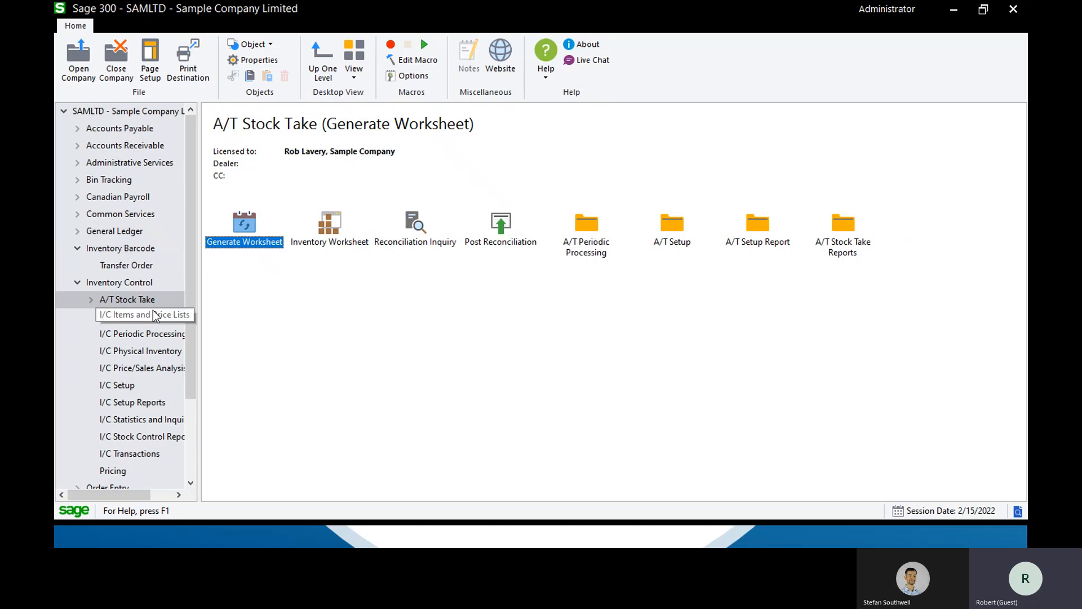
# View the first cycle count group record in A/T Setup and close it
pyautogui.click(90, 300)
pyautogui.click(139, 334)
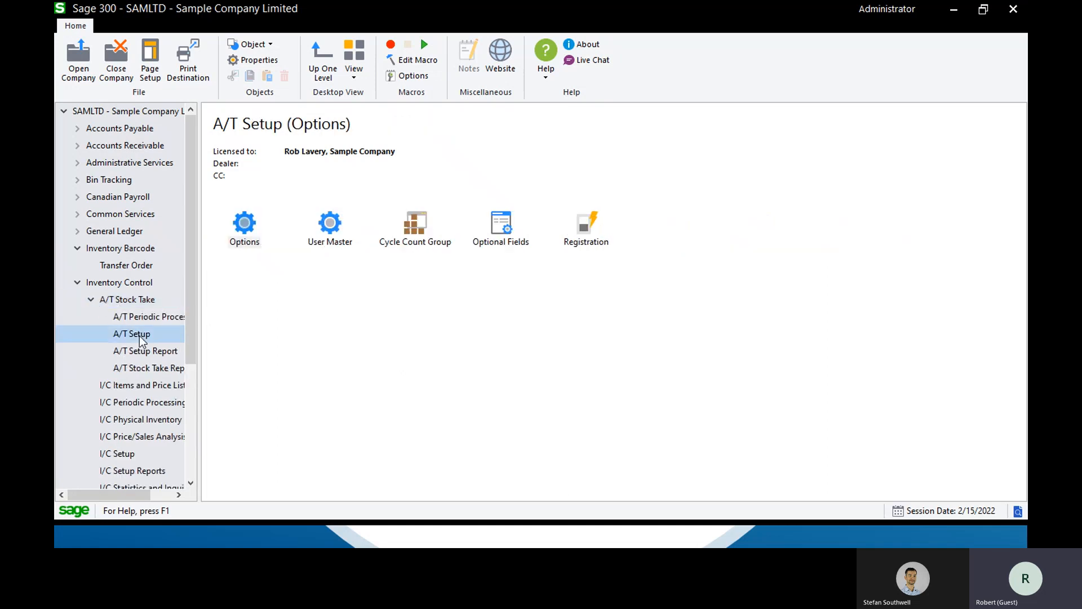
pyautogui.doubleClick(427, 220)
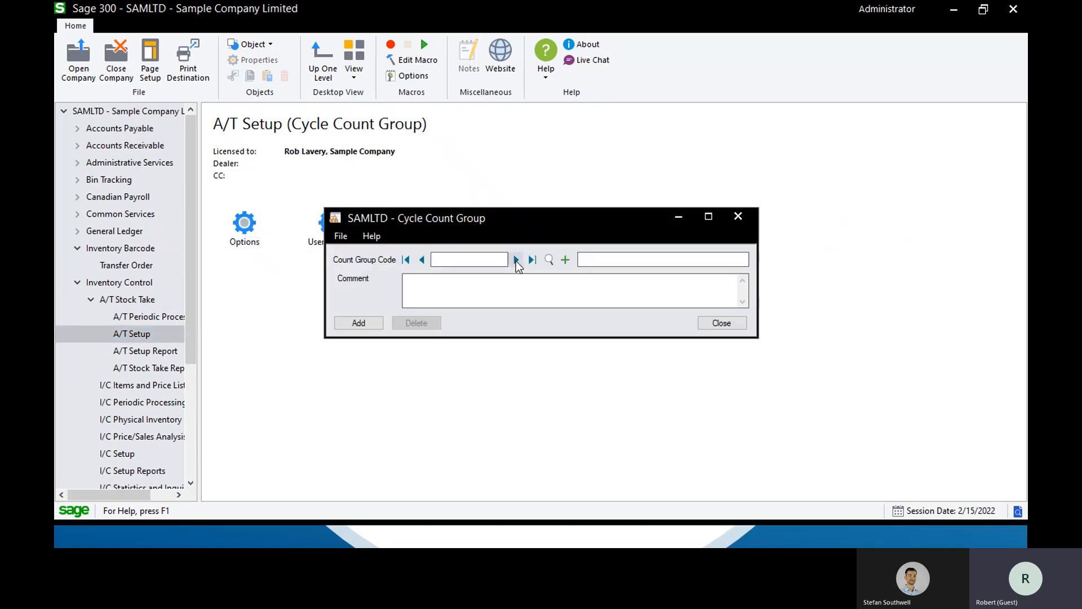
pyautogui.click(516, 260)
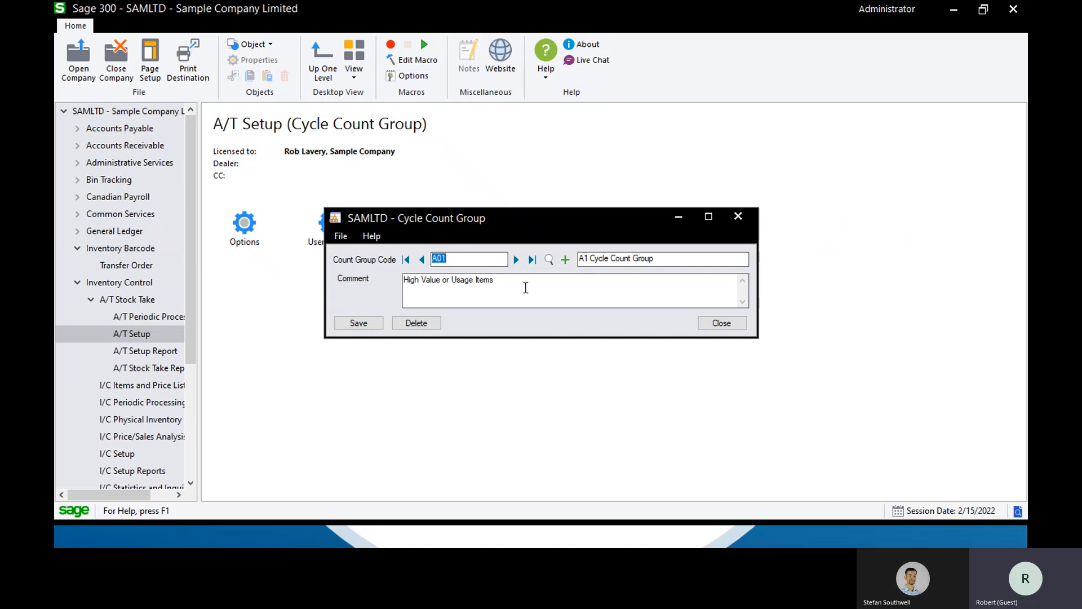
pyautogui.click(711, 326)
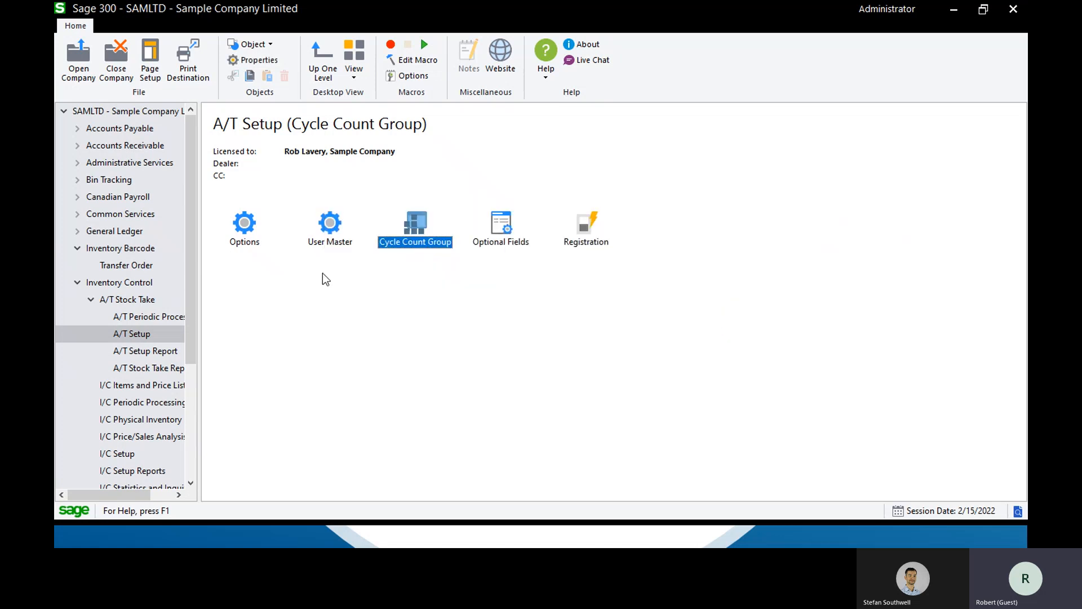
# Review the value-based and usage-based ABC cycle count percentages in the A/T Setup options and close them
pyautogui.doubleClick(244, 226)
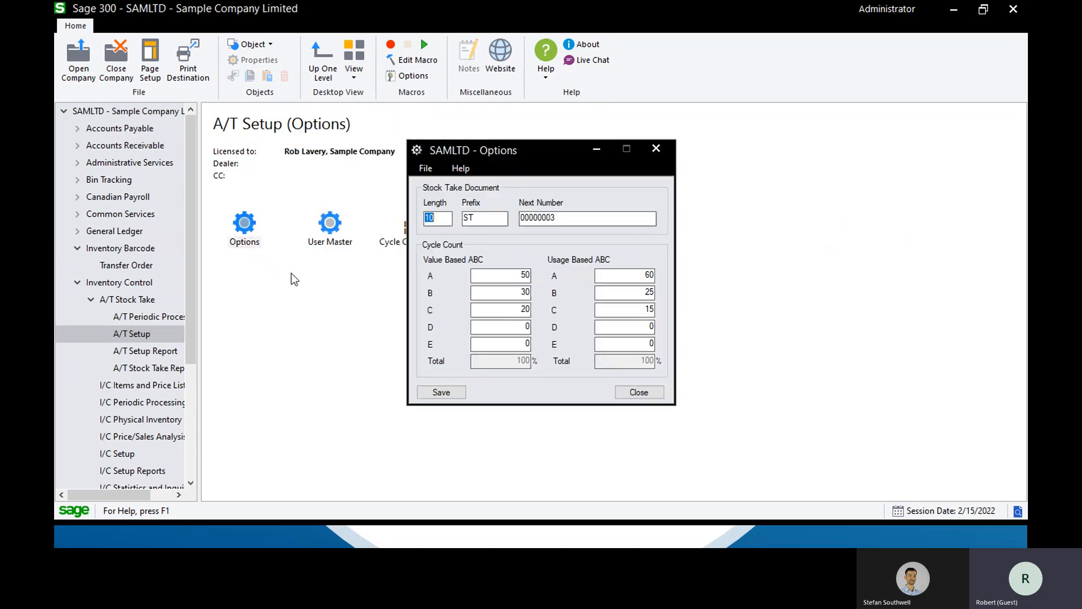
pyautogui.click(512, 273)
pyautogui.press('Tab')
pyautogui.press('Tab')
pyautogui.click(630, 274)
pyautogui.click(656, 149)
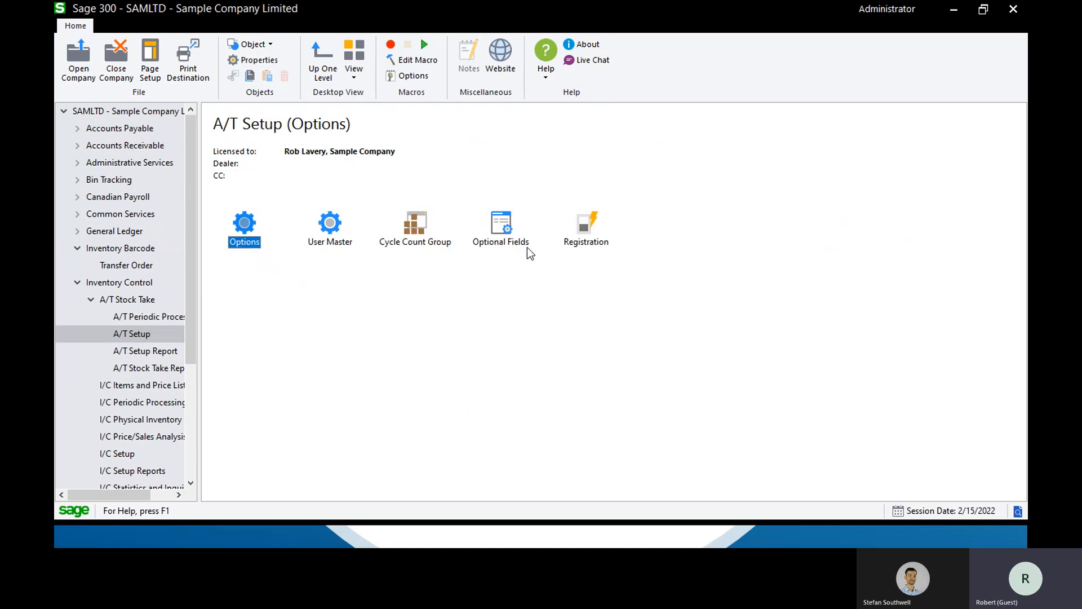
# Look over the Optional Fields entry in A/T Setup and the reports offered in A/T Setup Report and A/T Stock Take Reports
pyautogui.click(498, 222)
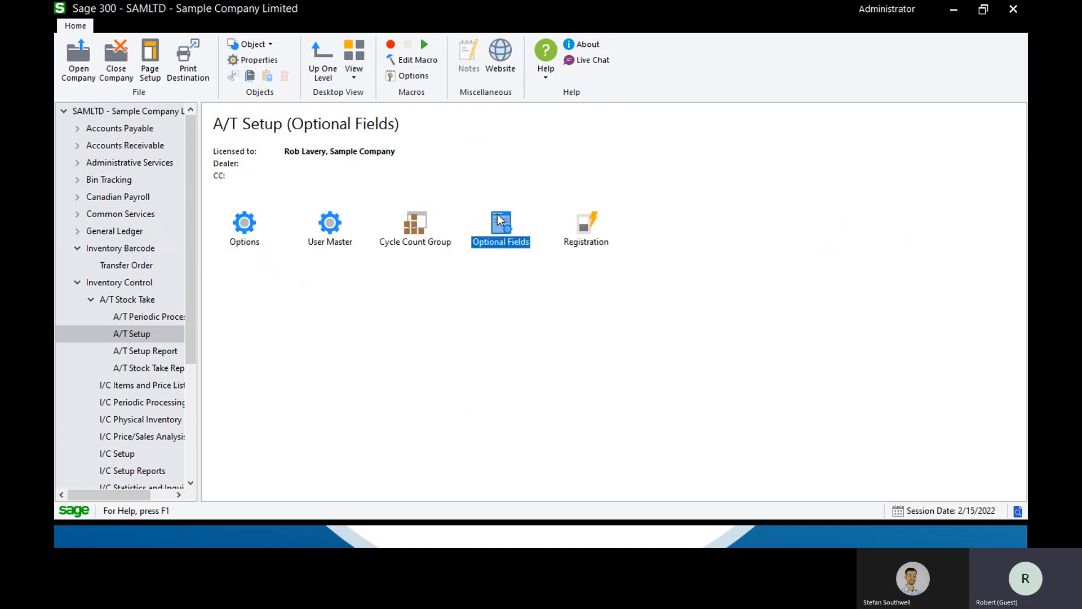
pyautogui.click(171, 351)
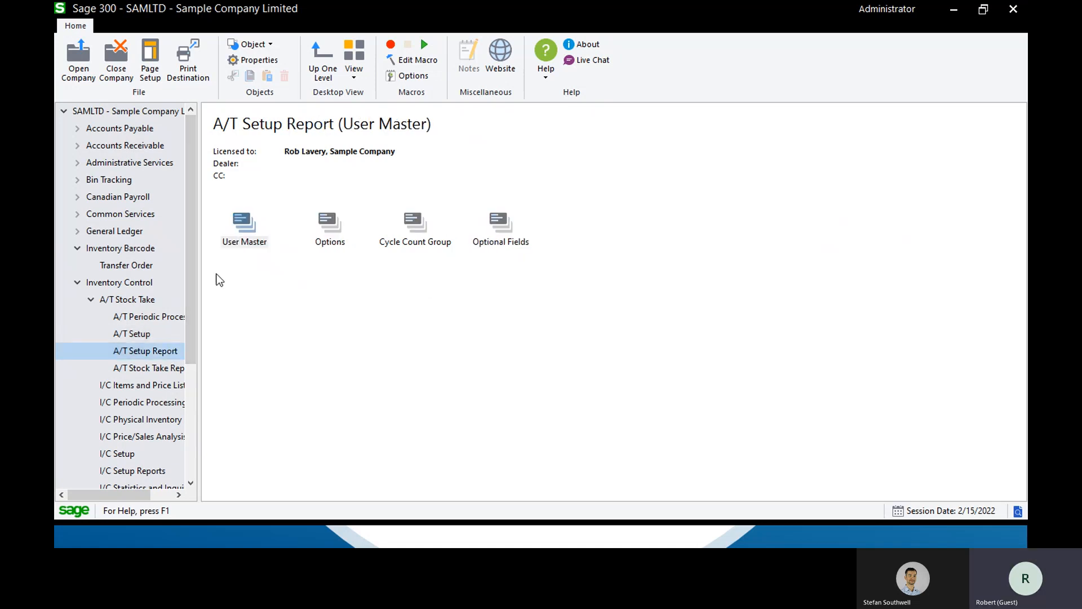
pyautogui.click(175, 368)
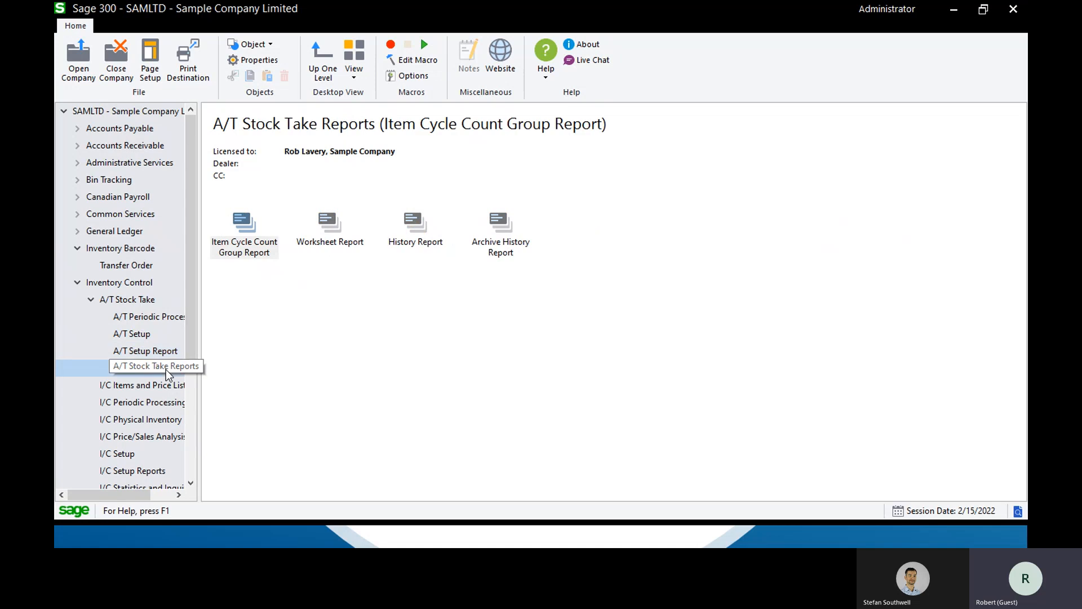
# Preview the Item Cycle Count Group Report for all groups, locations and items, close it, and return to A/T Stock Take
pyautogui.click(417, 229)
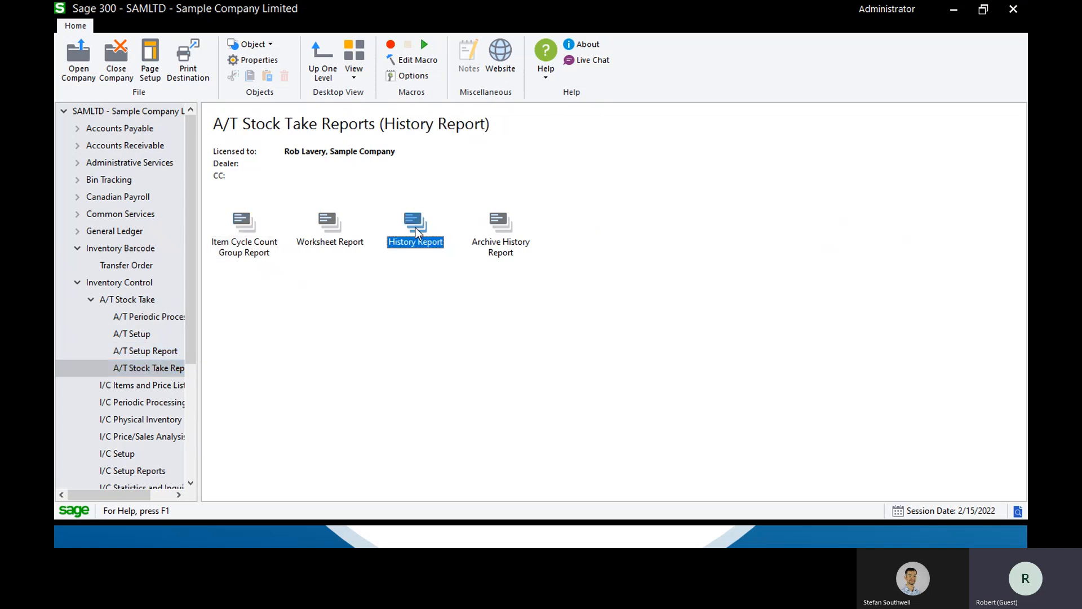
pyautogui.doubleClick(242, 228)
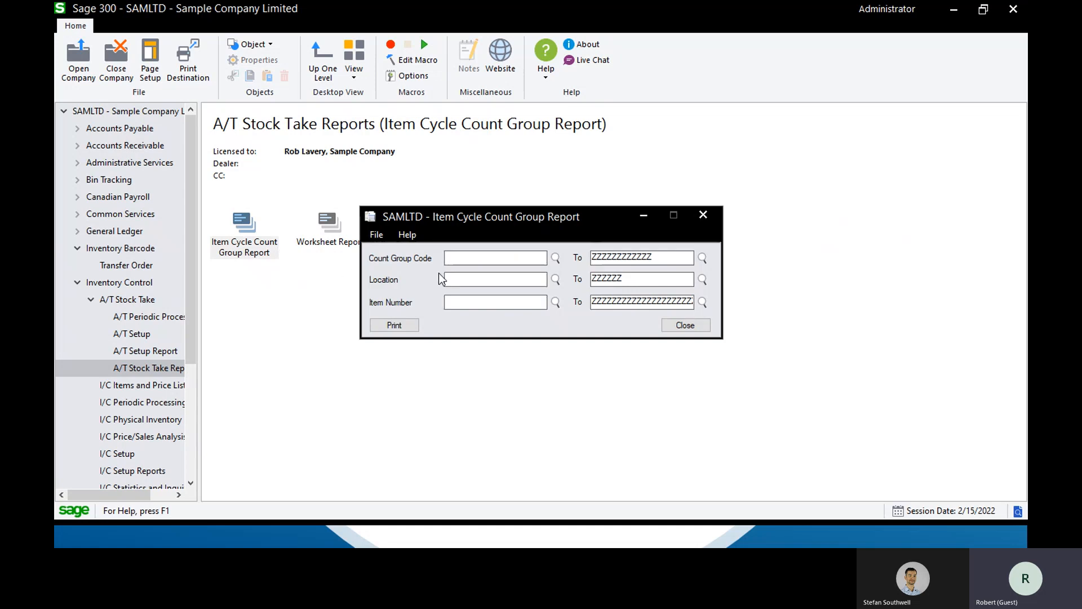
pyautogui.click(396, 325)
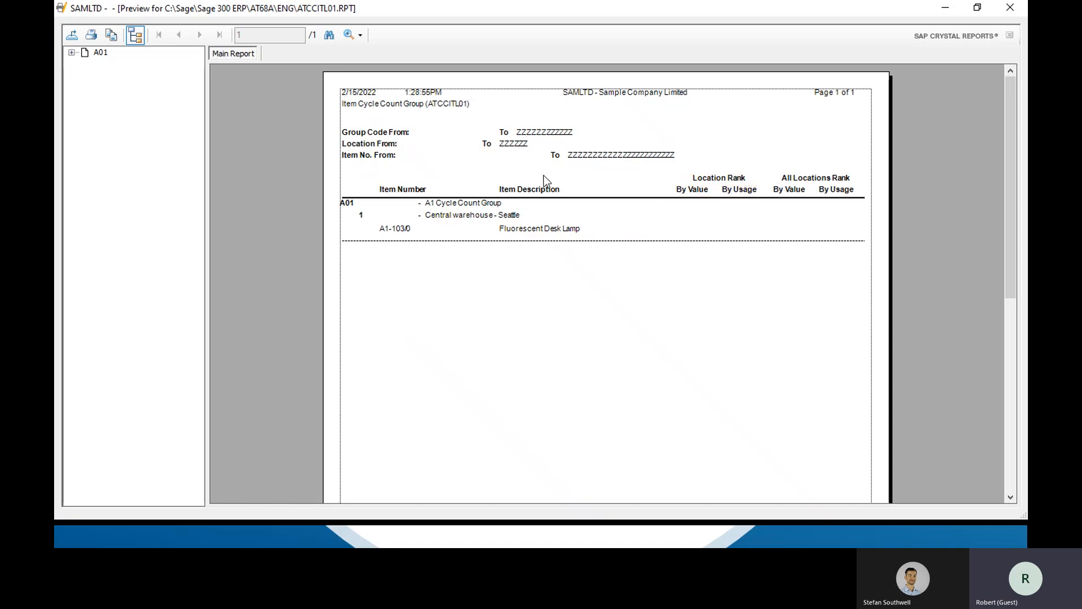
pyautogui.click(1010, 8)
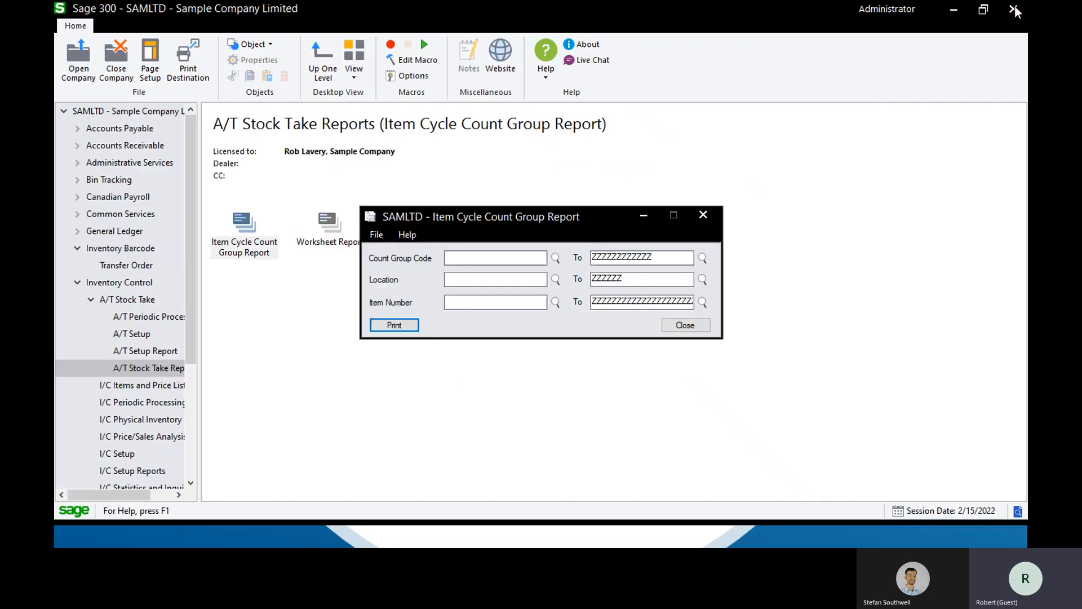
pyautogui.click(686, 325)
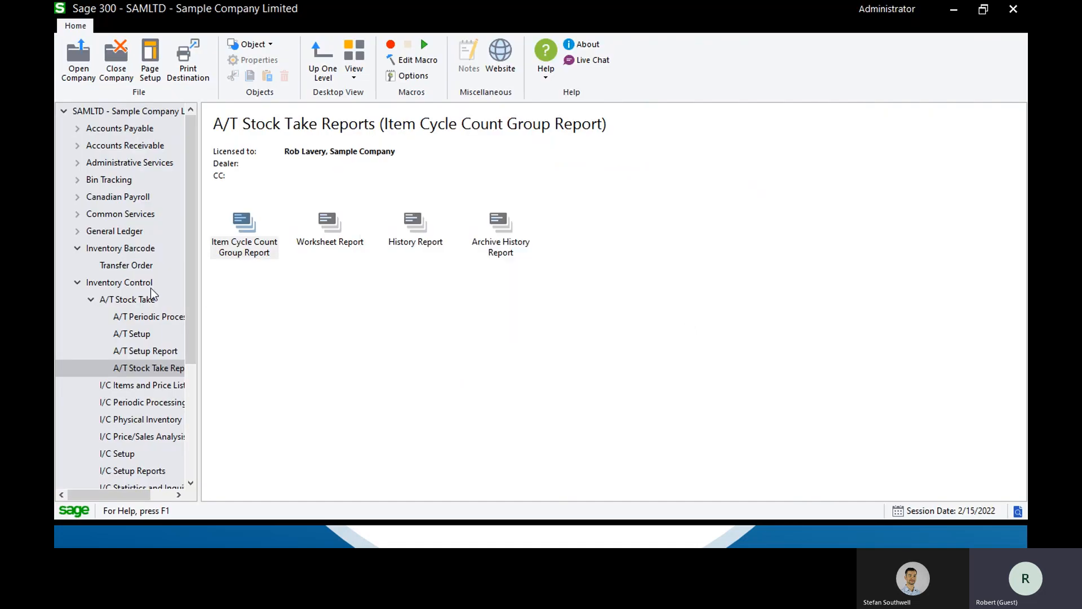
pyautogui.click(132, 300)
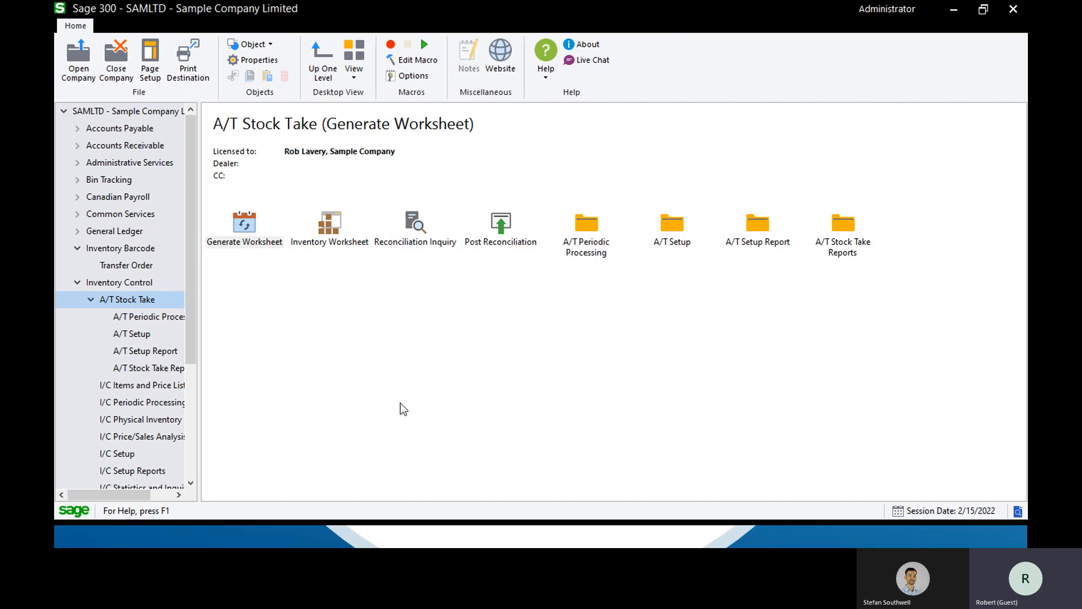
pyautogui.press('alt')
pyautogui.hotkey('alt', 'Tab')
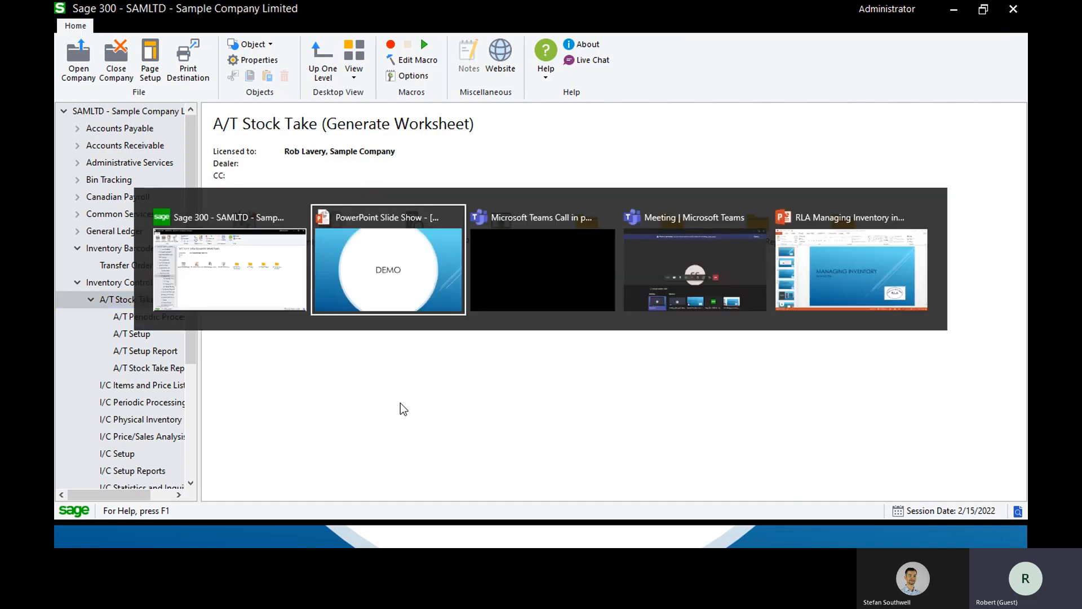
pyautogui.hotkey('alt', 'Tab')
pyautogui.hotkey('alt', 'Tab')
pyautogui.hotkey('alt', 'Tab')
pyautogui.hotkey('alt', 'Tab')
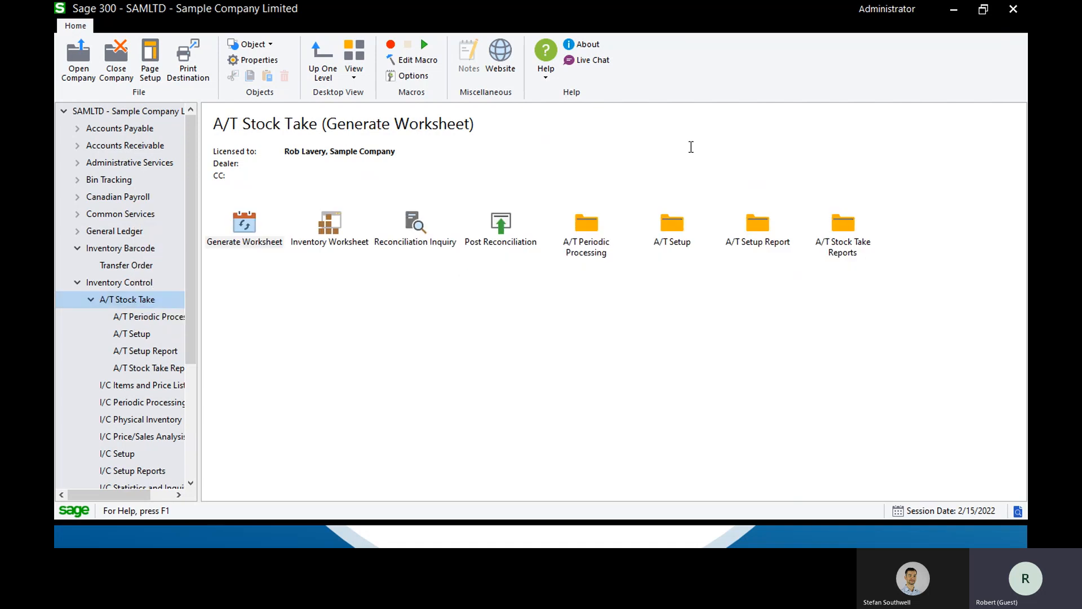
pyautogui.click(954, 9)
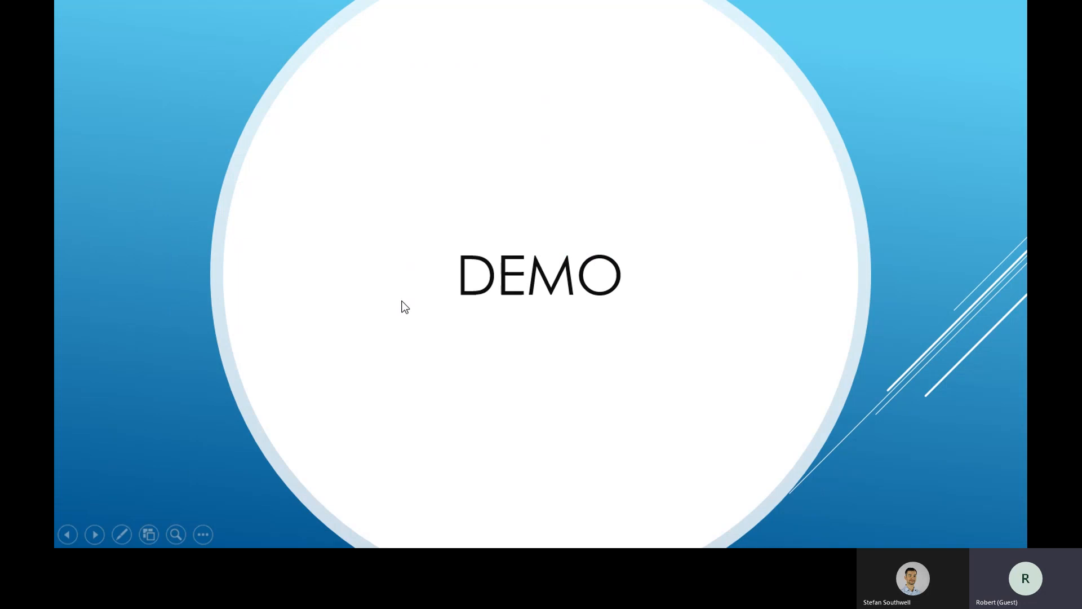
pyautogui.hotkey('alt', 'Tab')
pyautogui.hotkey('alt', 'Tab')
pyautogui.hotkey('alt', 'Tab')
pyautogui.hotkey('alt', 'Tab')
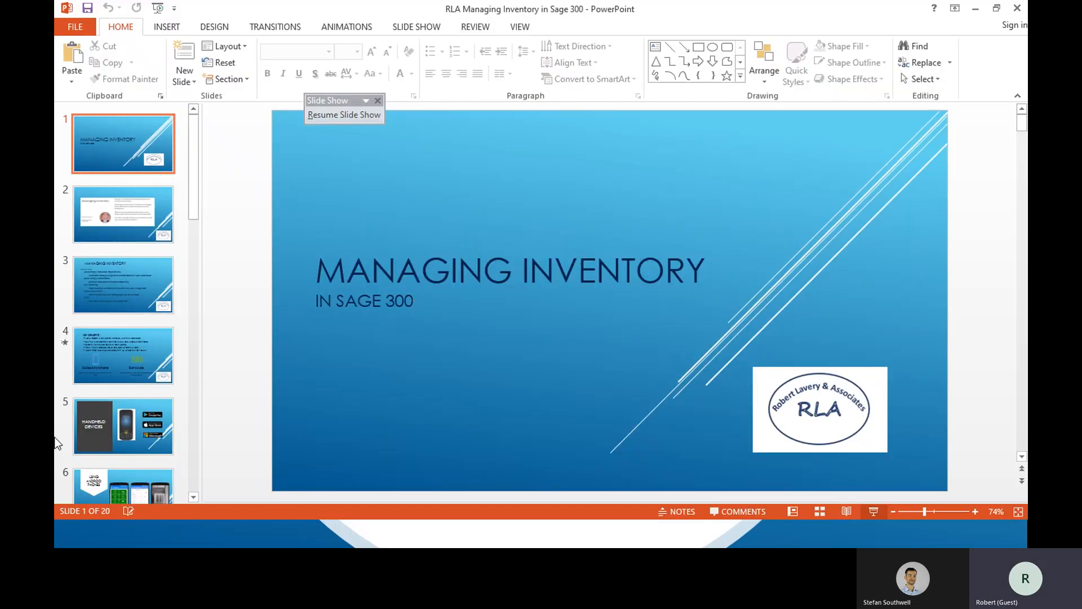
pyautogui.click(975, 10)
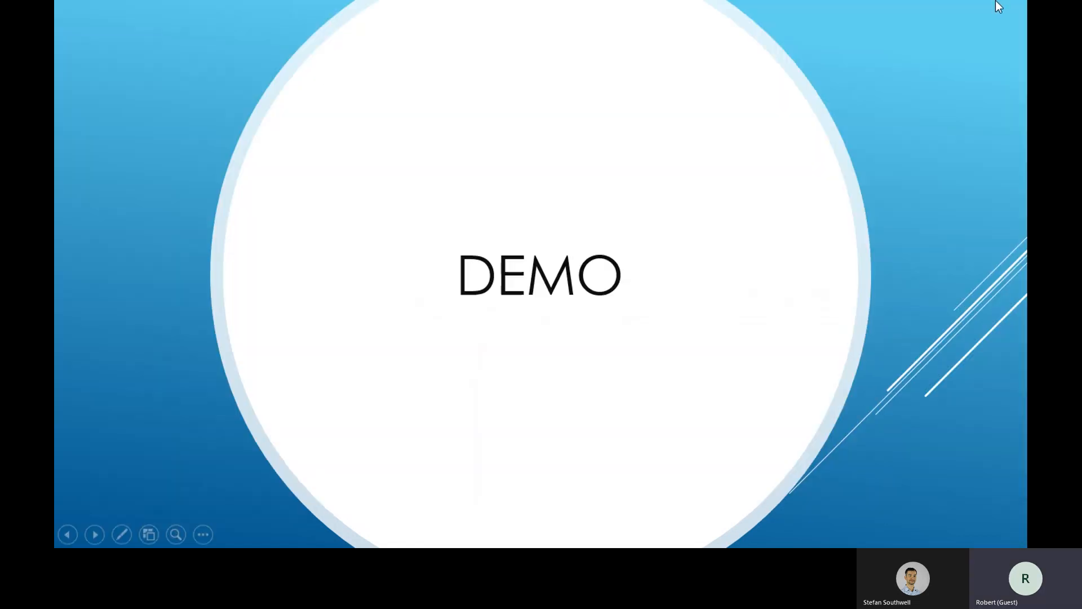
pyautogui.hotkey('alt', 'Tab')
pyautogui.press('Tab')
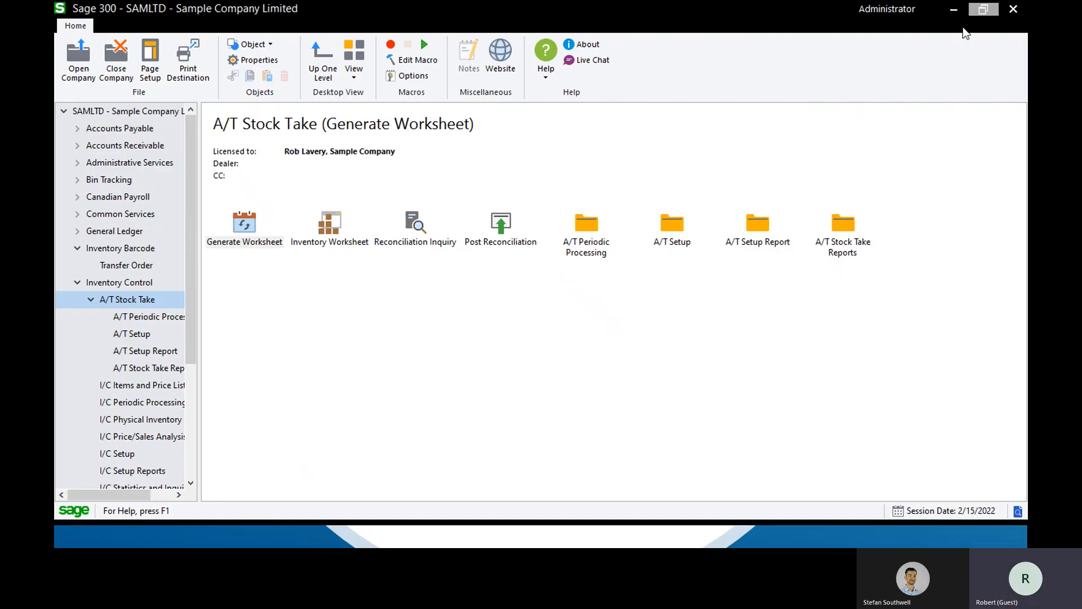
# Restore Sage 300 to a smaller window, end the PowerPoint slide show, and start AutoSimply Barcode 2022
pyautogui.click(983, 9)
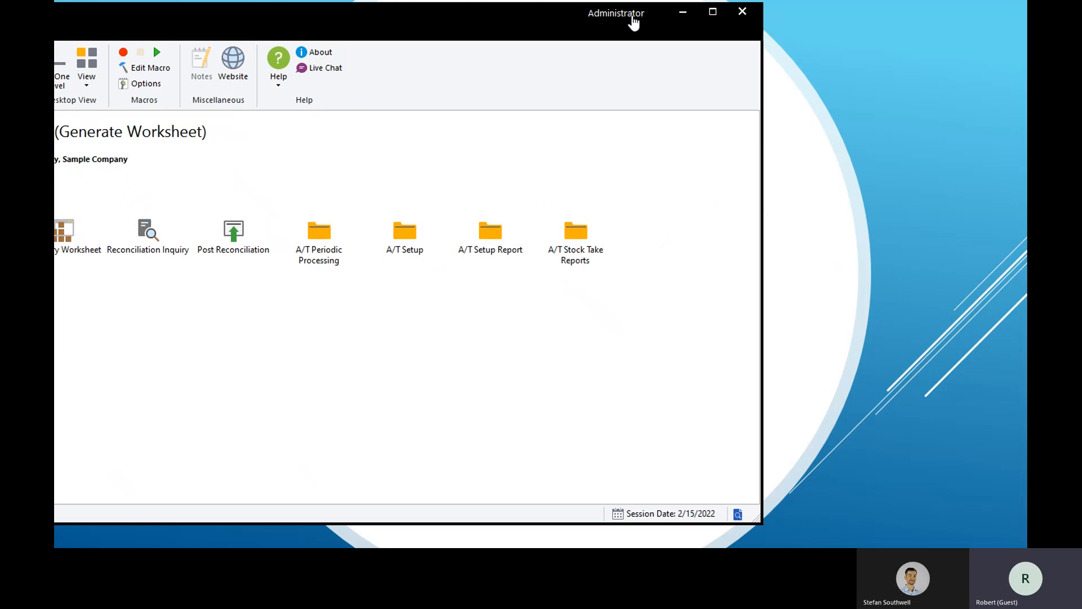
pyautogui.click(789, 45)
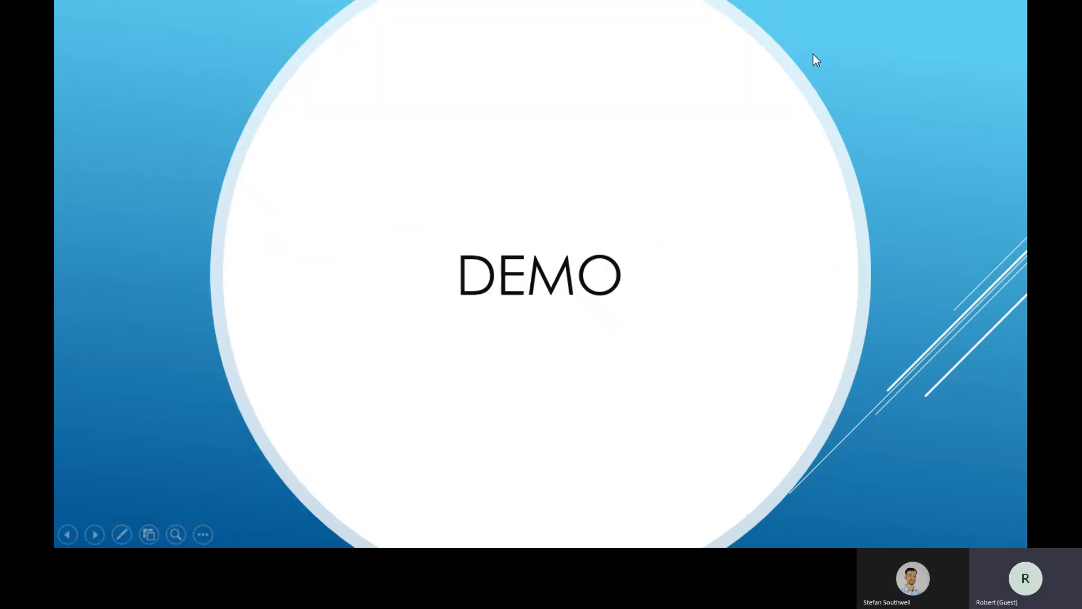
pyautogui.press('Escape')
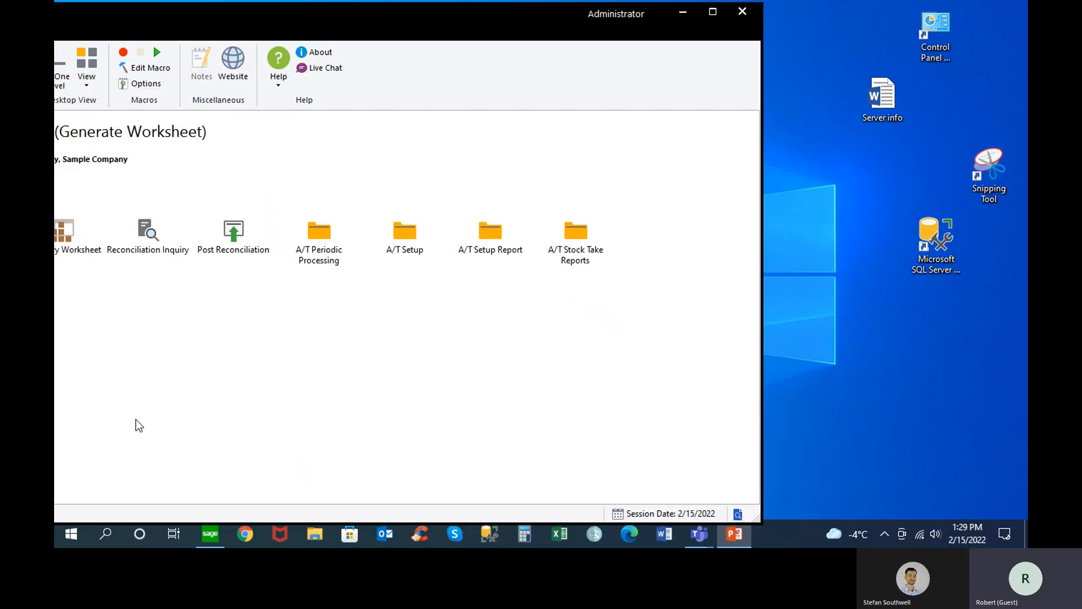
pyautogui.click(71, 533)
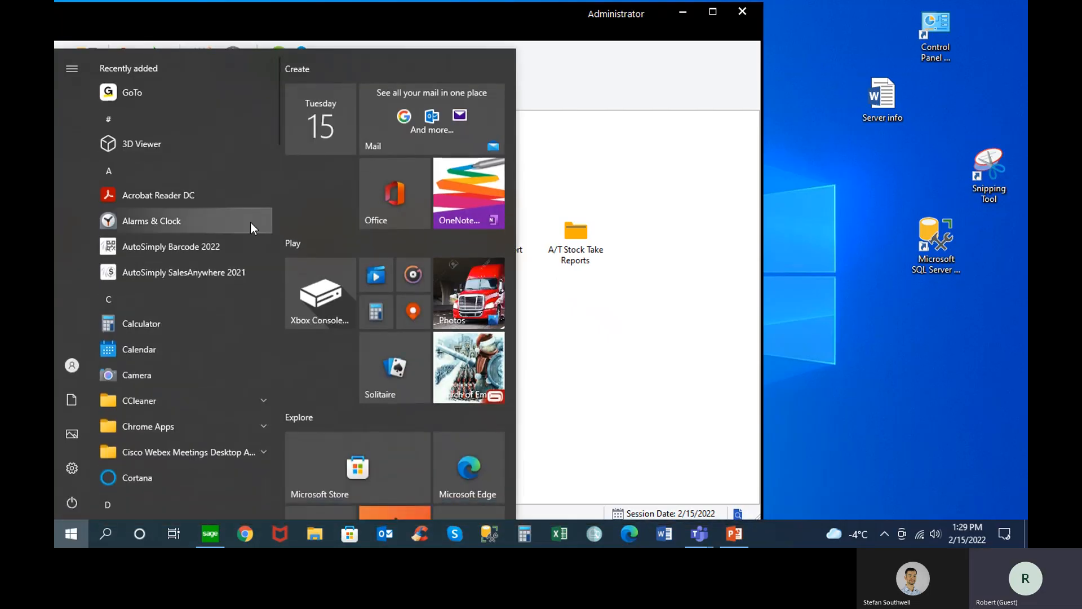
pyautogui.click(202, 246)
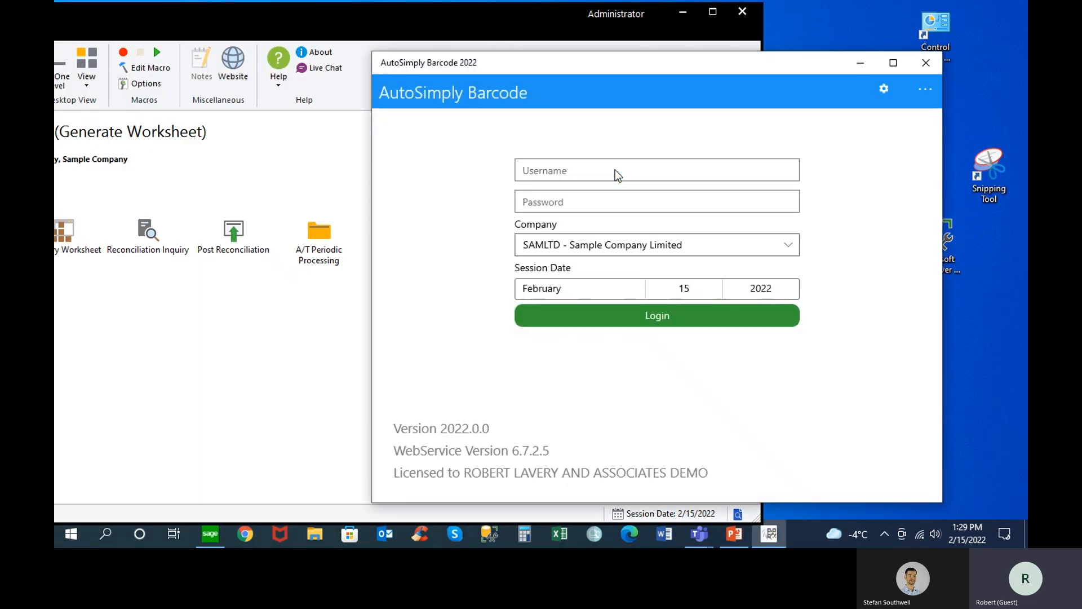
# Log in to AutoSimply Barcode with the username and password for the company SAMLTD - Sample Company Limited
pyautogui.click(594, 169)
pyautogui.write('1')
pyautogui.press('Tab')
pyautogui.write('1')
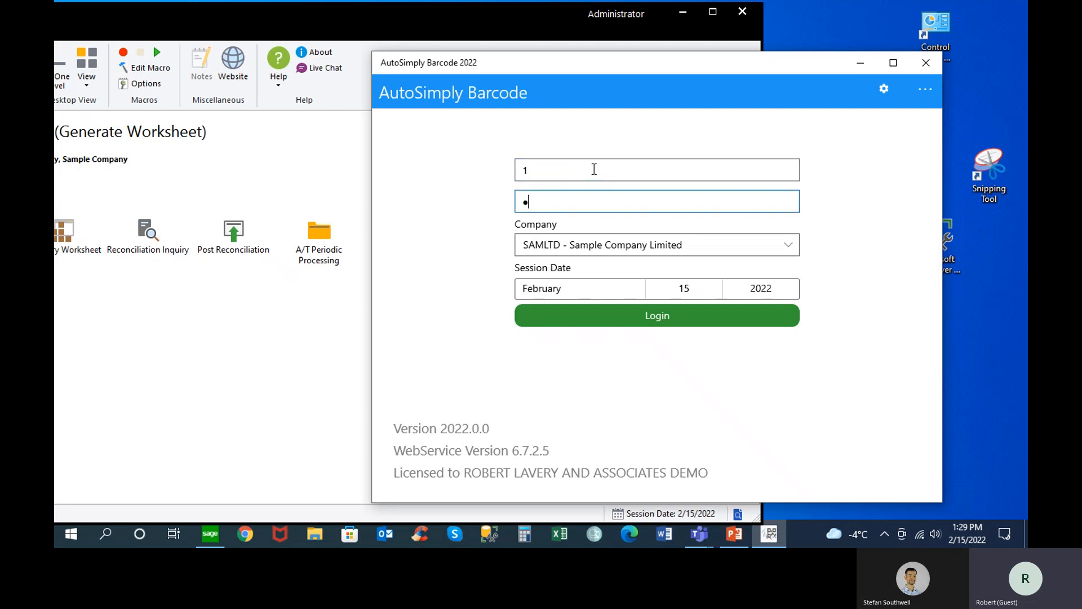
pyautogui.press('Tab')
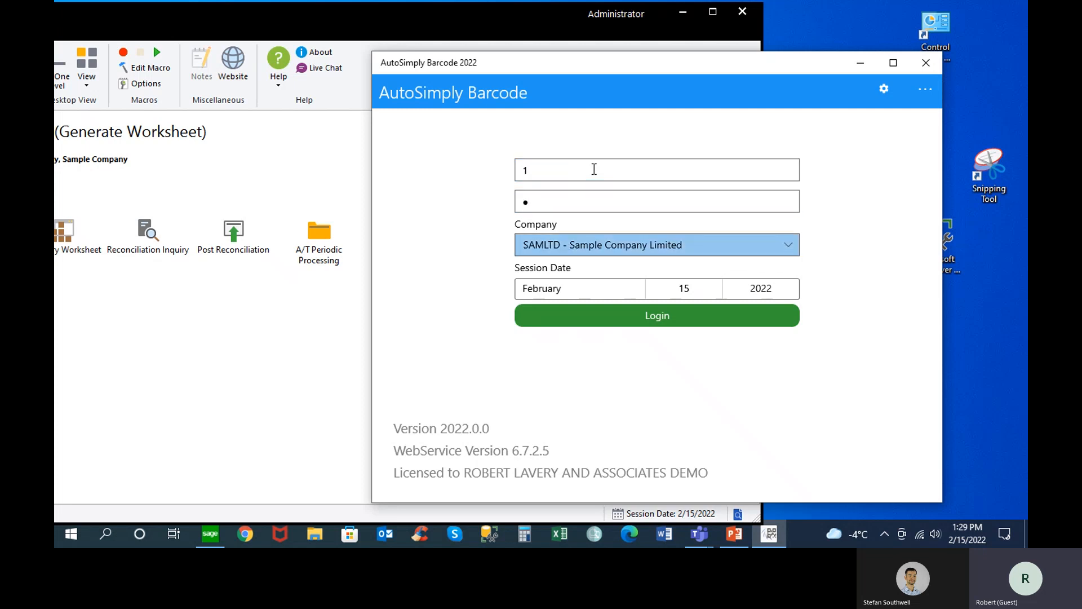
pyautogui.click(790, 246)
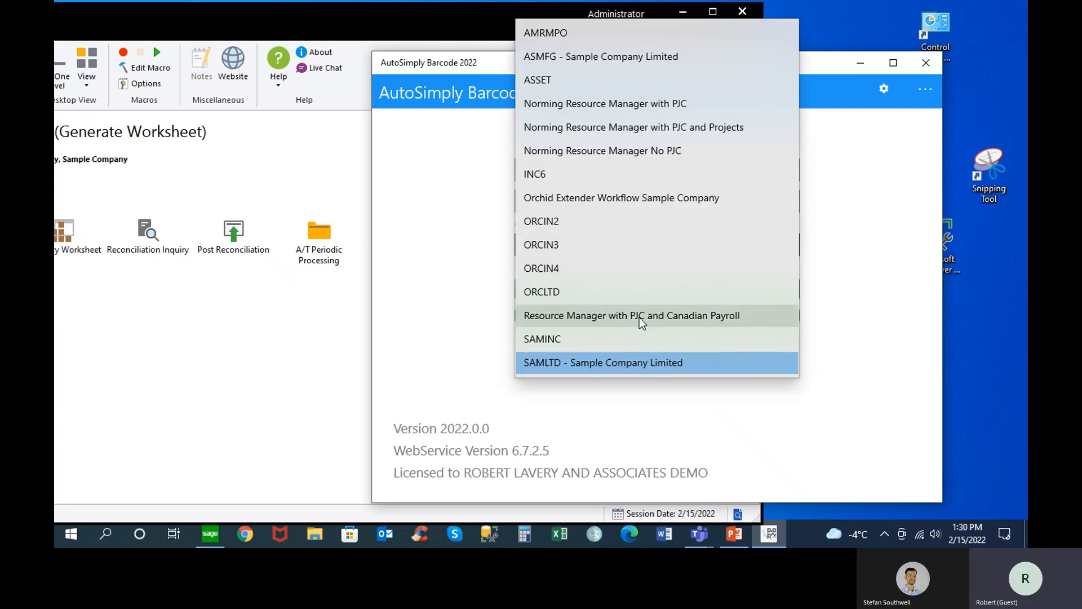
pyautogui.click(586, 370)
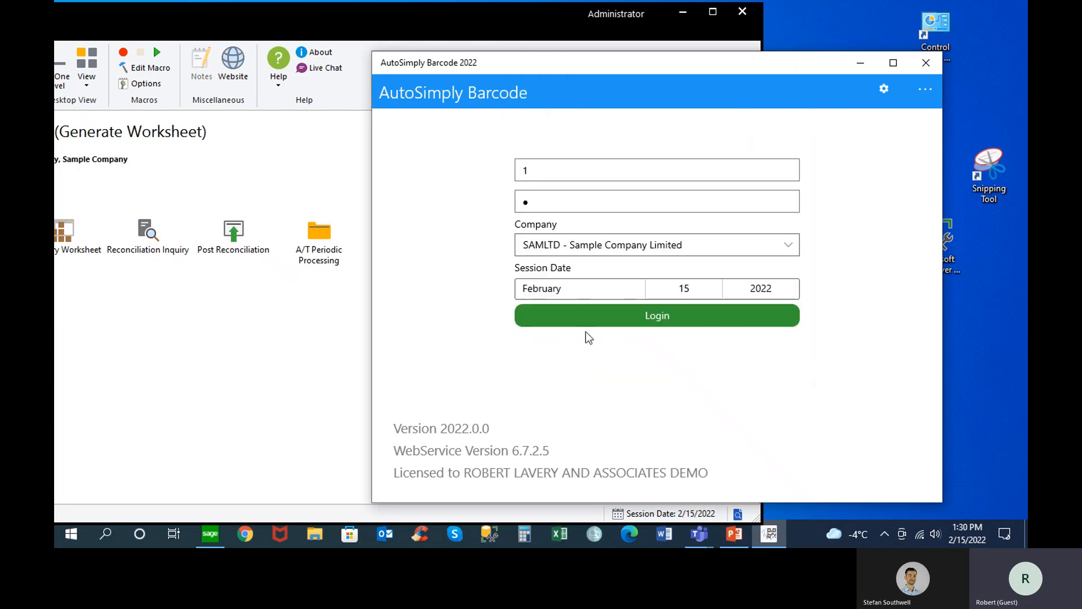
pyautogui.click(653, 313)
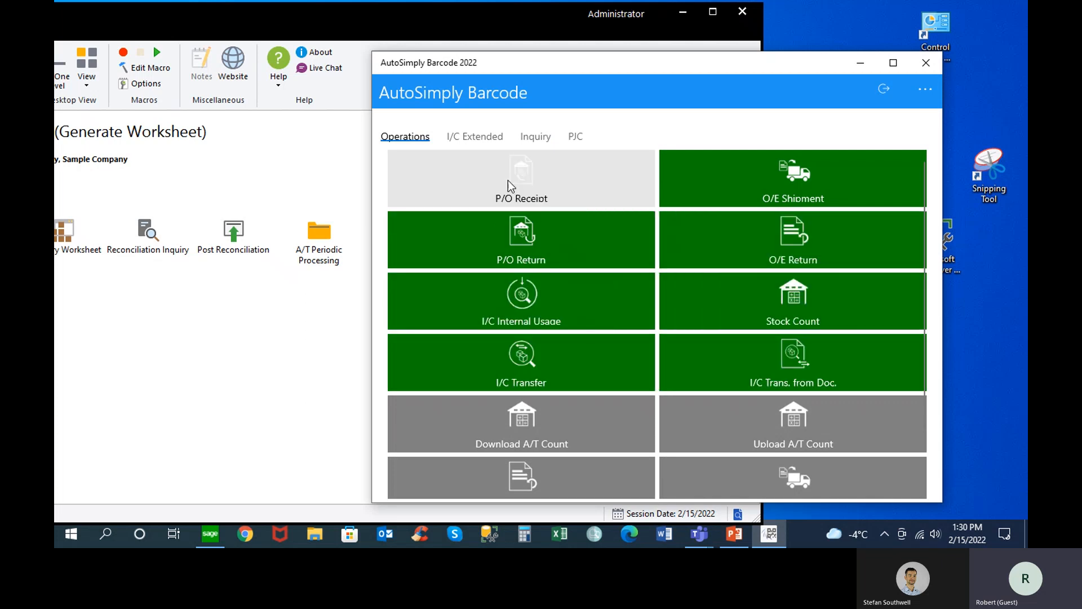
# Look over the I/C Extended operations, view the item inquiry for #OFFICE DESK KIT with its optional fields, and return to the inquiries
pyautogui.click(488, 141)
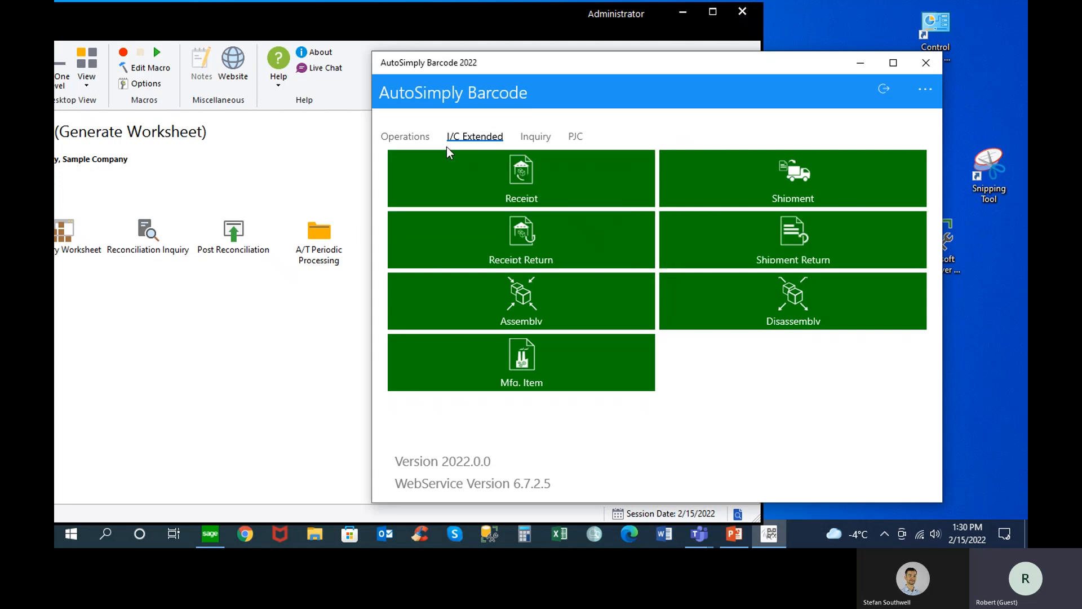
pyautogui.click(527, 139)
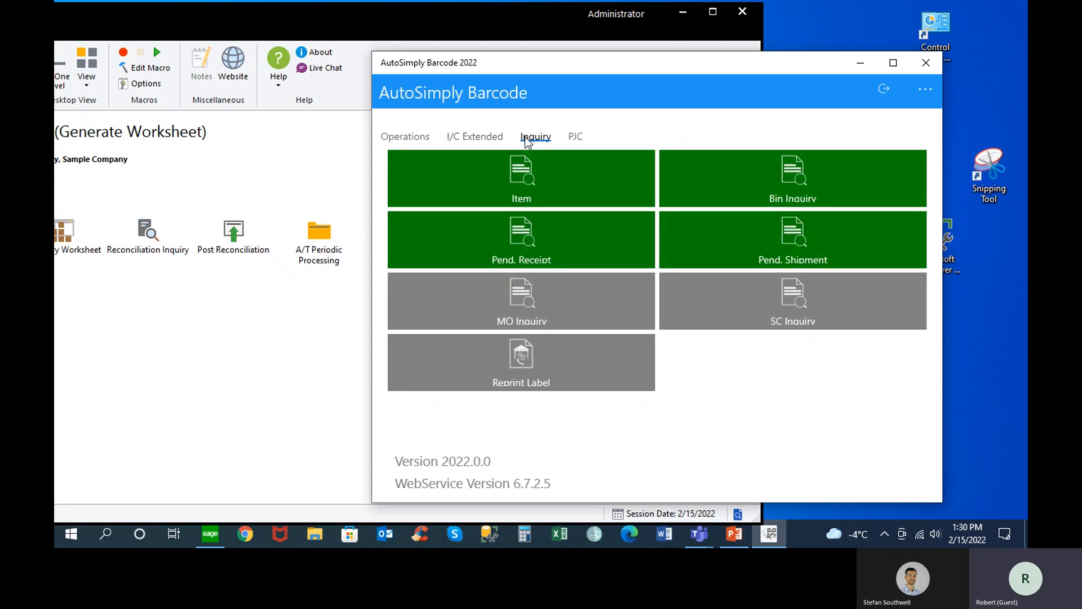
pyautogui.click(528, 192)
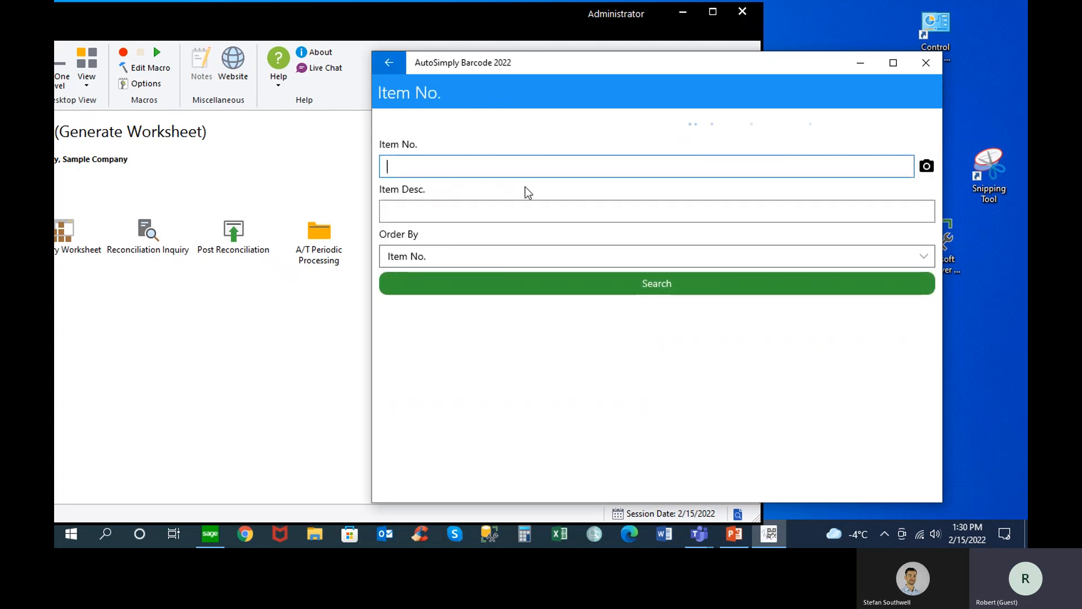
pyautogui.click(427, 355)
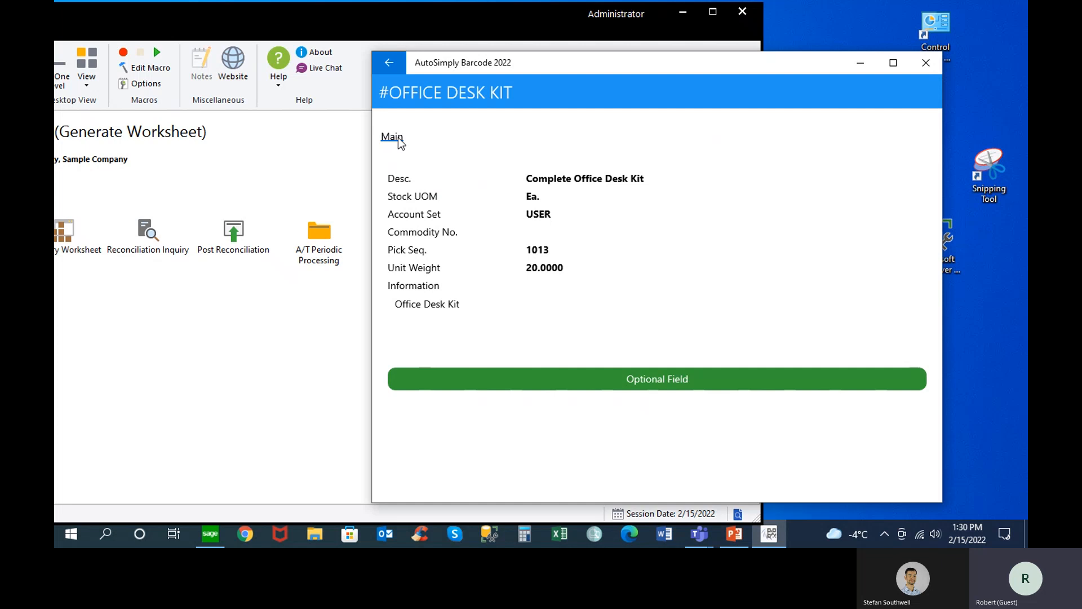
pyautogui.click(635, 385)
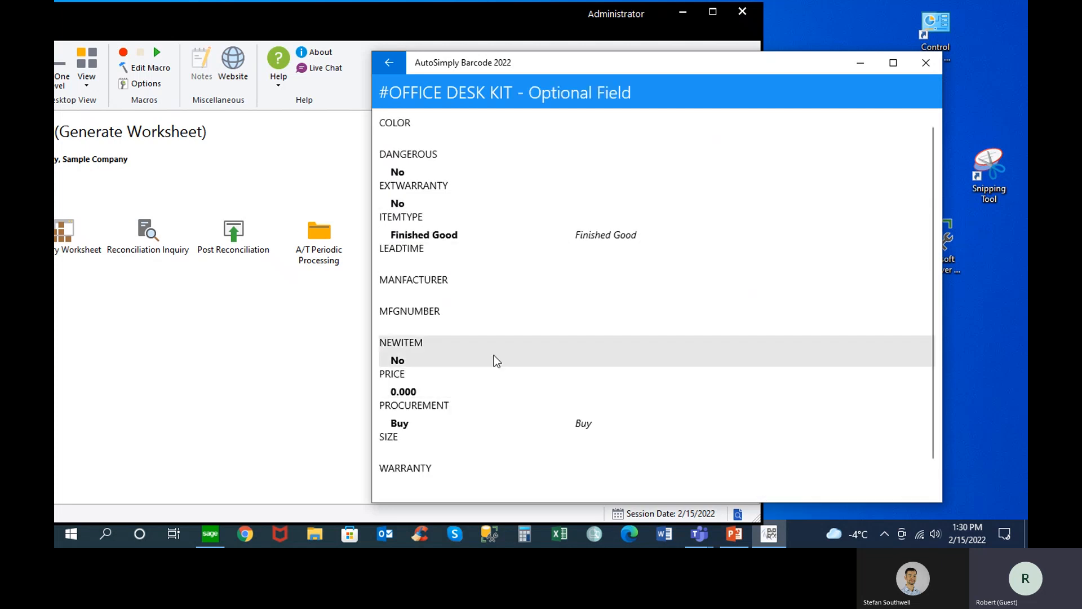
pyautogui.click(389, 62)
pyautogui.click(390, 65)
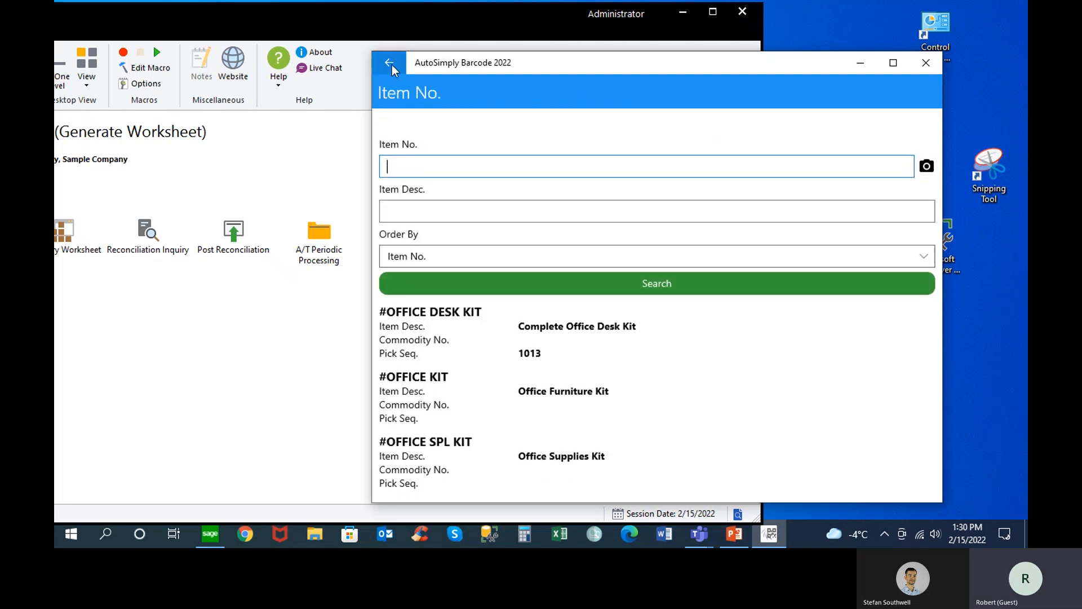
pyautogui.click(391, 65)
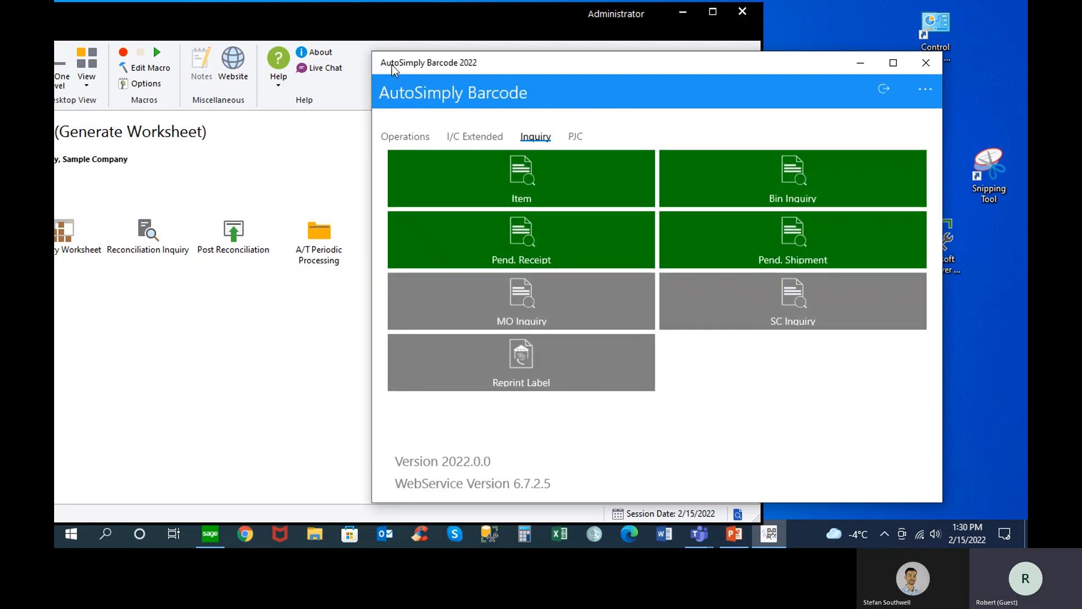
# Search pending shipments as of today at location 1, view the ACME order in O/E Shipment, and leave it without posting
pyautogui.click(740, 236)
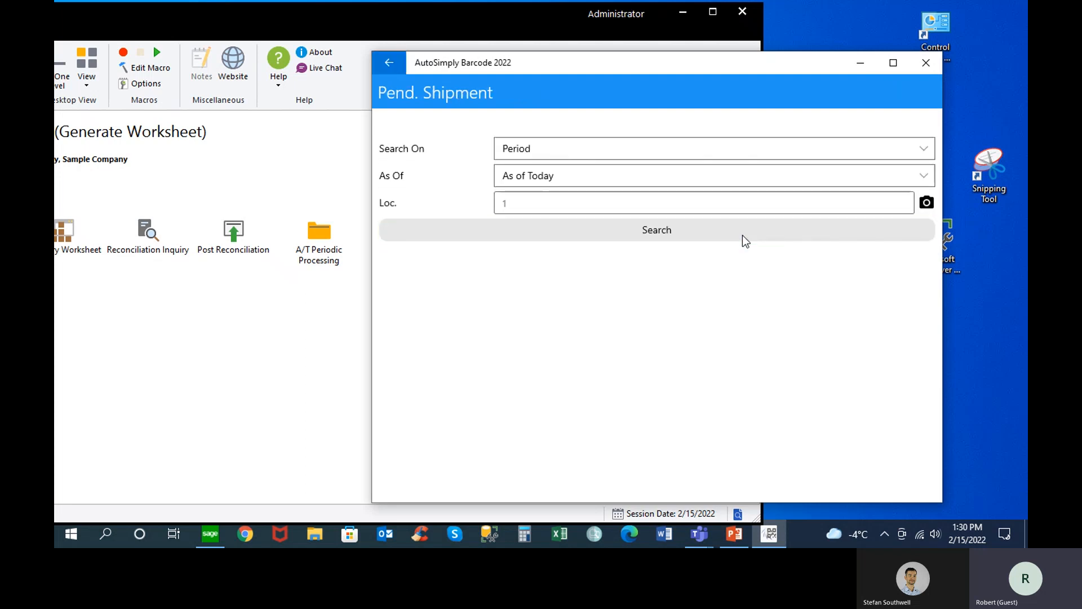
pyautogui.click(660, 236)
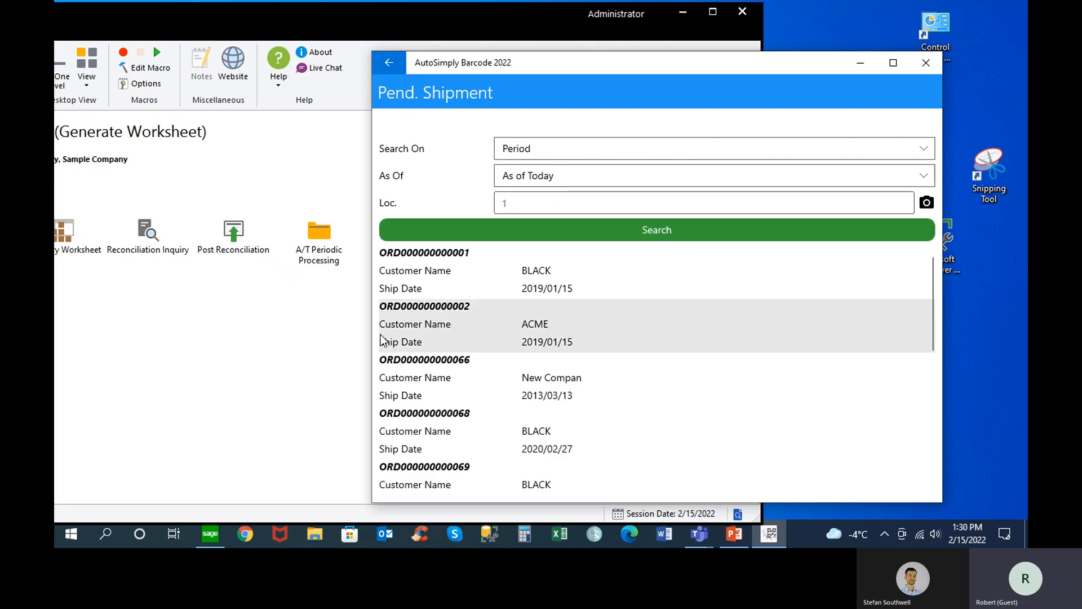
pyautogui.click(416, 326)
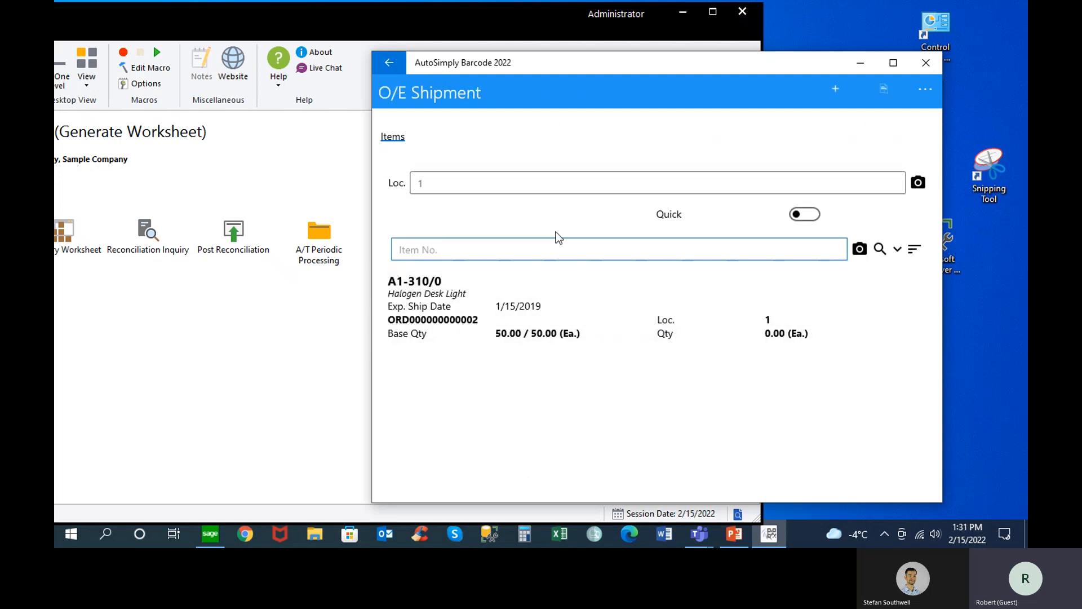
pyautogui.click(392, 142)
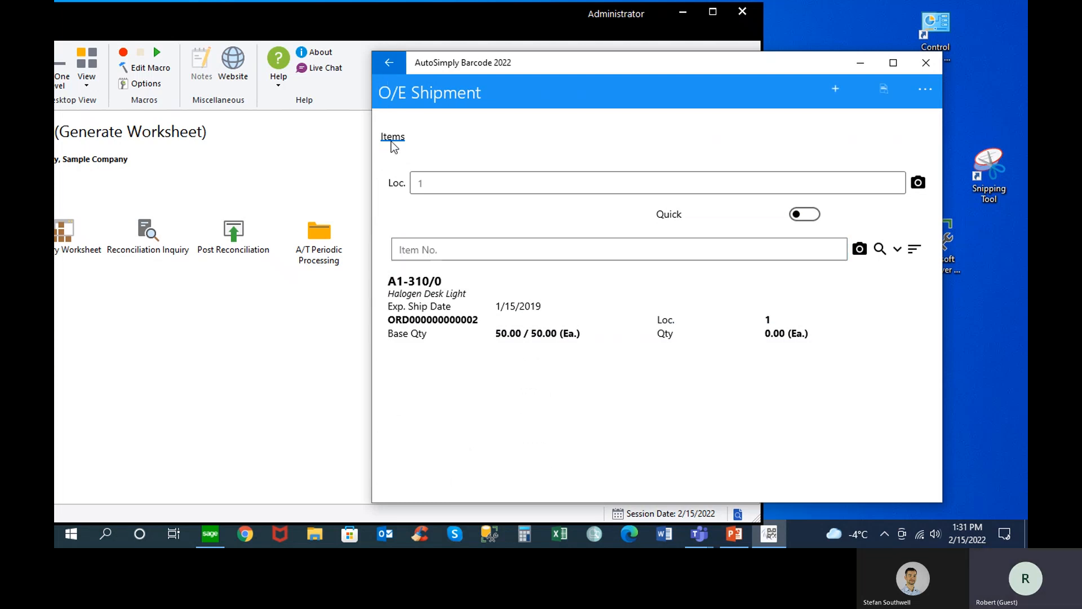
pyautogui.click(393, 69)
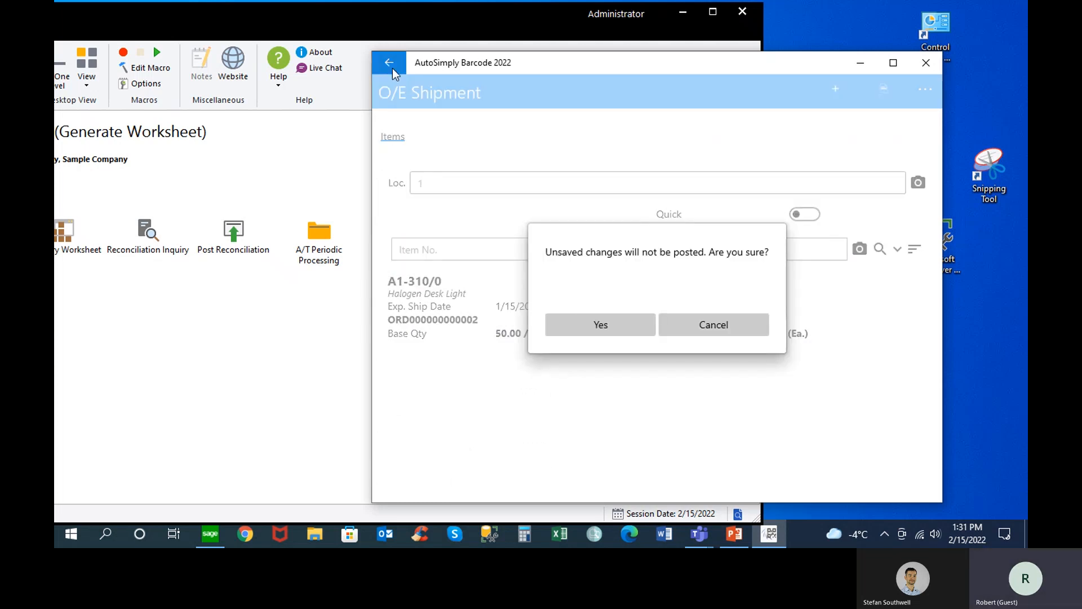
pyautogui.click(624, 332)
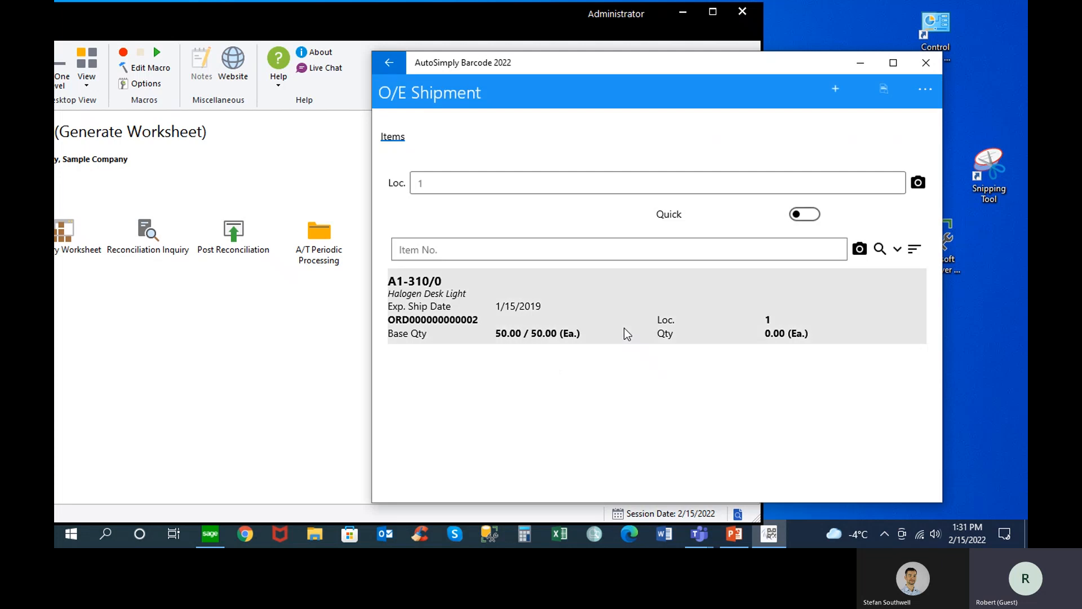
# Leave the O/E Shipment screen and go back to the list of Operations in AutoSimply Barcode
pyautogui.click(396, 66)
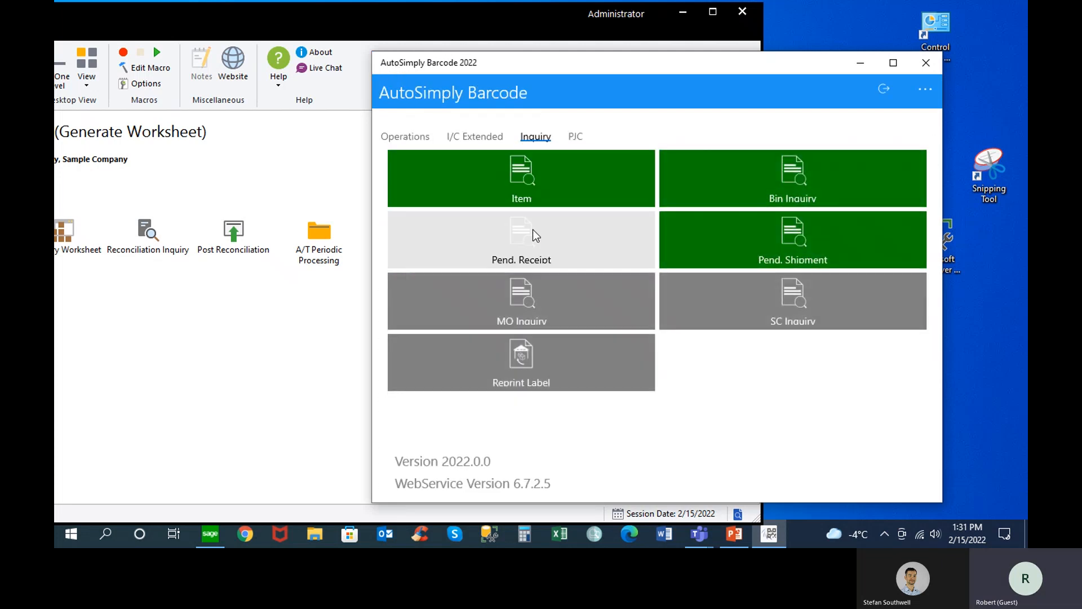
pyautogui.click(423, 140)
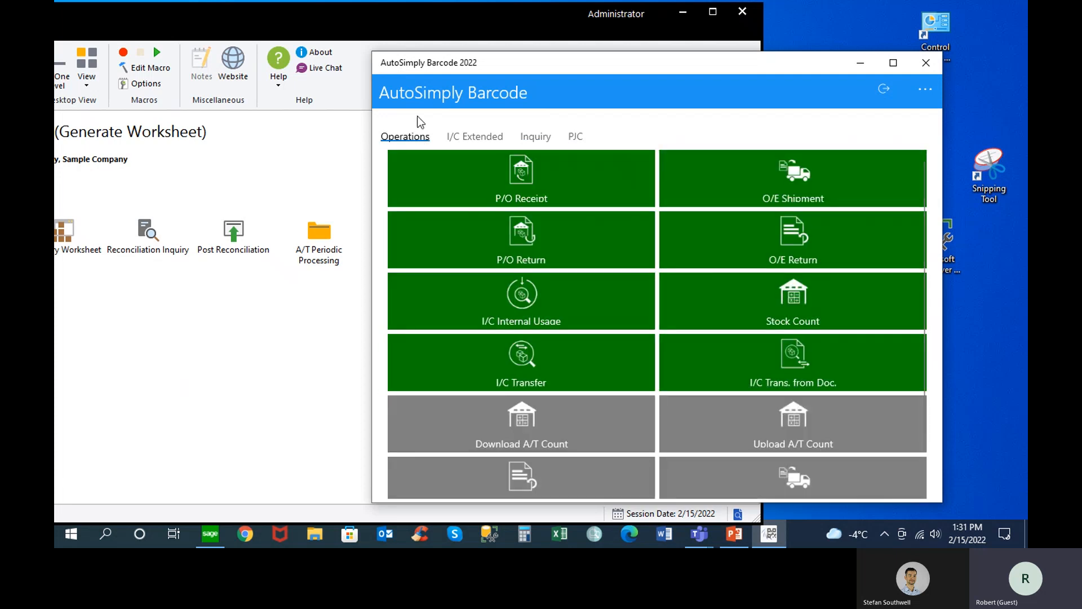
# Switch to Sage 300 in a maximized window and open Purchase Order Entry from the P/O Transactions
pyautogui.click(712, 14)
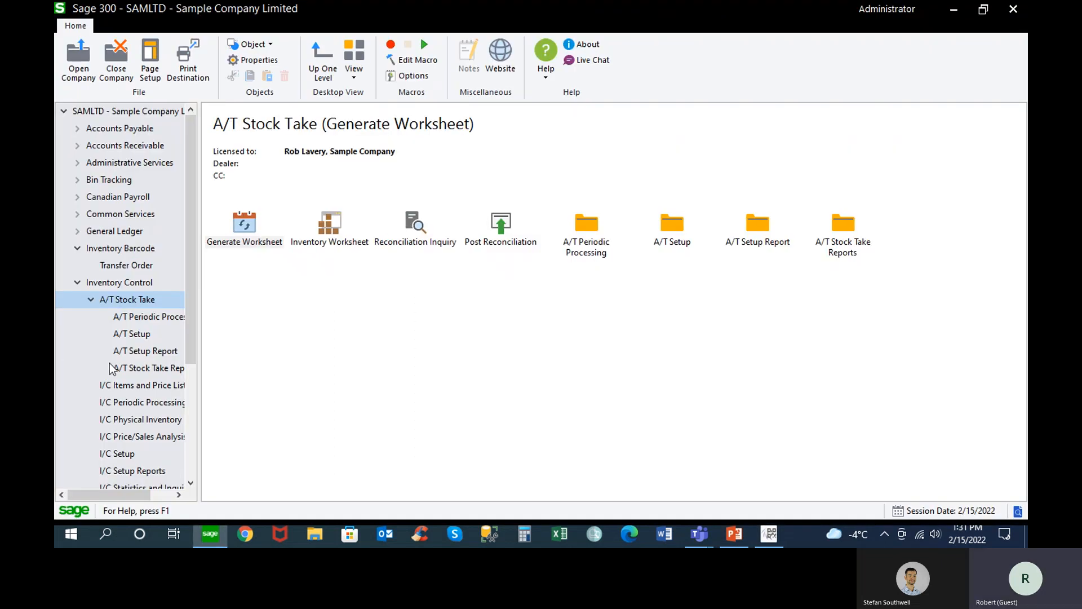
pyautogui.scroll(-3, 111, 372)
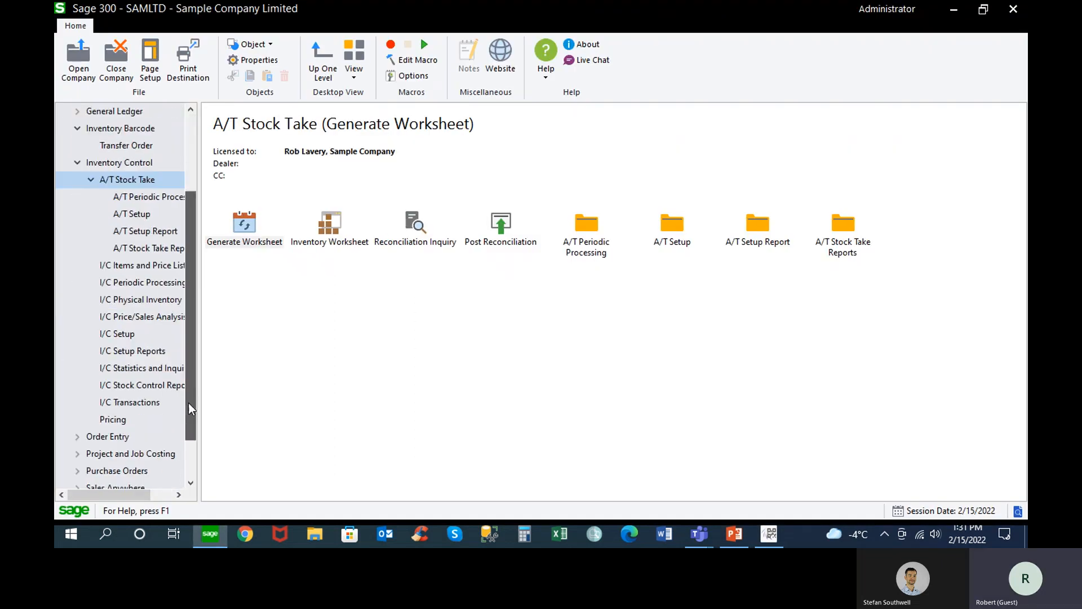
pyautogui.click(111, 471)
pyautogui.doubleClick(249, 230)
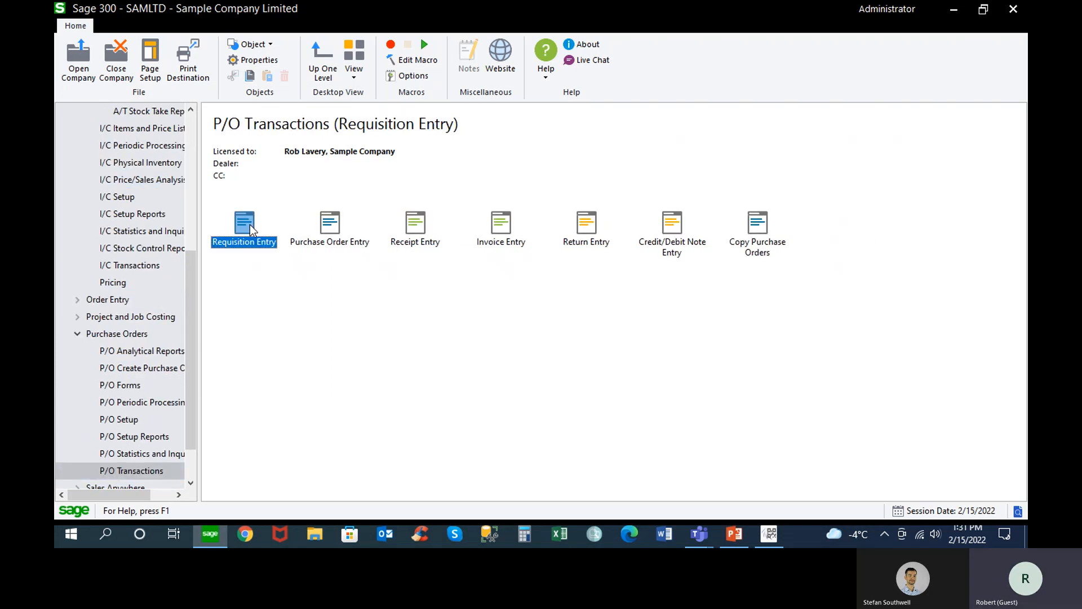
pyautogui.doubleClick(333, 231)
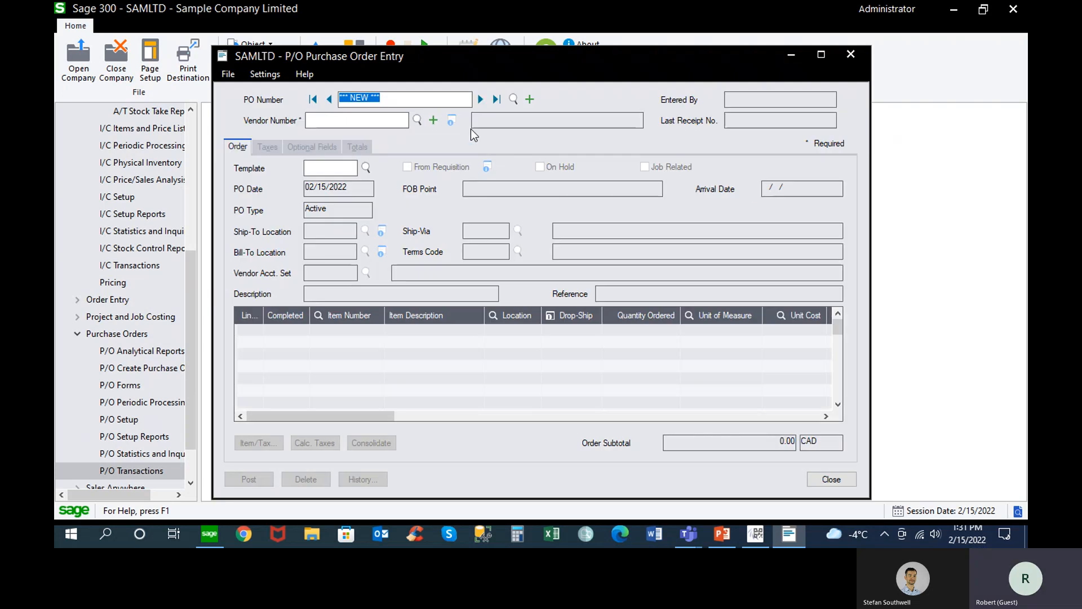
# Set Coastal Heating of Ottawa as the vendor on the new purchase order by its vendor number
pyautogui.click(388, 118)
pyautogui.write('1400')
pyautogui.press('Tab')
# Add item A1-103/0 (Fluorescent Desk Lamp) on the first order line with location 1 and a quantity ordered of 10
pyautogui.click(367, 330)
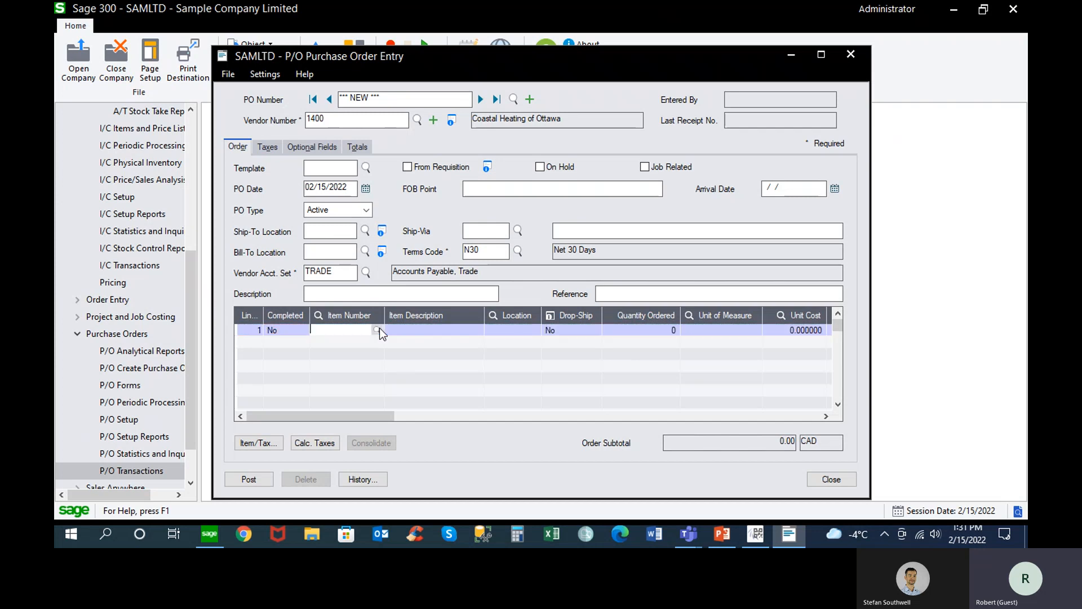
pyautogui.click(377, 330)
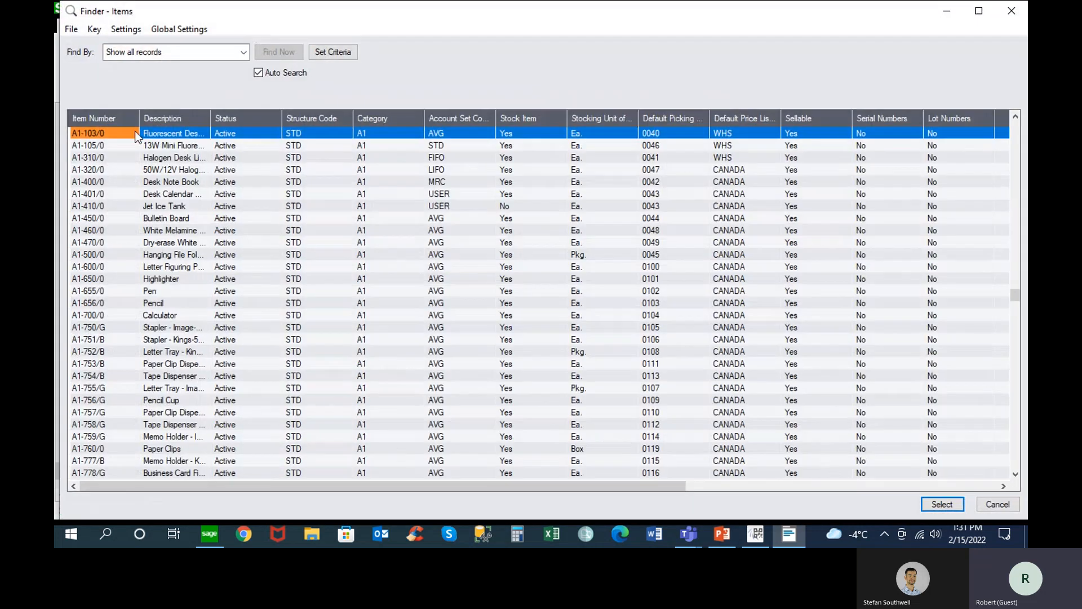
pyautogui.doubleClick(108, 133)
pyautogui.press('Tab')
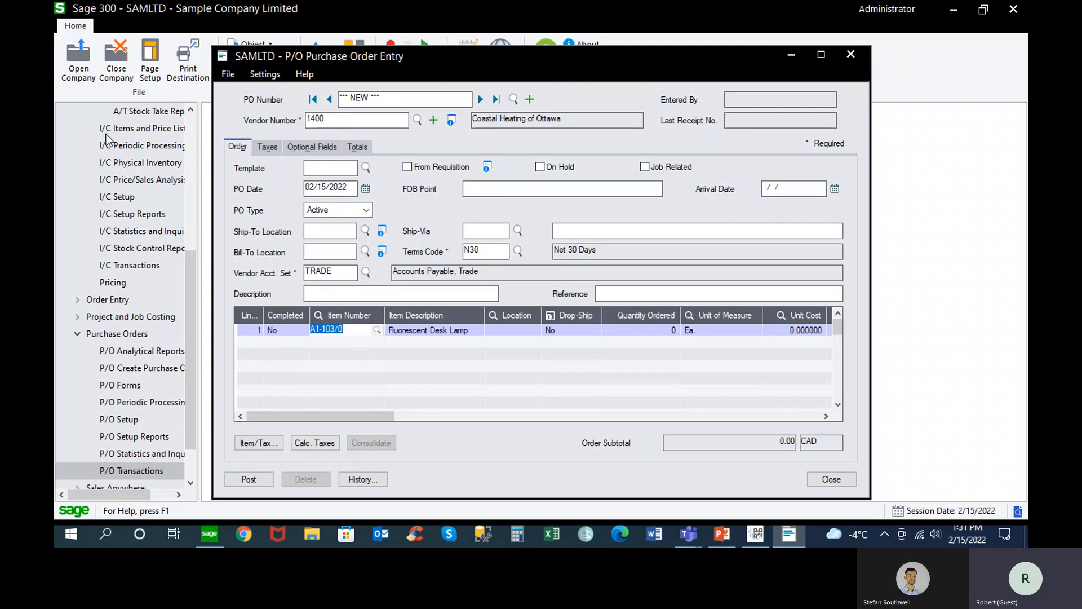
pyautogui.press('Tab')
pyautogui.write('1')
pyautogui.press('Tab')
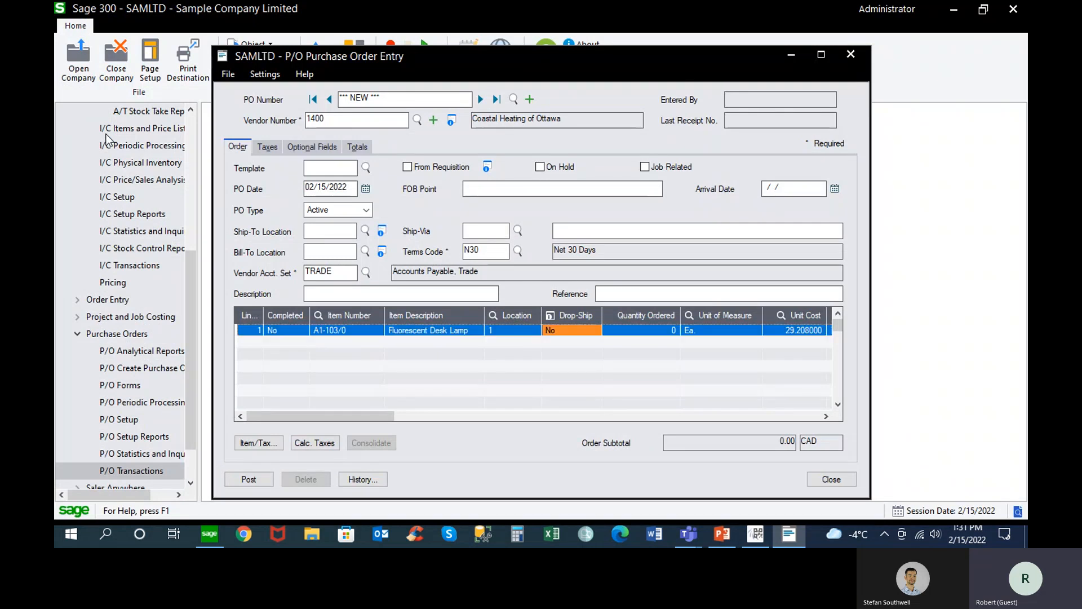
pyautogui.press('Tab')
pyautogui.write('10')
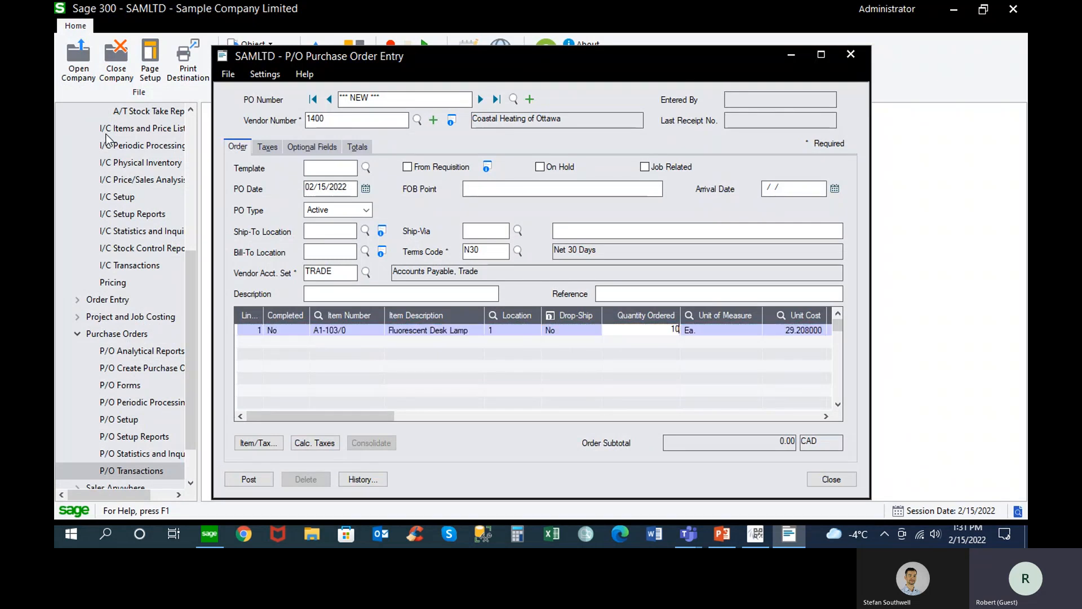
pyautogui.press('Tab')
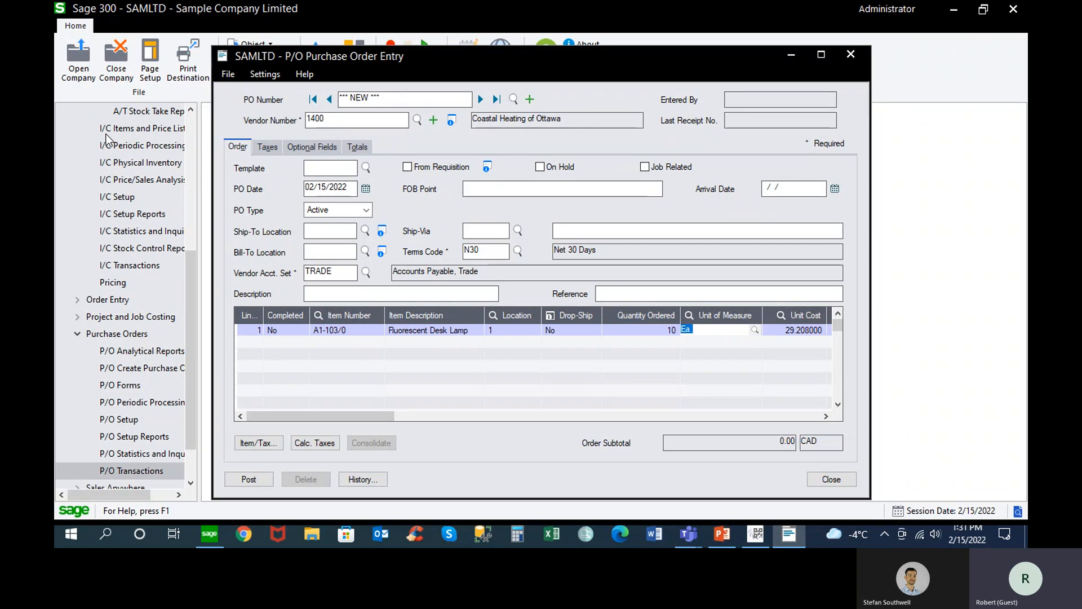
# Open Bin Setup from the Bin Tracking module, load location 1, and maximize its window
pyautogui.moveTo(193, 278); pyautogui.dragTo(219, 164)
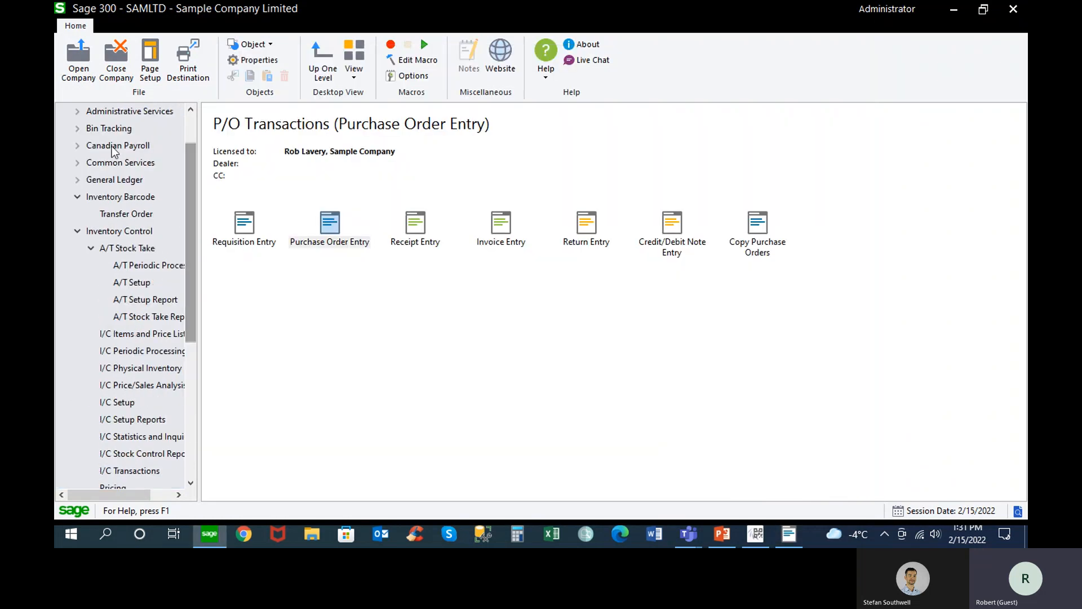
pyautogui.click(77, 128)
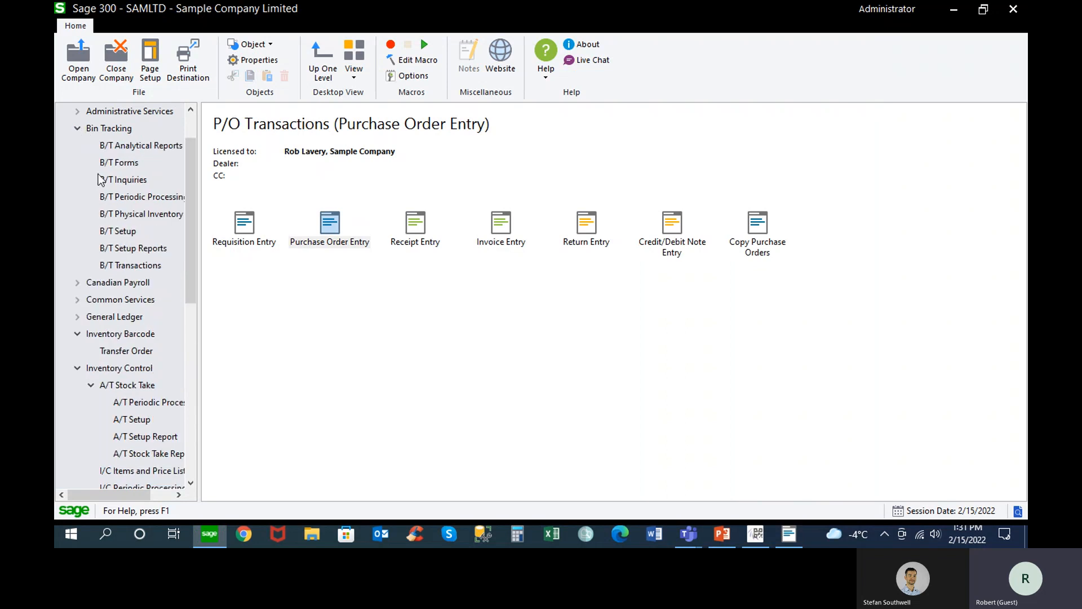
pyautogui.click(125, 231)
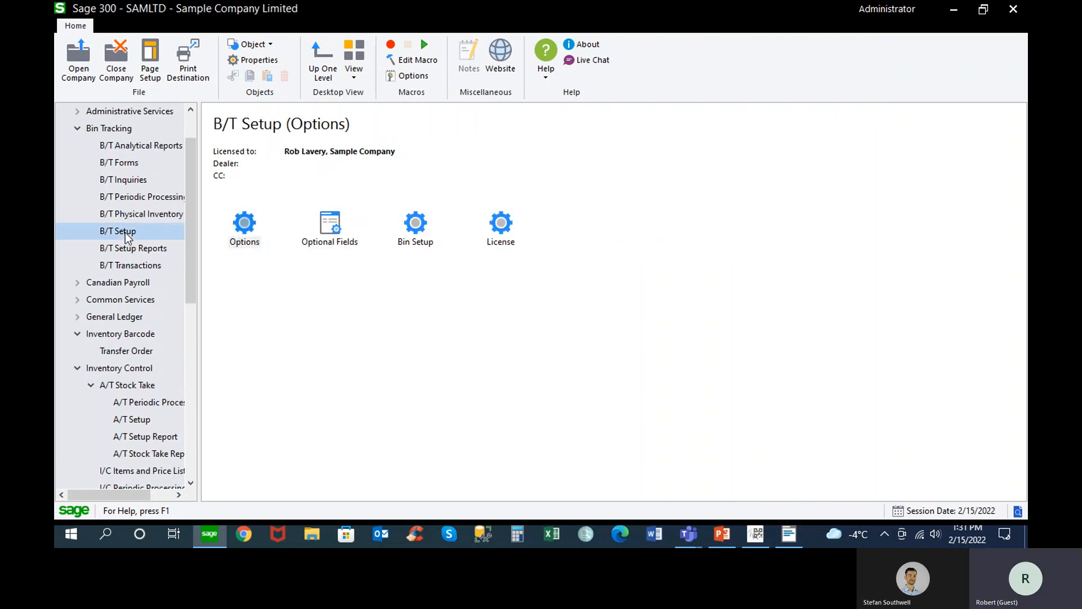
pyautogui.click(424, 234)
pyautogui.doubleClick(422, 235)
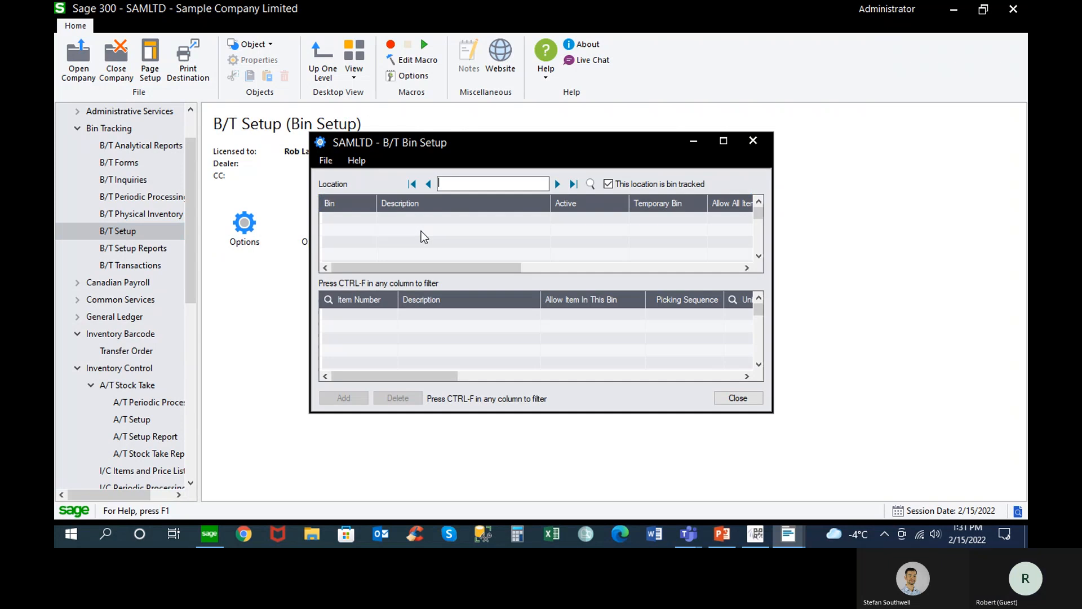
pyautogui.click(558, 185)
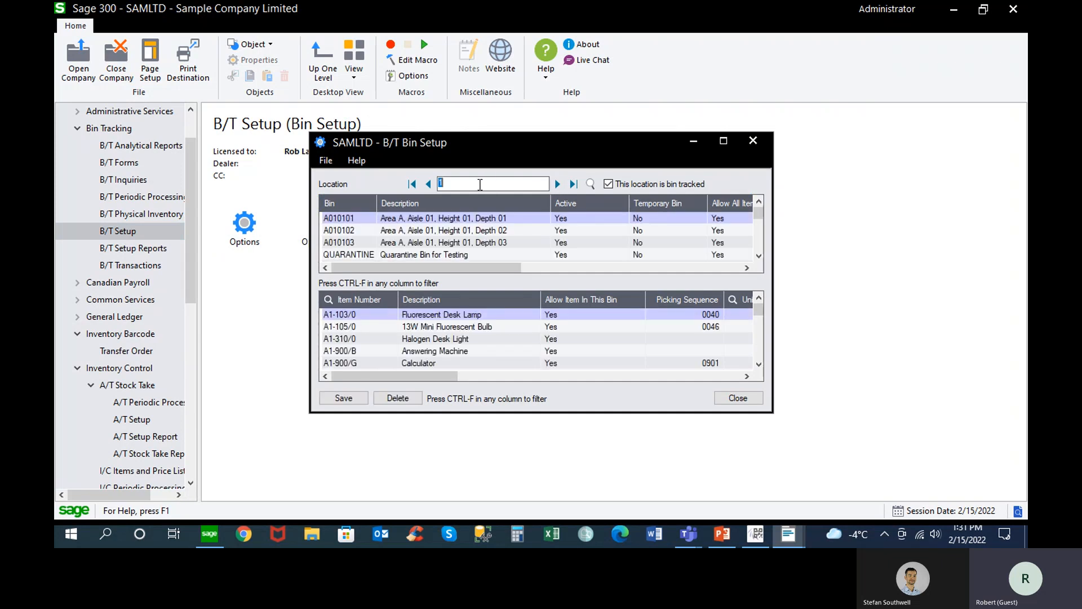
pyautogui.click(724, 144)
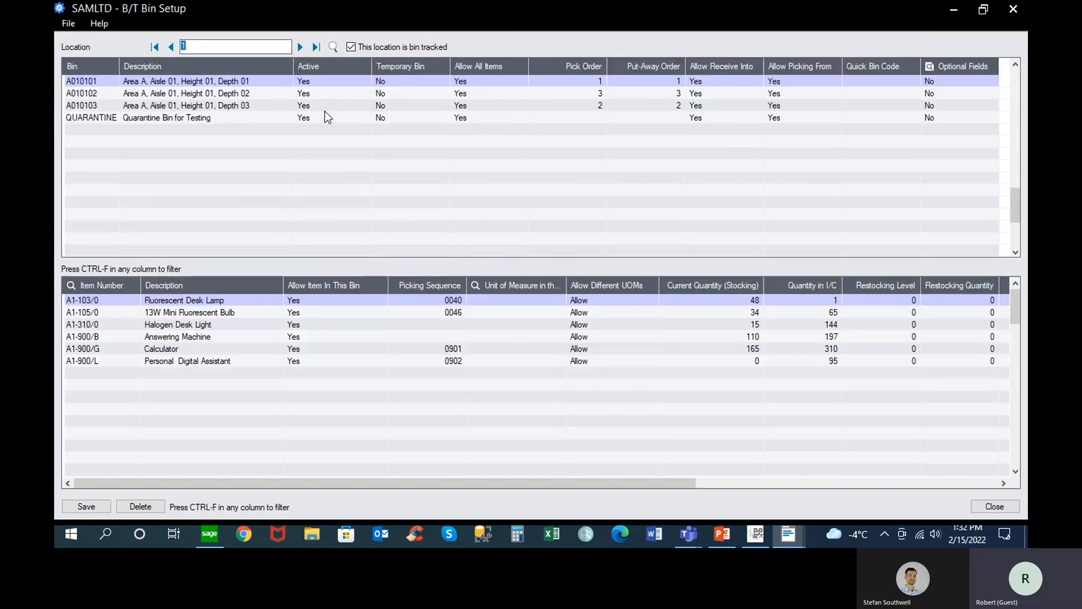
# Review the items assigned to bins A010101, A010102, A010103 and QUARANTINE, ending on bin A010101
pyautogui.click(153, 83)
pyautogui.click(160, 93)
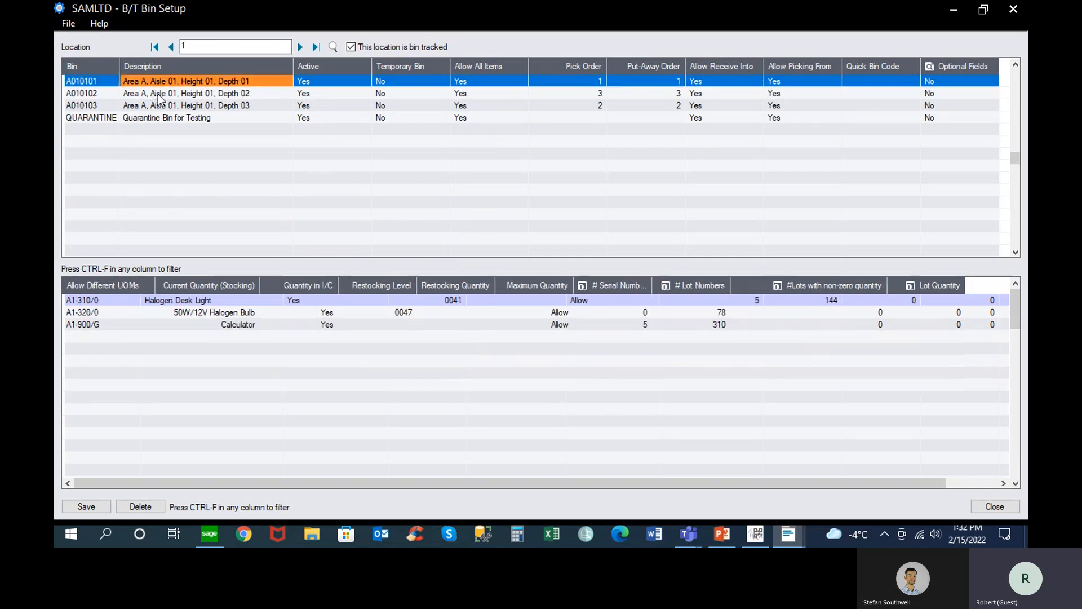
pyautogui.click(162, 106)
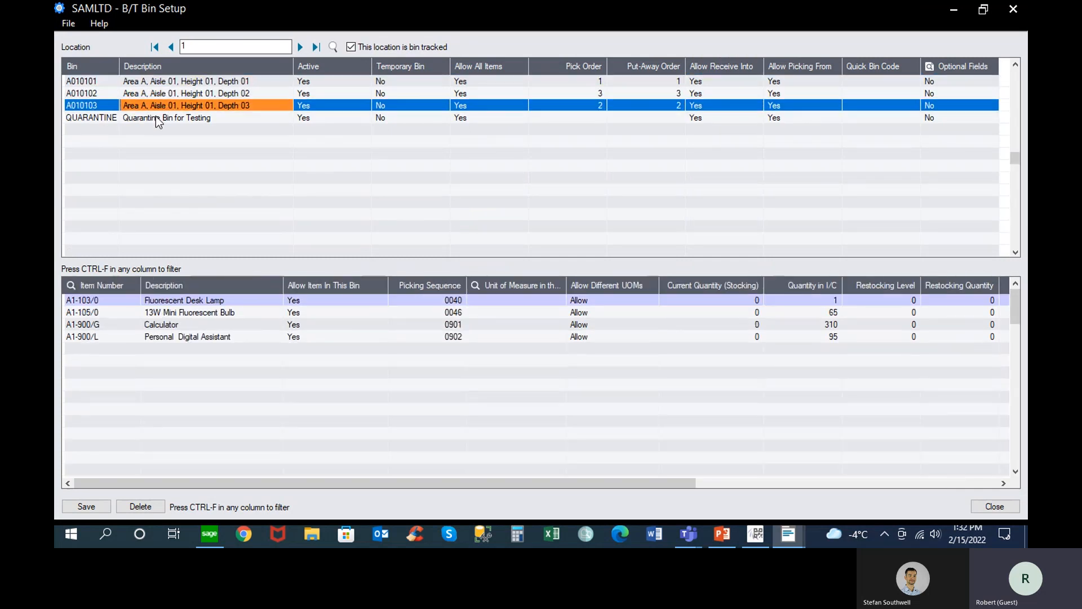
pyautogui.click(157, 119)
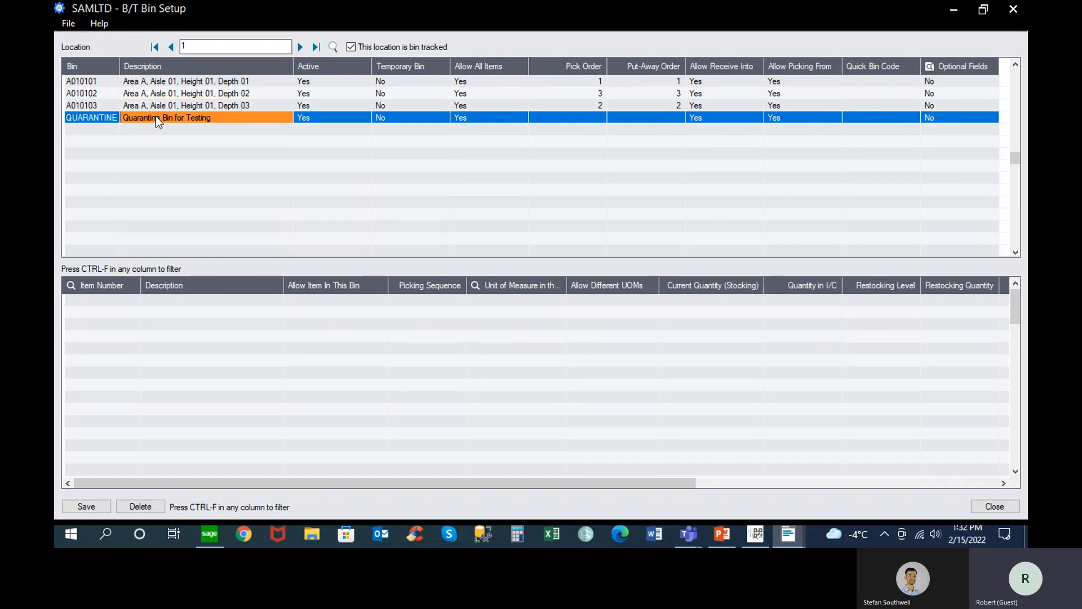
pyautogui.click(89, 82)
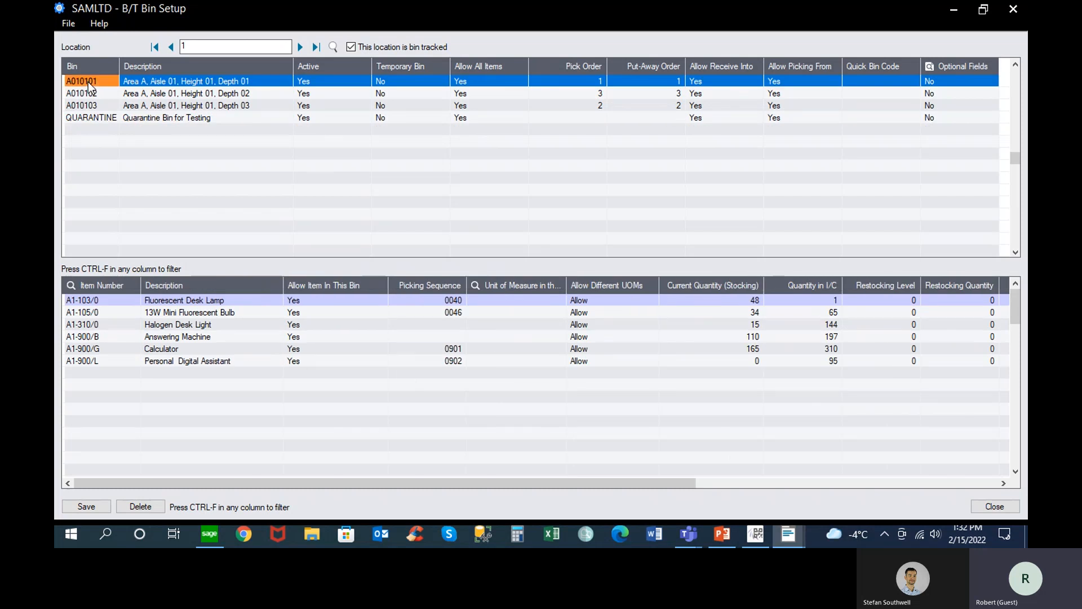
# Examine the current stocking quantity and the quantity in I/C for item A1-103/0 in bin A010101
pyautogui.click(93, 300)
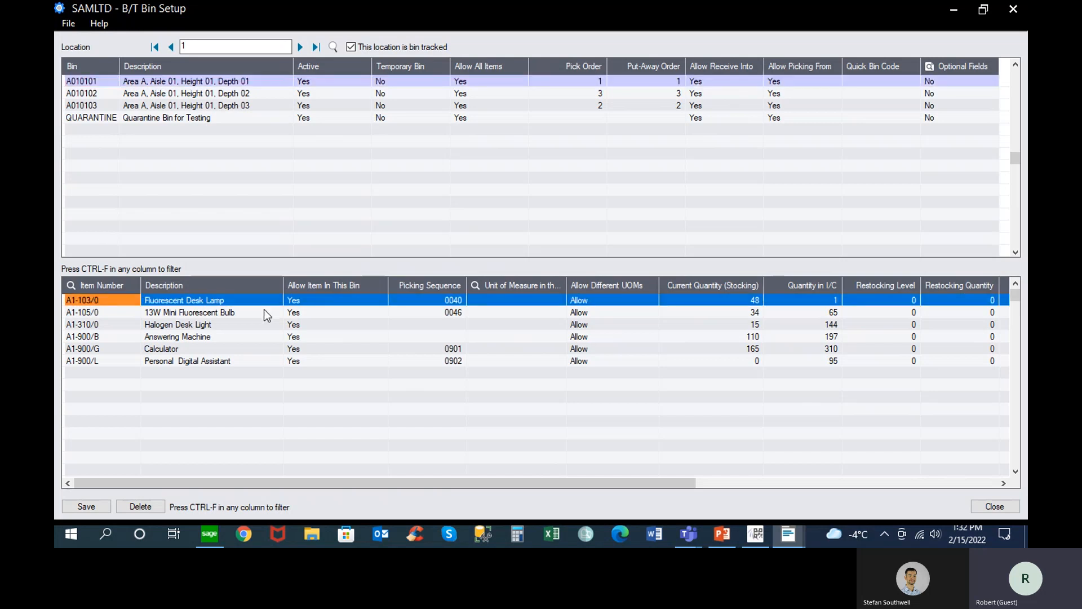
pyautogui.click(105, 82)
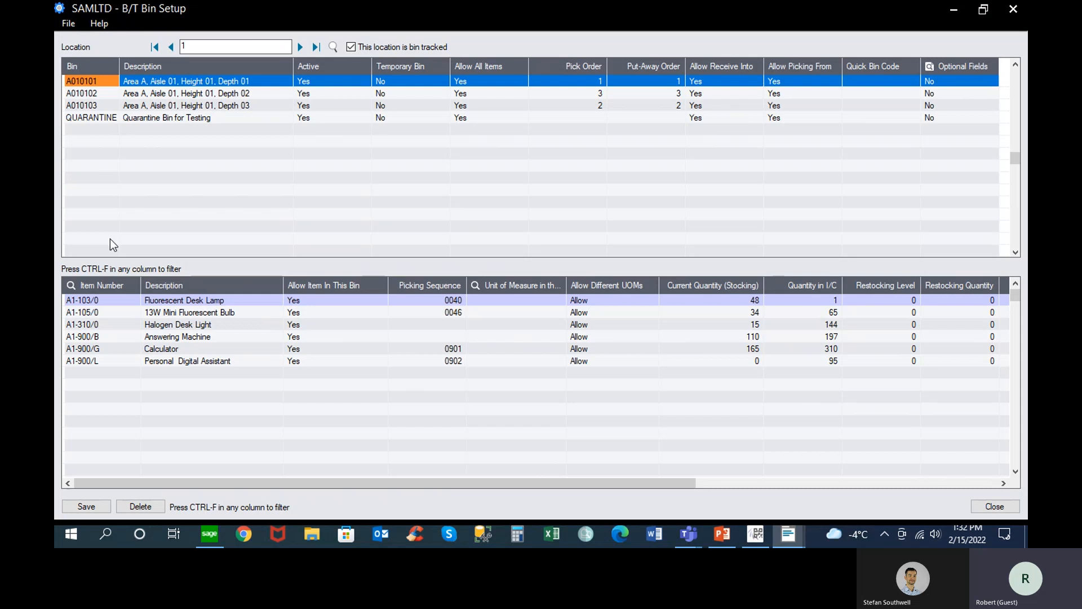
pyautogui.click(729, 301)
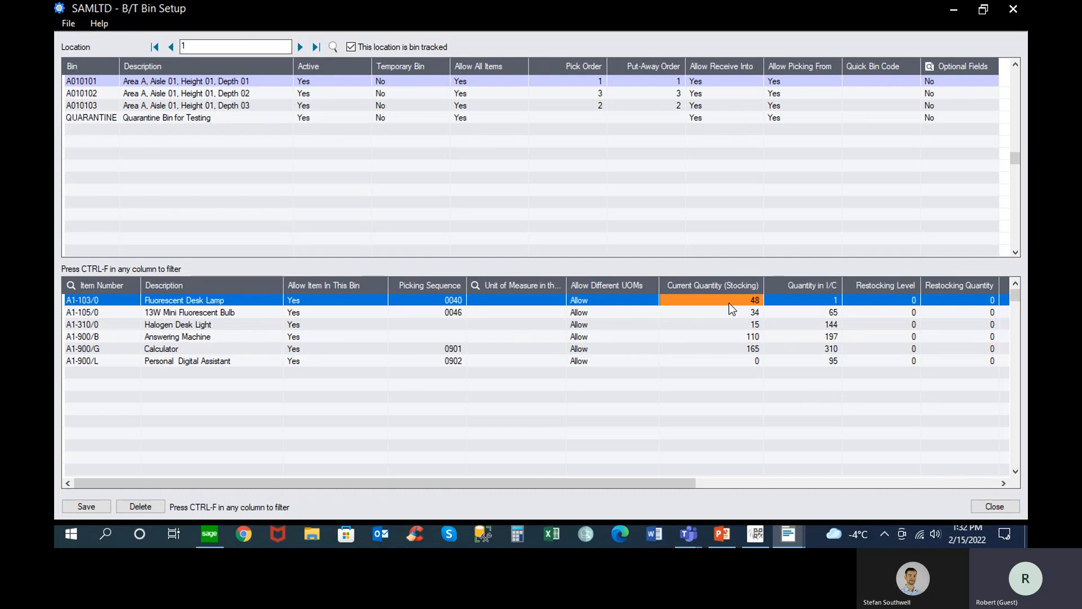
pyautogui.click(812, 299)
# View the serial numbers of the Answering Machine and the lot numbers of the Calculator in bin A010101
pyautogui.moveTo(656, 484); pyautogui.dragTo(925, 474)
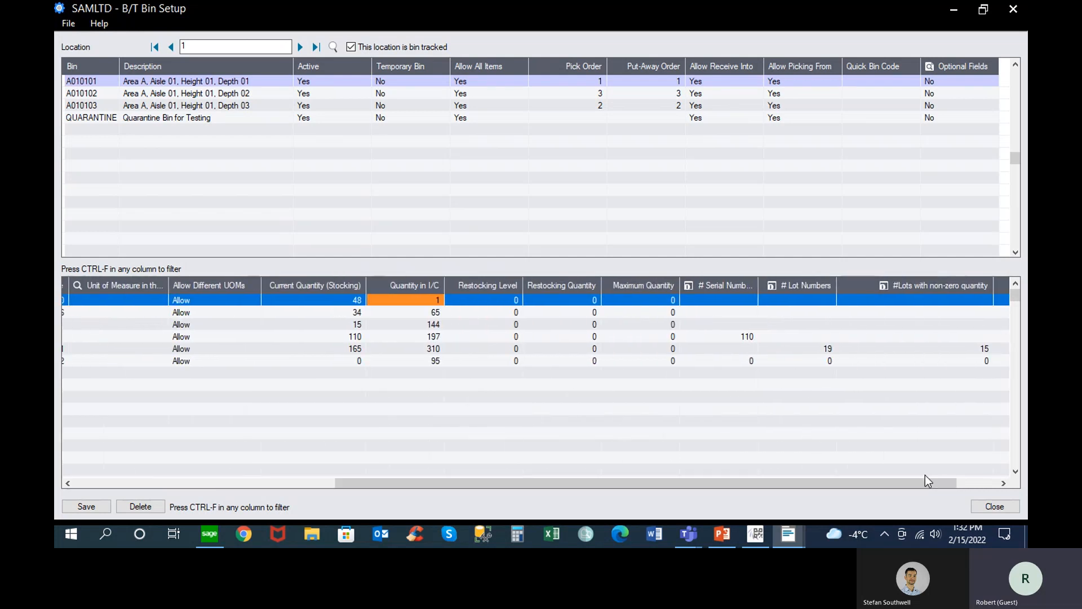
pyautogui.click(747, 337)
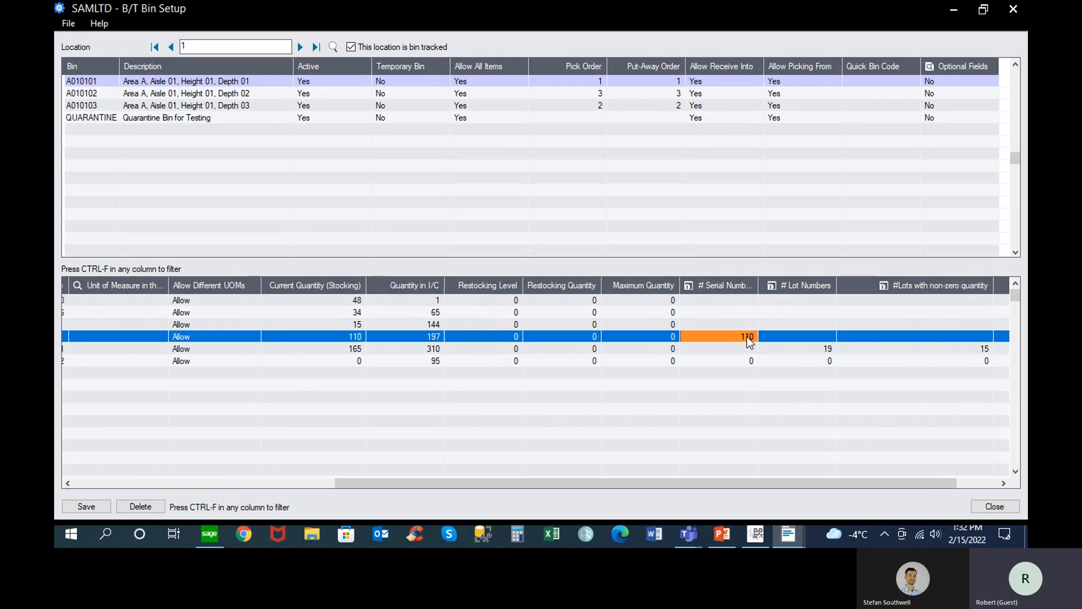
pyautogui.click(697, 285)
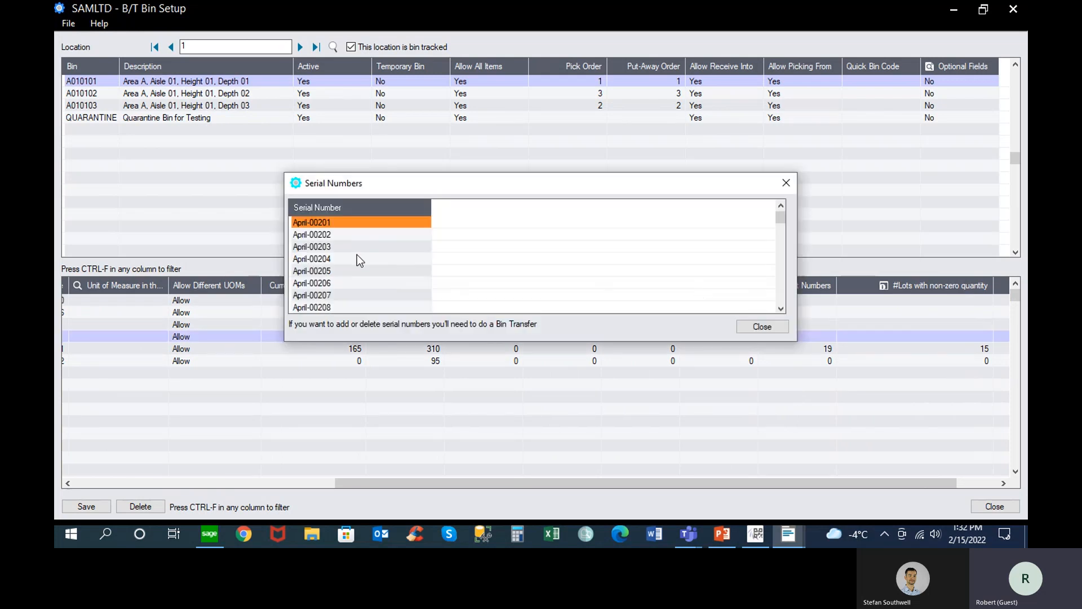
pyautogui.click(758, 327)
pyautogui.click(825, 348)
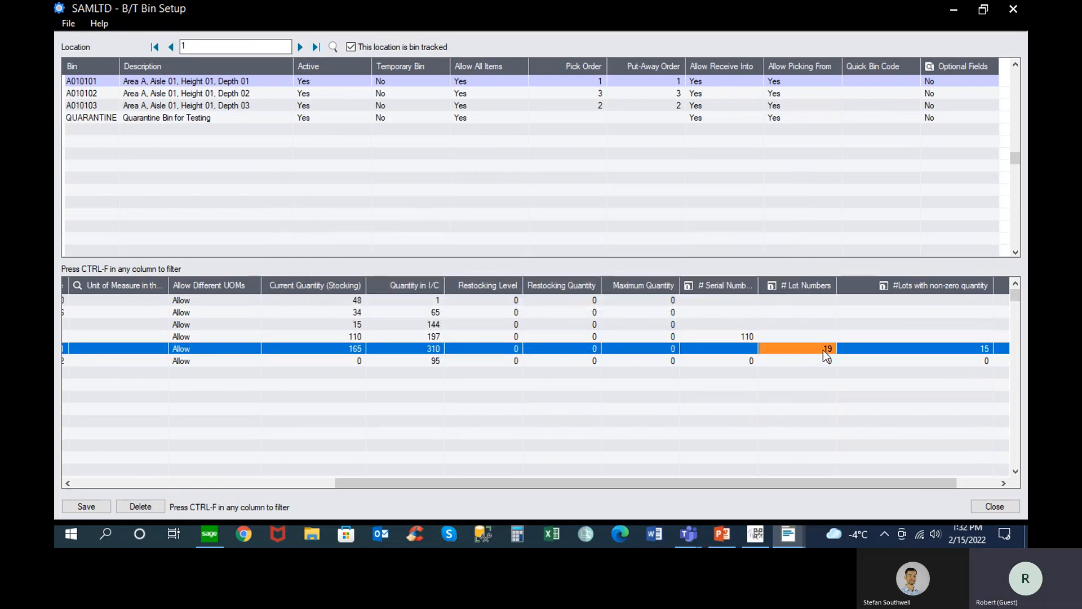
pyautogui.click(780, 285)
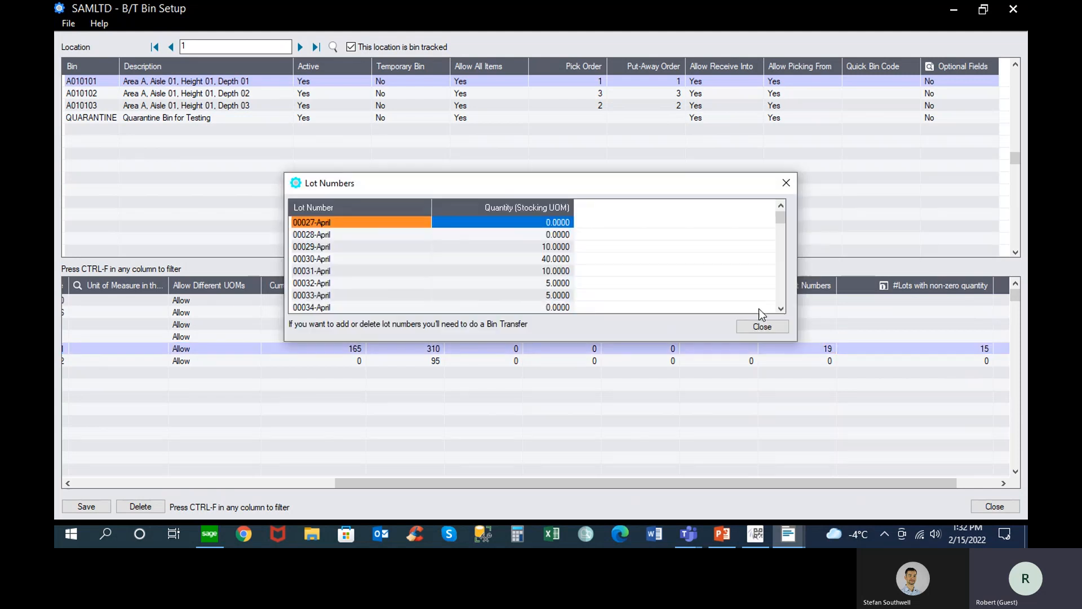
pyautogui.click(761, 326)
pyautogui.moveTo(387, 485); pyautogui.dragTo(59, 451)
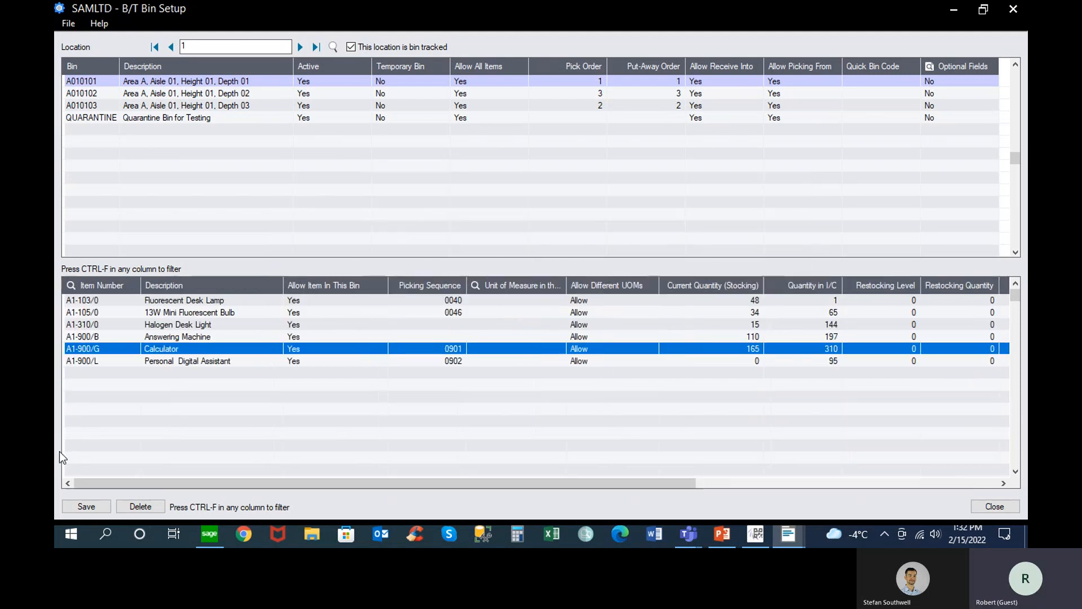
# Restore and close the Bin Setup window, and open the Bin Tracking Options showing the picking methods
pyautogui.click(102, 302)
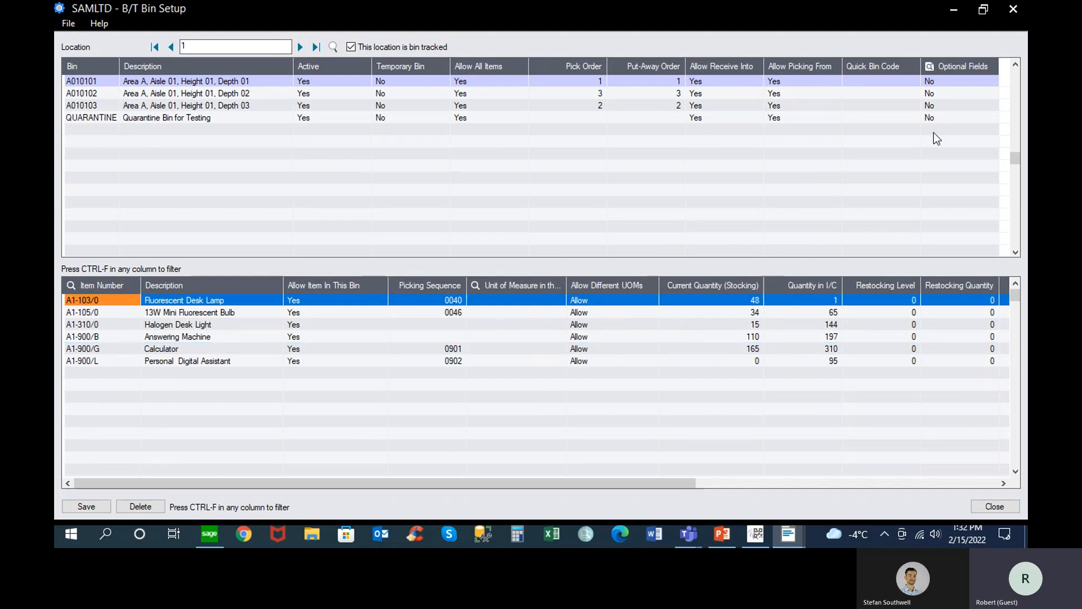
pyautogui.click(983, 10)
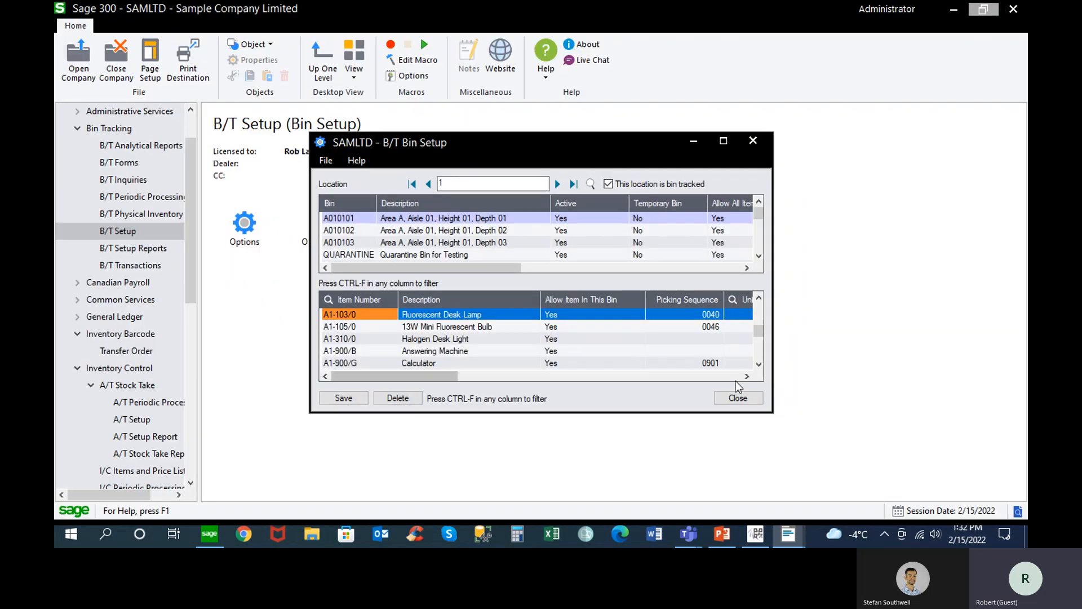
pyautogui.click(741, 401)
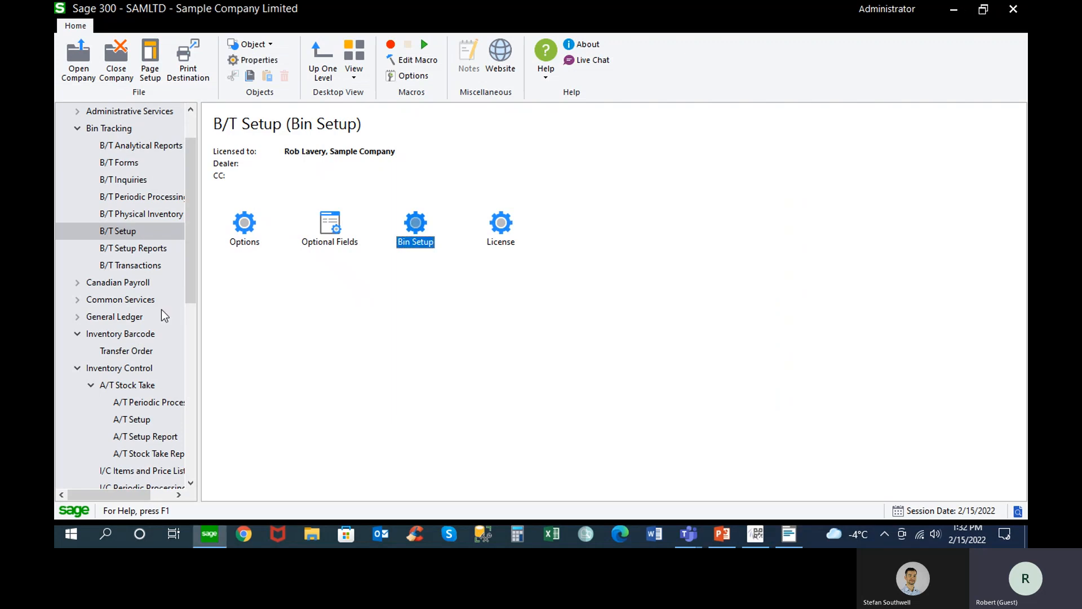
pyautogui.click(245, 226)
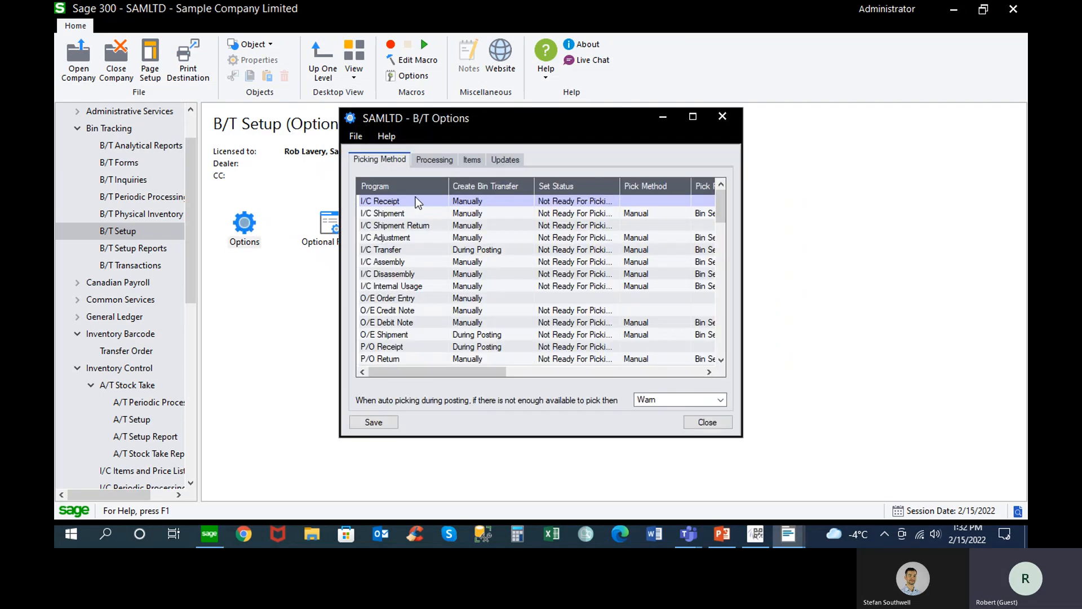
# Review the picking options for P/O Receipt and O/E Shipment and the bin-tracked item settings, and close B/T Options
pyautogui.click(693, 117)
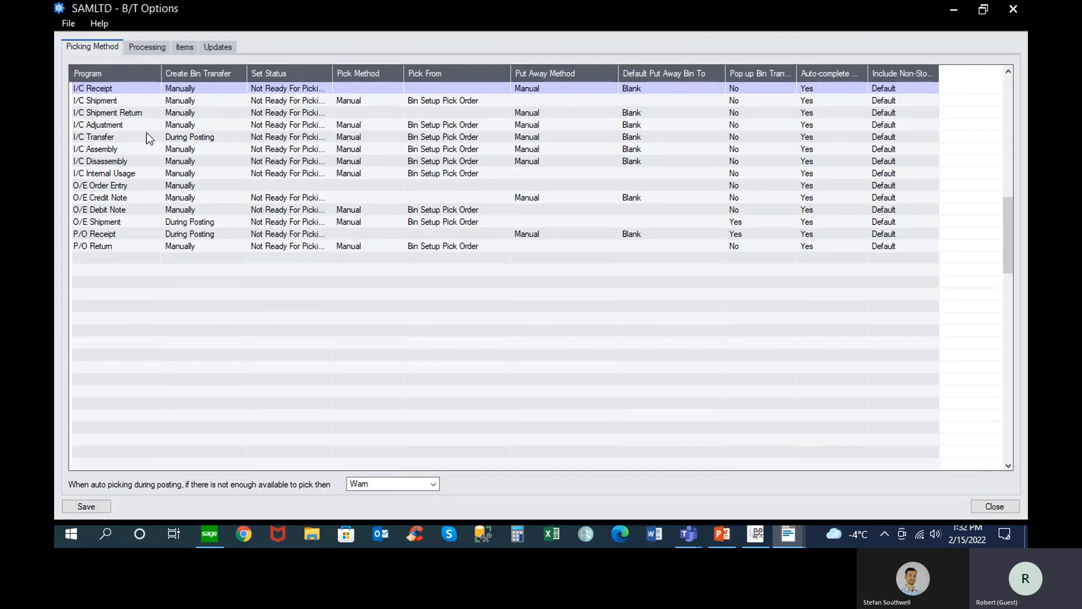
pyautogui.click(127, 235)
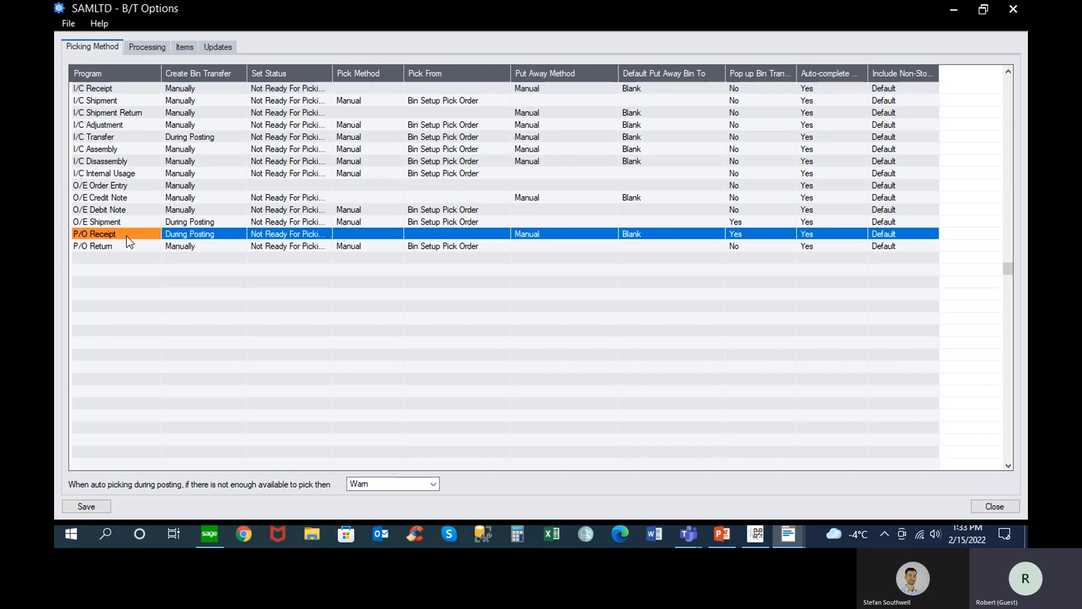
pyautogui.click(225, 235)
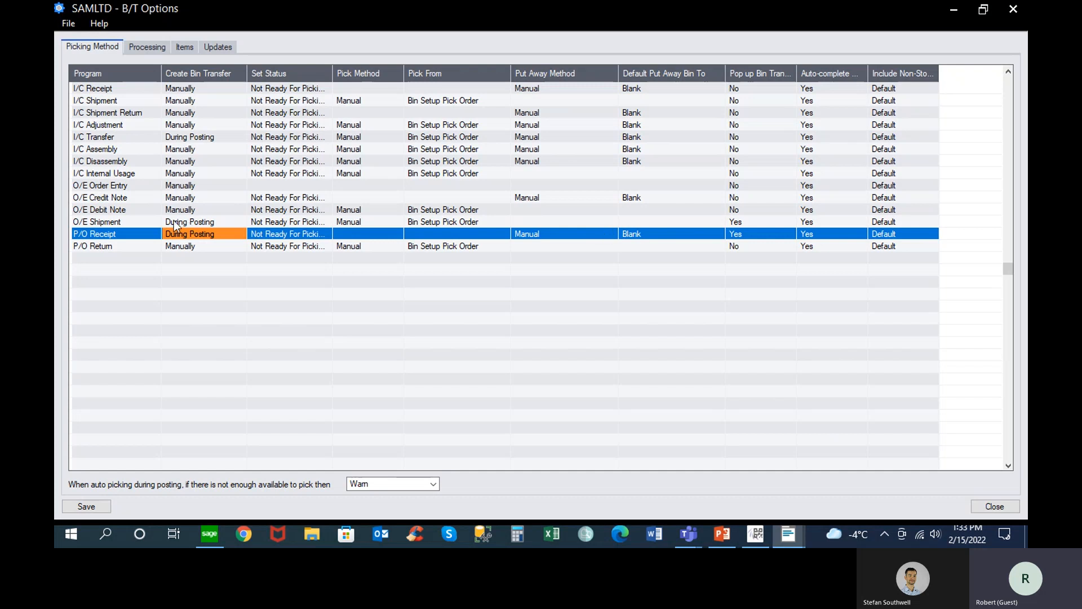
pyautogui.click(126, 222)
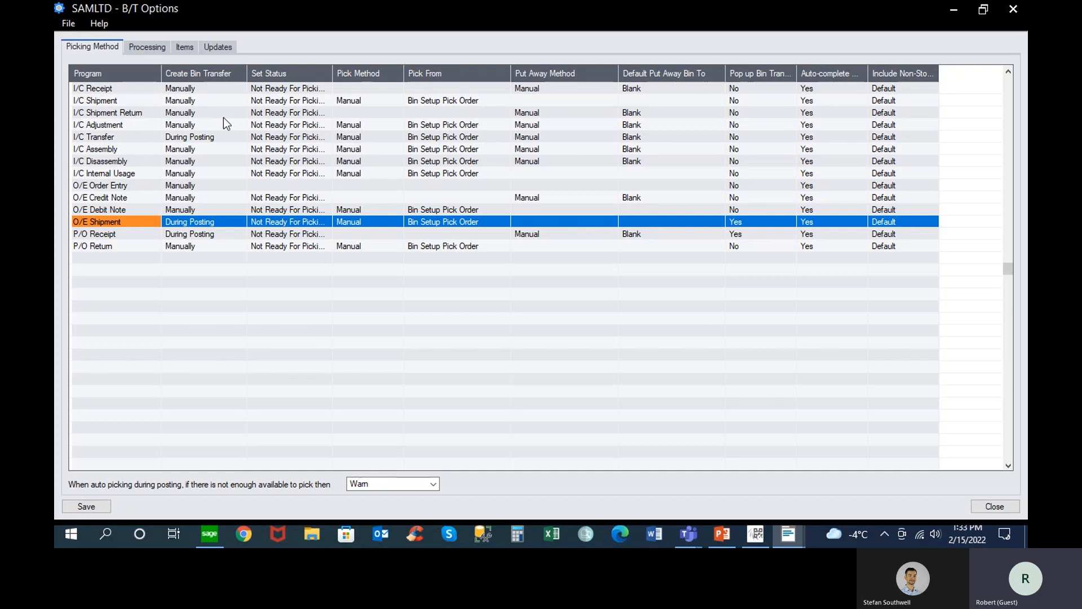
pyautogui.click(185, 47)
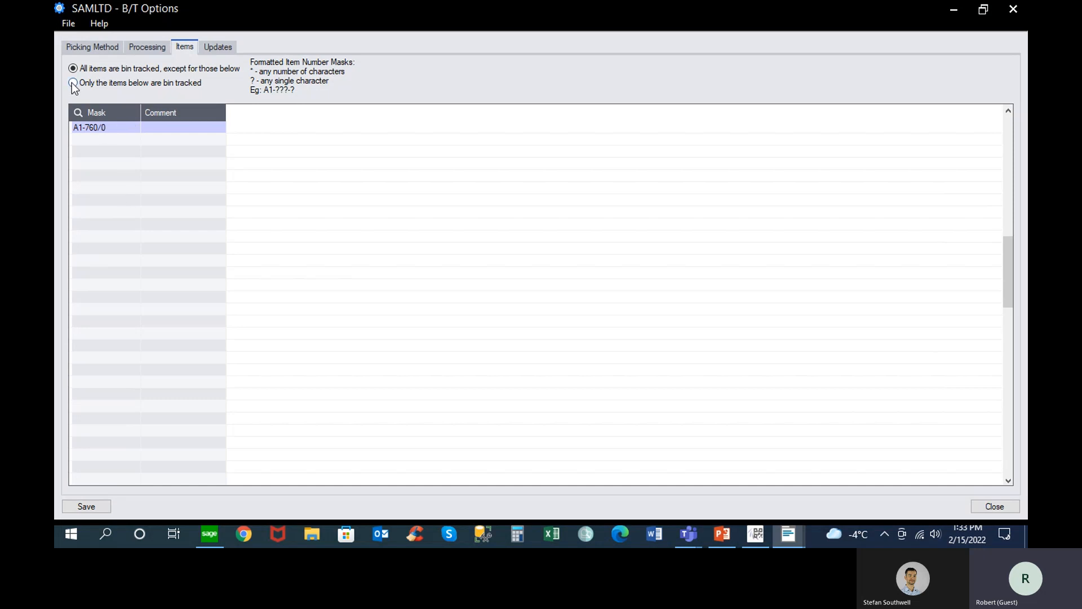
pyautogui.click(107, 50)
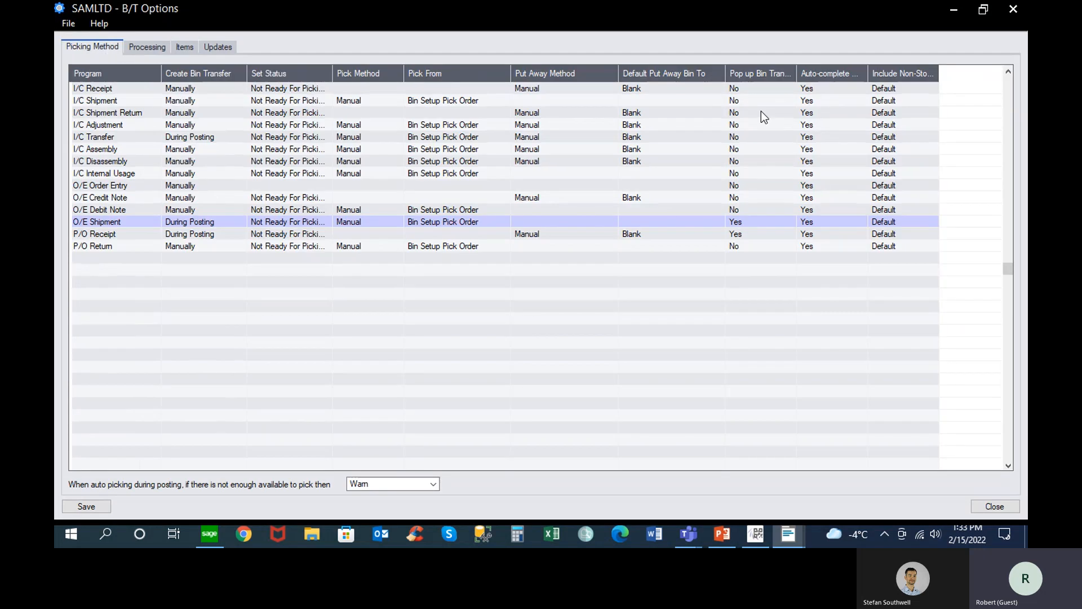
pyautogui.click(1012, 9)
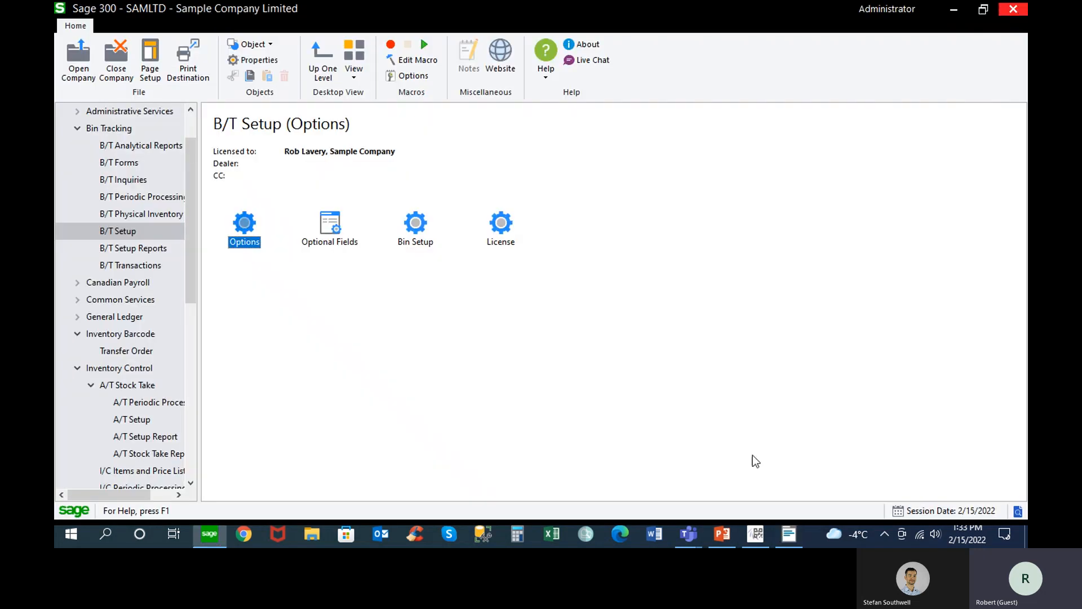
# Post the purchase order for the Fluorescent Desk Lamp without printing it, and close Purchase Order Entry
pyautogui.click(755, 534)
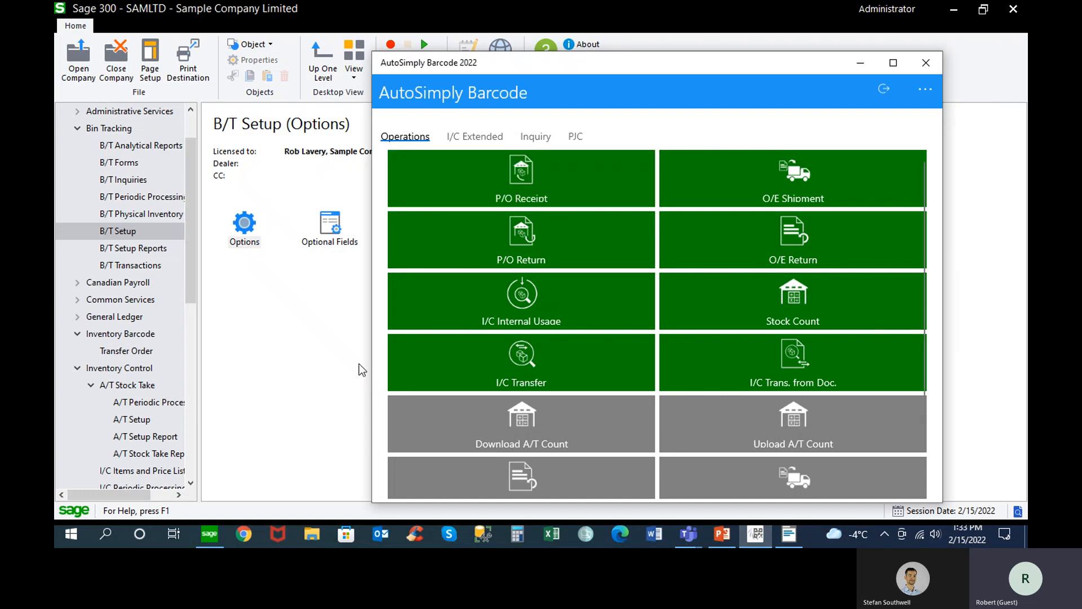
pyautogui.click(789, 535)
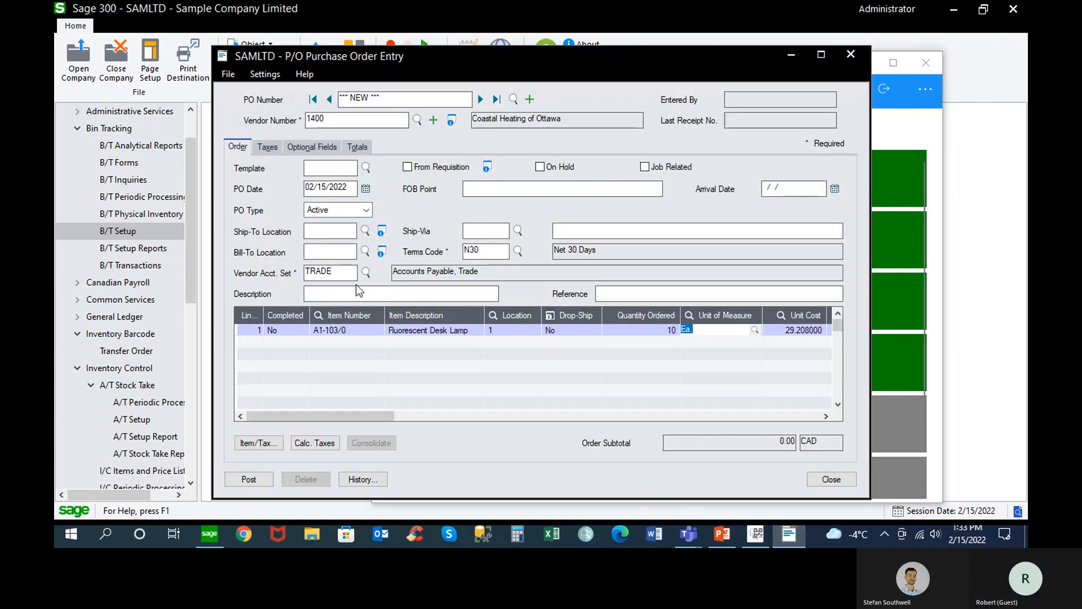
pyautogui.click(249, 479)
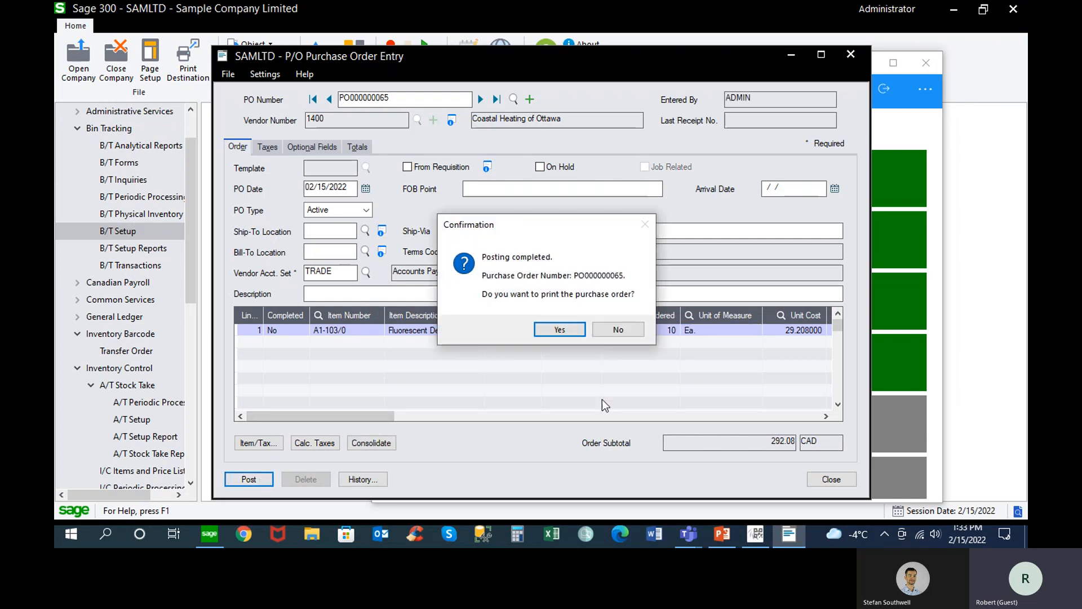
pyautogui.click(620, 329)
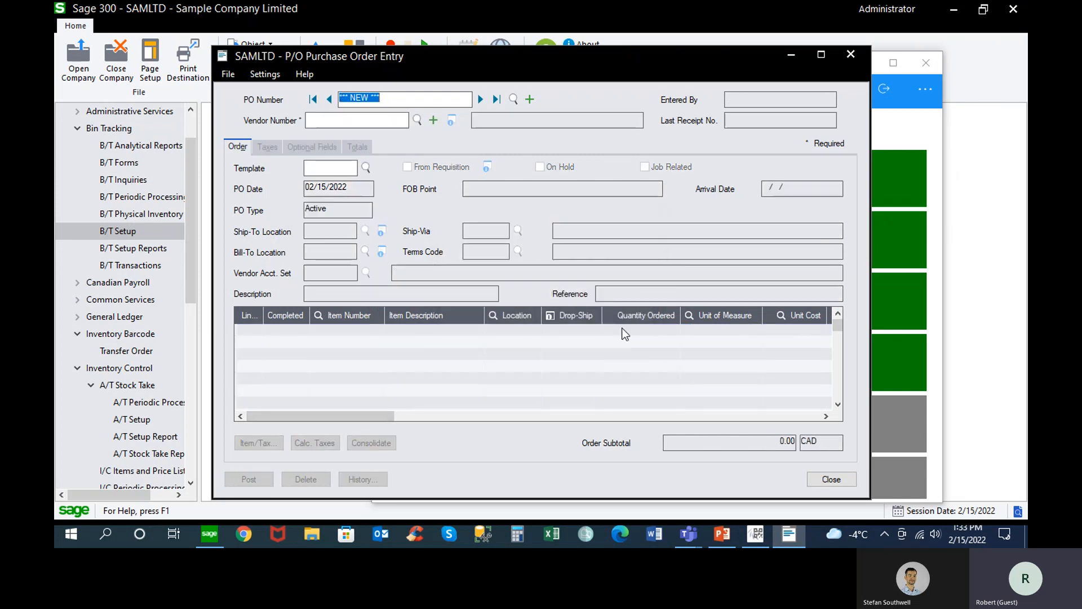
pyautogui.click(830, 480)
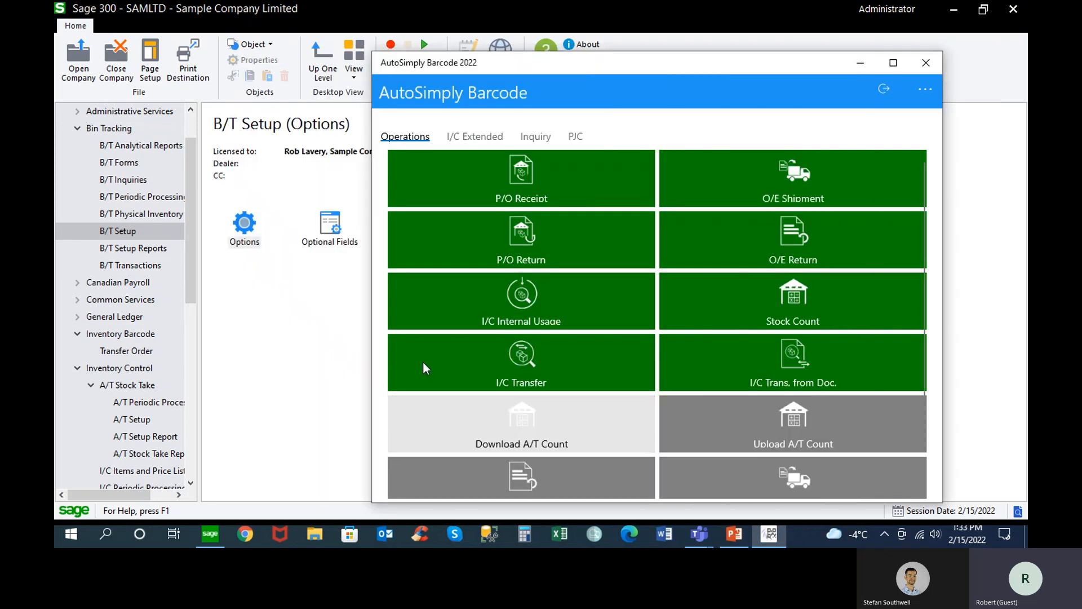
# Load the Coastal Heating of Ottawa purchase order into a new receipt in P/O Receipt Entry, and close it without posting
pyautogui.moveTo(191, 276); pyautogui.dragTo(193, 444)
pyautogui.click(145, 435)
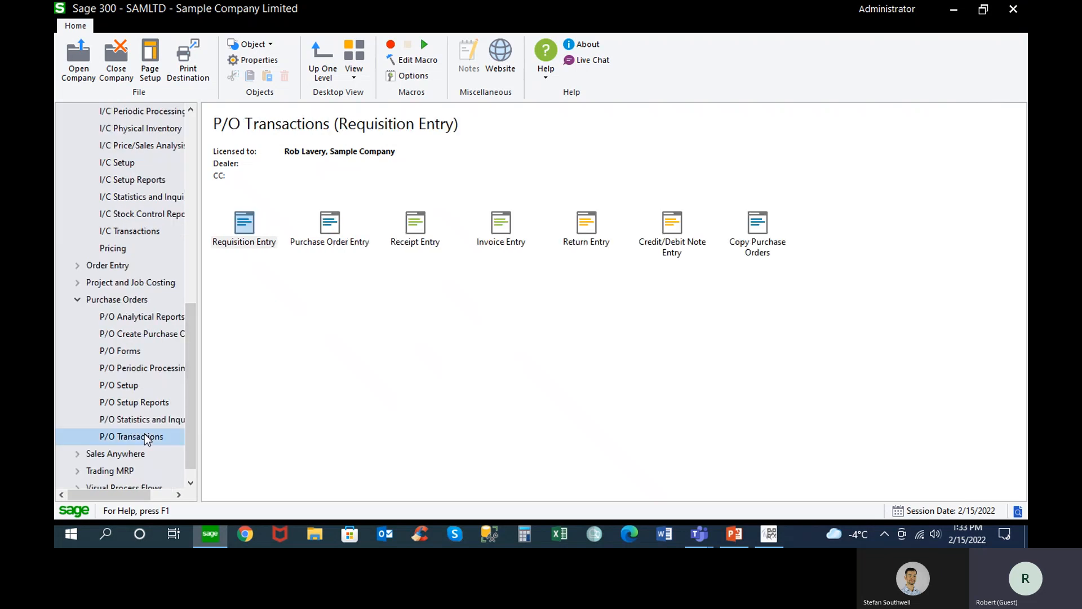
pyautogui.doubleClick(417, 222)
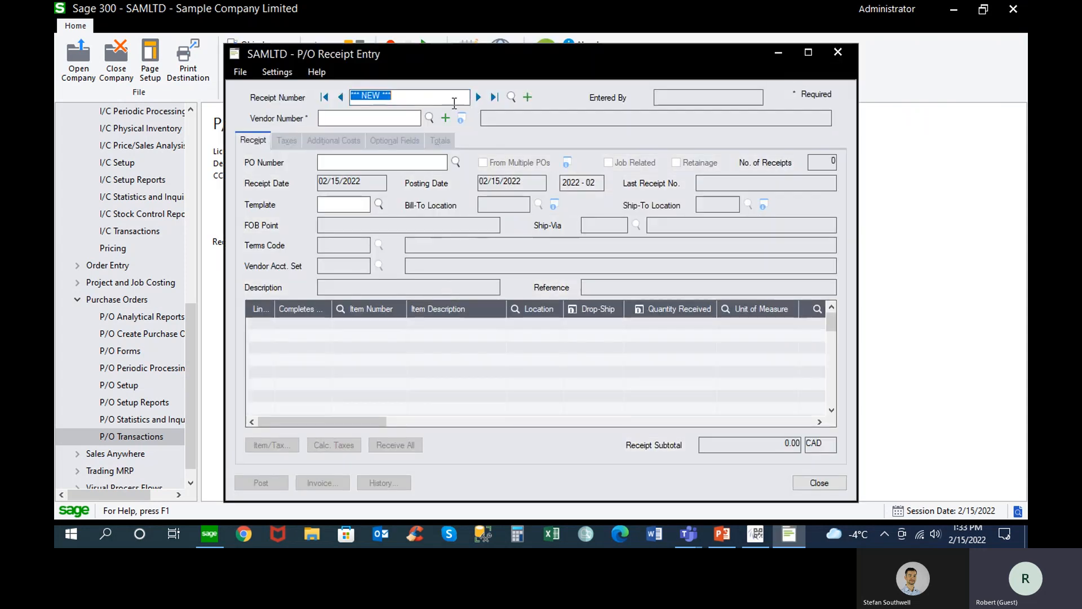
pyautogui.click(407, 117)
pyautogui.write('1400')
pyautogui.press('Tab')
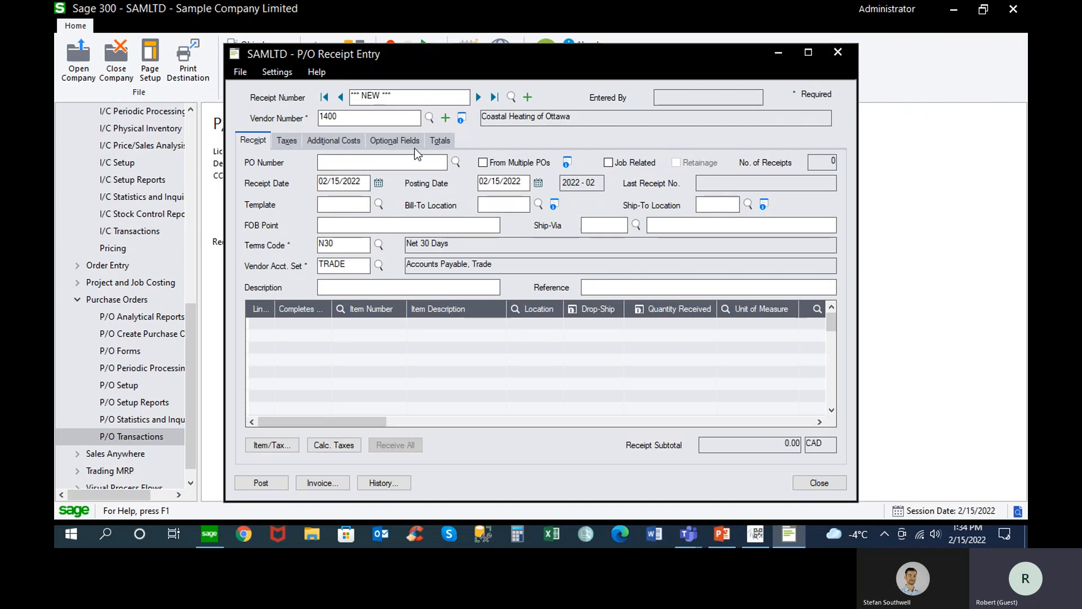
pyautogui.click(455, 162)
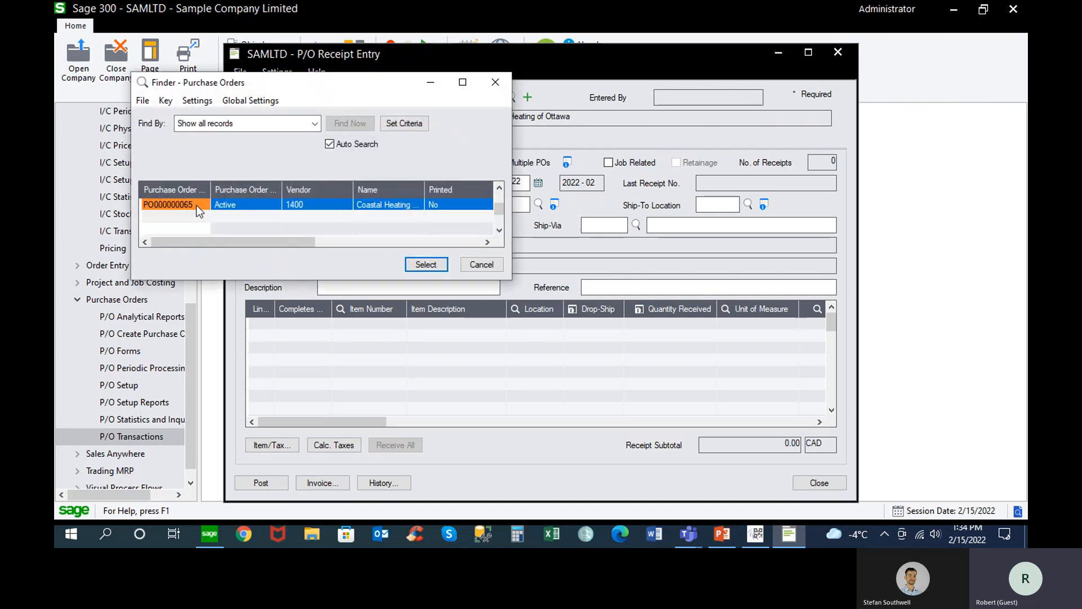
pyautogui.doubleClick(197, 205)
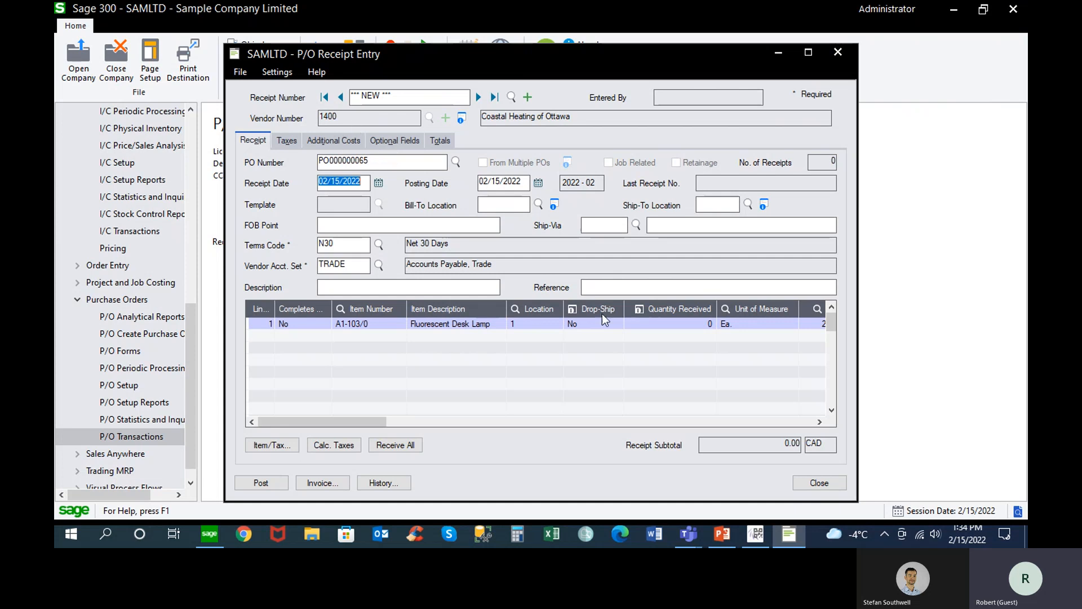
pyautogui.click(811, 485)
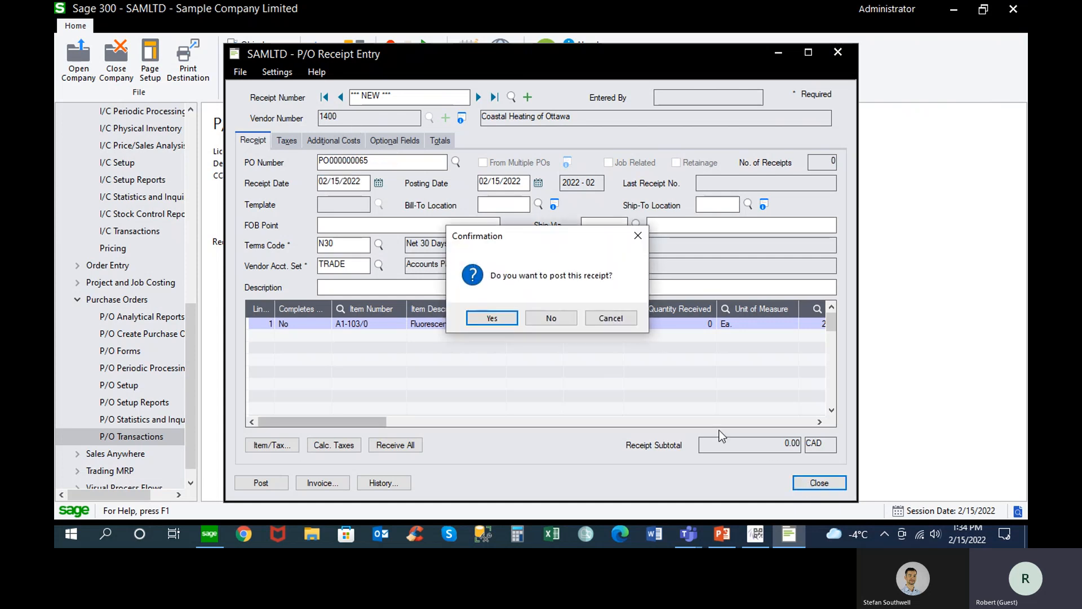
pyautogui.click(563, 321)
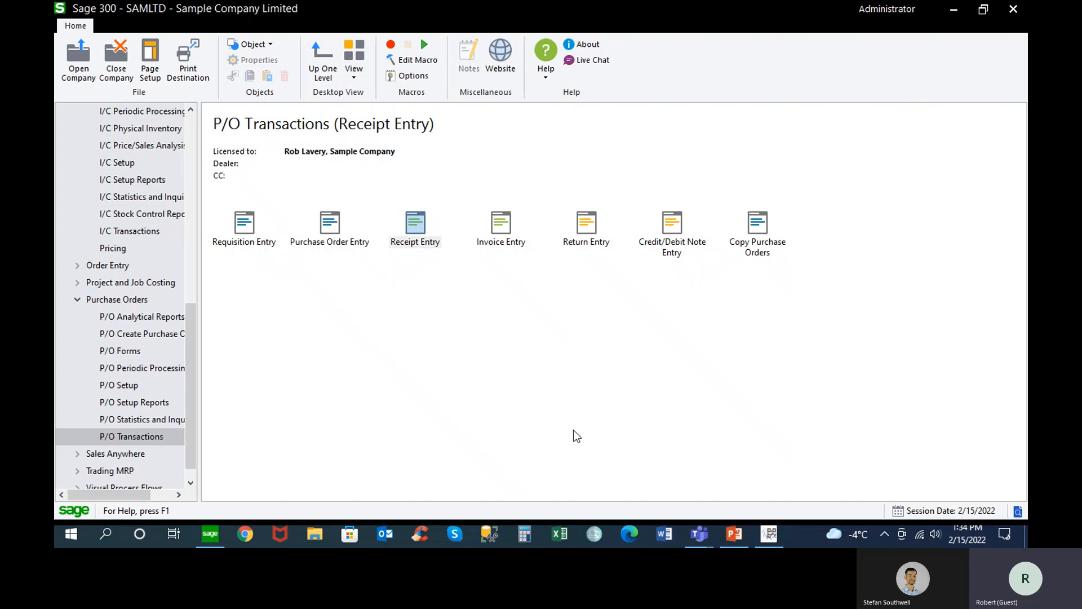
# In AutoSimply Barcode, start a P/O receipt from the newest purchase order and set item A1-103/0's total quantity to 10
pyautogui.click(769, 534)
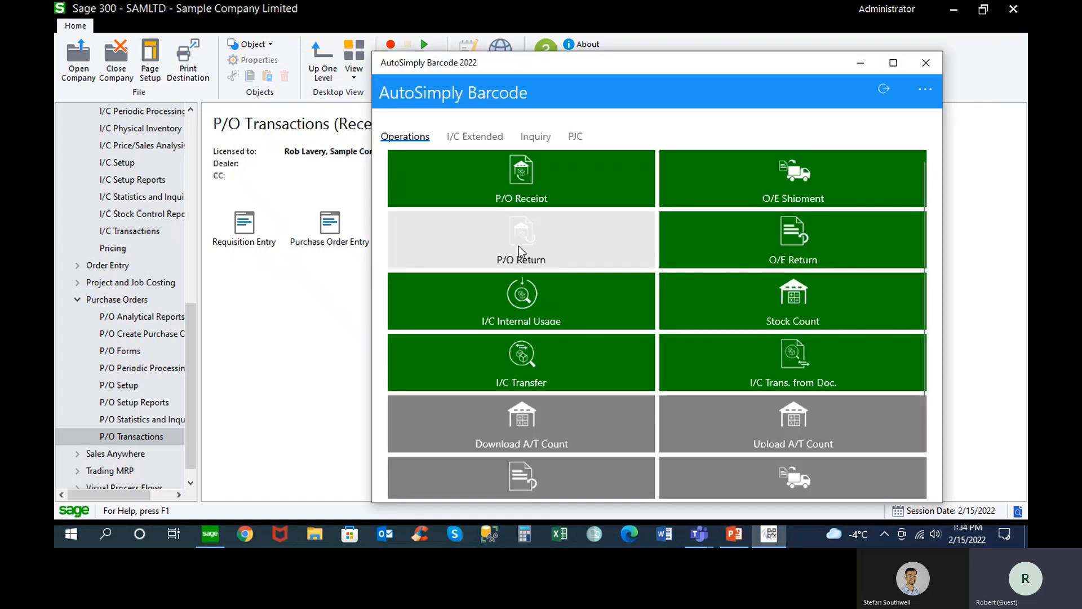
pyautogui.click(507, 183)
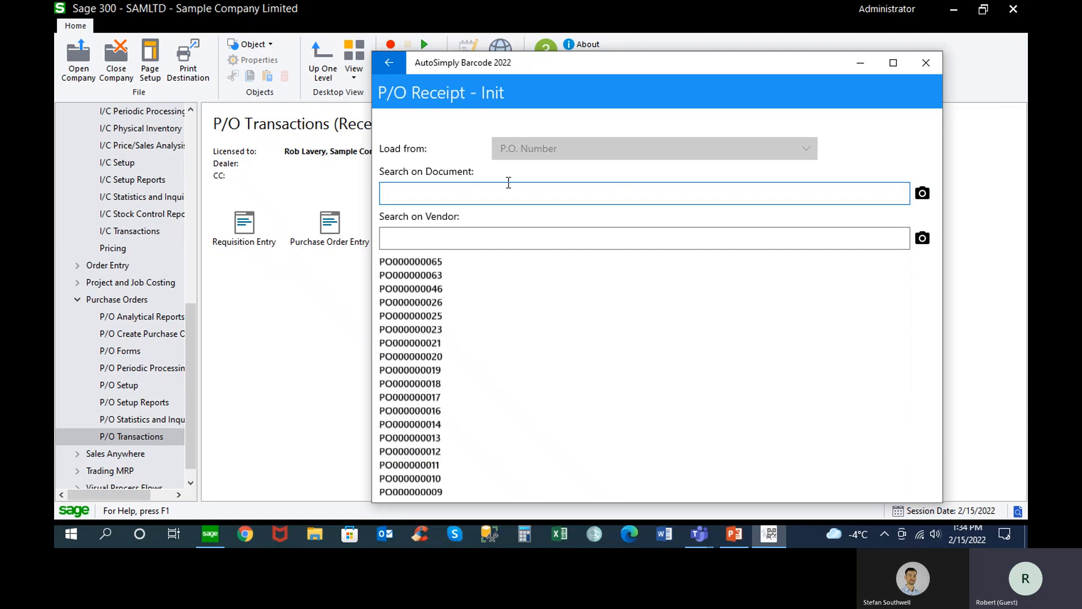
pyautogui.click(427, 261)
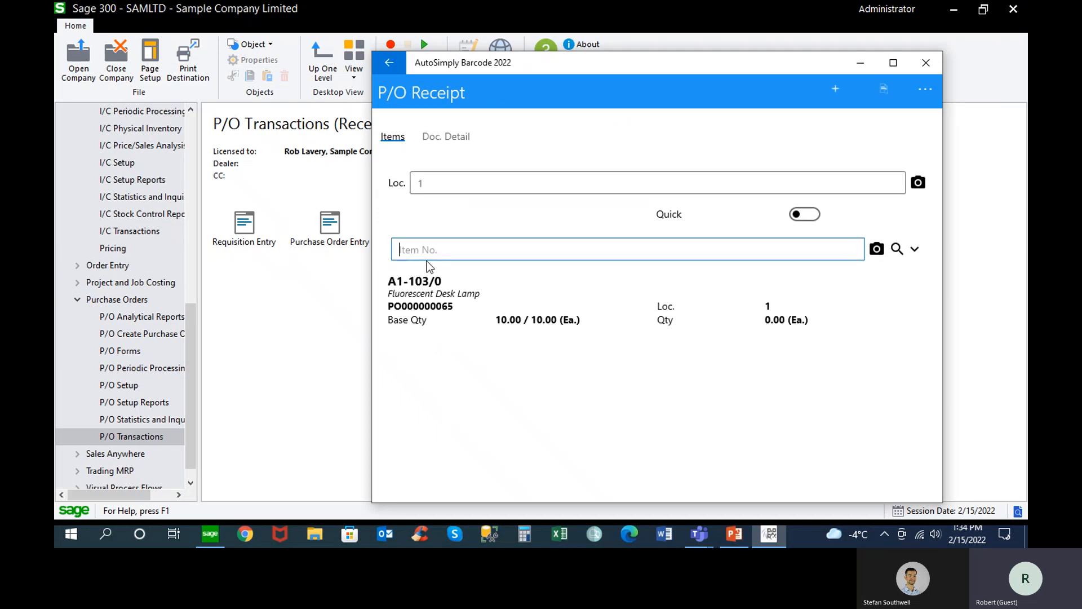
pyautogui.click(420, 299)
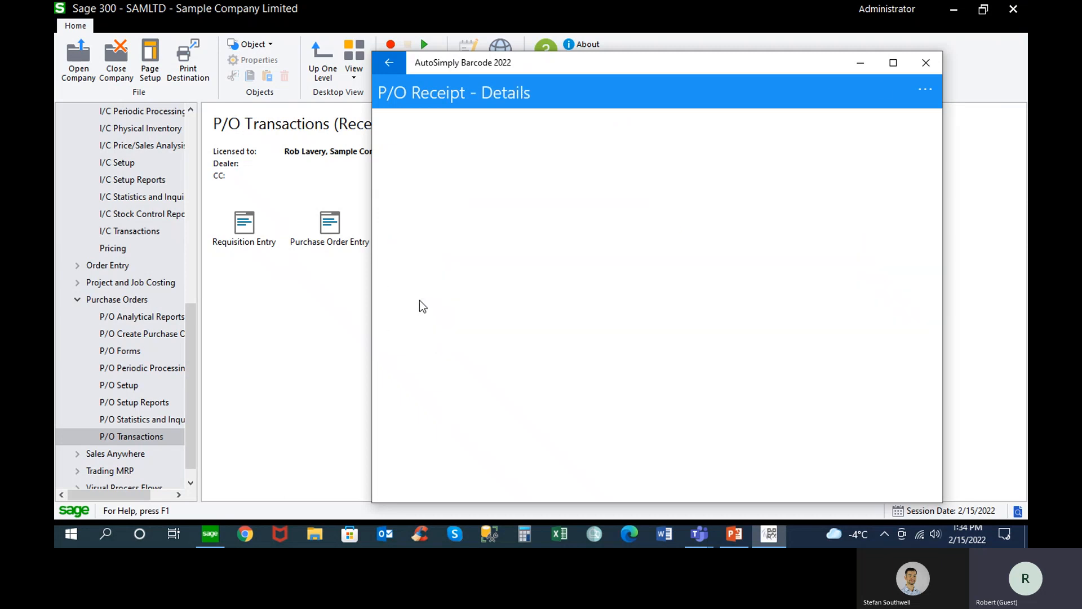
pyautogui.write('10')
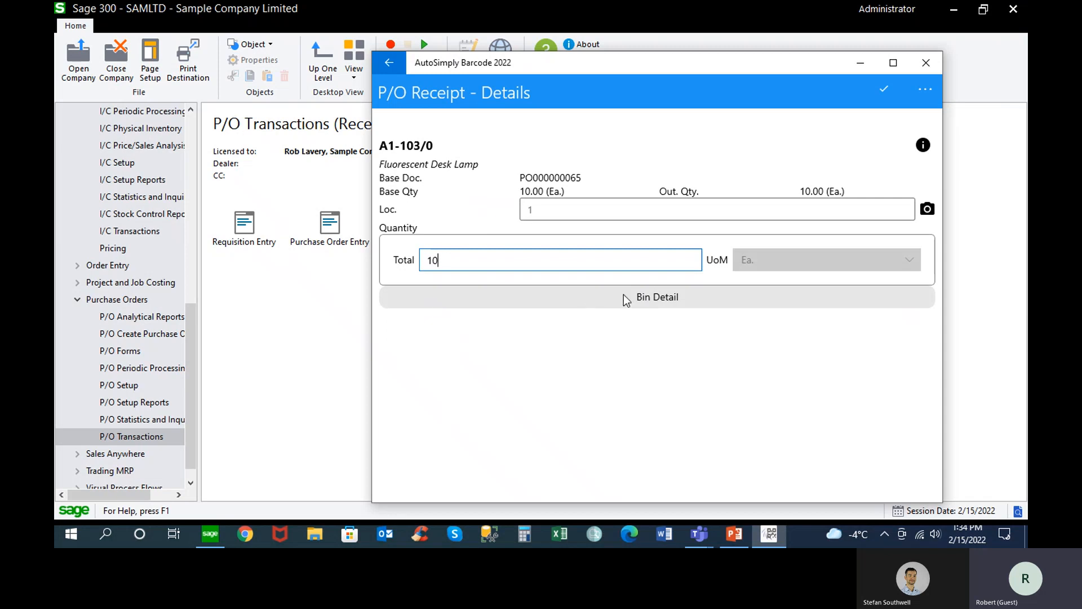
# Try to confirm the A1-103/0 receipt line without assigning any bin
pyautogui.click(653, 299)
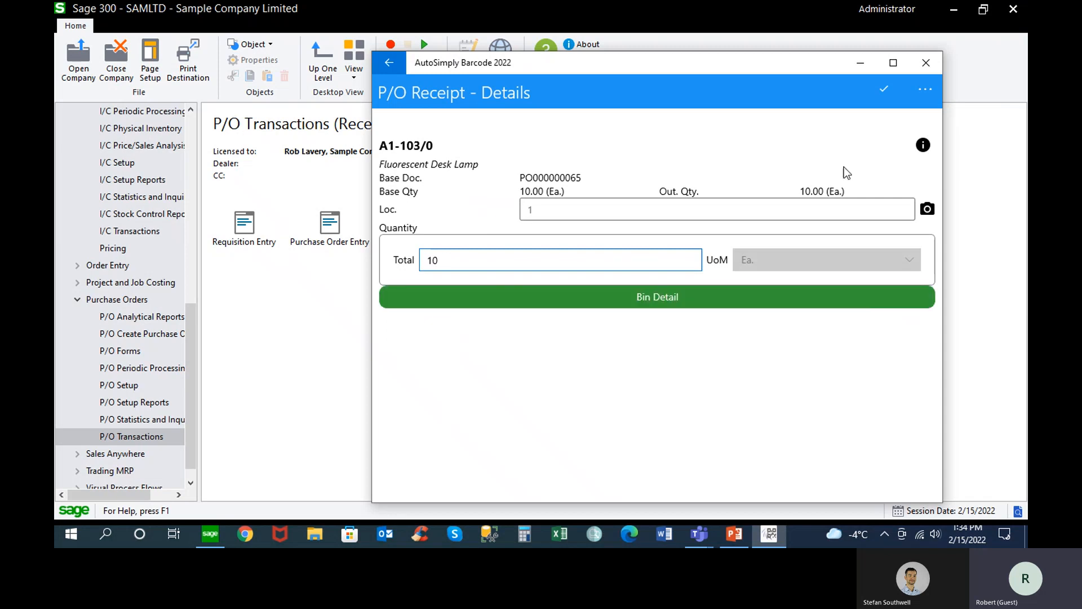
pyautogui.click(881, 88)
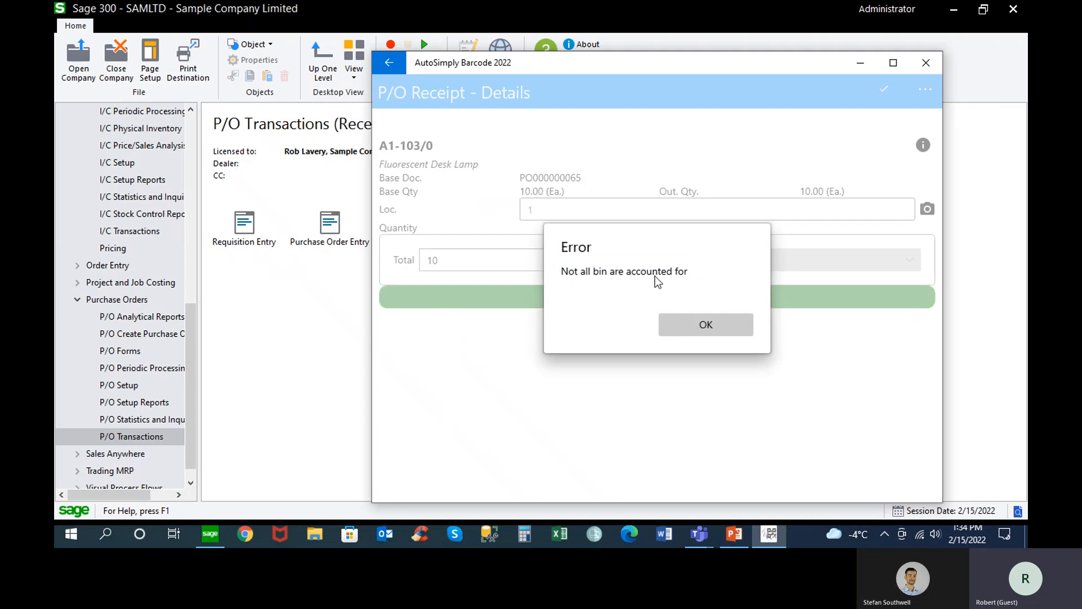
pyautogui.click(701, 328)
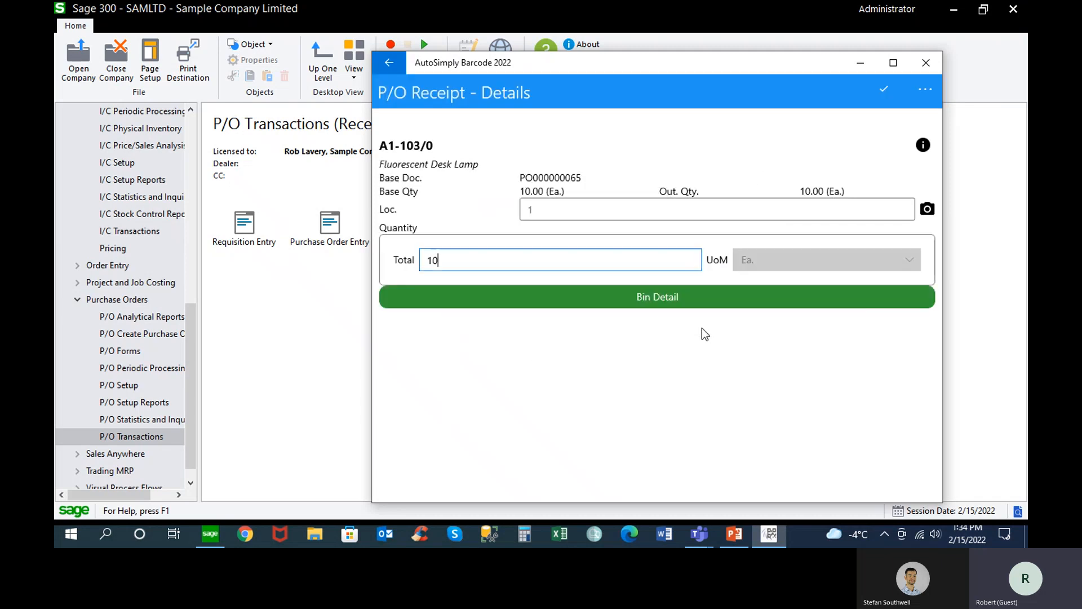
# Assign a quantity of 10 to bin A010101 in the bin detail of item A1-103/0
pyautogui.click(664, 300)
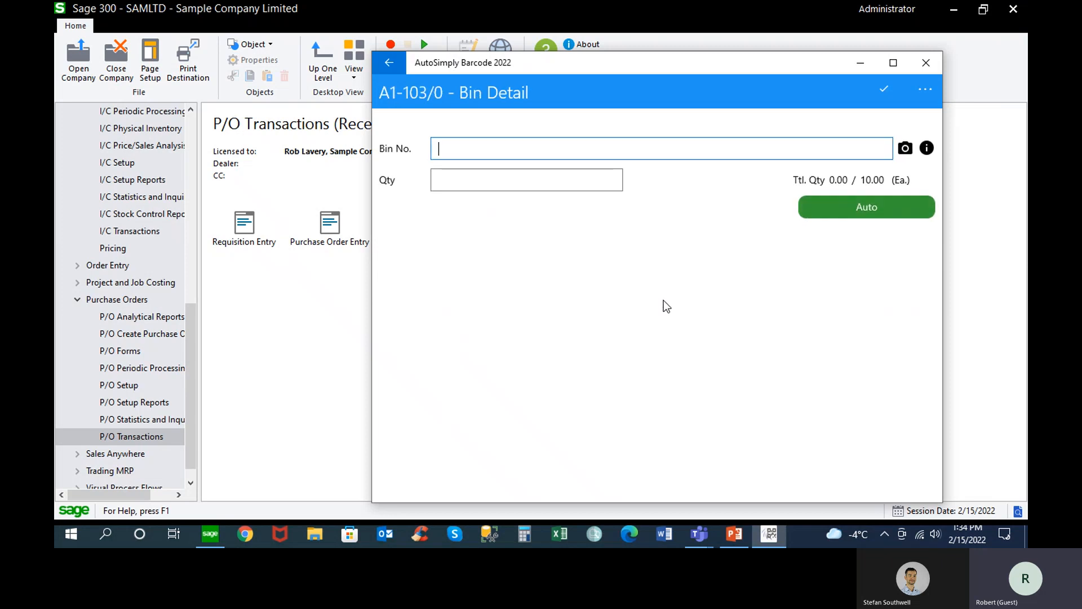
pyautogui.write('A010101')
pyautogui.press('Tab')
pyautogui.click(521, 180)
pyautogui.write('10')
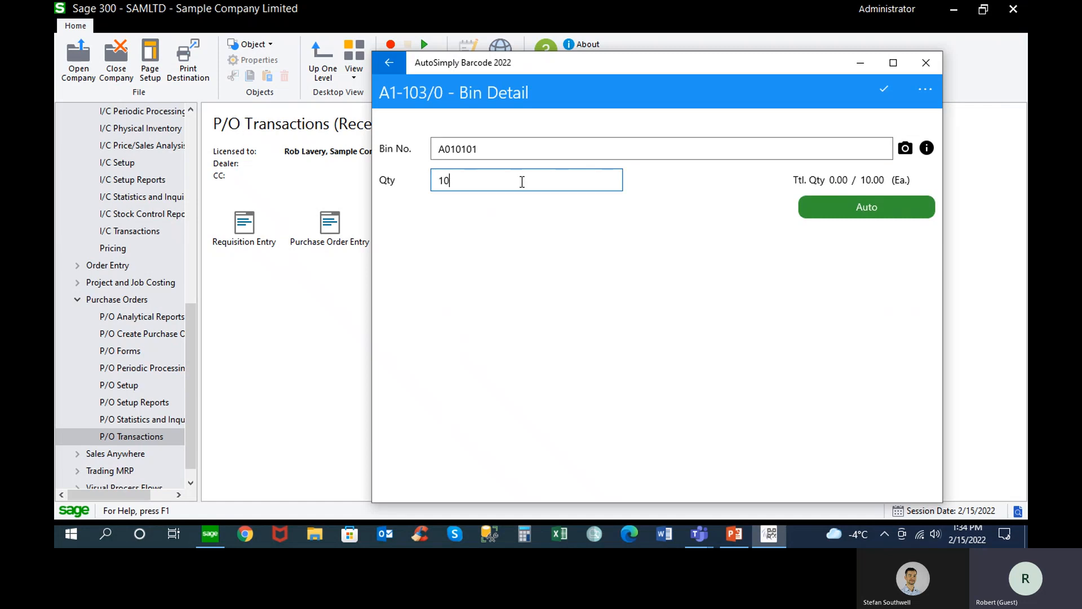
pyautogui.click(883, 89)
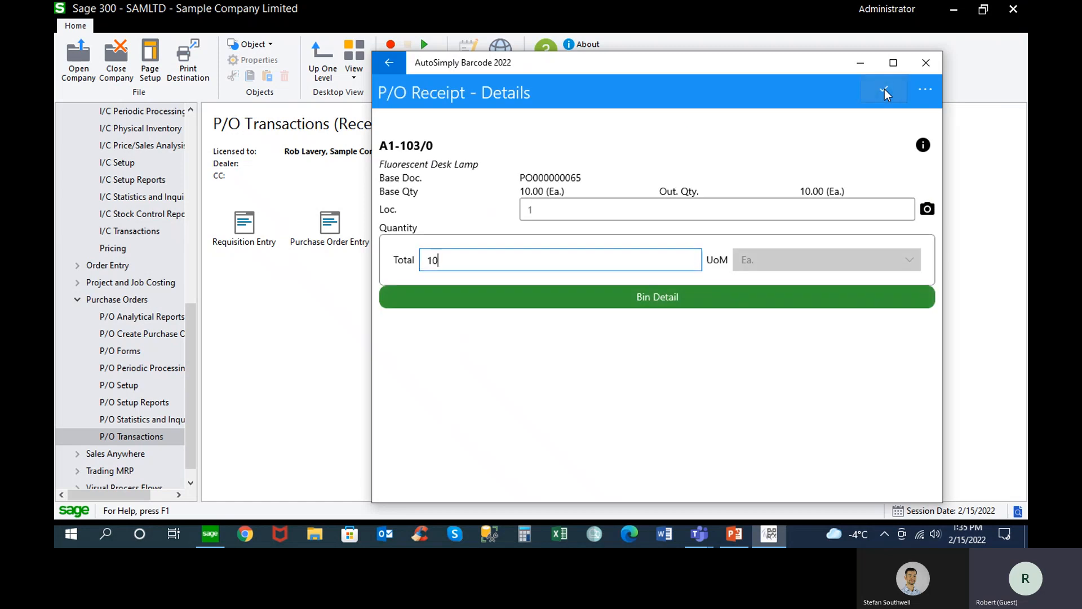
# Confirm the A1-103/0 line details and post the P/O receipt
pyautogui.click(884, 89)
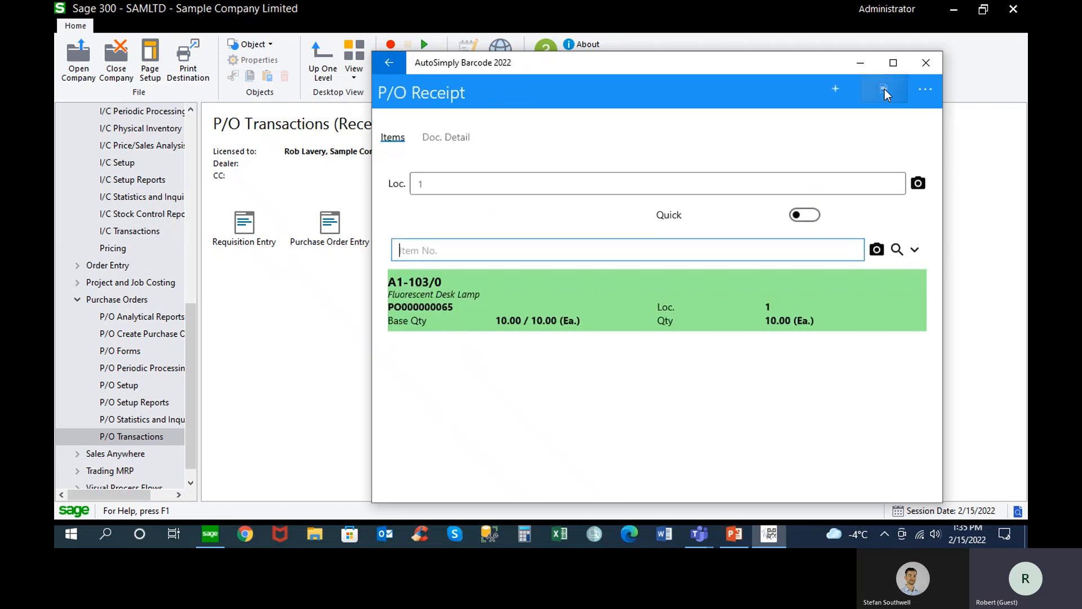
pyautogui.click(836, 88)
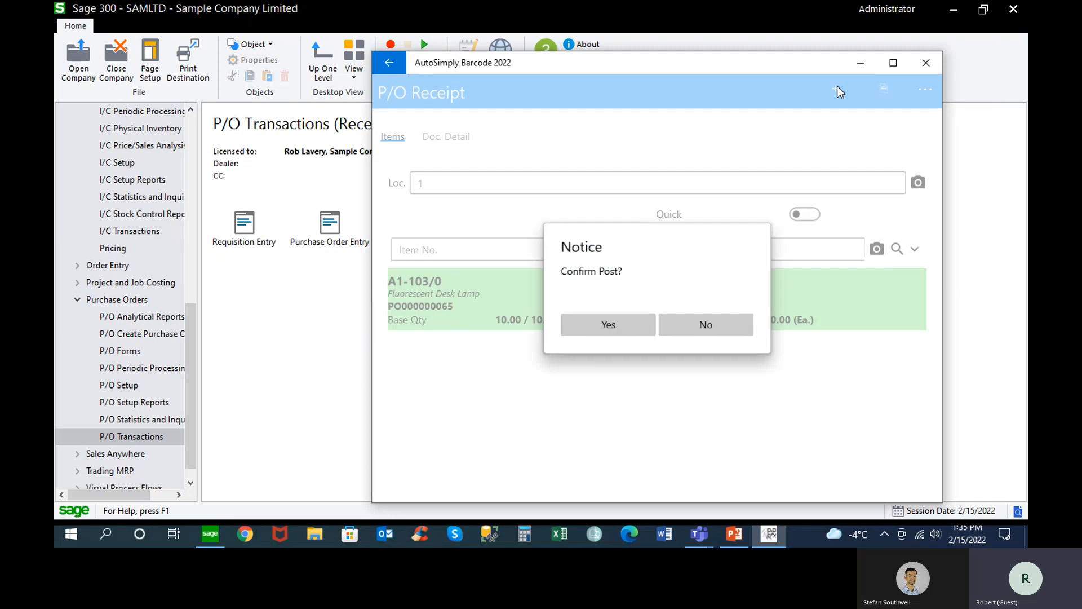
pyautogui.click(617, 329)
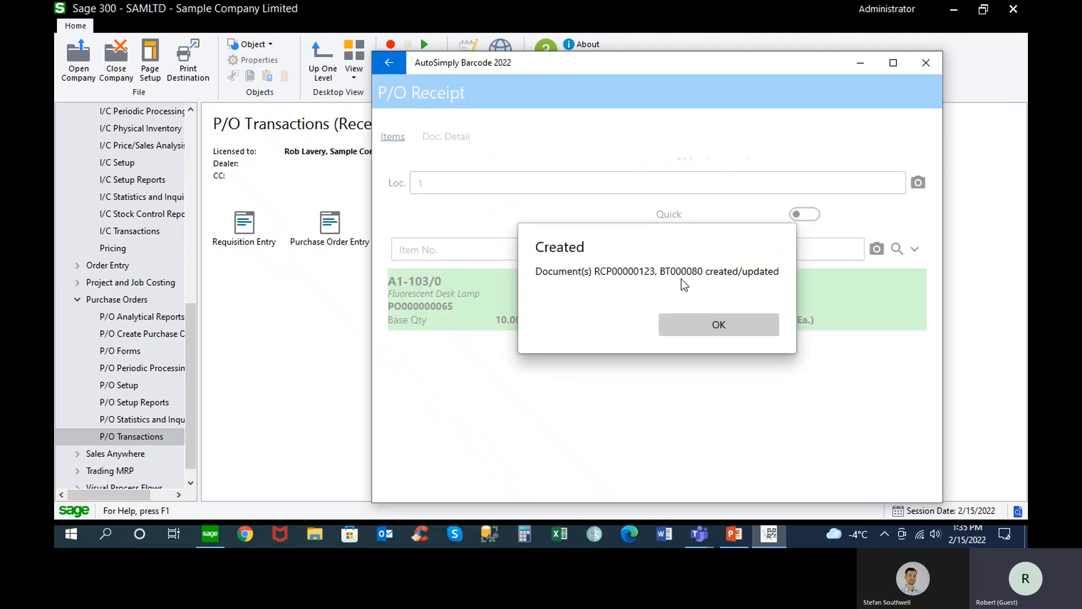
# Switch to Sage 300 and display the most recent receipt in P/O Receipt Entry
pyautogui.click(296, 299)
pyautogui.click(414, 226)
pyautogui.doubleClick(414, 228)
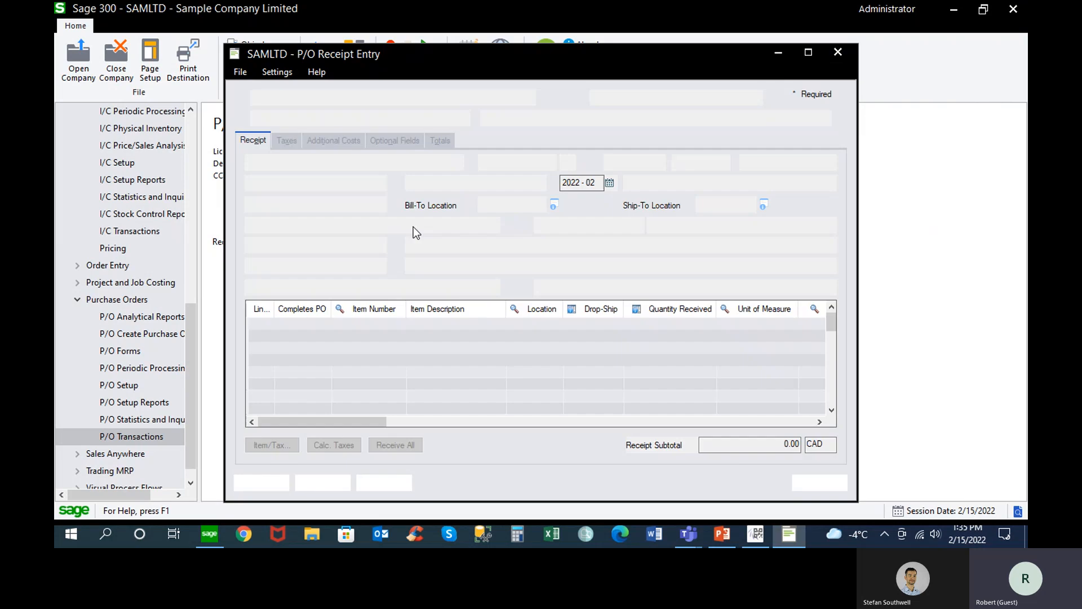
pyautogui.click(495, 97)
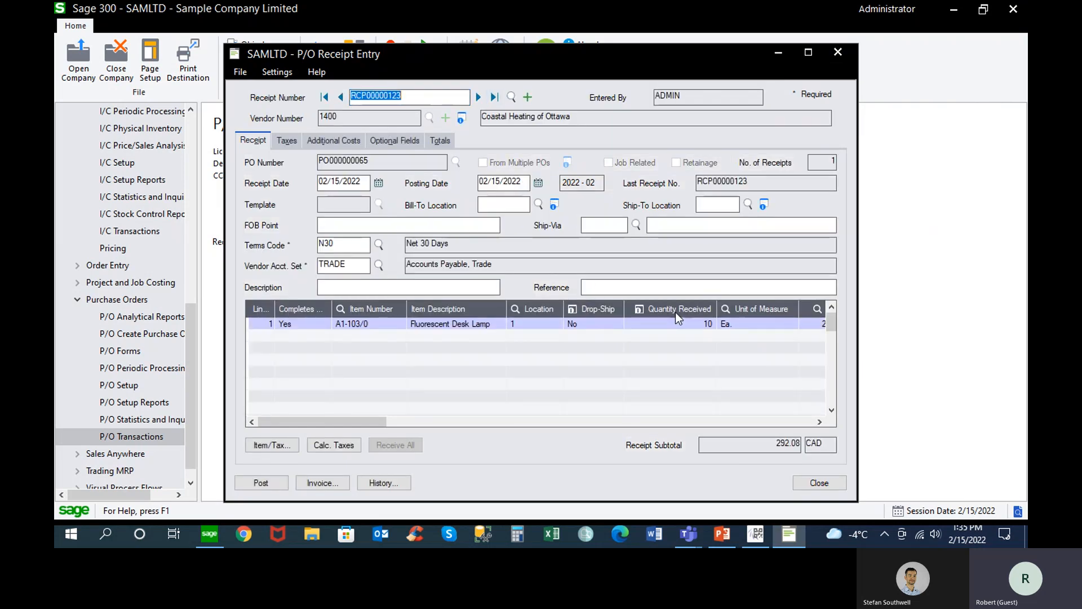
# Check the received quantity on the A1-103/0 receipt line and close P/O Receipt Entry
pyautogui.click(682, 324)
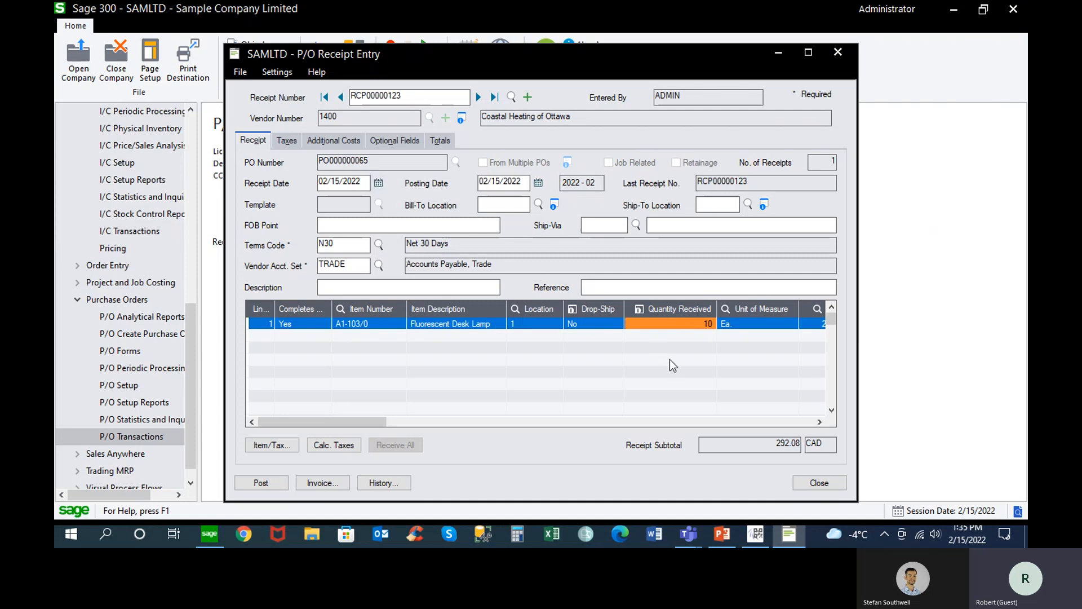
pyautogui.click(817, 484)
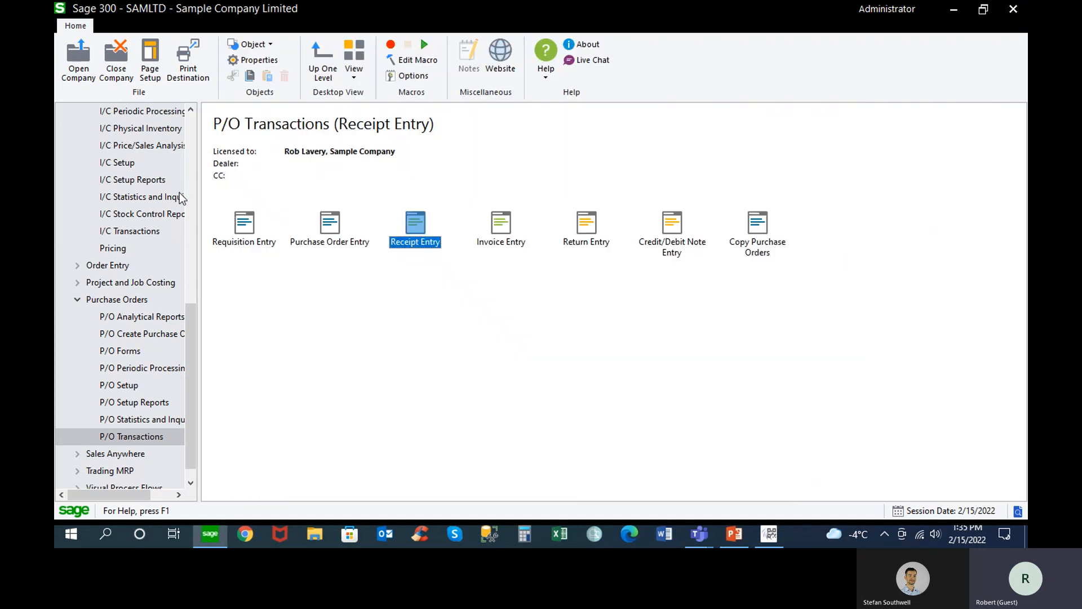
# Open B/T Bin Transfer from the Bin Tracking transactions and display the last transfer document
pyautogui.click(190, 177)
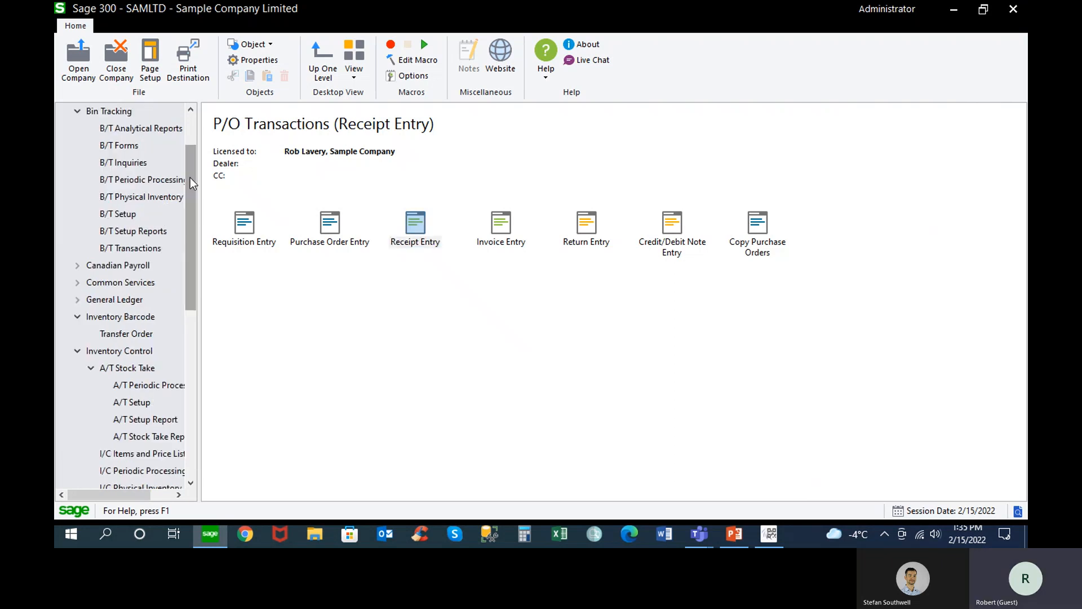
pyautogui.click(143, 248)
pyautogui.doubleClick(245, 223)
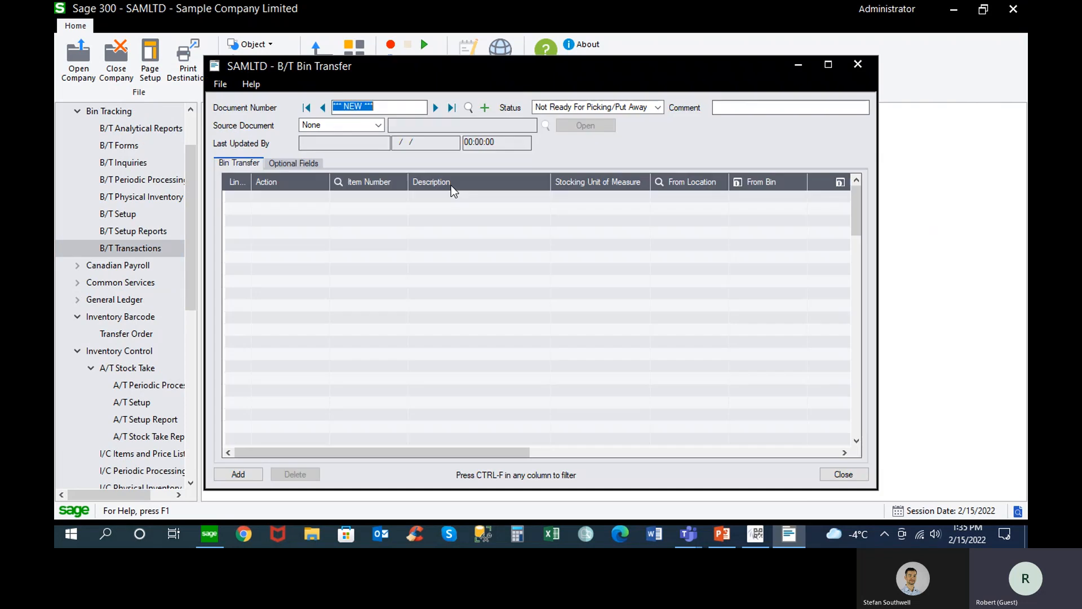
pyautogui.click(451, 107)
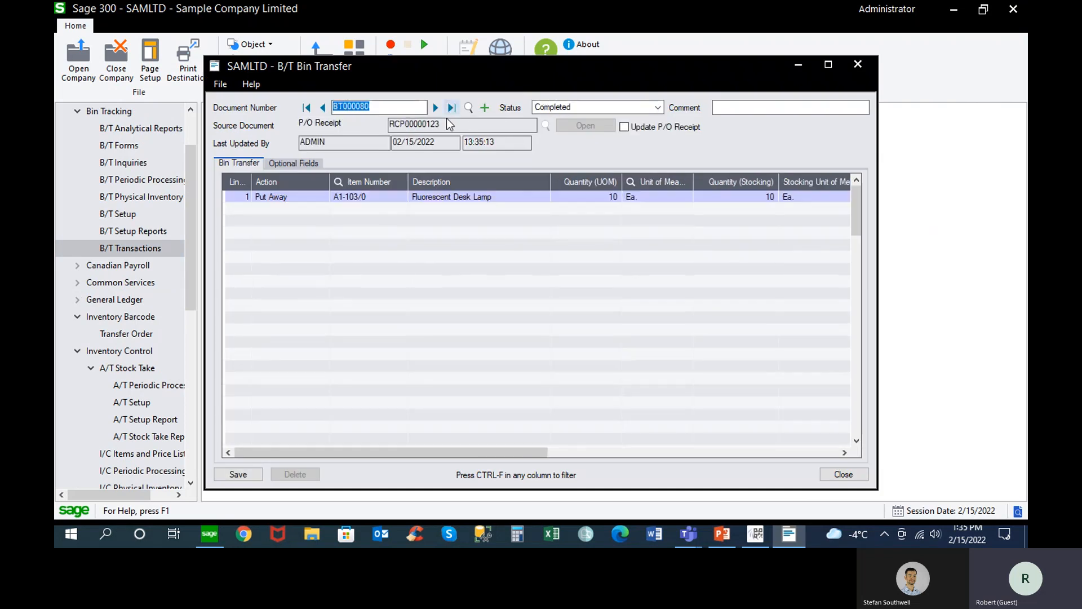
# Review the A1-103/0 put-away line's action, quantity and bin, including the bin quantities detail
pyautogui.click(327, 196)
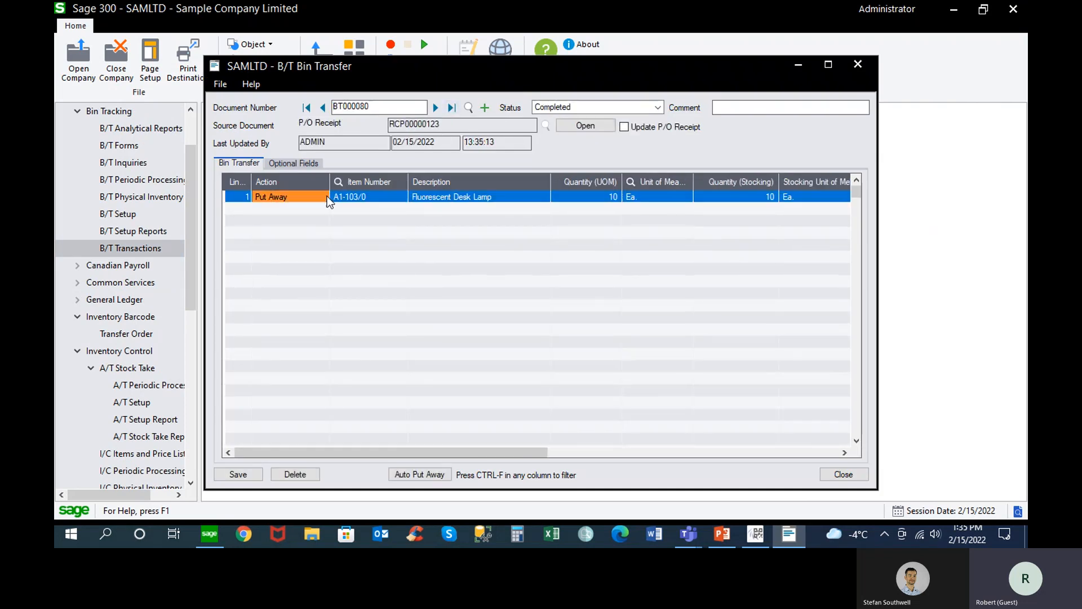
pyautogui.click(604, 197)
pyautogui.moveTo(514, 451); pyautogui.dragTo(640, 452)
pyautogui.click(718, 196)
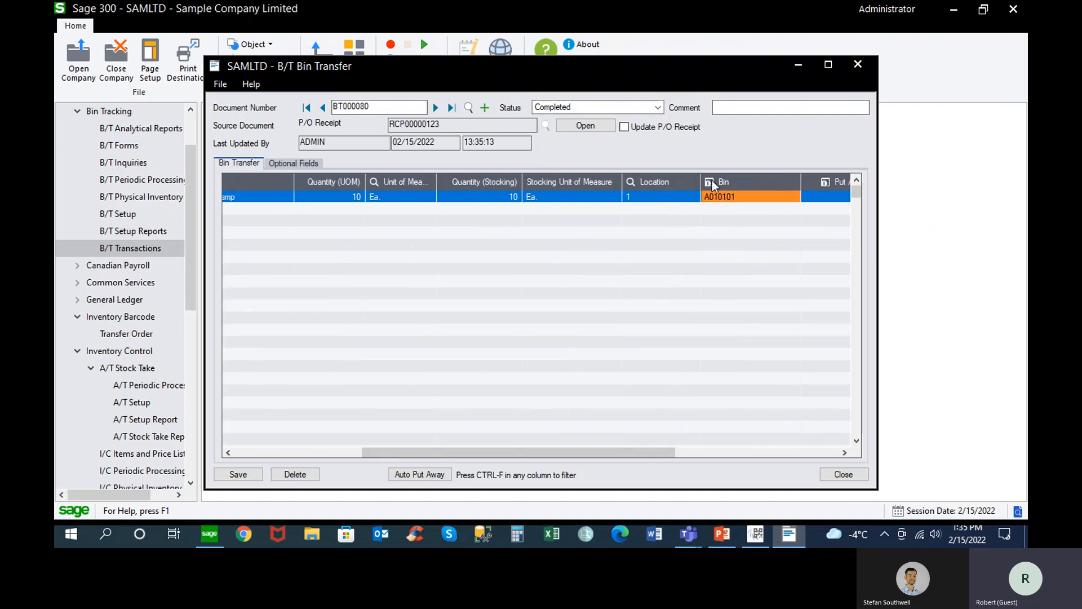
pyautogui.doubleClick(717, 192)
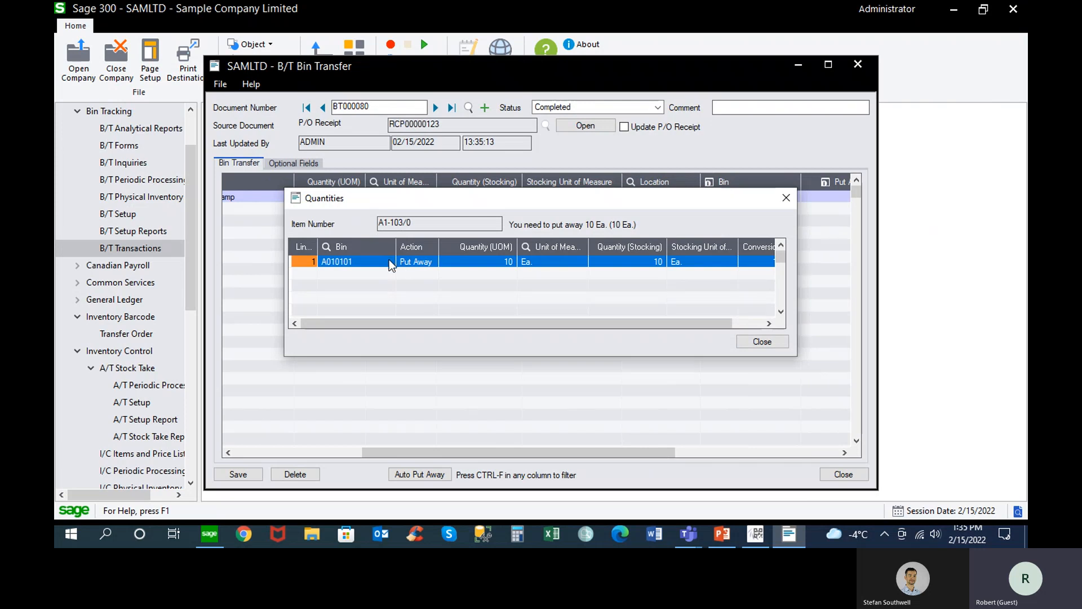
pyautogui.click(762, 344)
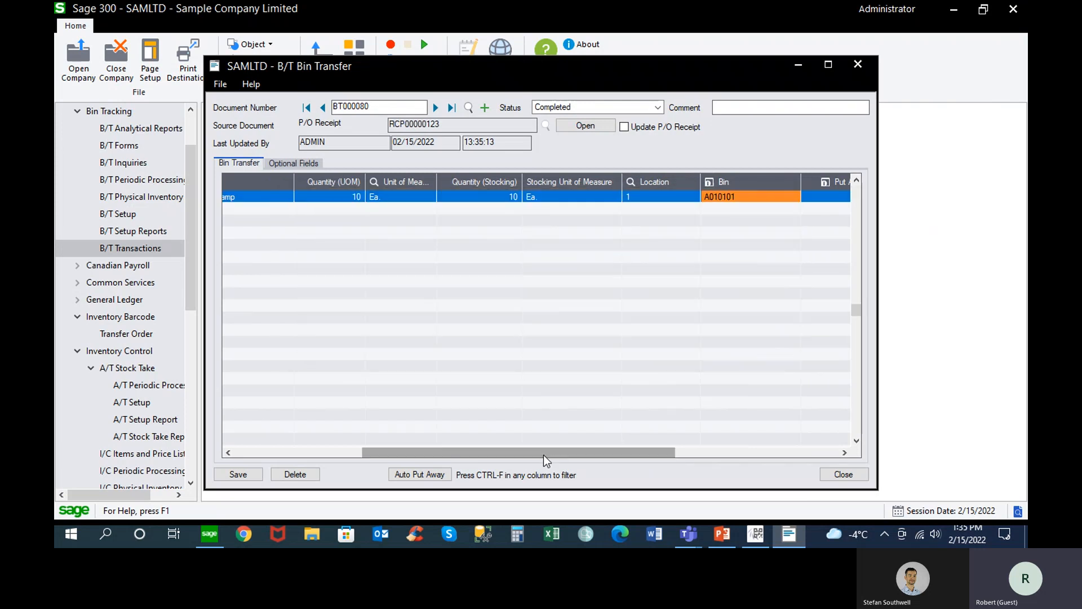
# Close the bin transfer document without saving changes
pyautogui.moveTo(540, 448); pyautogui.dragTo(293, 435)
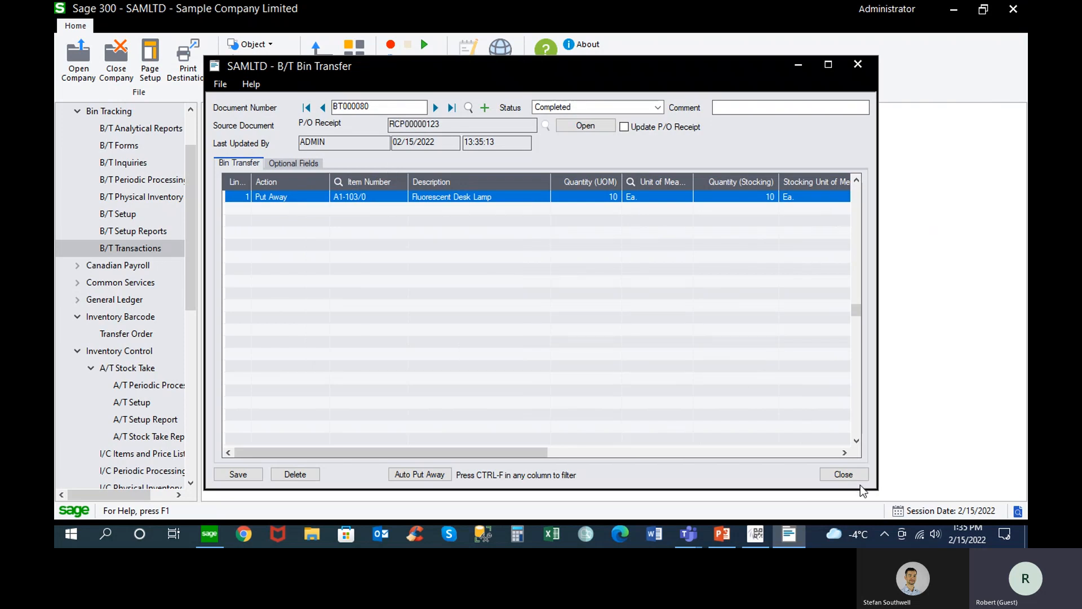
pyautogui.click(850, 473)
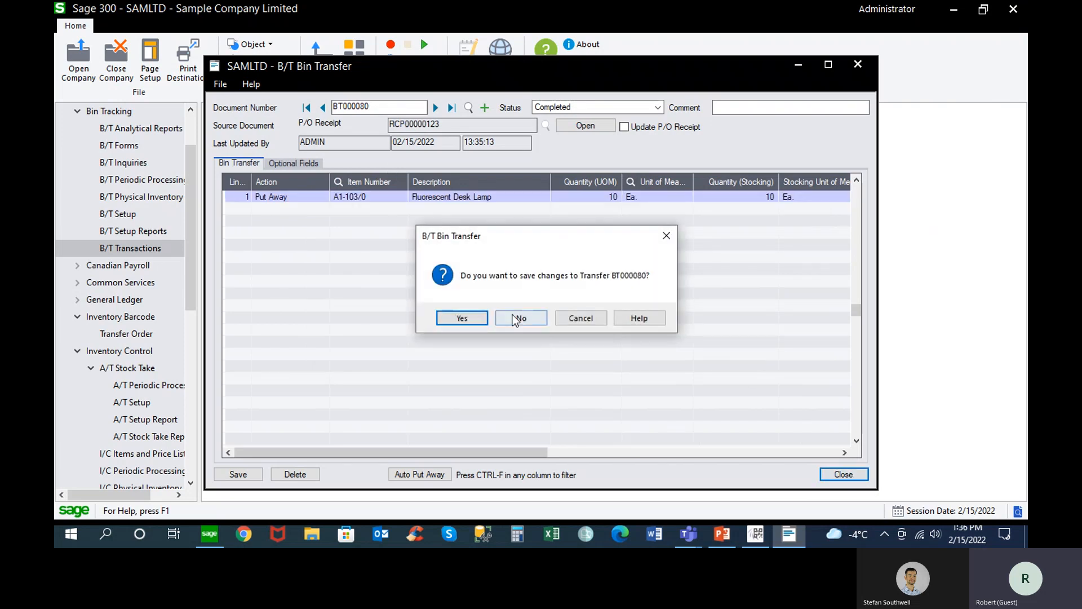
pyautogui.click(515, 319)
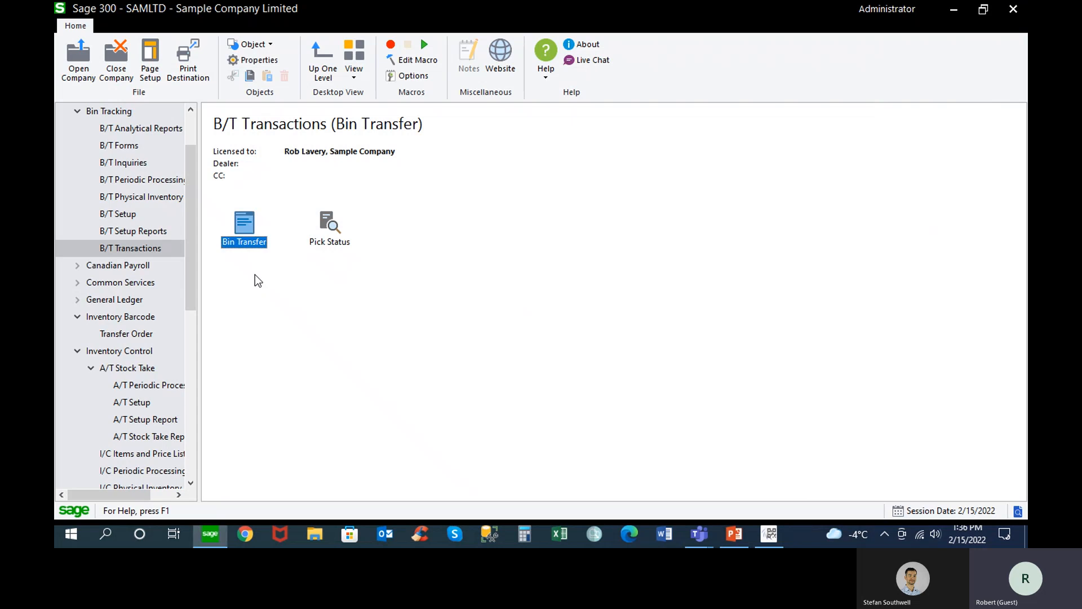
# Switch to AutoSimply Barcode and dismiss the message listing the created documents
pyautogui.moveTo(191, 248); pyautogui.dragTo(191, 300)
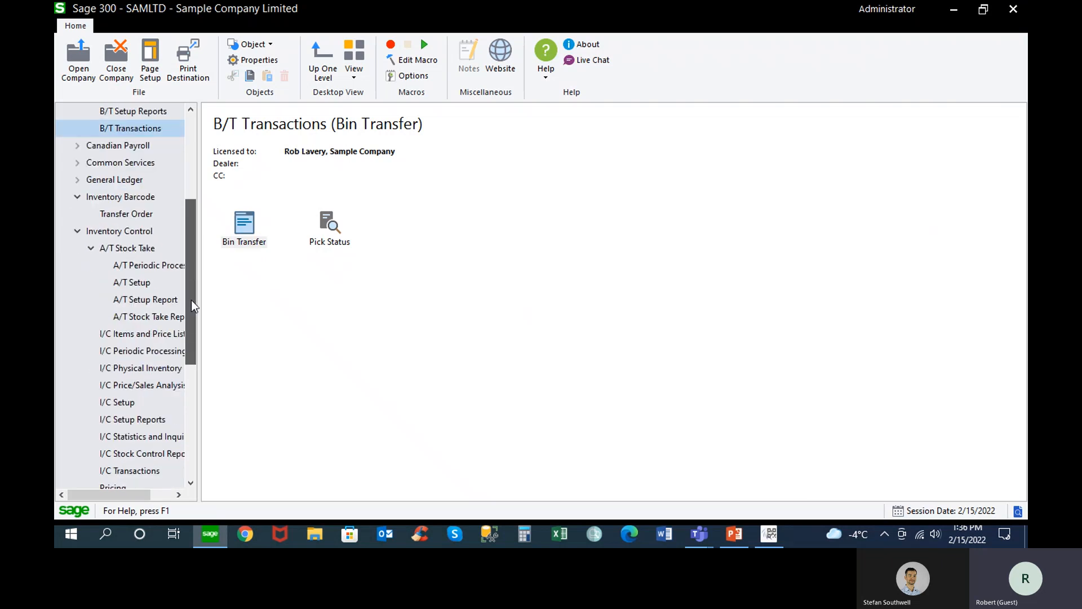
pyautogui.click(769, 533)
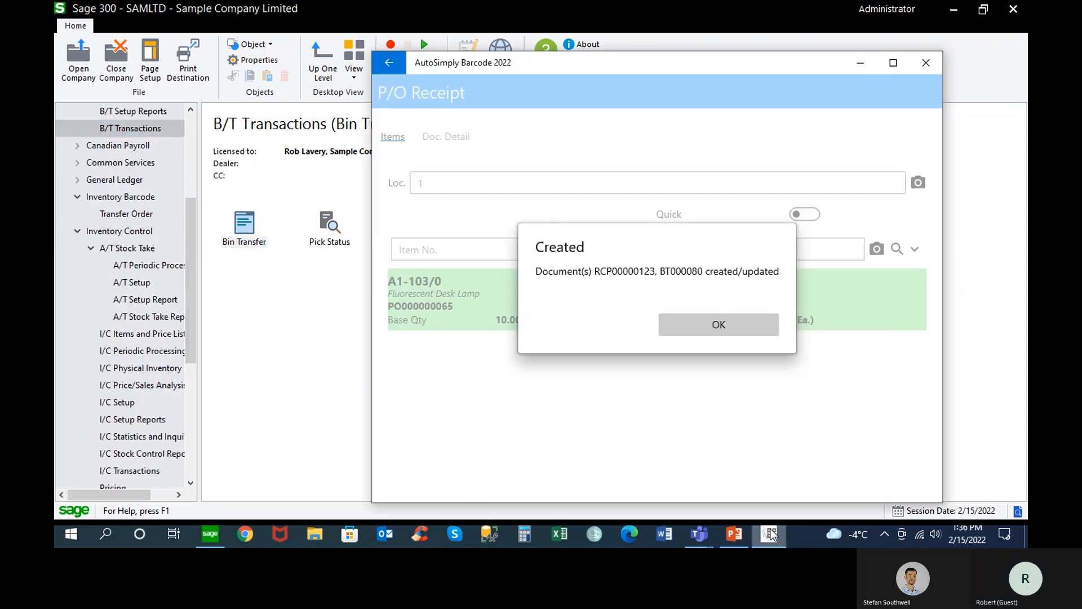
pyautogui.click(720, 331)
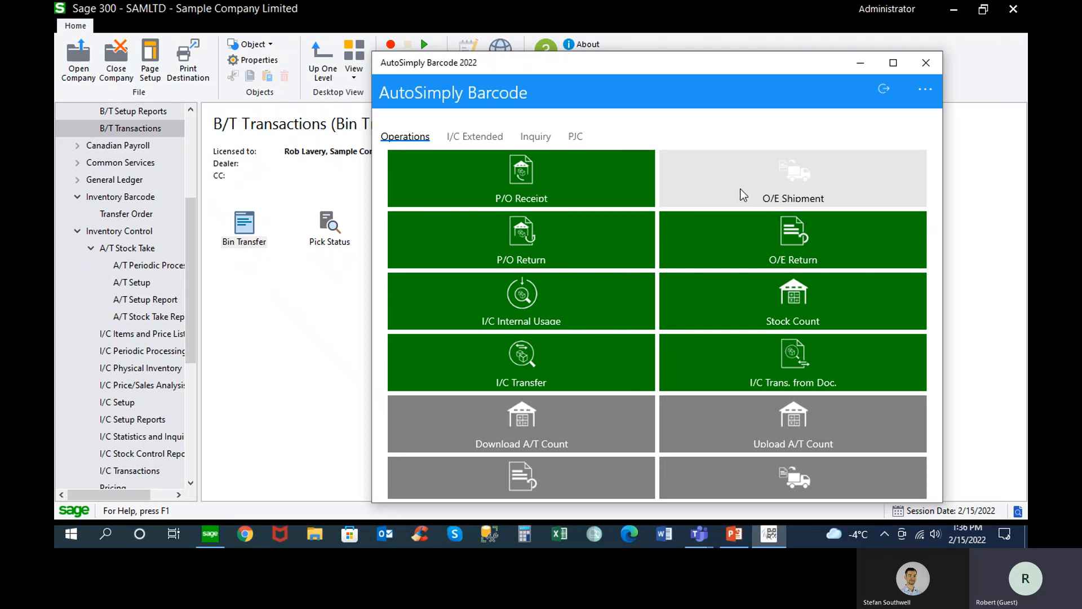
# In Sage 300, collapse the A/T Stock Take, Inventory Control, Inventory Barcode, Purchase Orders and Bin Tracking branches of the company tree
pyautogui.click(90, 248)
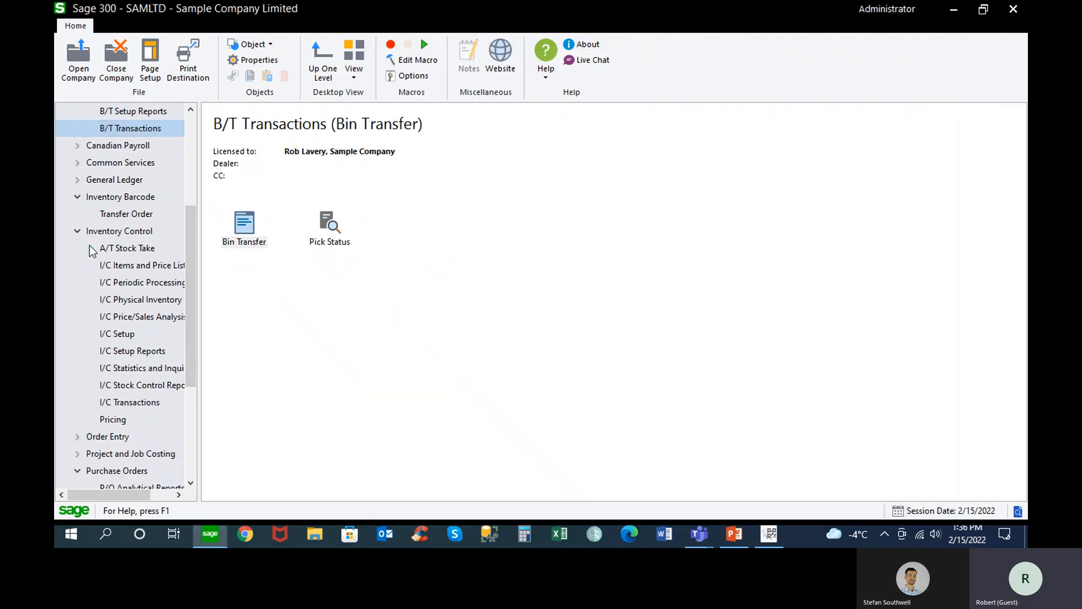
pyautogui.click(77, 232)
pyautogui.click(77, 198)
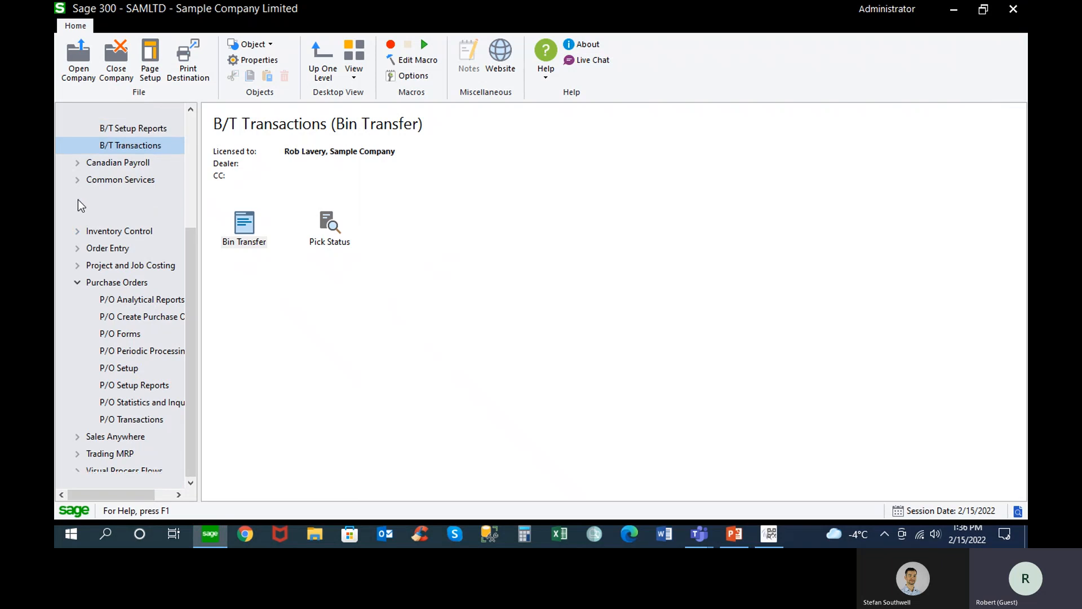
pyautogui.click(77, 282)
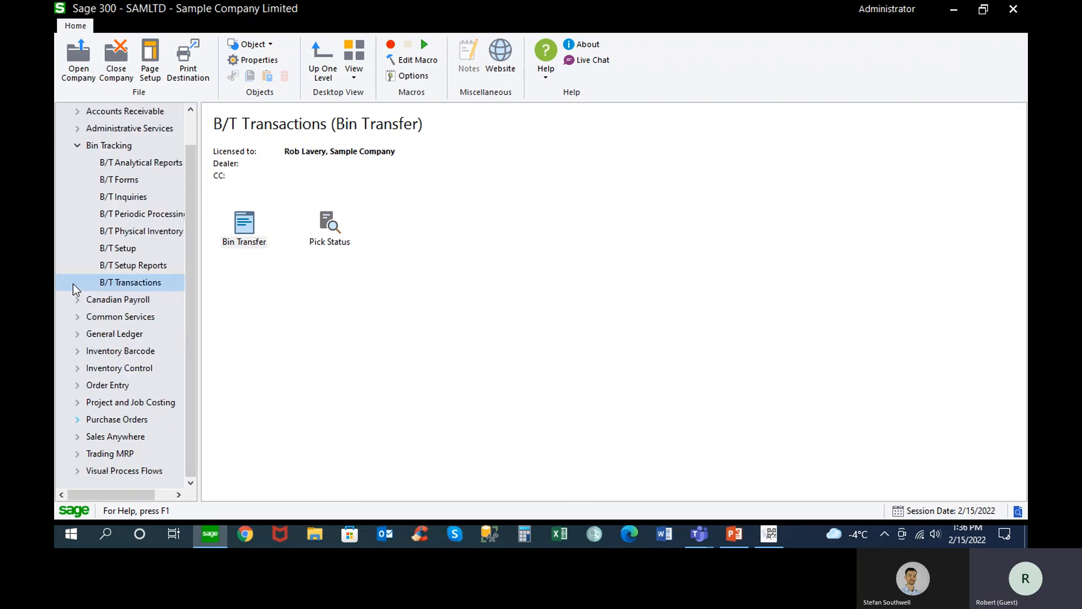
pyautogui.click(77, 146)
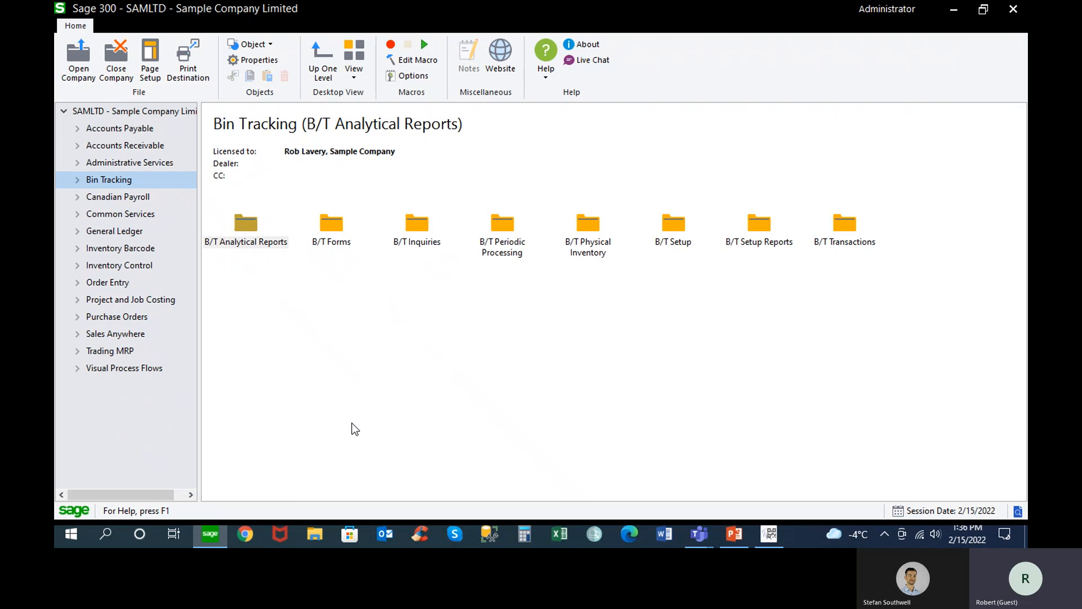
# Switch to AutoSimply Barcode, log out and close the application
pyautogui.click(768, 535)
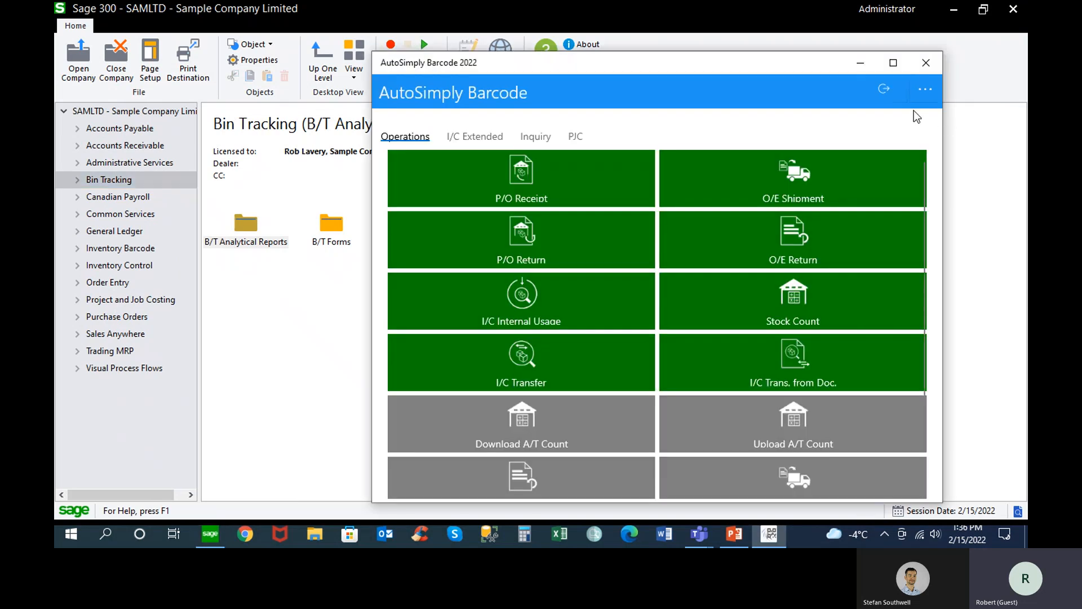
pyautogui.click(886, 87)
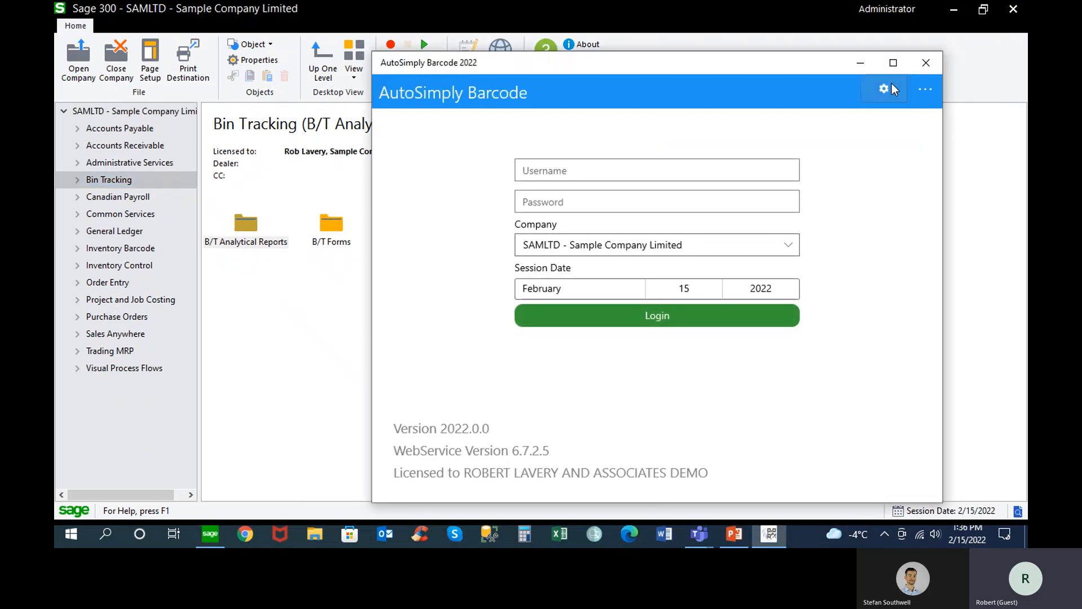
pyautogui.click(925, 64)
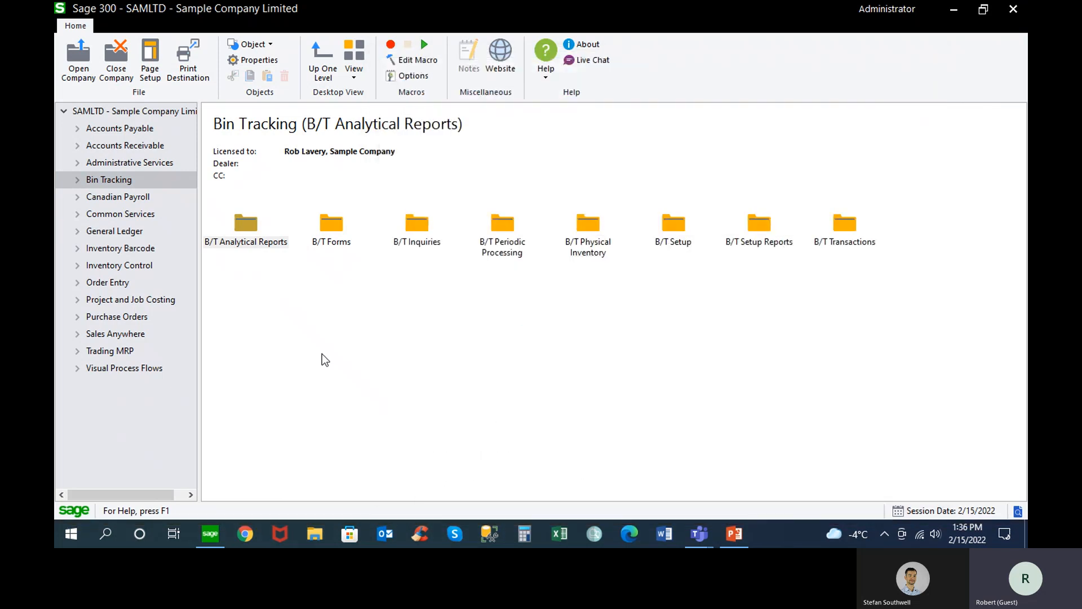
# Launch AutoSimply SalesAnywhere 2021 and log in to SAMLTD - Sample Company Limited with the user ID and password
pyautogui.click(74, 533)
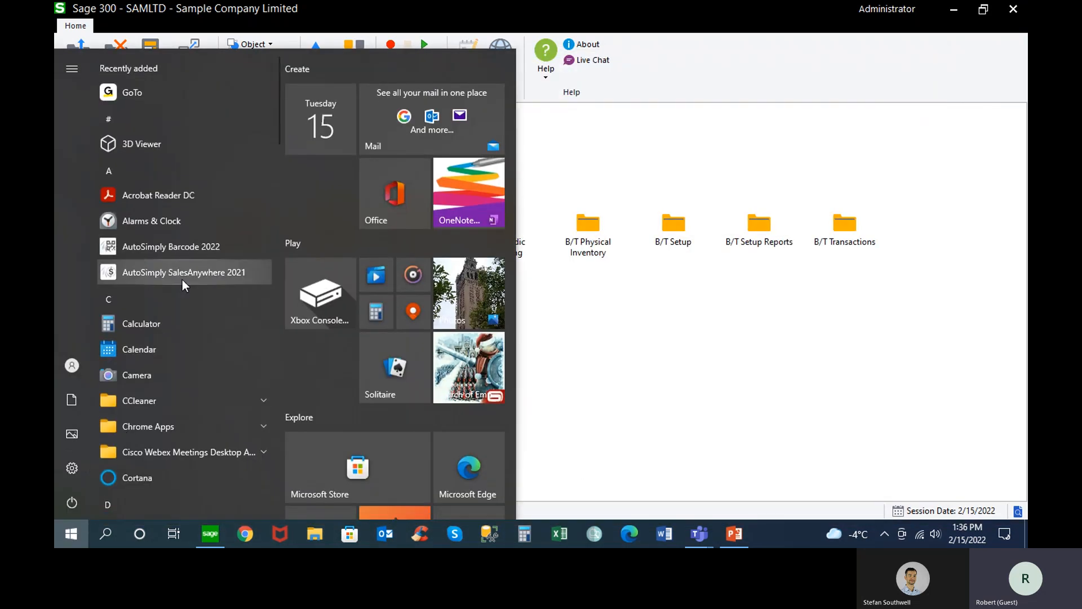
pyautogui.click(184, 275)
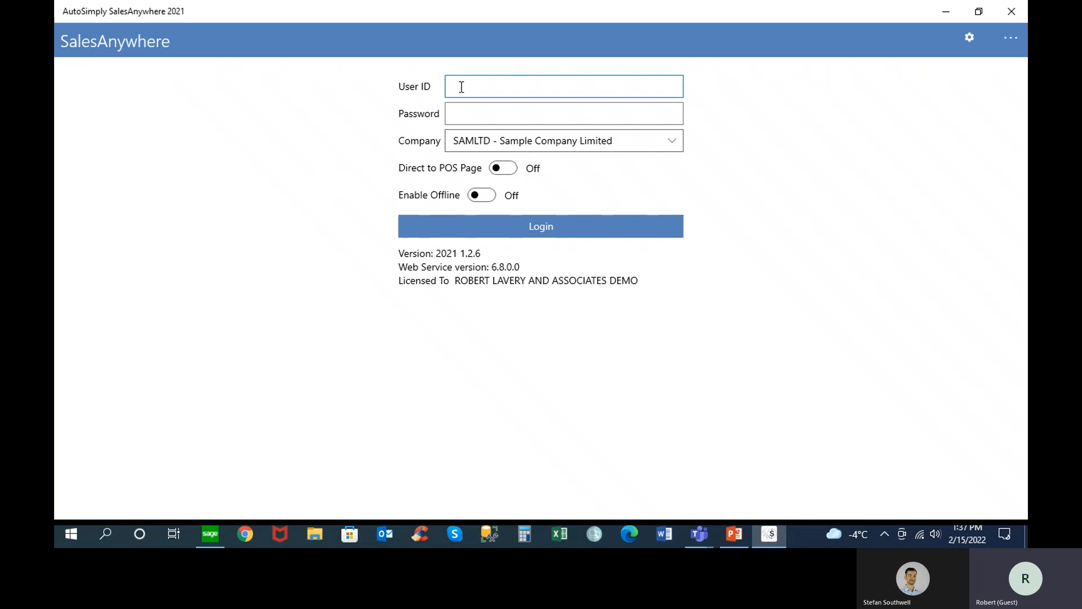
pyautogui.write('1')
pyautogui.press('Tab')
pyautogui.write('1')
pyautogui.press('Tab')
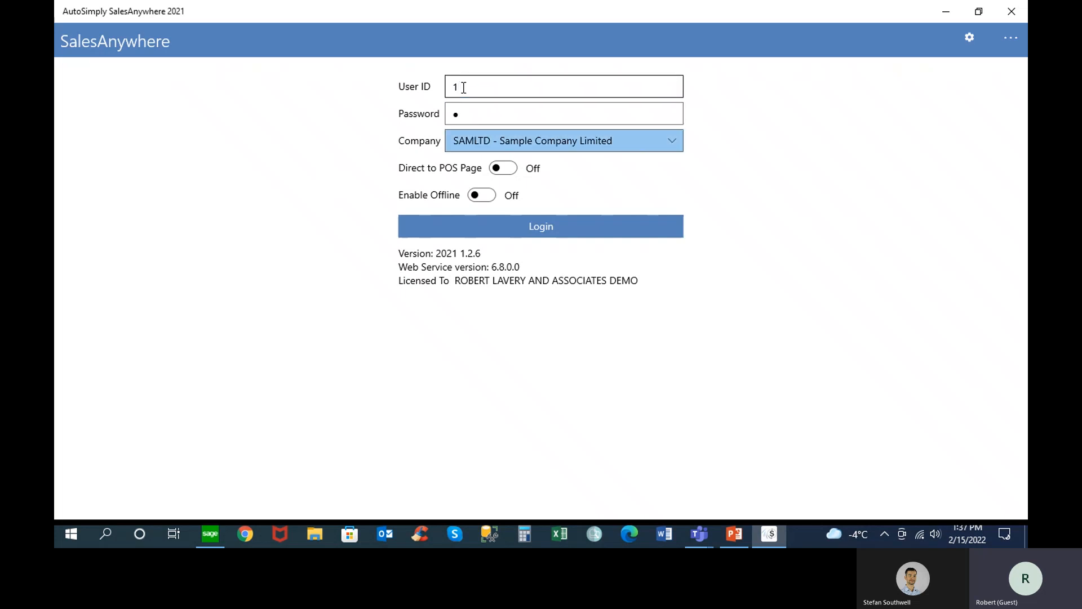
pyautogui.click(675, 141)
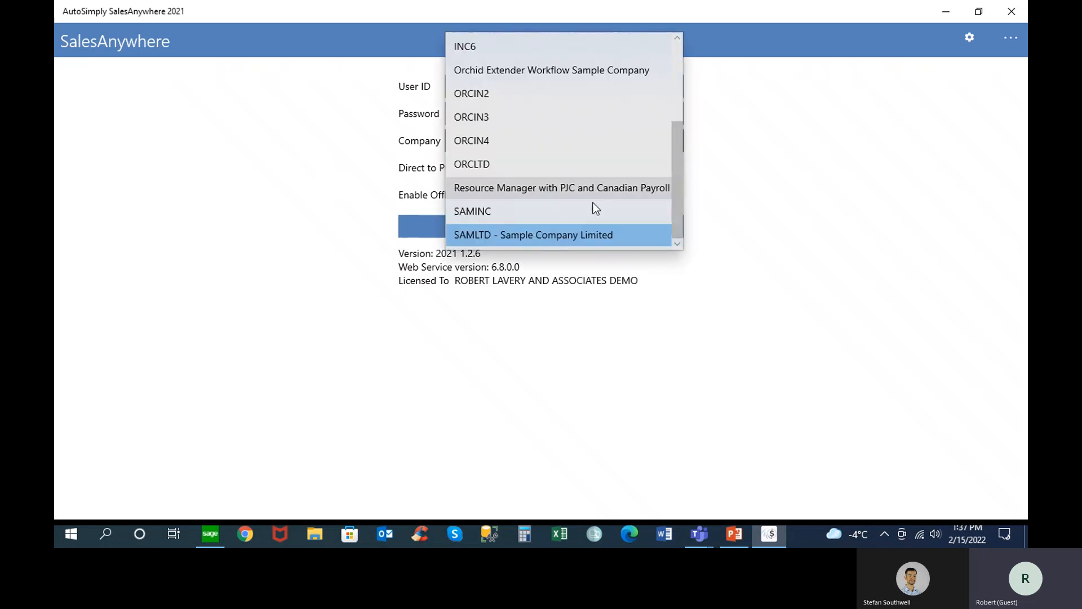
pyautogui.click(562, 236)
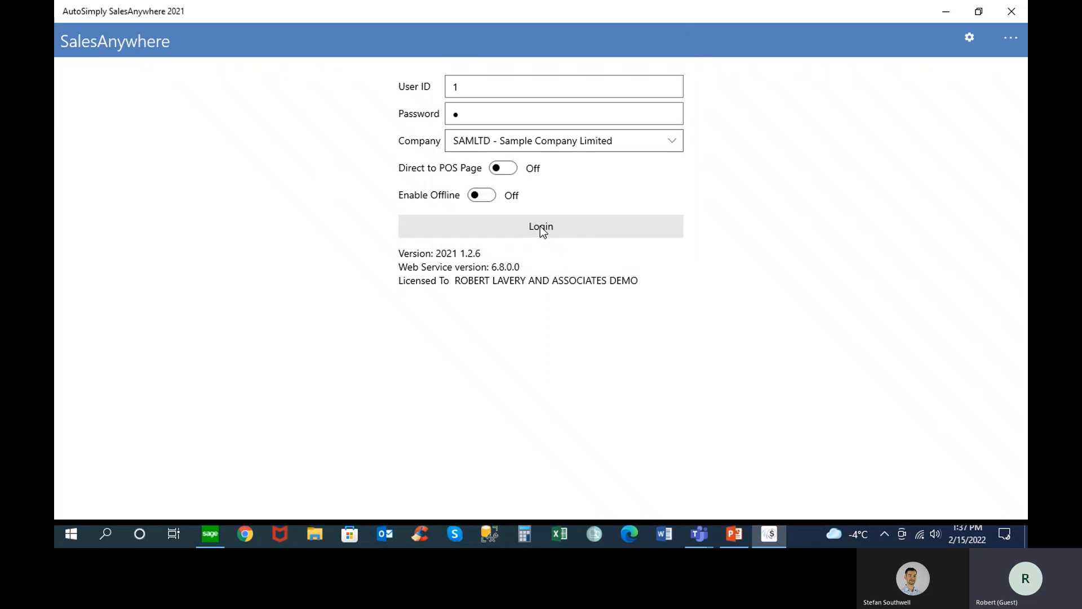
pyautogui.click(540, 226)
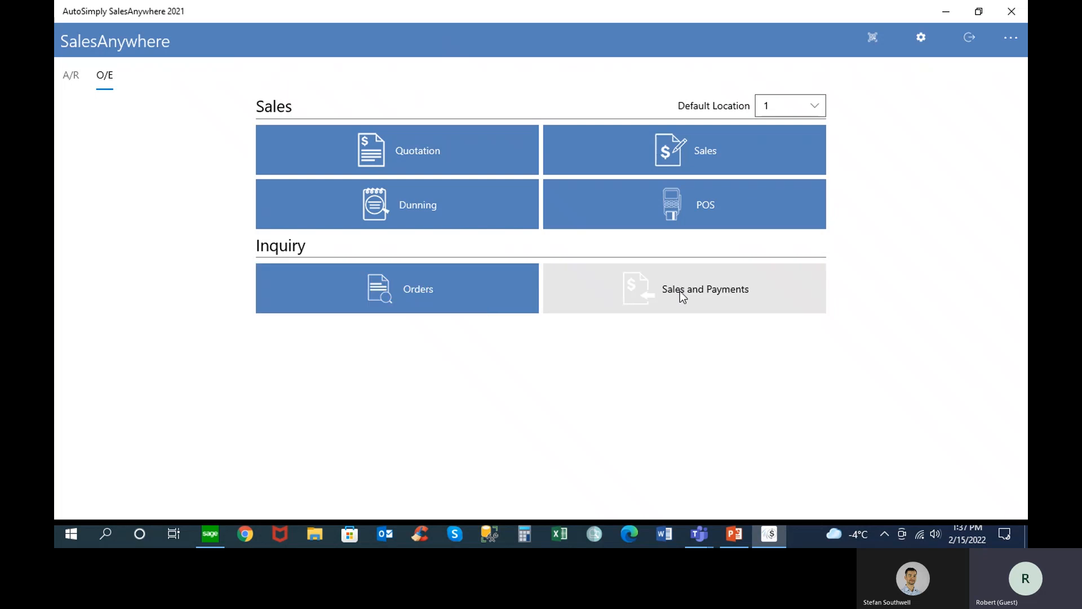
# View a new POS document for customer Bargain Mart - San Diego and return to the SalesAnywhere home page
pyautogui.click(699, 202)
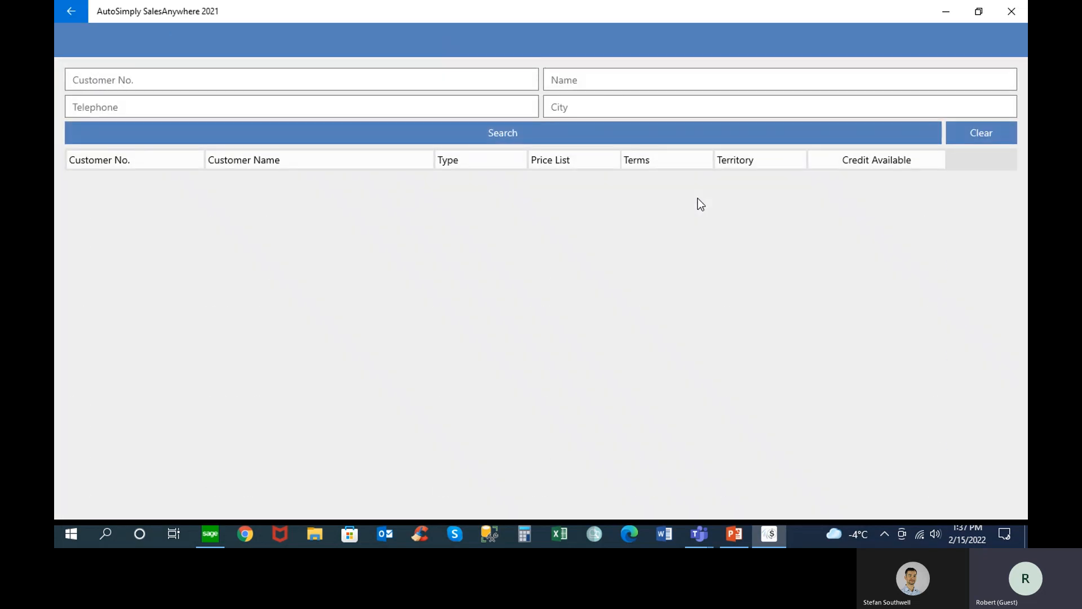
pyautogui.click(282, 186)
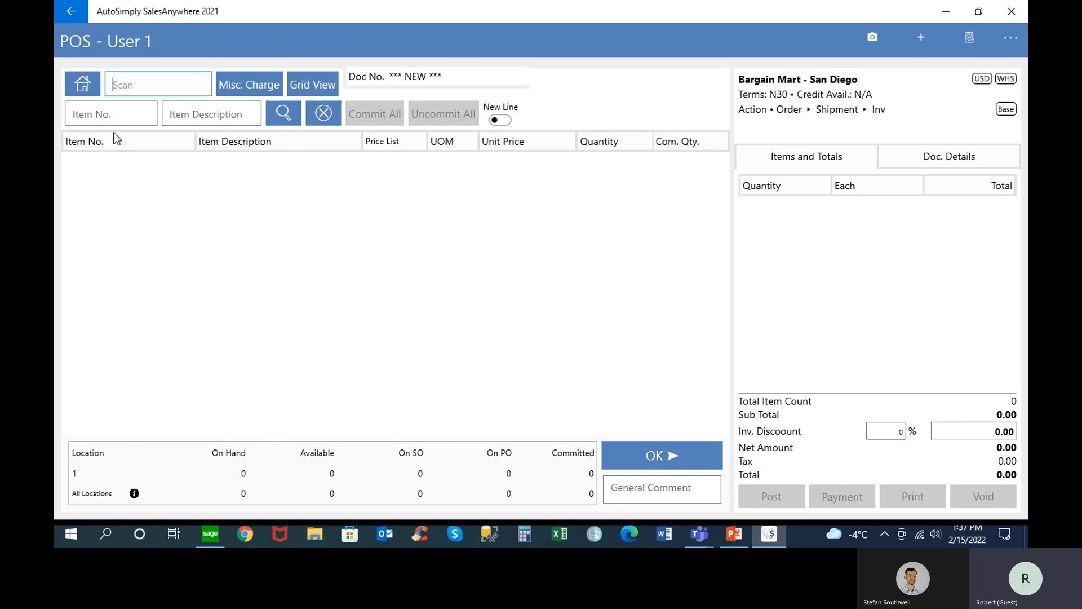
pyautogui.click(96, 139)
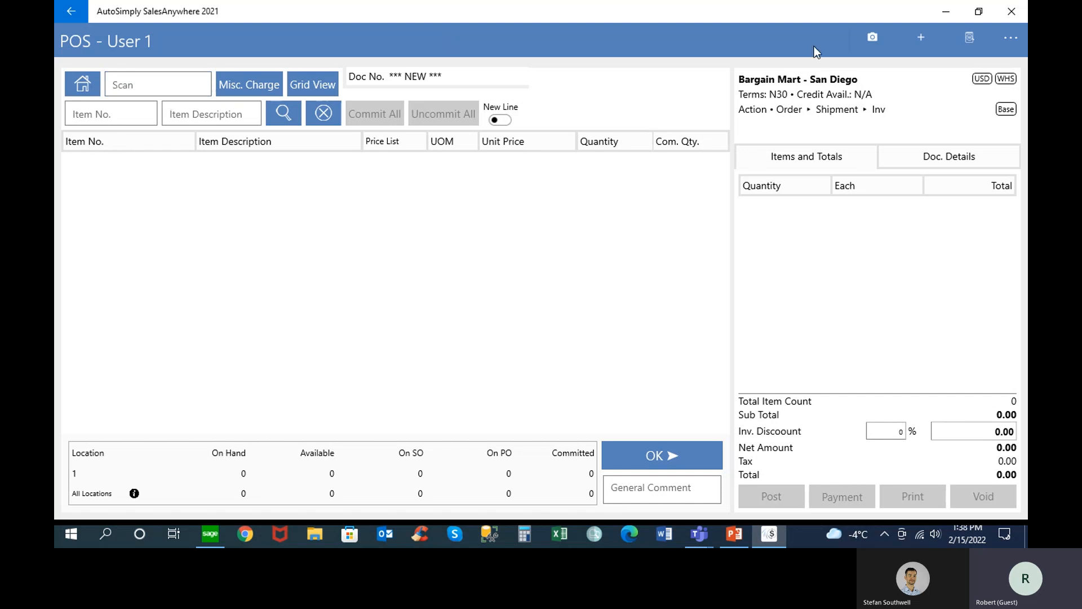
pyautogui.click(71, 13)
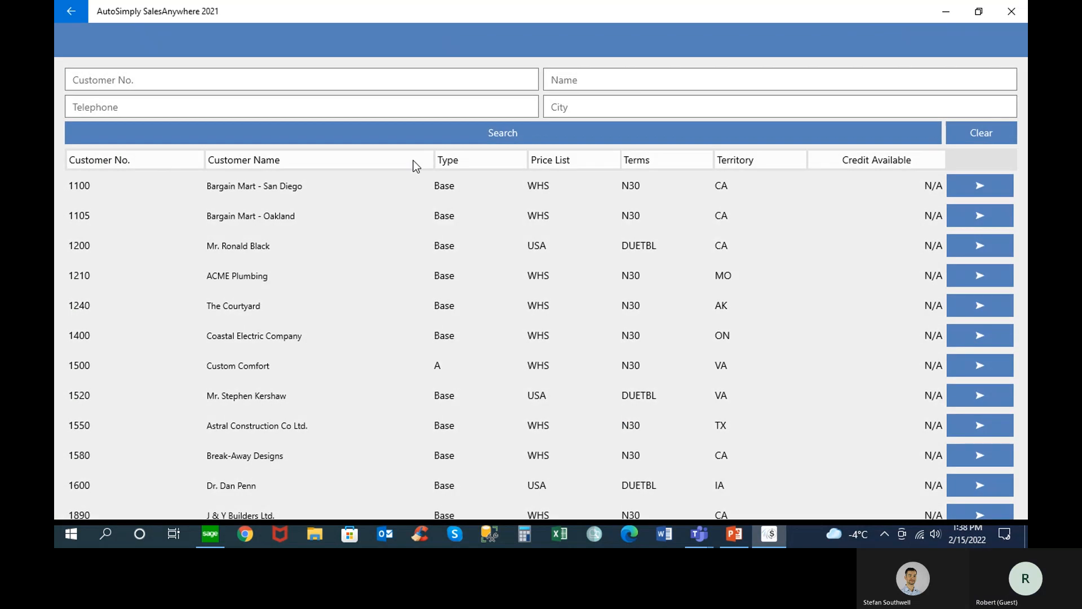
pyautogui.click(71, 13)
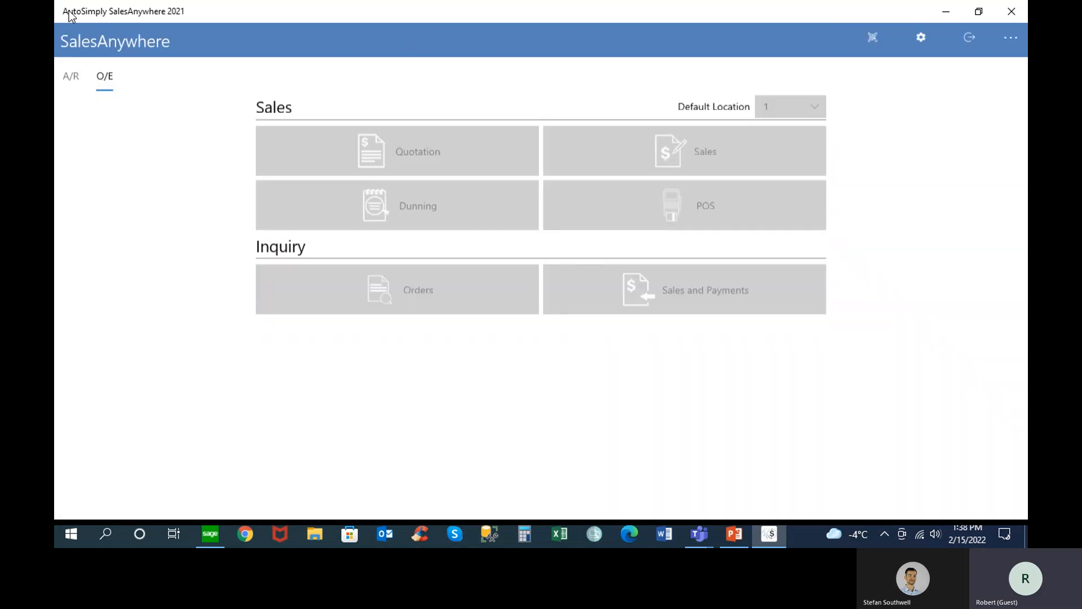
# View the customer information for Bargain Mart - San Diego in the Sales customer list and return to the home page
pyautogui.click(710, 151)
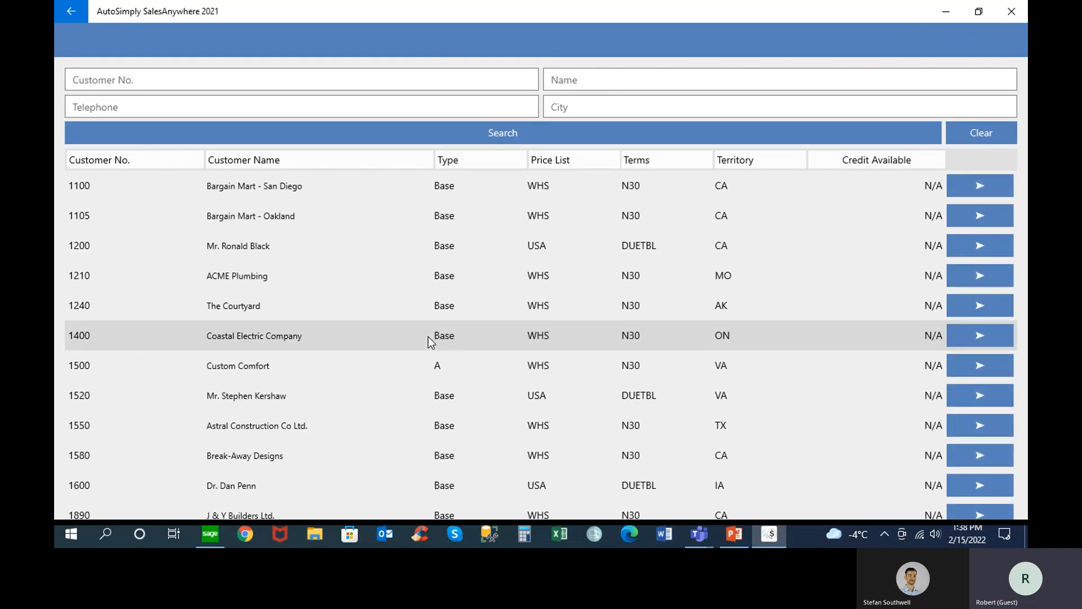
pyautogui.click(981, 186)
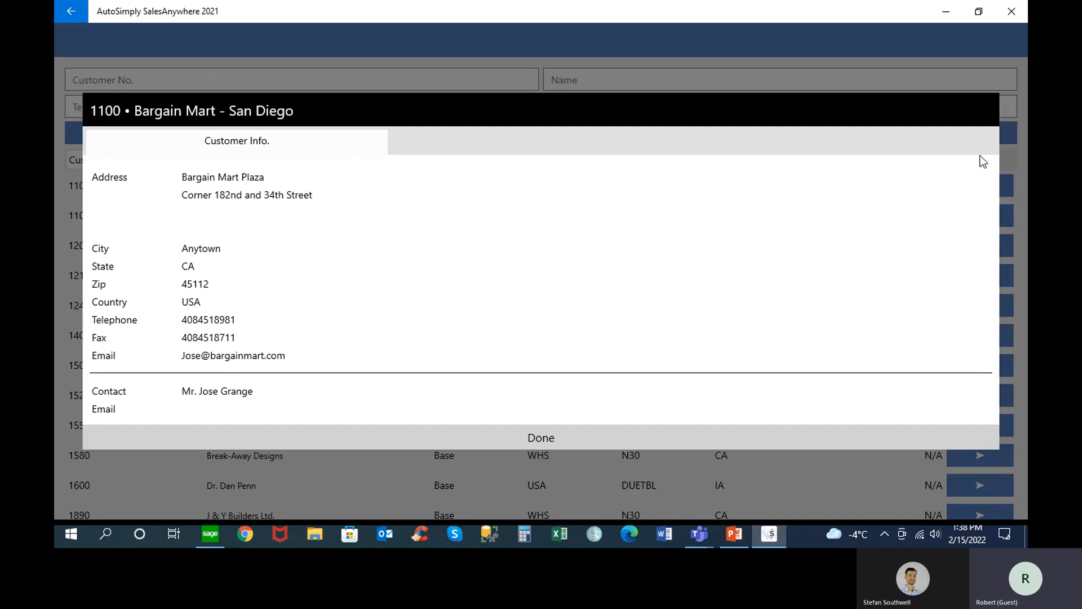
pyautogui.click(60, 17)
# Start a new Sales document for customer Bargain Mart - Oakland and set its sales type to Order ▸ Shipment ▸ Inv
pyautogui.click(643, 151)
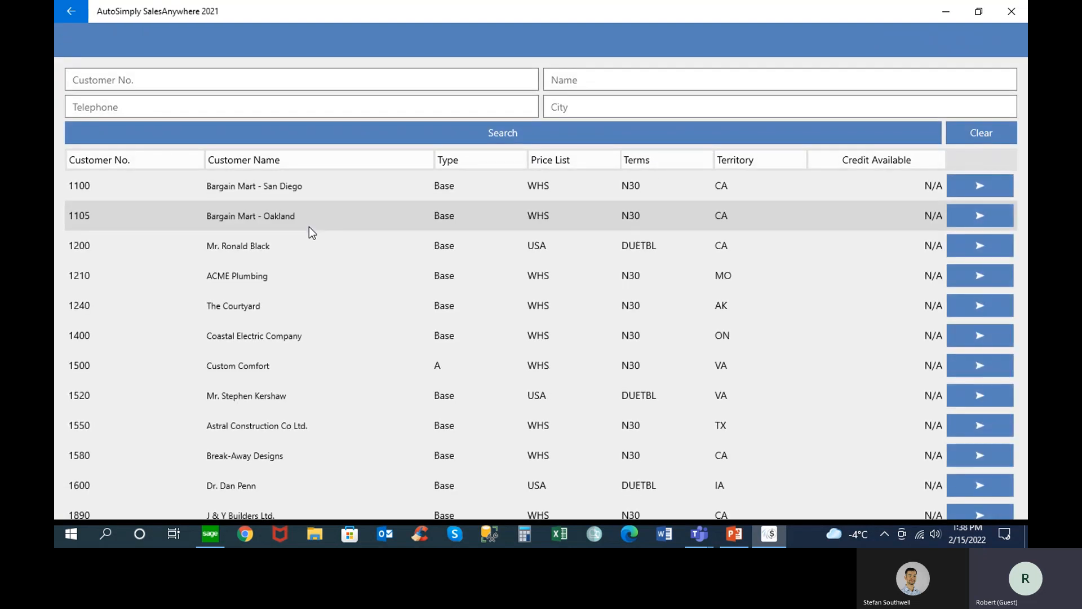
pyautogui.click(276, 215)
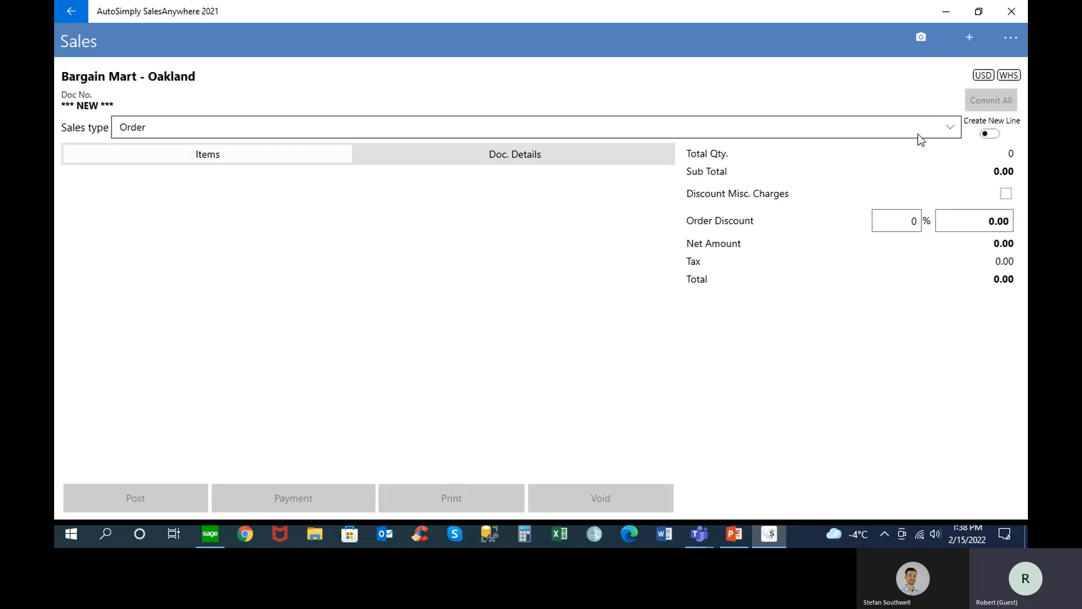
pyautogui.click(956, 130)
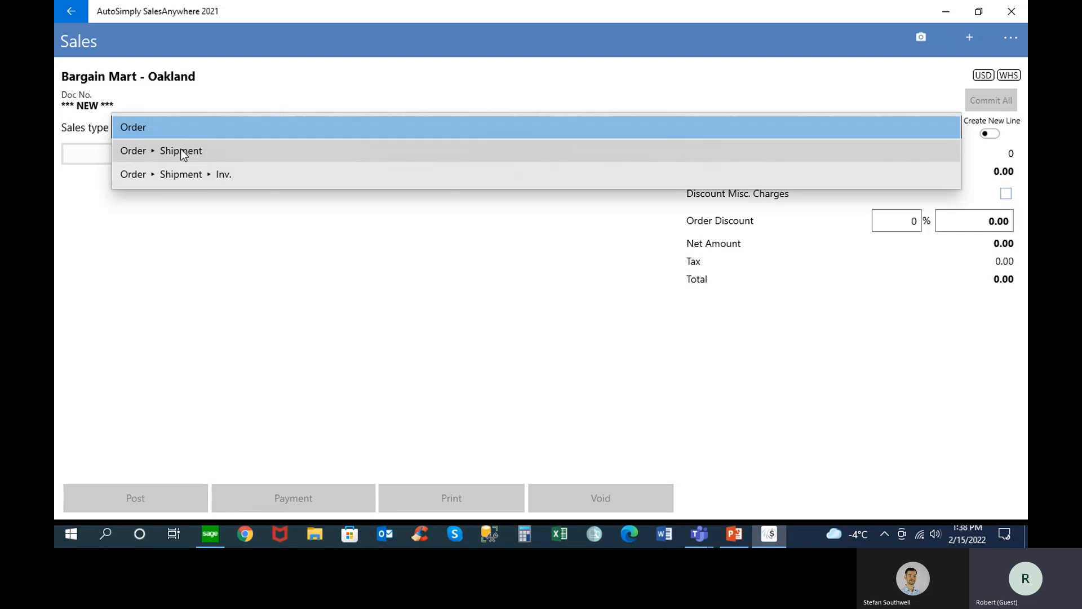
pyautogui.click(180, 175)
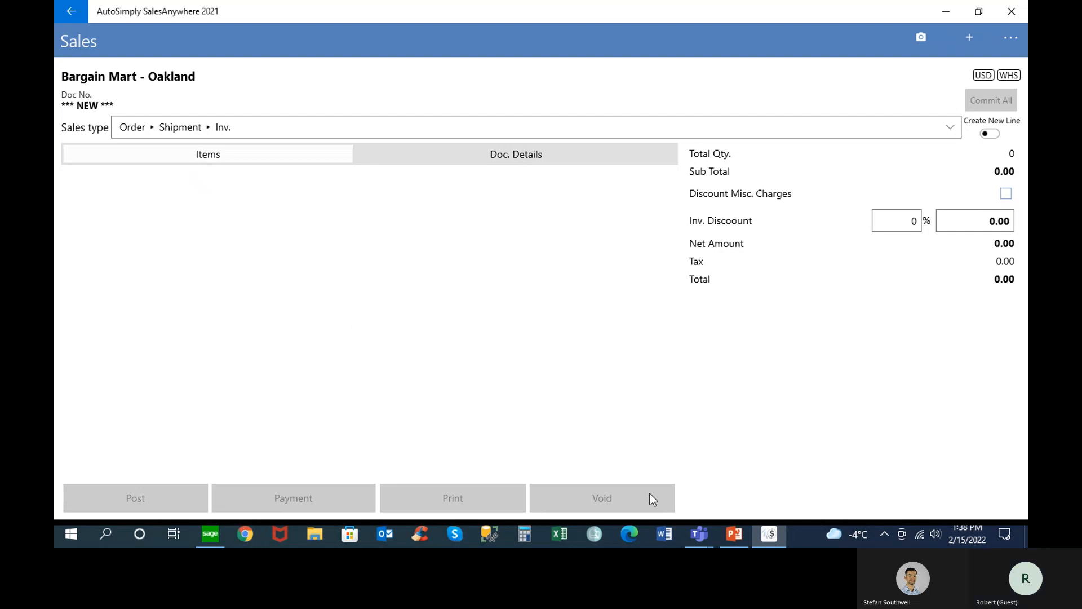
# Switch to the PowerPoint presentation, start the slide show from the DEMO slide and reveal all the points on the SalesAnywhere slide
pyautogui.click(734, 533)
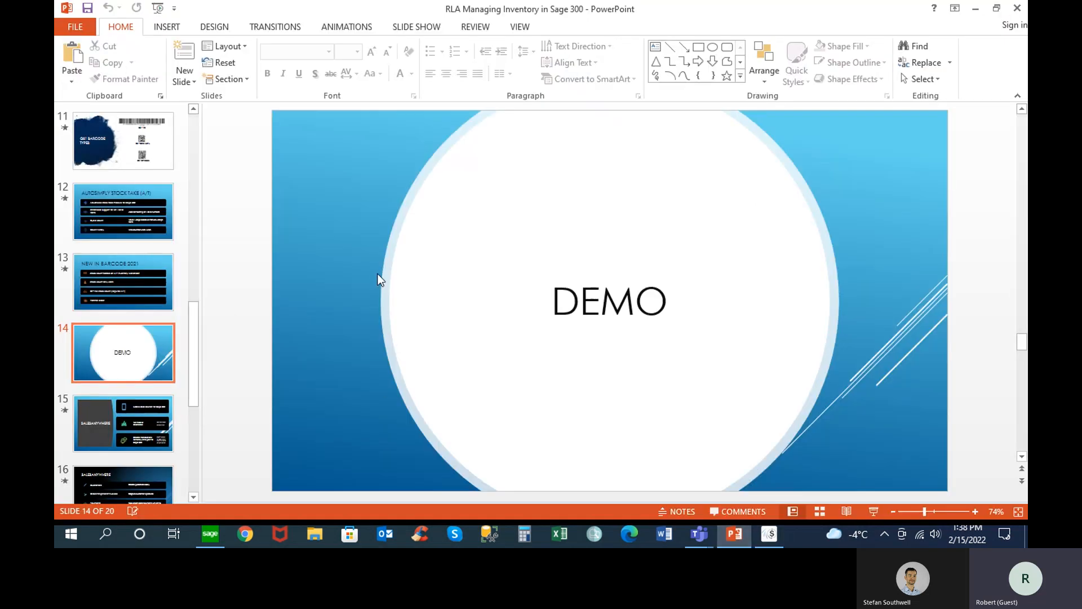
pyautogui.click(873, 511)
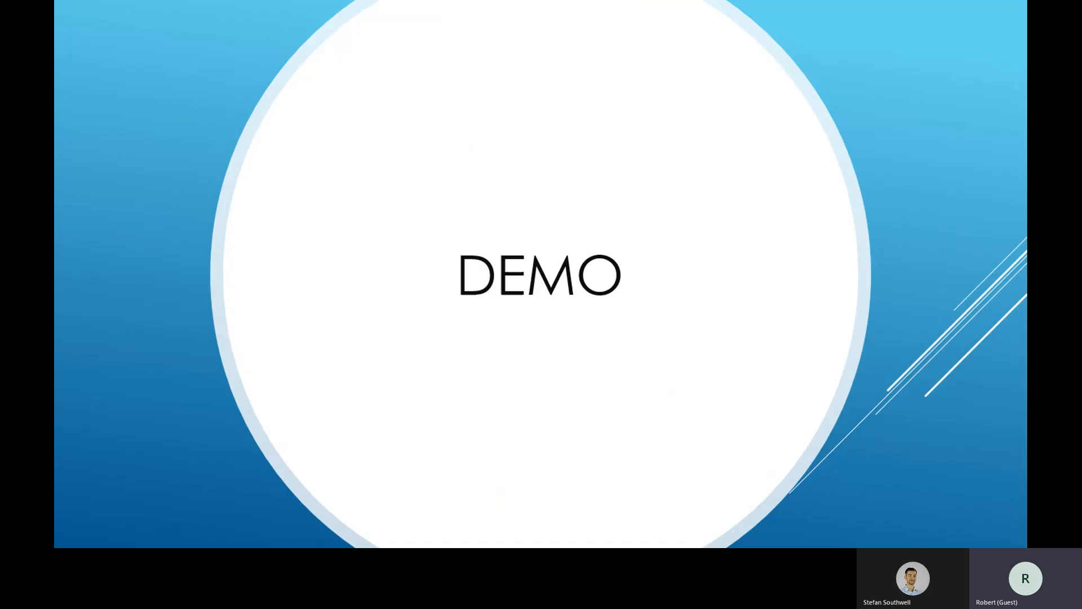
pyautogui.press('Right')
pyautogui.press('Right')
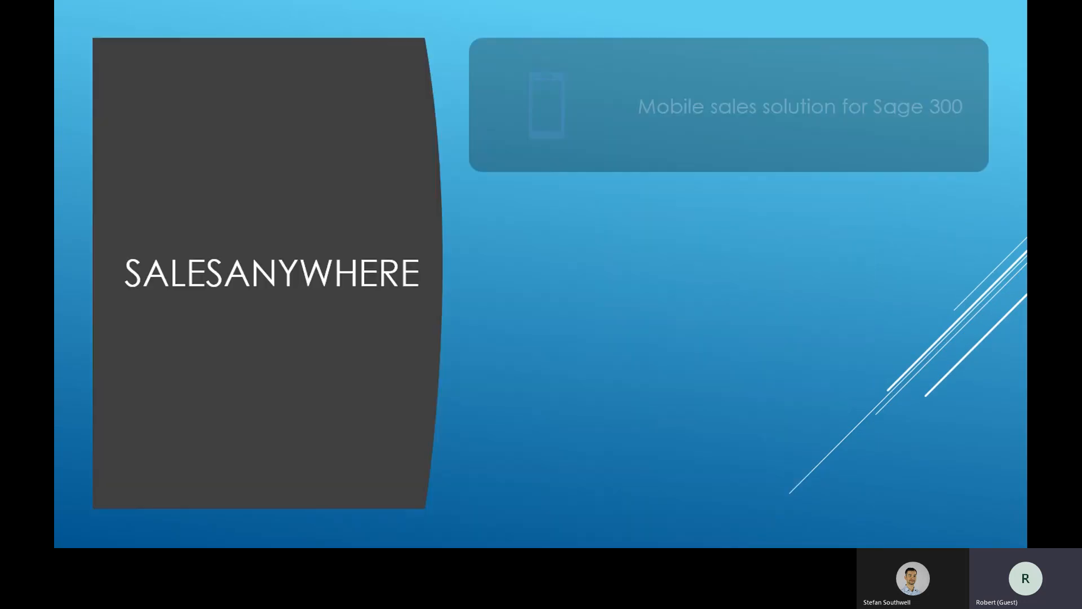
pyautogui.press('Right')
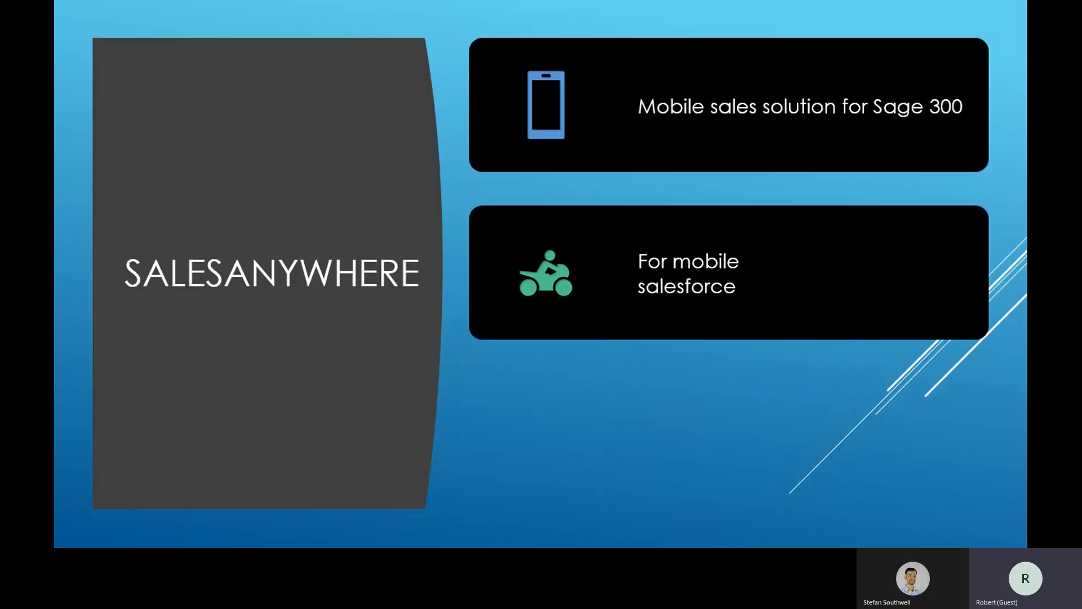
pyautogui.press('Right')
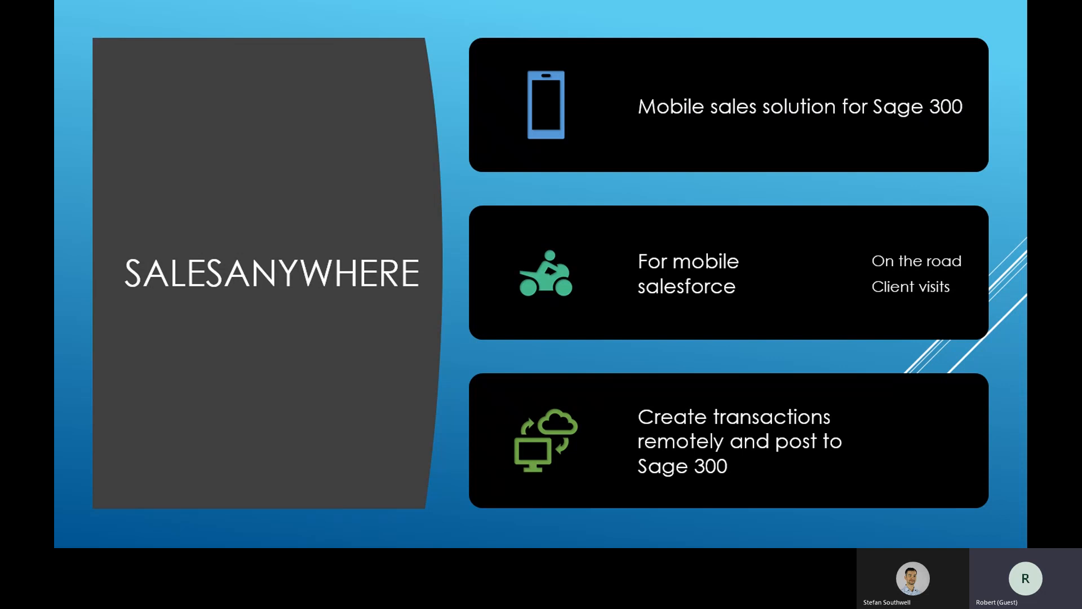
pyautogui.press('Right')
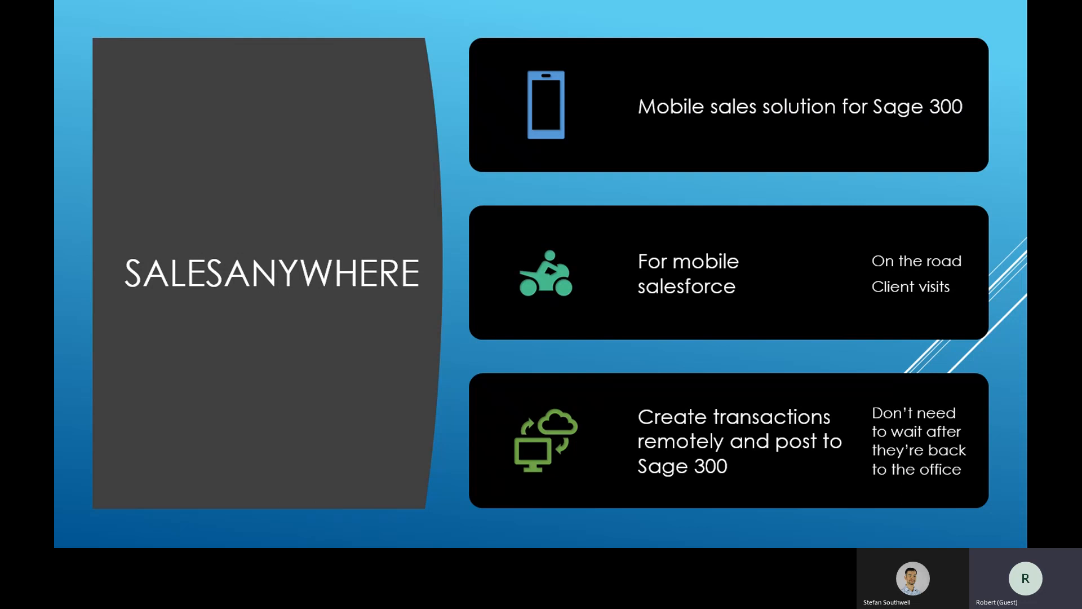
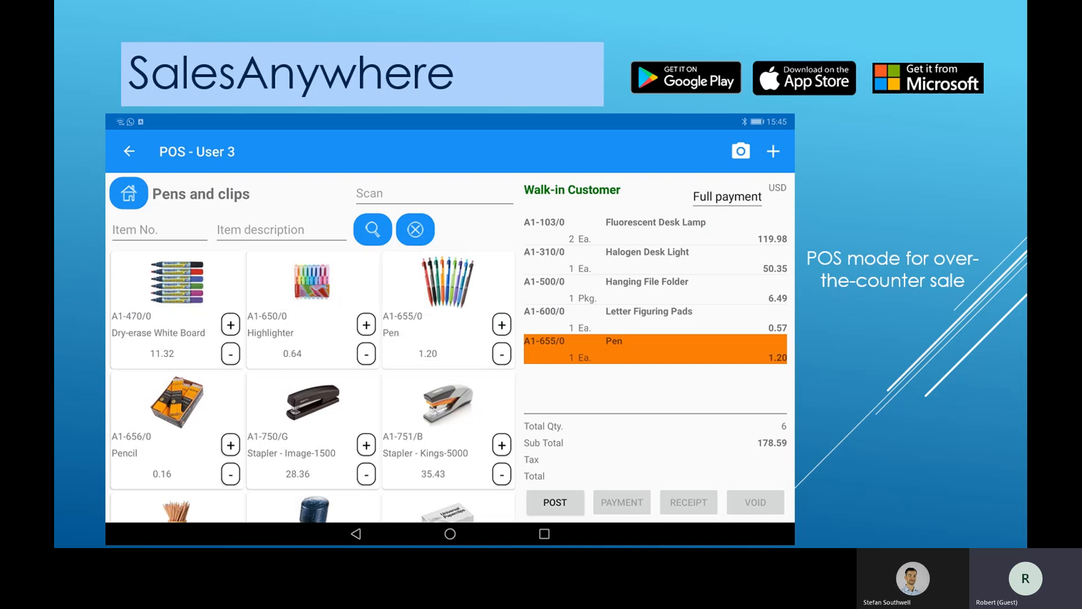
# Present the remaining slides, including Customer Self-service and Technical Requirements, and exit the finished slide show
pyautogui.press('Right')
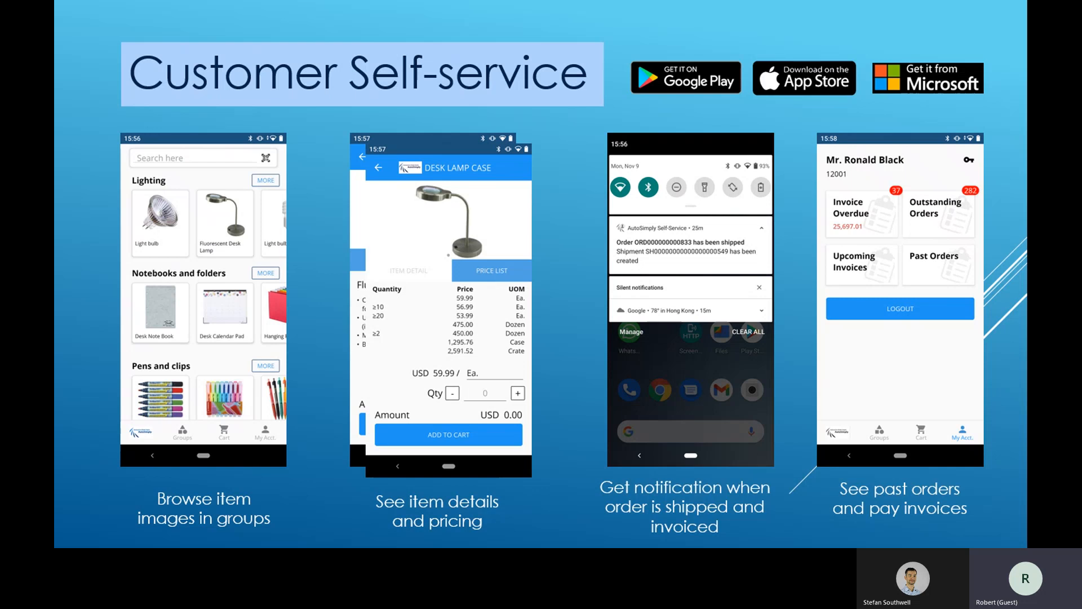
pyautogui.press('Right')
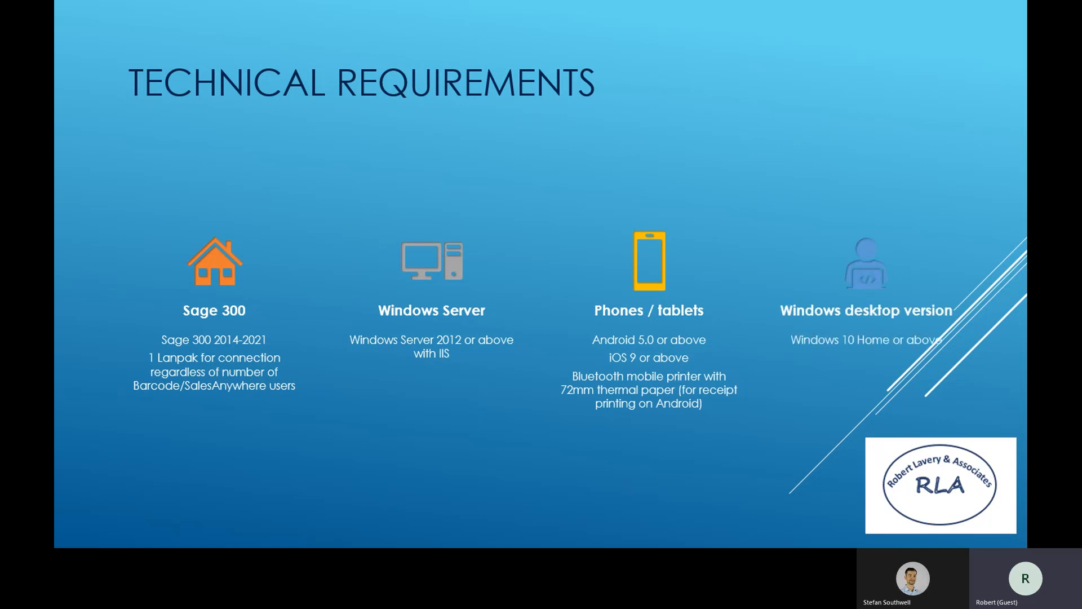
pyautogui.press('Right')
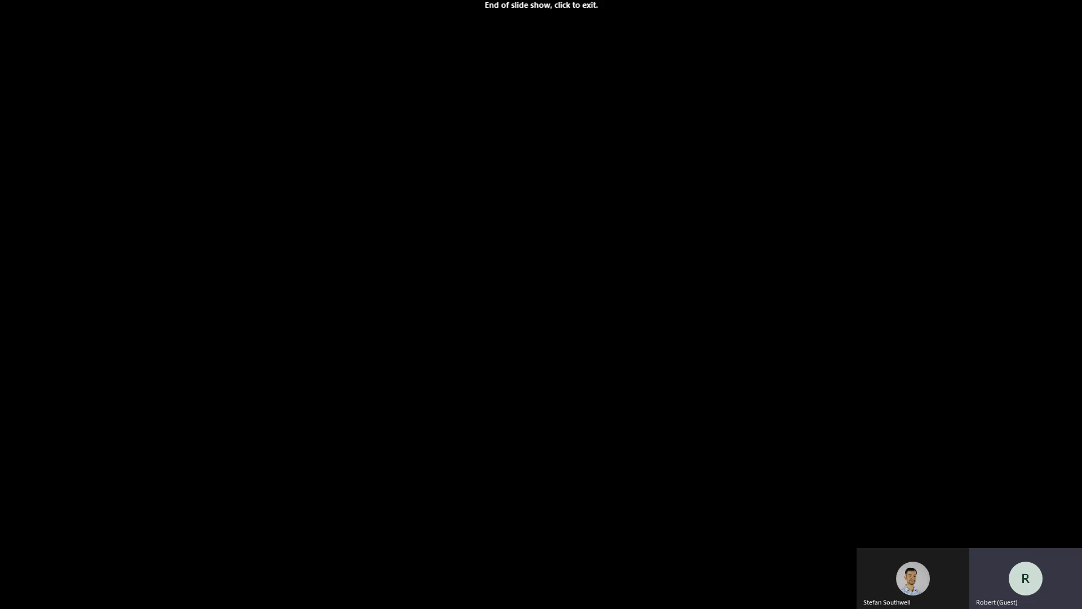
pyautogui.press('Right')
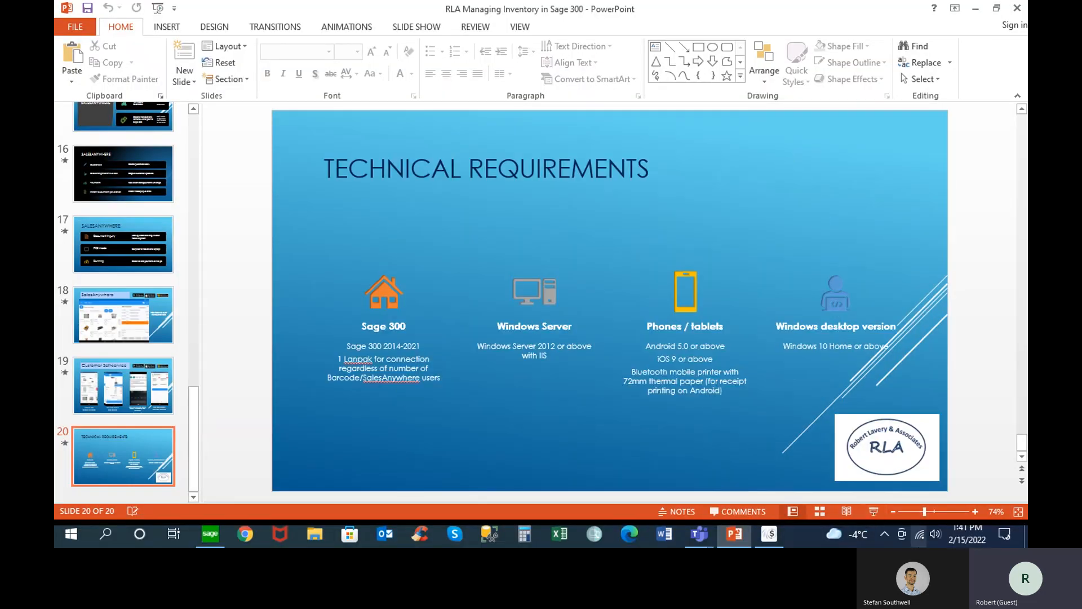
# Switch to SalesAnywhere, set Ship Via to Express Parcel Service (EPS) in the Sales document's details and return to its items
pyautogui.click(775, 532)
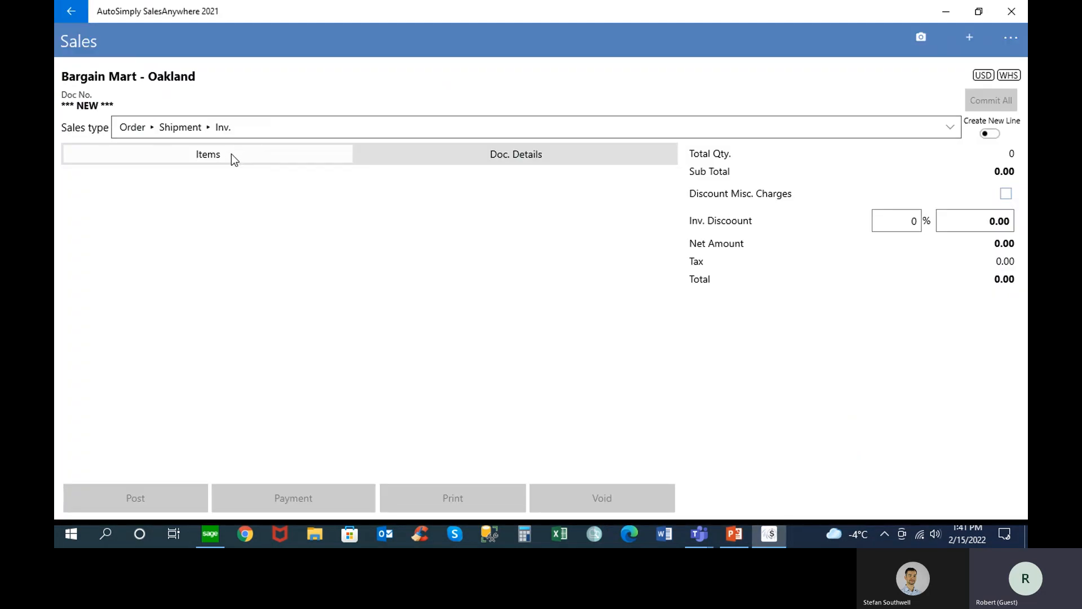
pyautogui.click(502, 160)
pyautogui.click(192, 207)
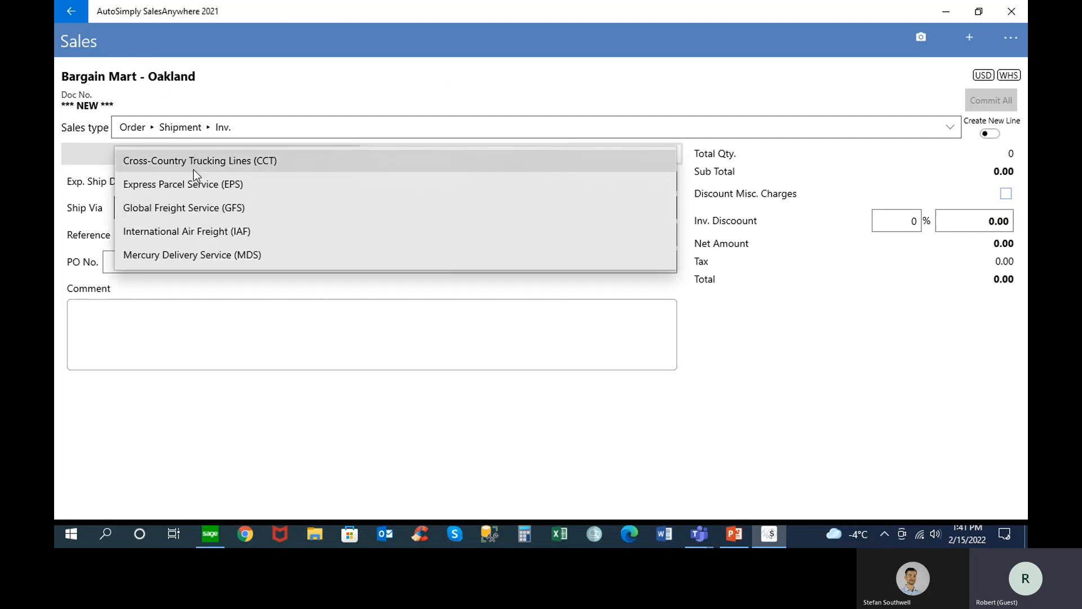
pyautogui.click(193, 183)
pyautogui.click(179, 157)
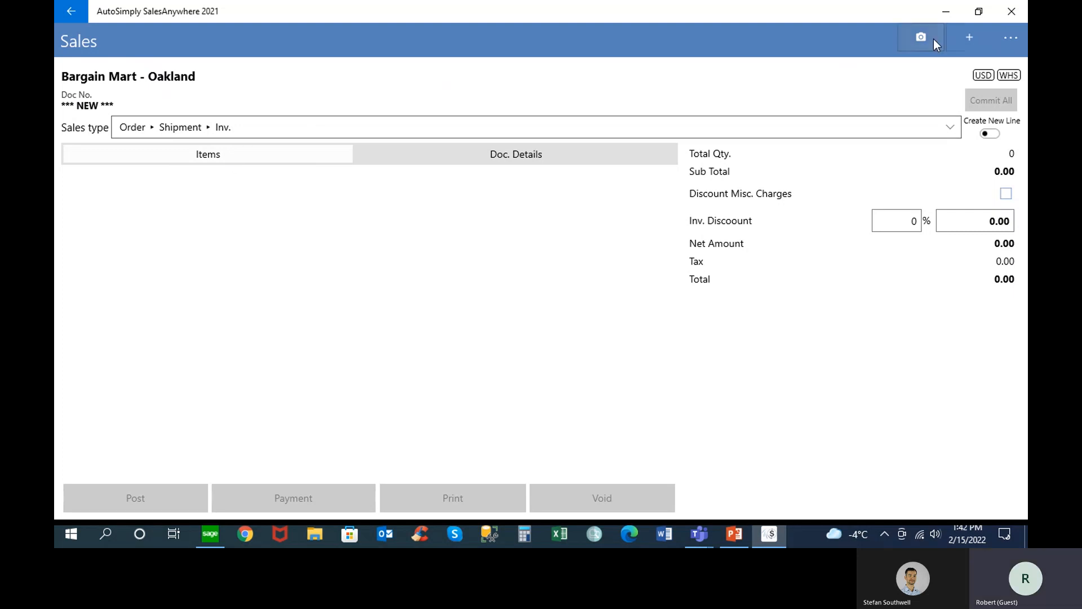
# Search the item list without filters and add items A1-103/0 Fluorescent Desk Lamp and A1-105/0 13W Mini Fluorescent Bulb to the document
pyautogui.click(971, 37)
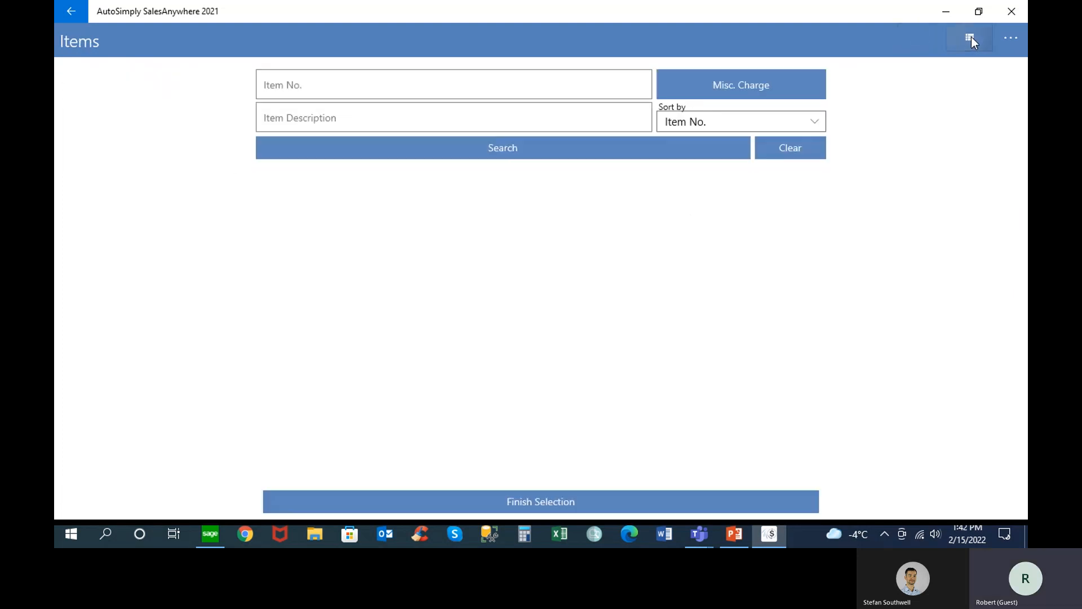
pyautogui.click(499, 153)
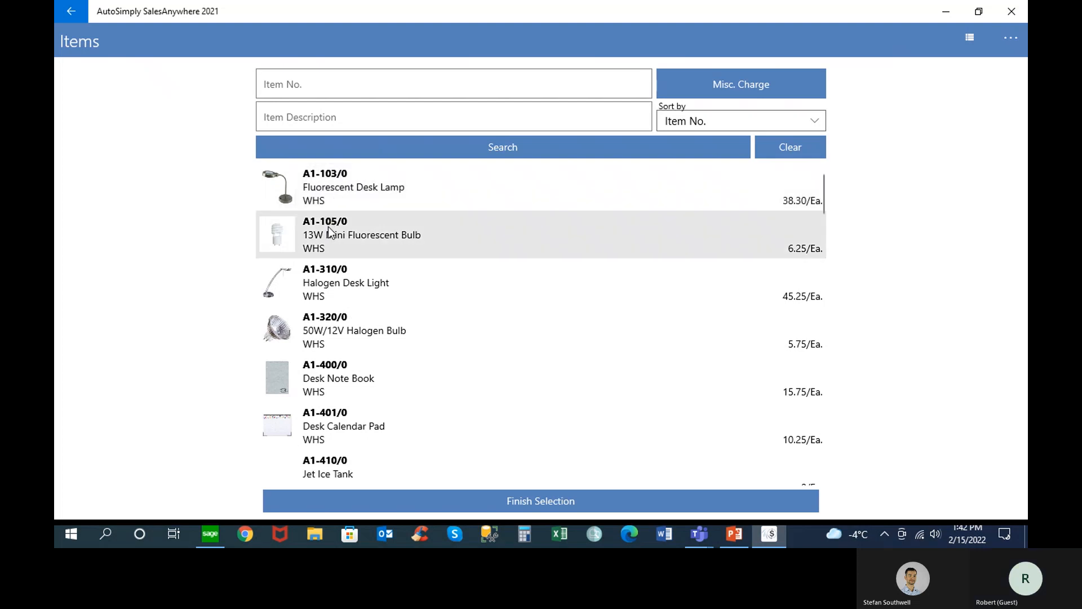
pyautogui.click(340, 189)
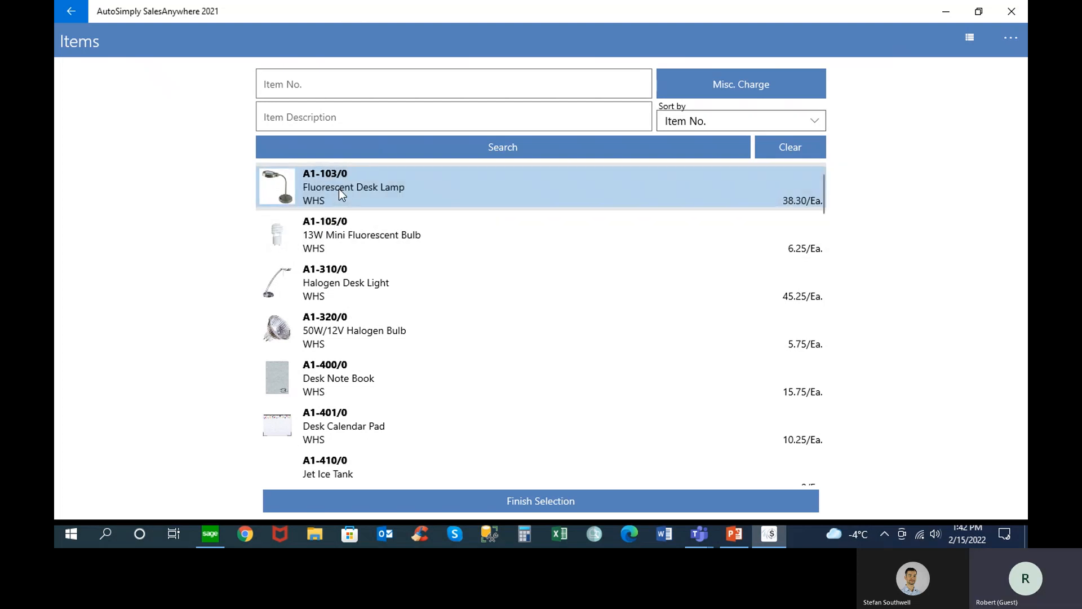
pyautogui.click(348, 224)
pyautogui.click(532, 500)
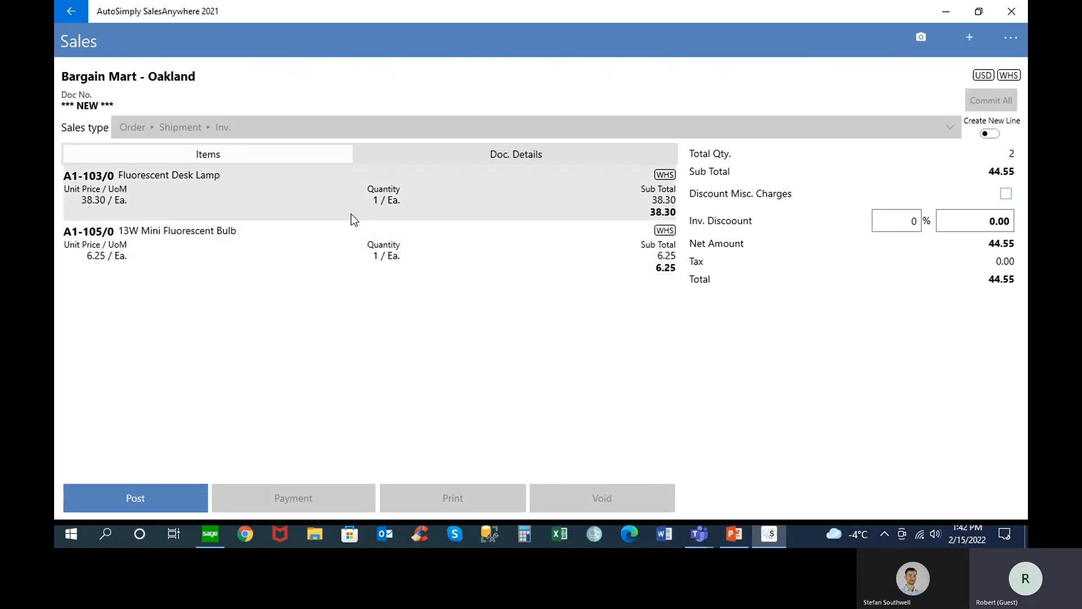
# Set the quantity of the A1-103/0 Fluorescent Desk Lamp line to 10
pyautogui.click(395, 198)
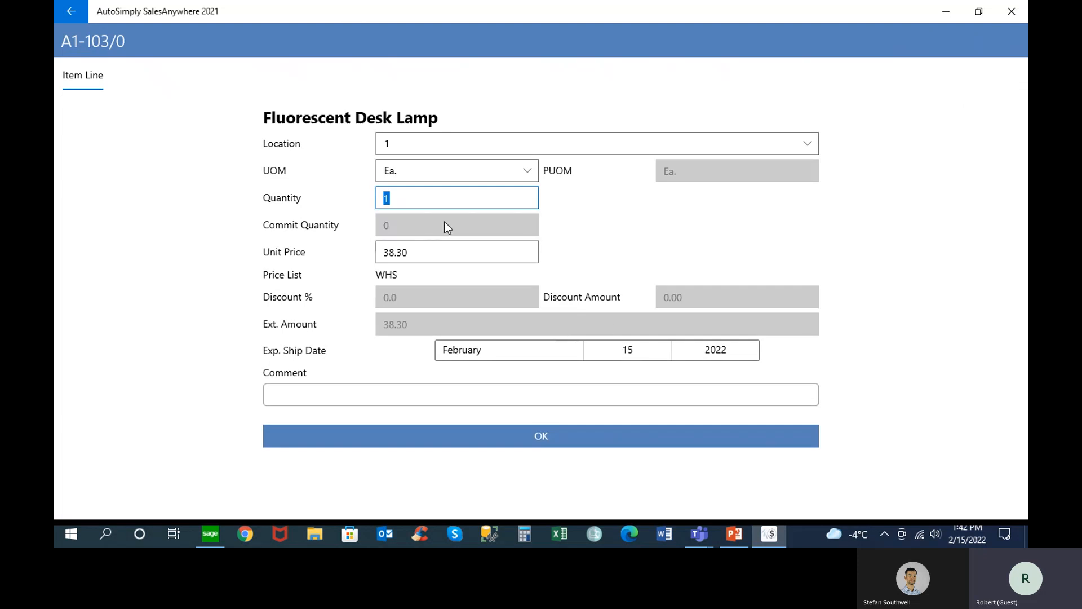
pyautogui.write('10')
pyautogui.press('Tab')
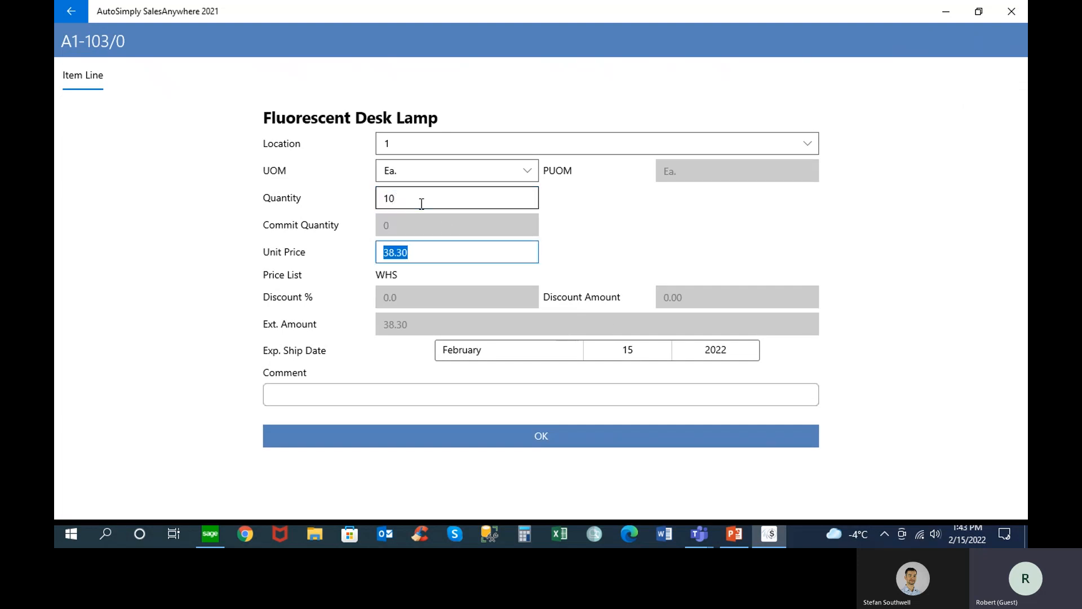
pyautogui.click(546, 434)
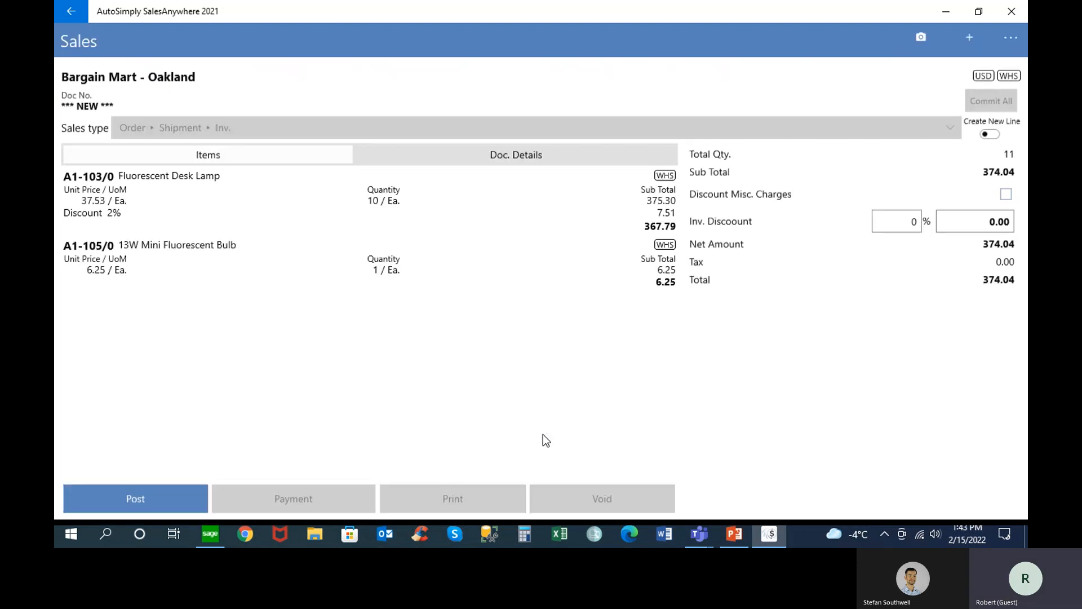
pyautogui.click(910, 221)
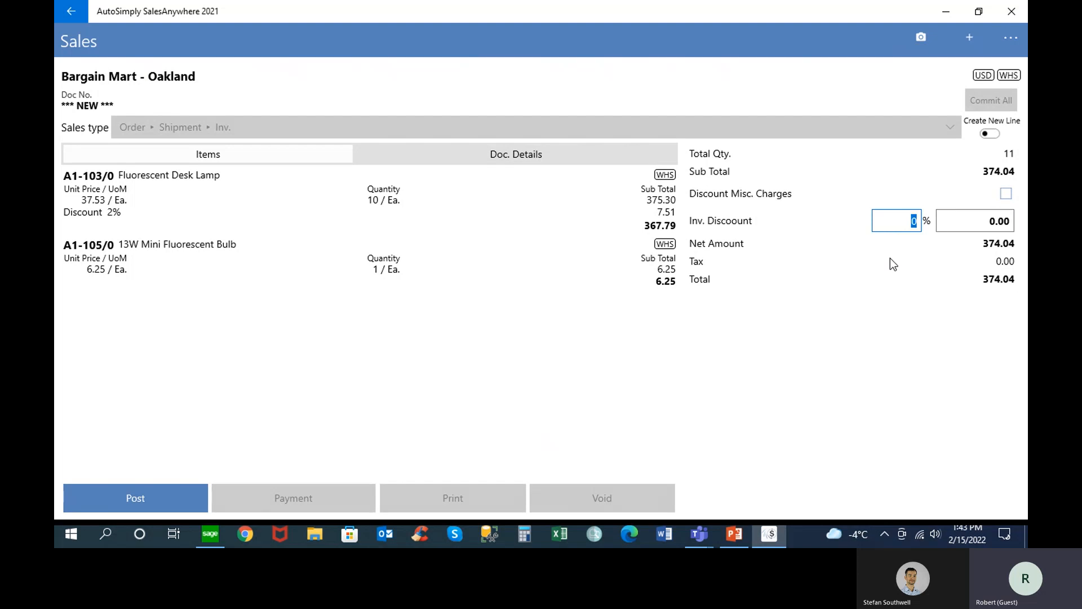
# Set the quantity of the A1-105/0 13W Mini Fluorescent Bulb line to 10
pyautogui.click(231, 253)
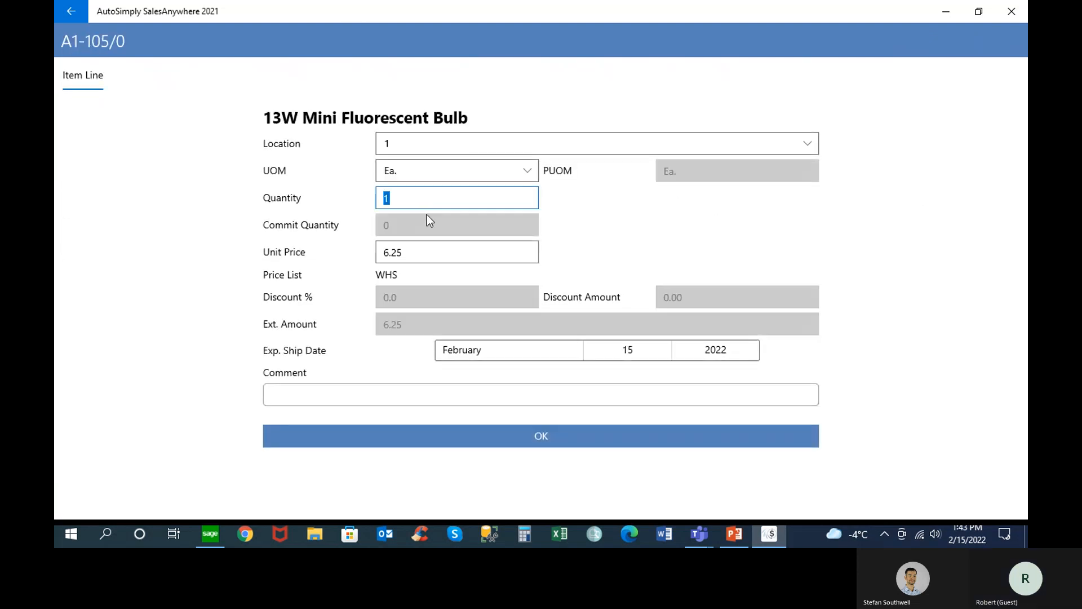
pyautogui.write('10')
pyautogui.press('Tab')
pyautogui.click(543, 435)
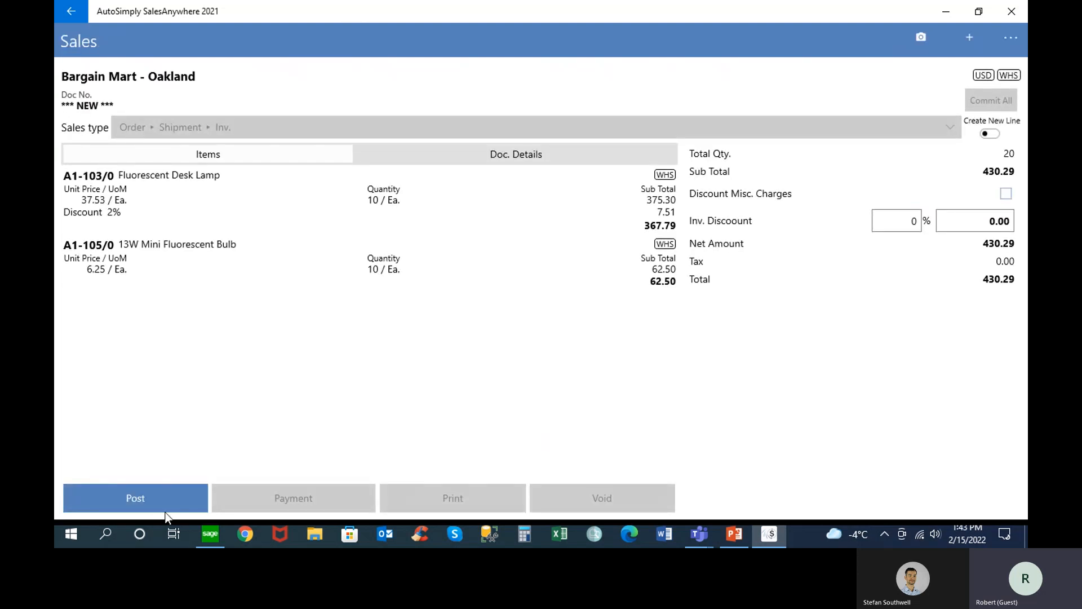
# Post the Sales document with a hand-drawn signature, confirming the posting
pyautogui.click(142, 499)
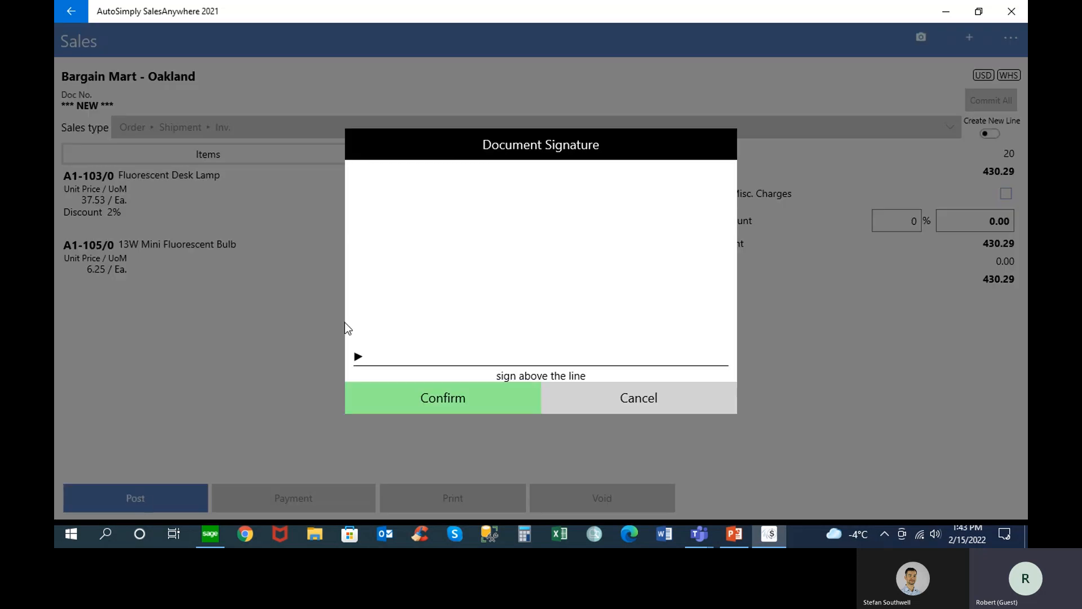
pyautogui.moveTo(373, 304)
pyautogui.mouseDown()
pyautogui.moveTo(418, 338)
pyautogui.moveTo(418, 316)
pyautogui.moveTo(478, 323)
pyautogui.moveTo(452, 368)
pyautogui.moveTo(484, 315)
pyautogui.moveTo(540, 317)
pyautogui.moveTo(553, 358)
pyautogui.moveTo(641, 313)
pyautogui.moveTo(662, 396)
pyautogui.moveTo(736, 285)
pyautogui.mouseUp()
pyautogui.click(443, 398)
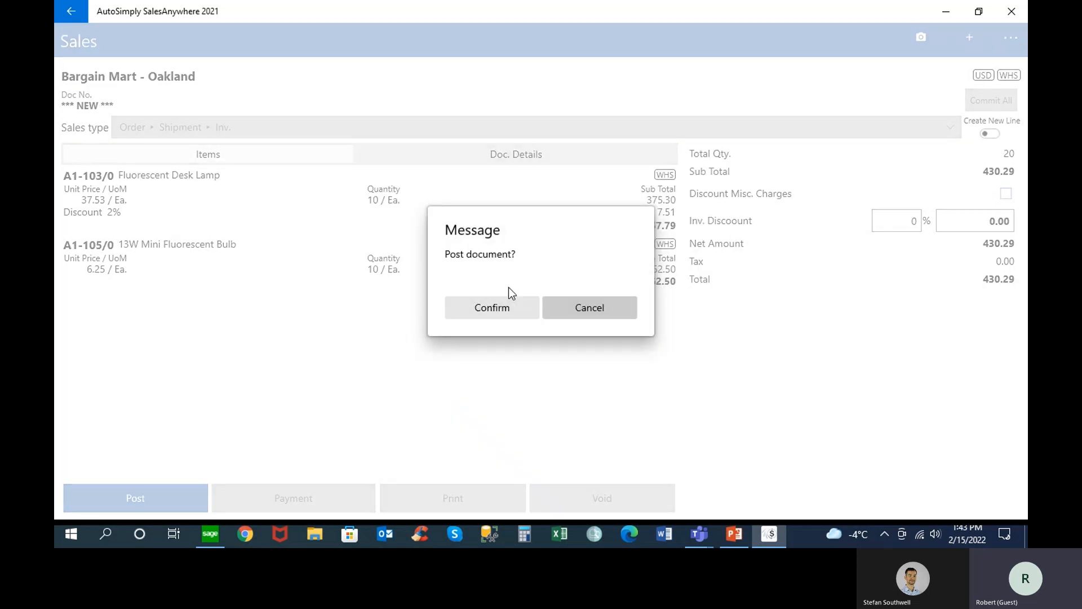
pyautogui.click(497, 306)
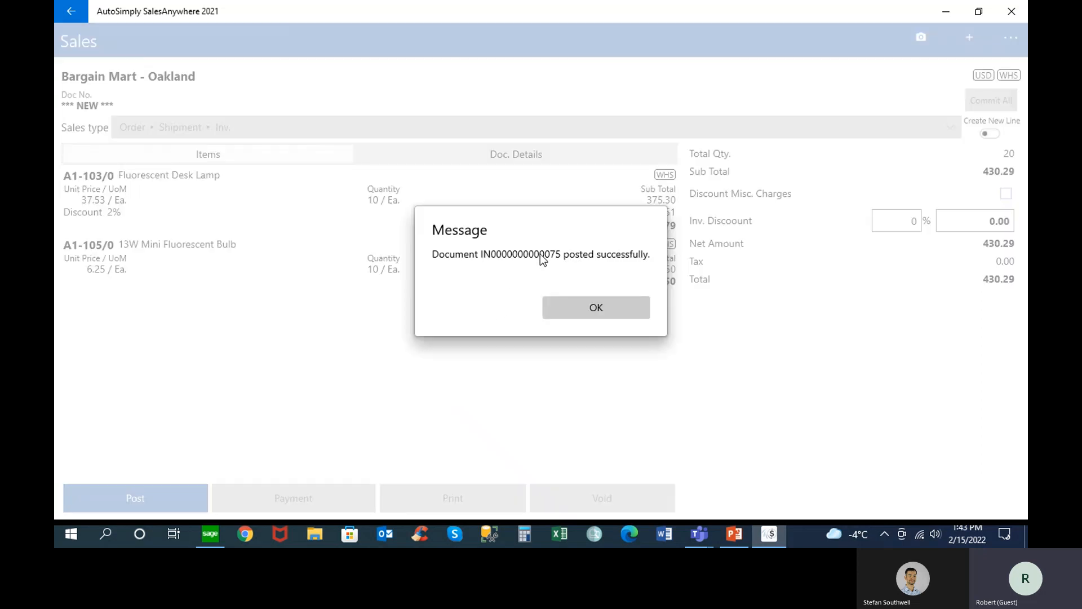
pyautogui.click(589, 305)
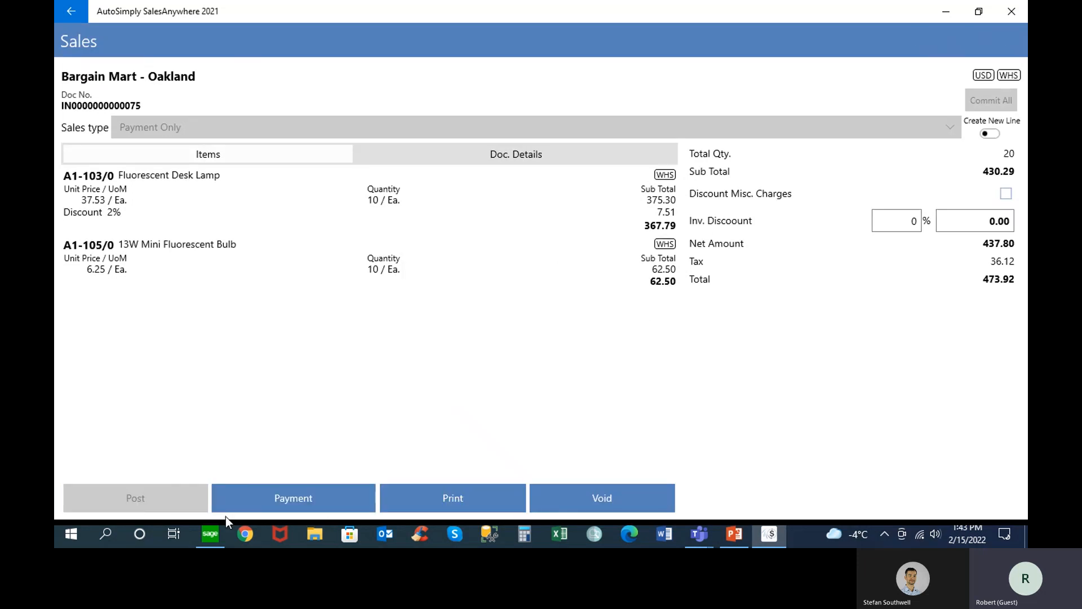
# Switch to Sage 300 and display the last invoice in Order Entry's O/E Invoice Entry
pyautogui.click(216, 534)
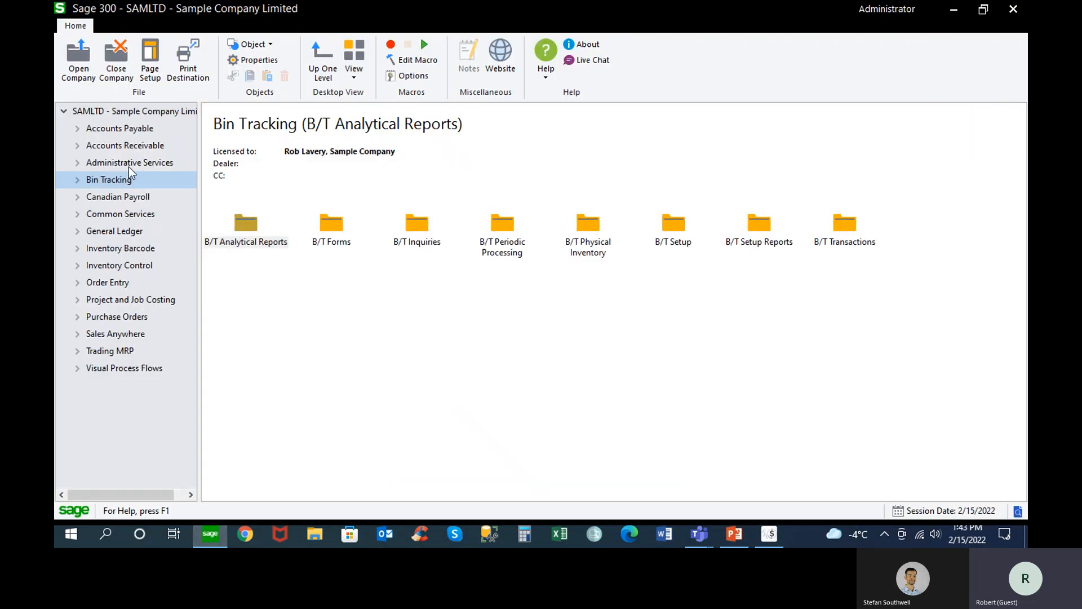
pyautogui.click(78, 282)
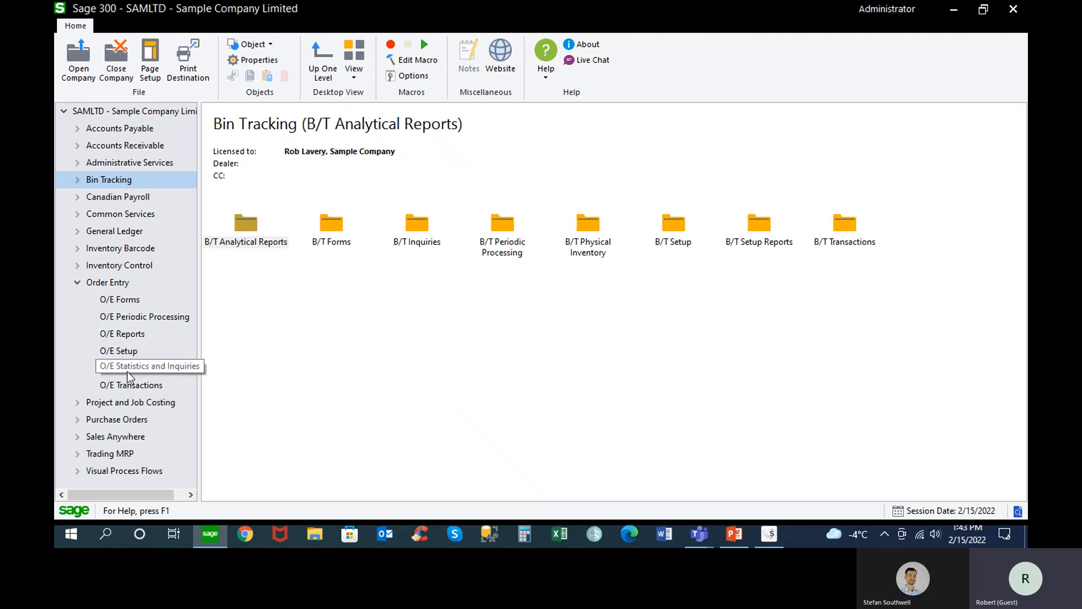
pyautogui.click(139, 385)
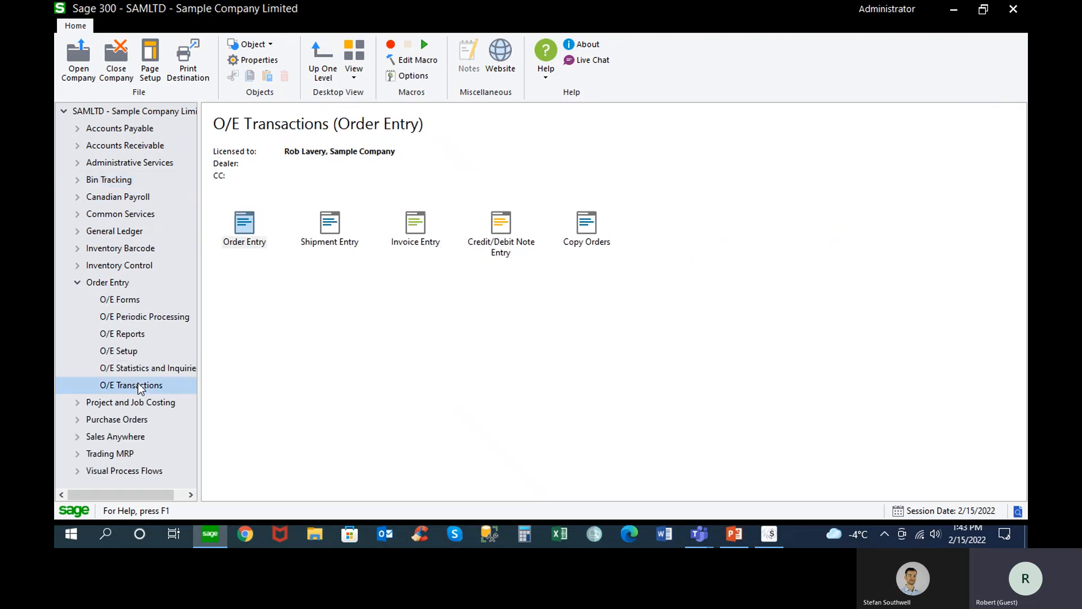
pyautogui.doubleClick(415, 225)
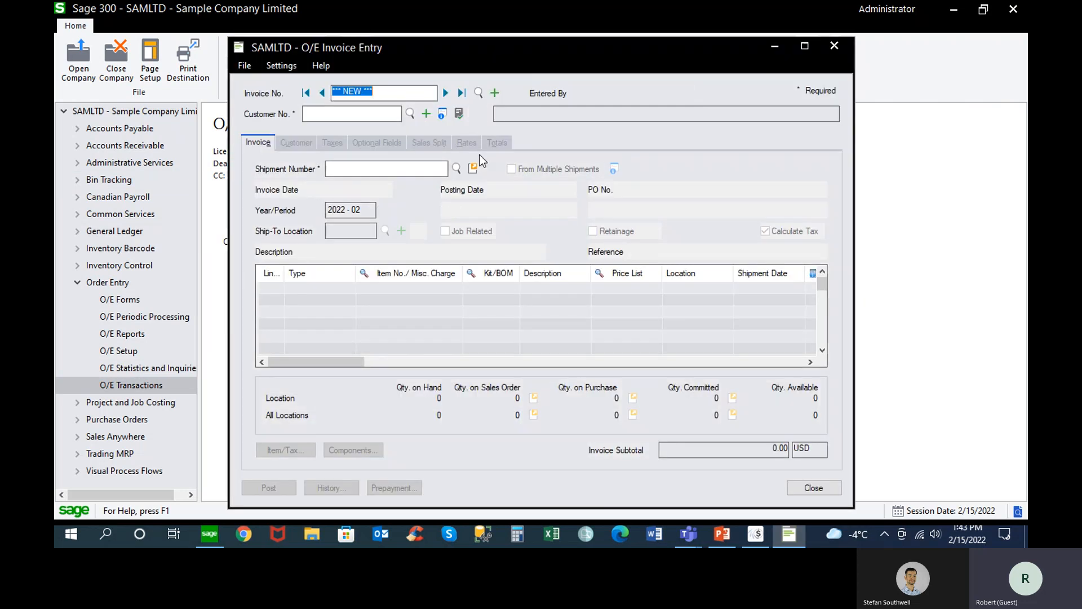
pyautogui.click(461, 93)
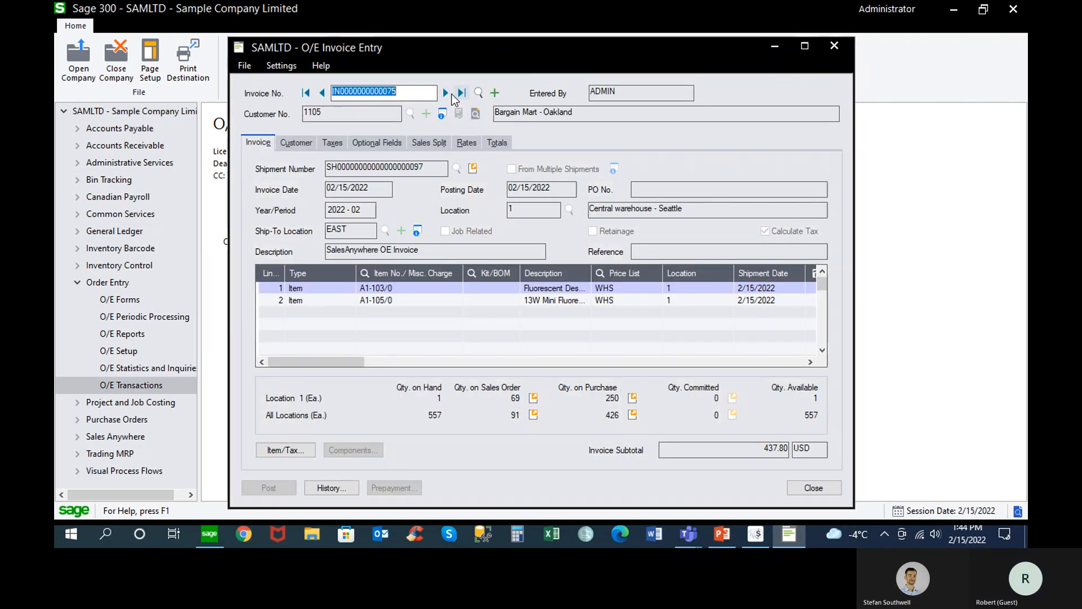
# Examine the invoice's shipment number and its A1-103/0 and A1-105/0 lines, and close O/E Invoice Entry
pyautogui.click(429, 164)
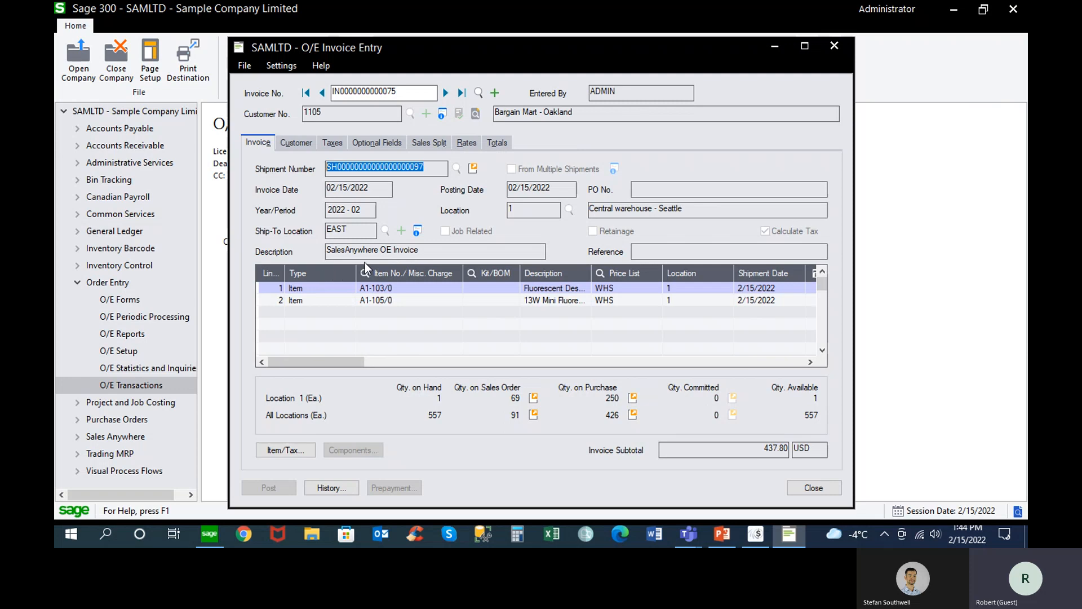
pyautogui.click(408, 293)
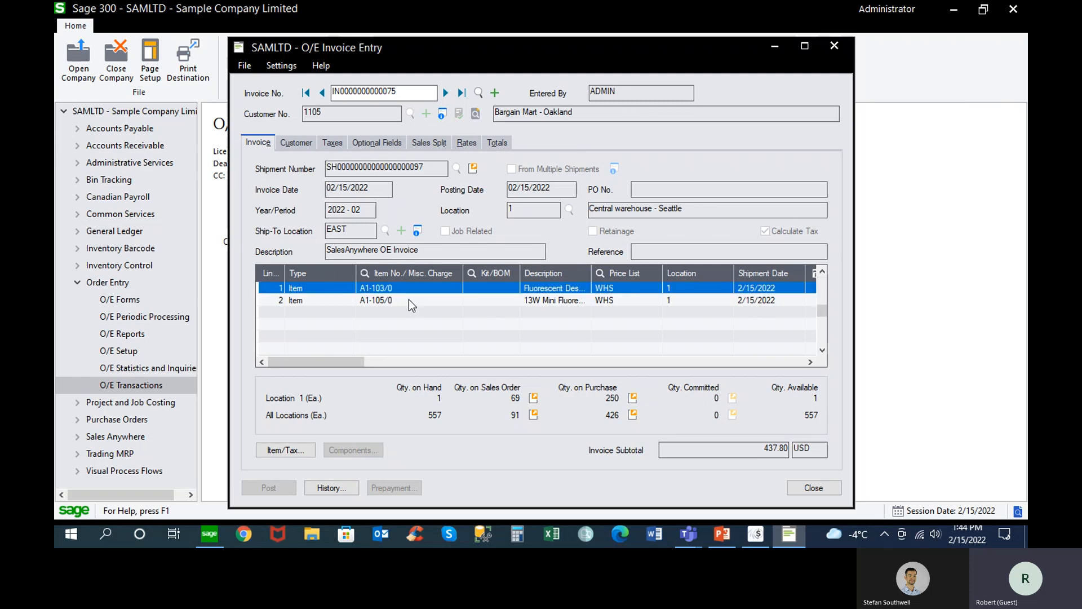
pyautogui.click(408, 299)
pyautogui.moveTo(364, 361); pyautogui.dragTo(286, 360)
pyautogui.click(608, 297)
pyautogui.moveTo(327, 170); pyautogui.dragTo(443, 165)
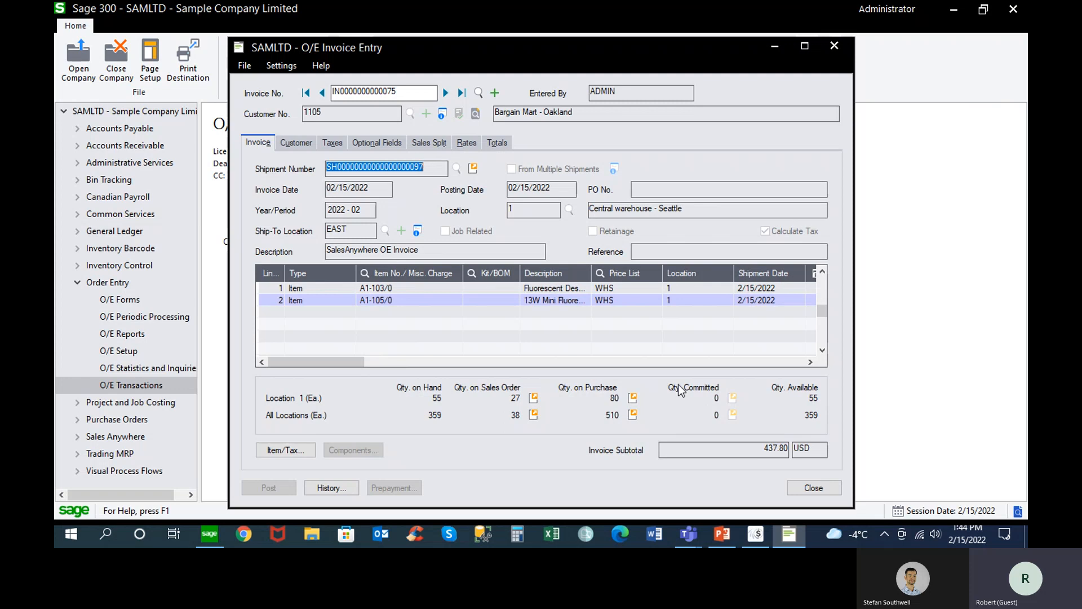
pyautogui.click(812, 487)
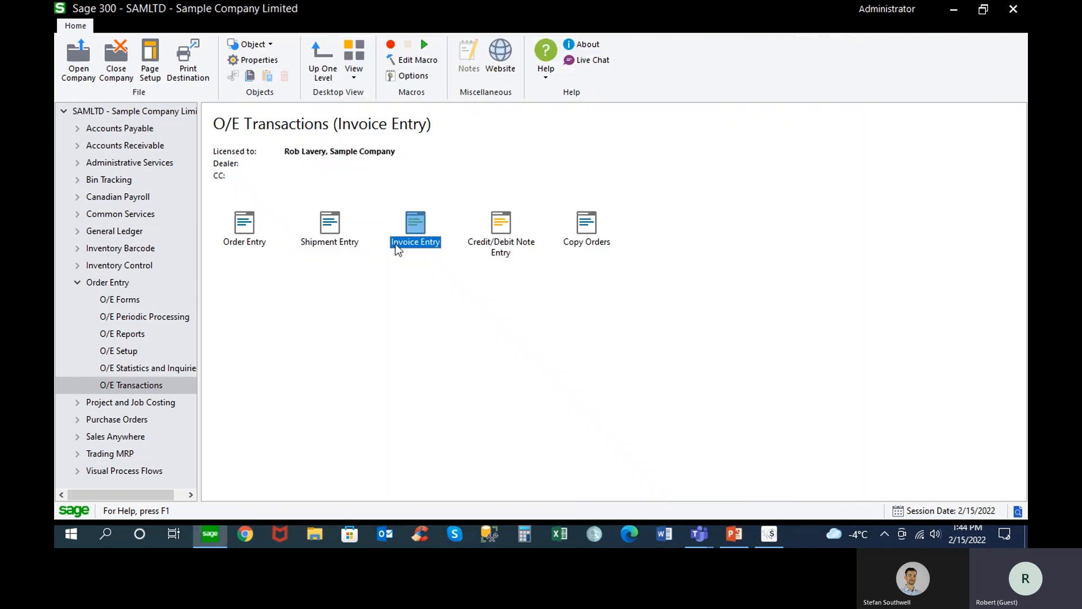
# Display the last shipment in O/E Shipment Entry, check its order number and close the window
pyautogui.doubleClick(327, 228)
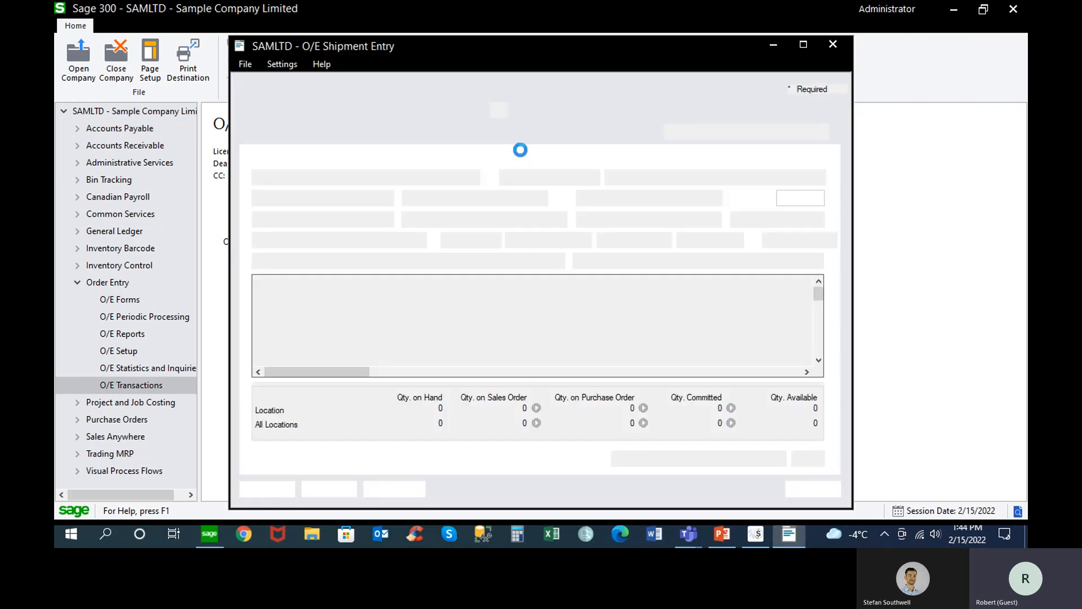
pyautogui.click(512, 89)
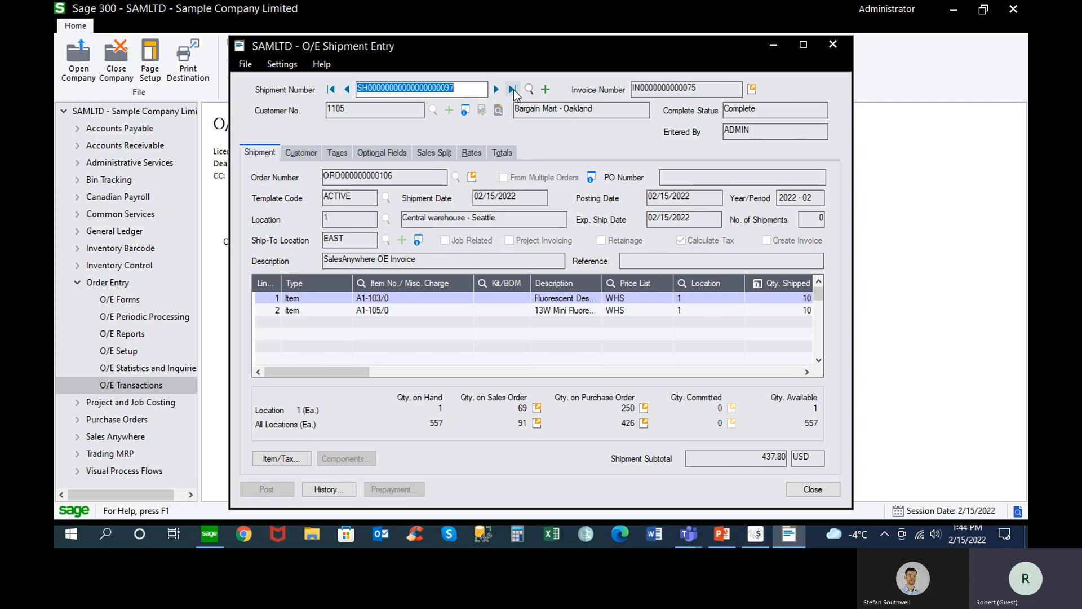
pyautogui.click(406, 176)
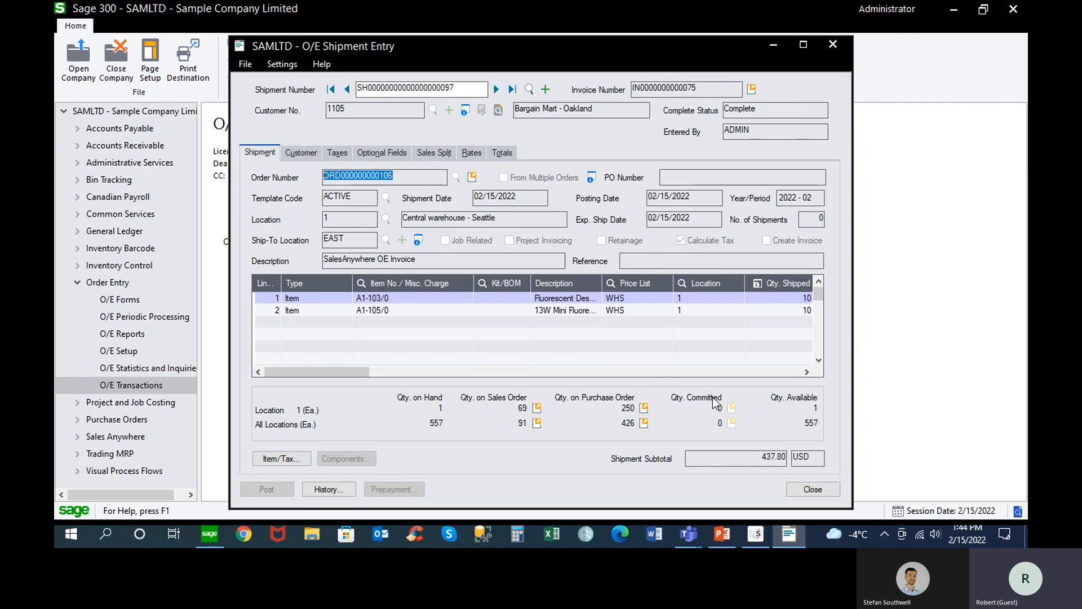
pyautogui.click(809, 489)
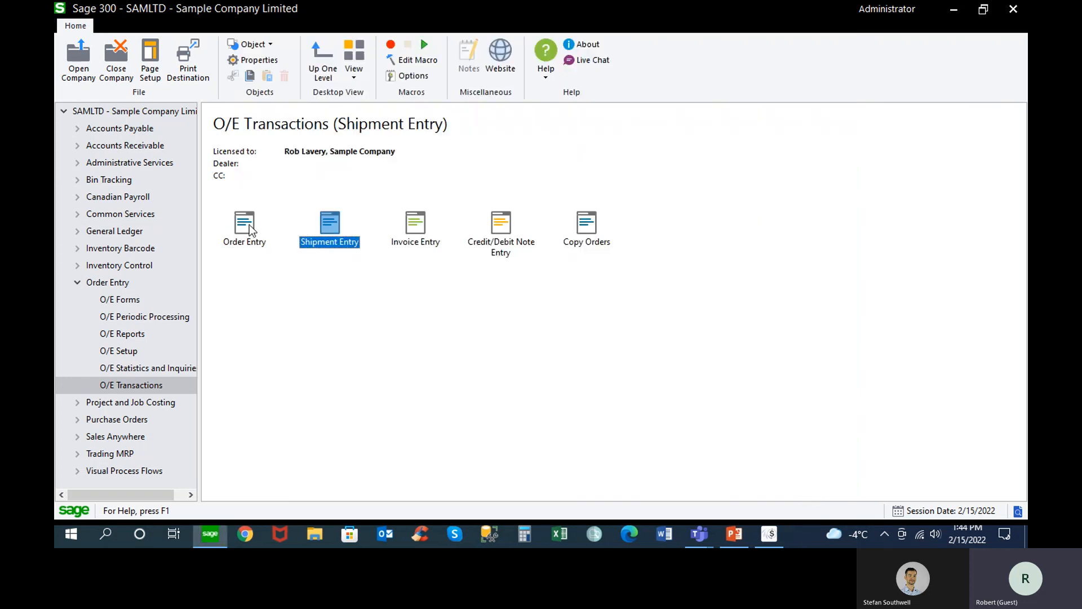
# Display the latest sales order in O/E Order Entry, check its description and close the window
pyautogui.doubleClick(249, 224)
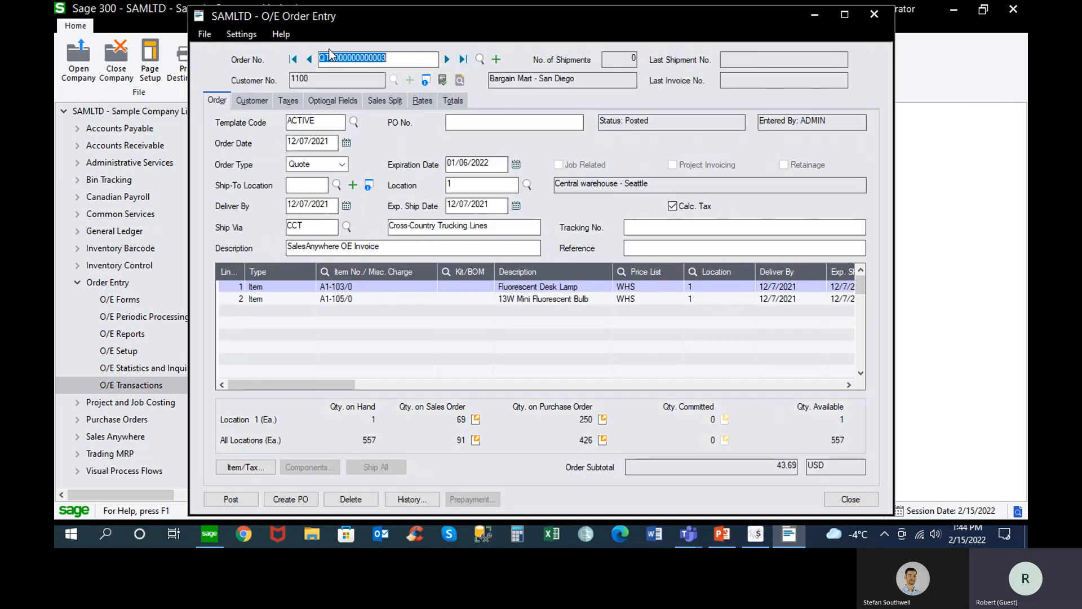
pyautogui.click(309, 59)
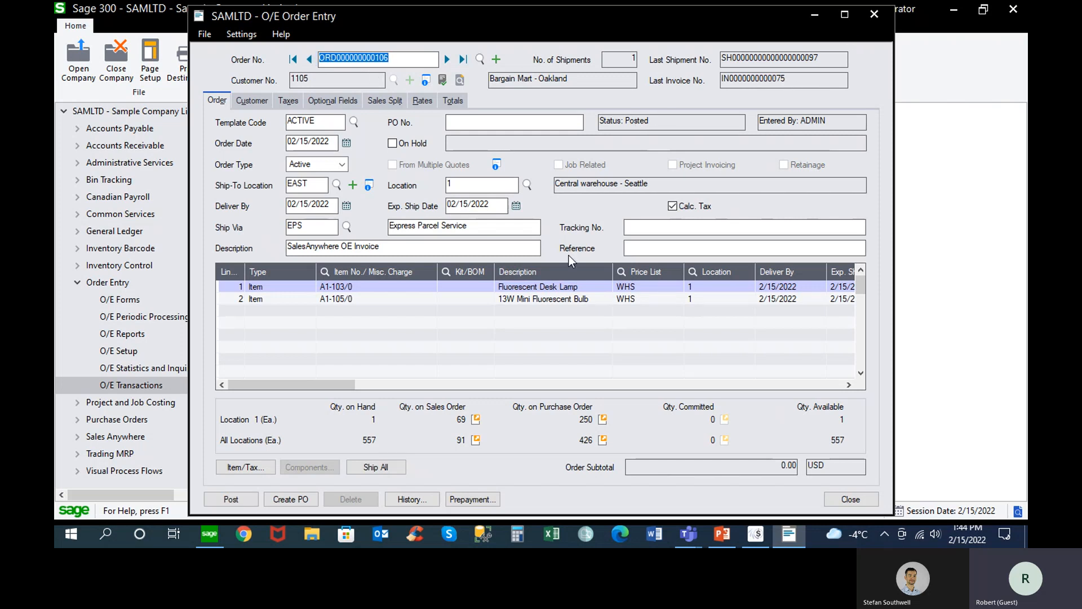
pyautogui.moveTo(398, 248); pyautogui.dragTo(268, 248)
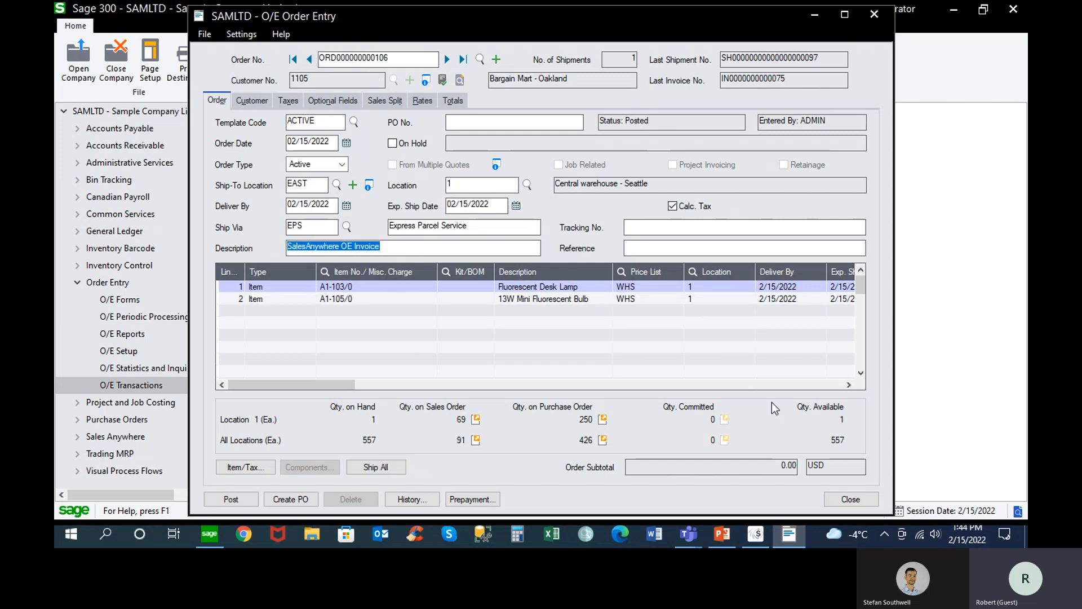
pyautogui.click(846, 499)
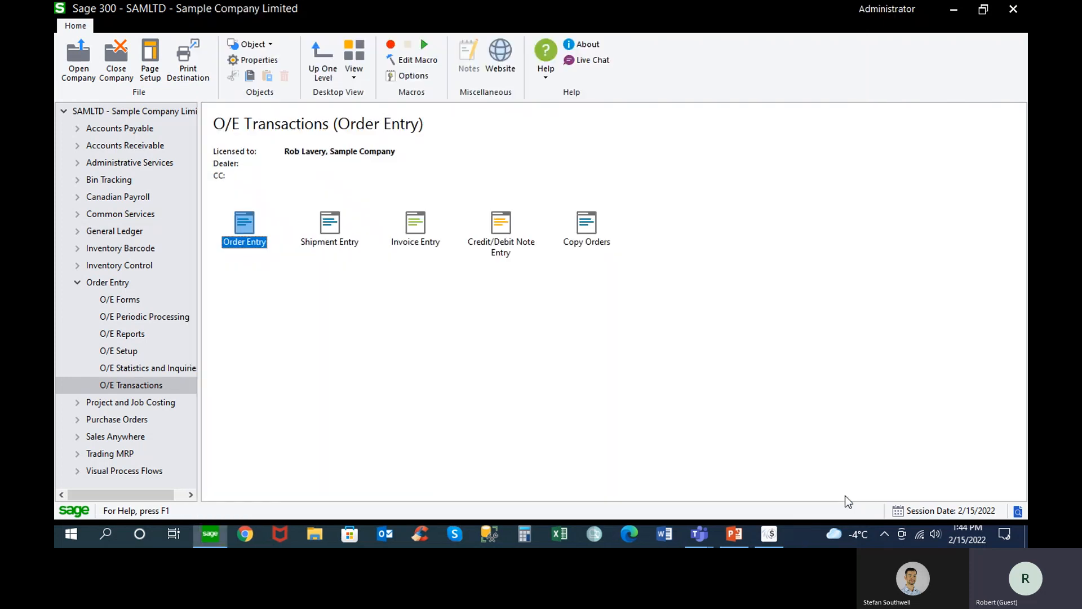
# Switch to AutoSimply SalesAnywhere, bring up the sharing options for sending the posted invoice, and dismiss them
pyautogui.click(763, 535)
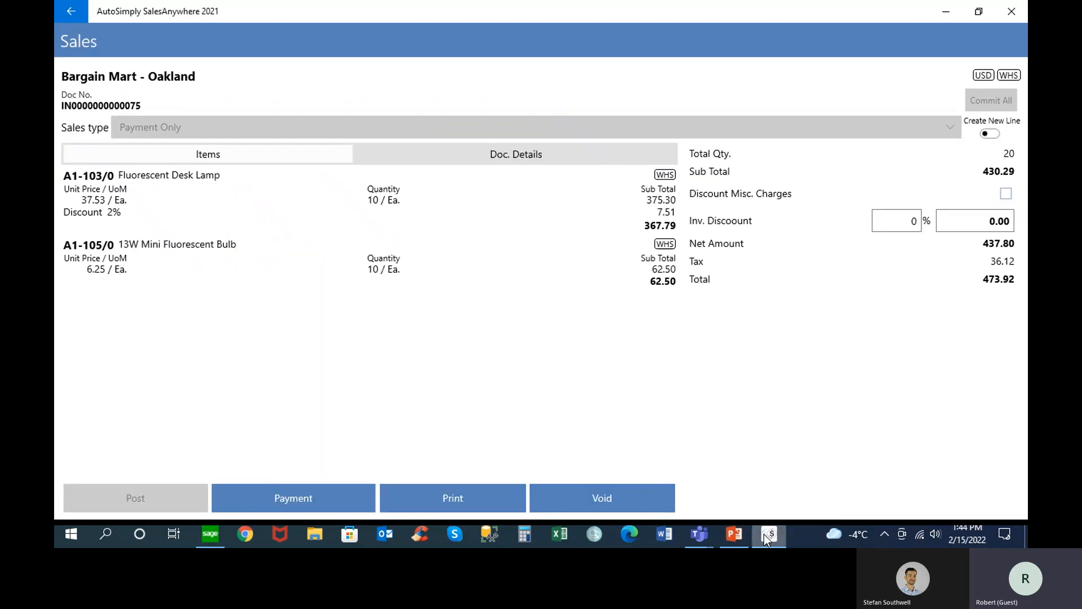
pyautogui.click(462, 499)
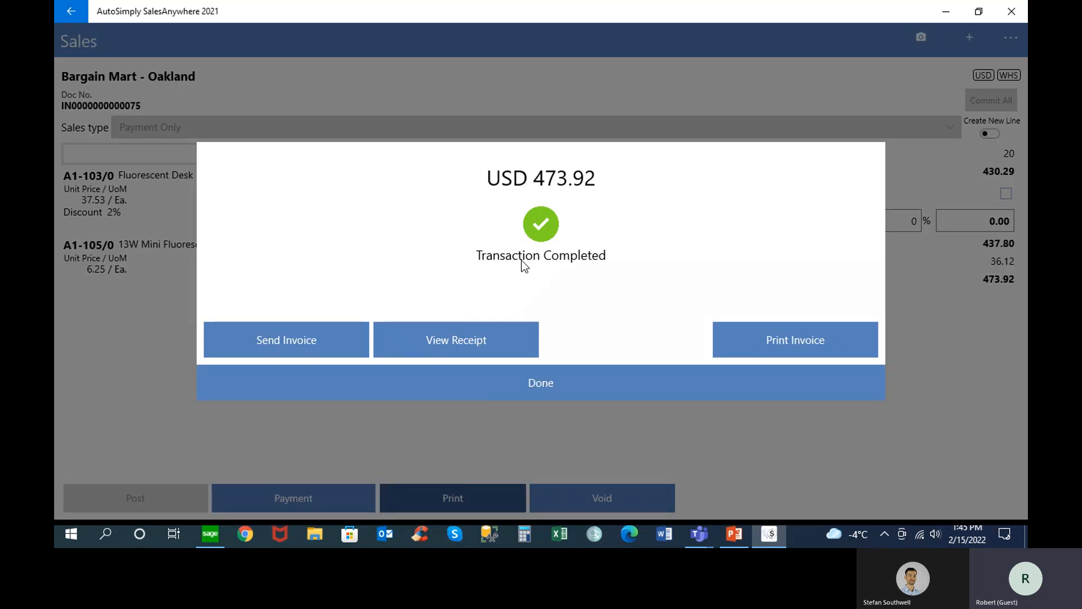
pyautogui.click(310, 342)
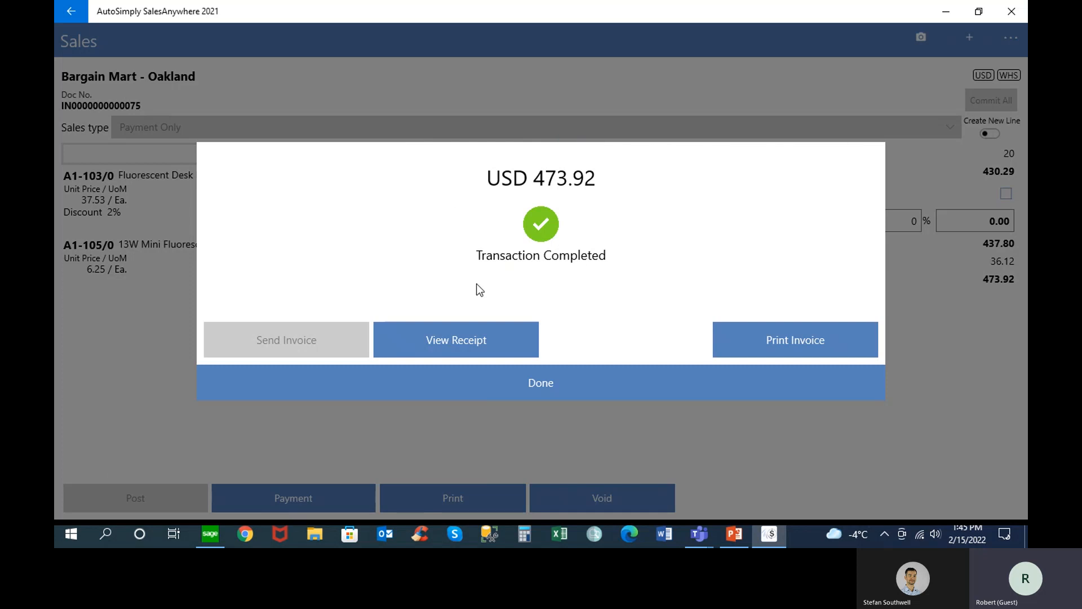
pyautogui.click(779, 341)
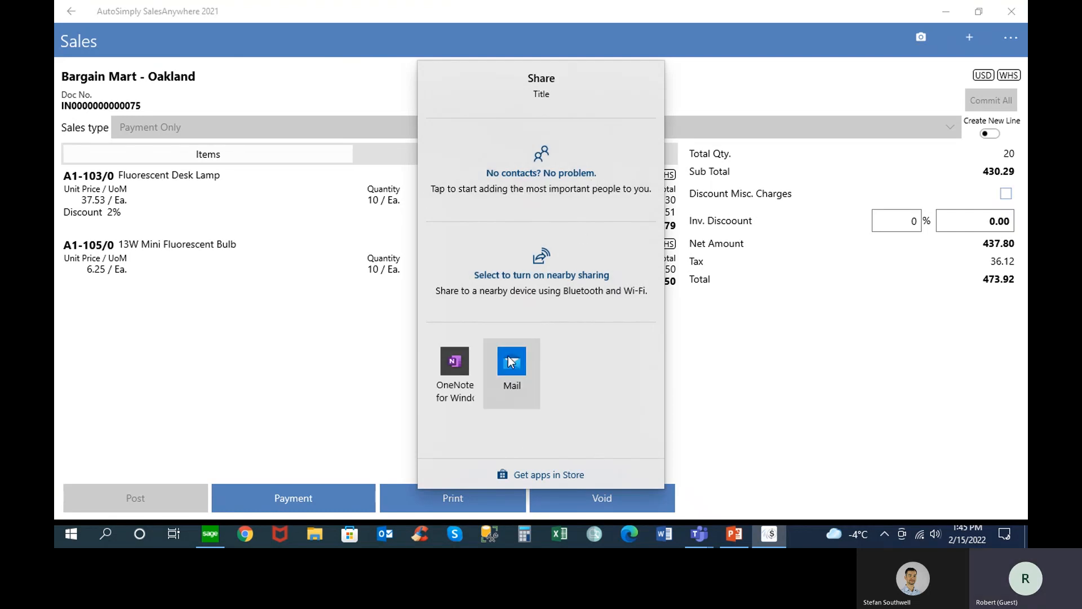
pyautogui.click(725, 85)
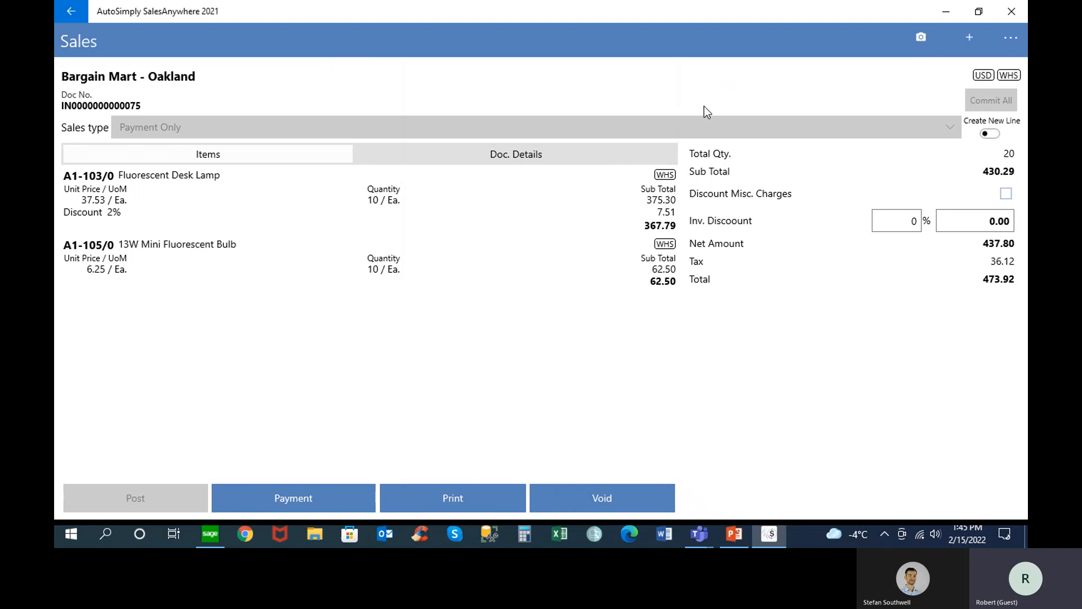
# Print the posted invoice as a PDF, examine its item lines, totals and signature, and close it
pyautogui.click(451, 505)
pyautogui.click(785, 343)
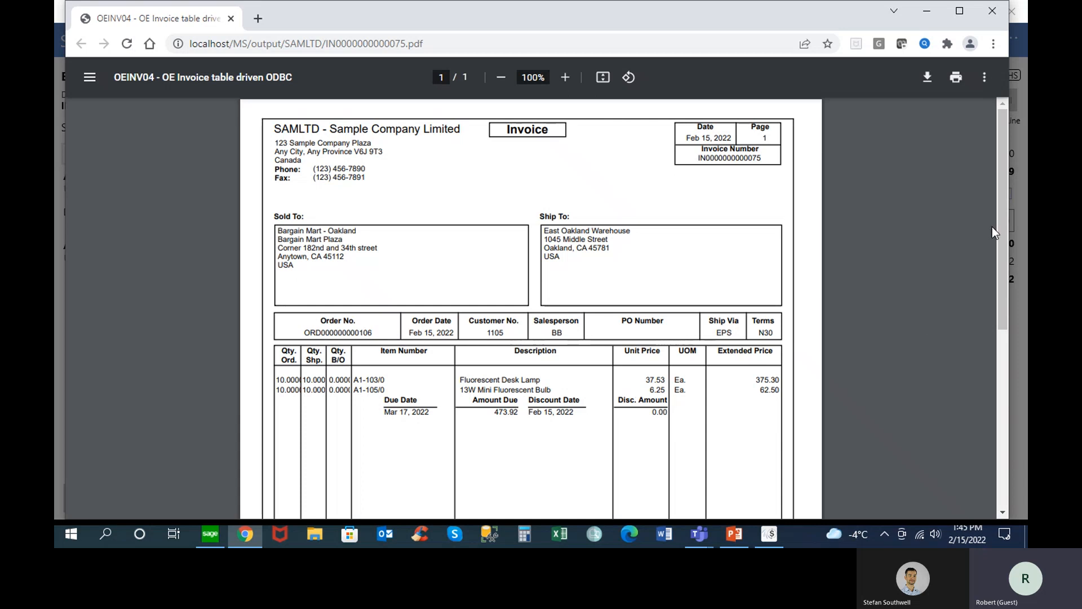
pyautogui.moveTo(1001, 214); pyautogui.dragTo(998, 434)
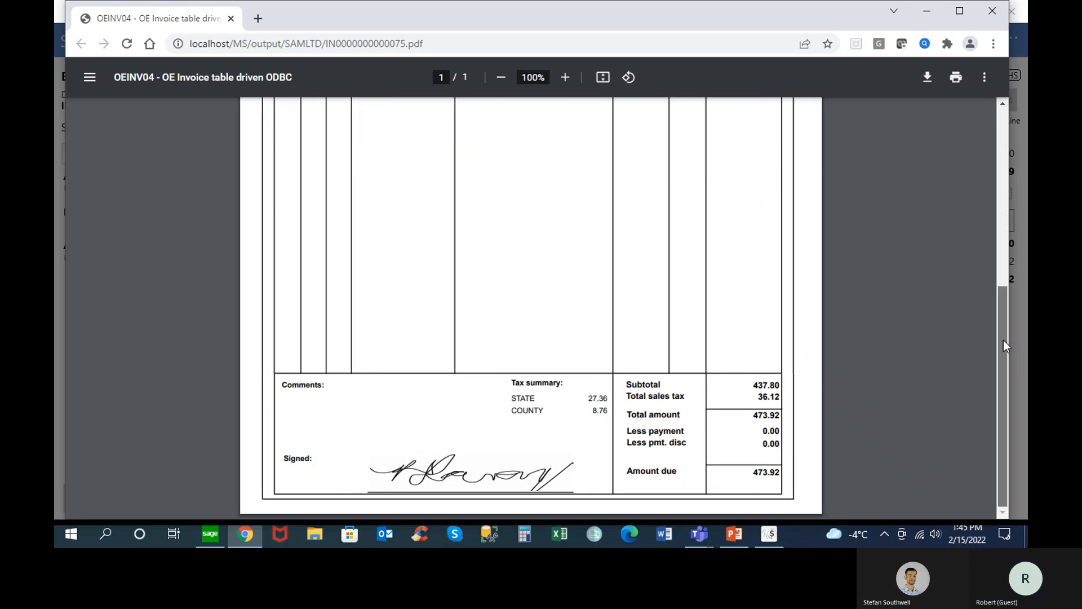
pyautogui.moveTo(1003, 341); pyautogui.dragTo(980, 105)
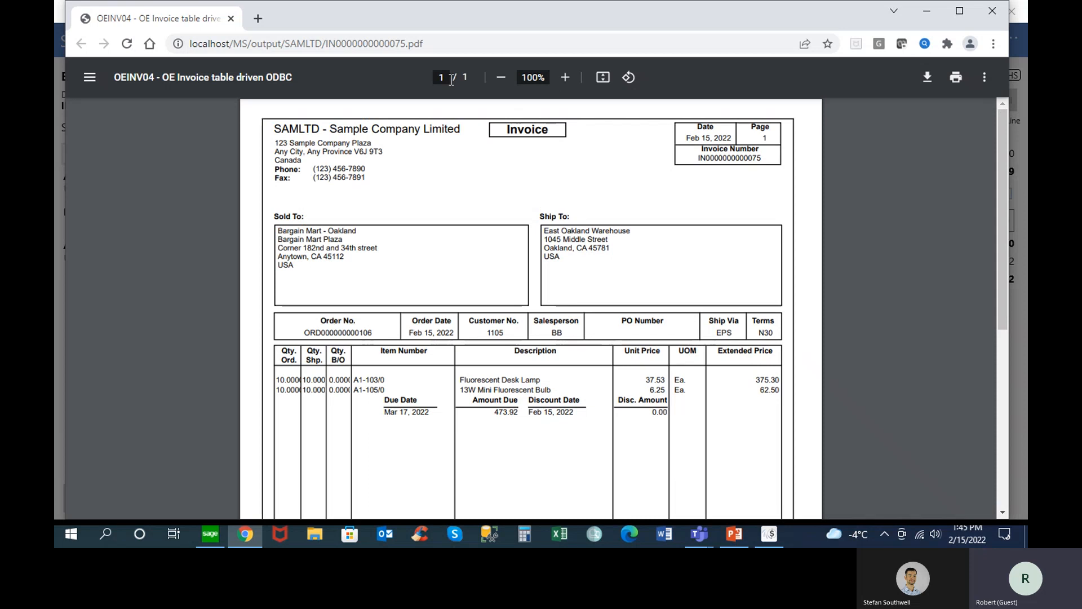
pyautogui.click(231, 18)
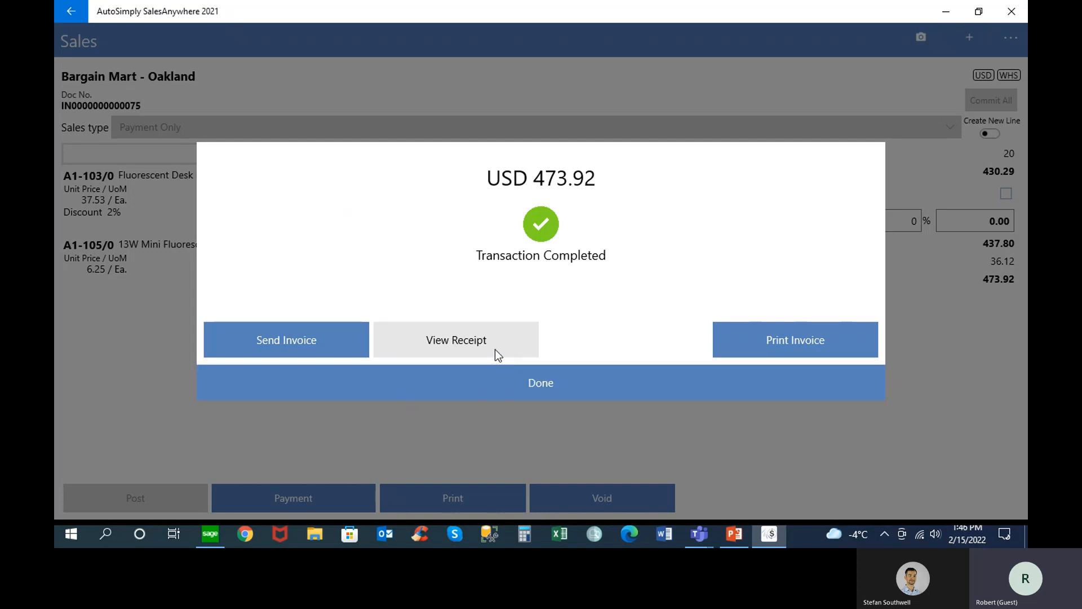
# Finish the completed transaction and exit SalesAnywhere, confirming the exit
pyautogui.click(539, 386)
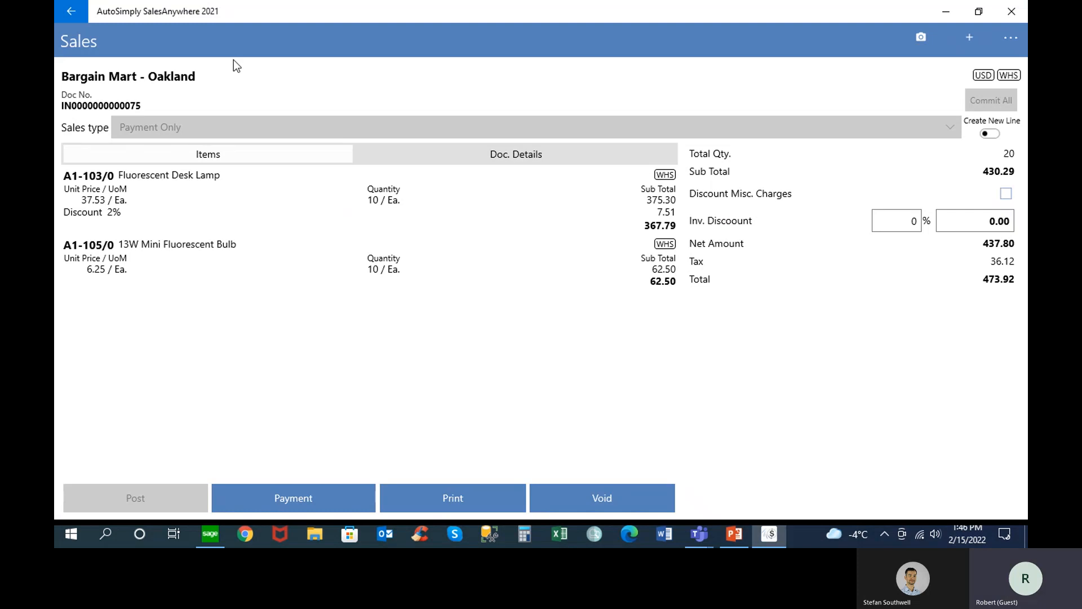
pyautogui.click(71, 11)
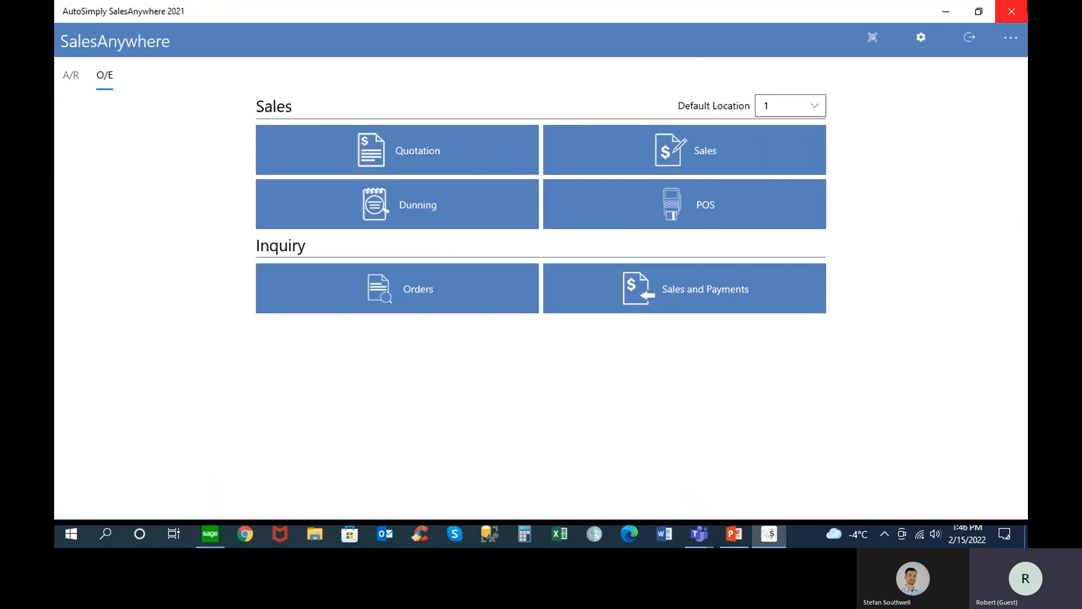
pyautogui.click(1011, 11)
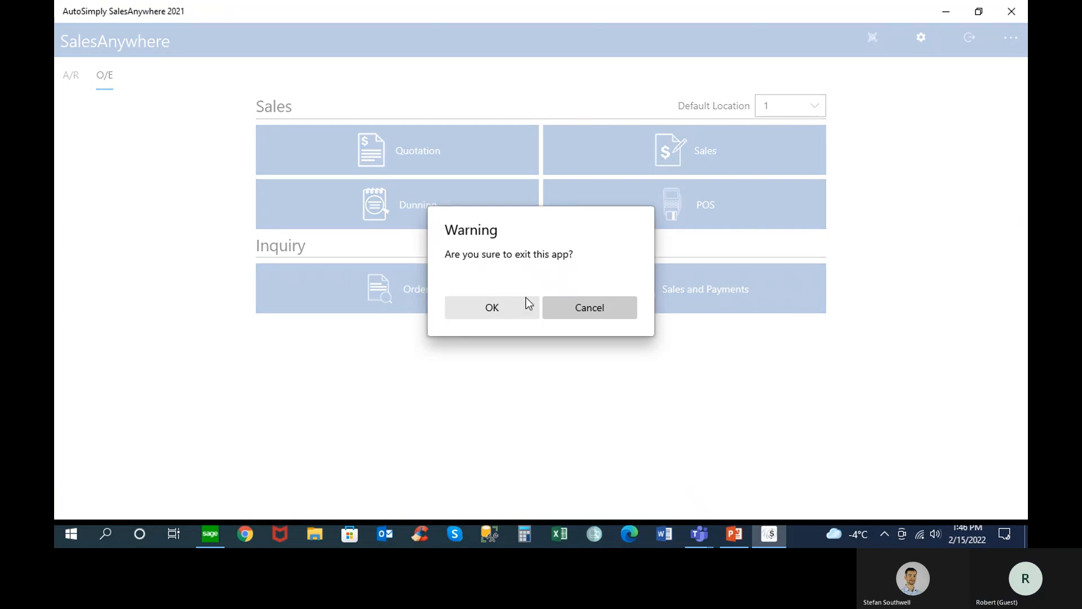
pyautogui.click(508, 305)
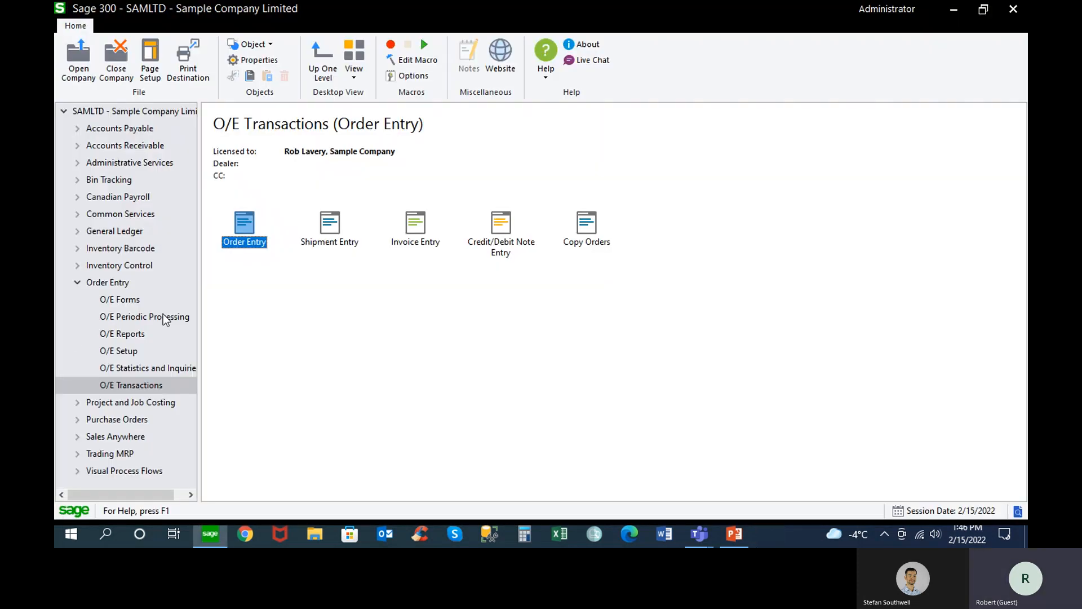
# Collapse the Order Entry module and open the ORCLTD company in Sage 300, acknowledging the unfinished processing warning
pyautogui.click(77, 282)
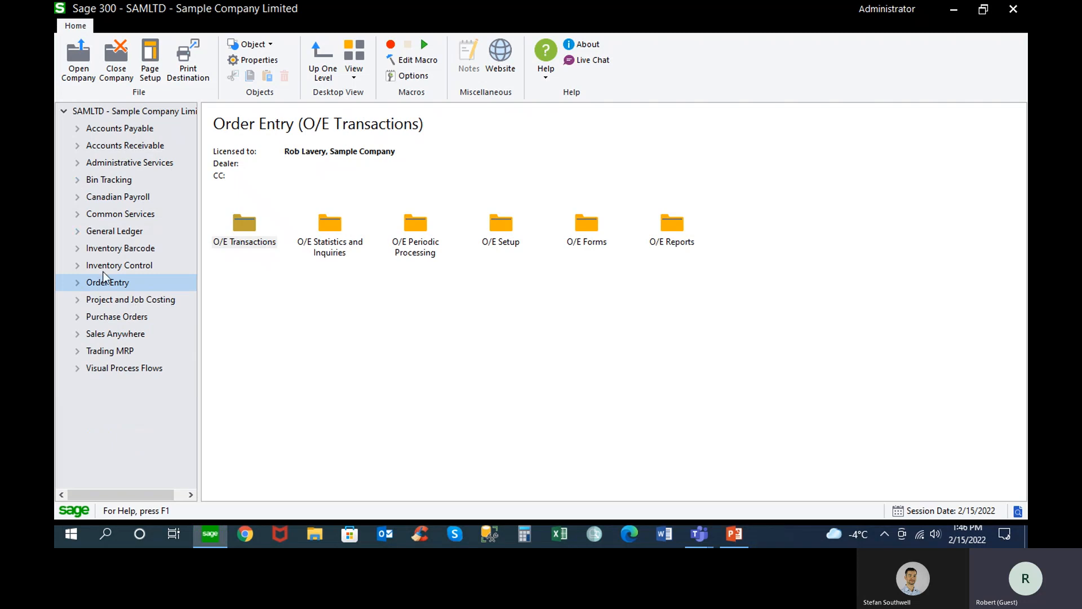
pyautogui.click(81, 64)
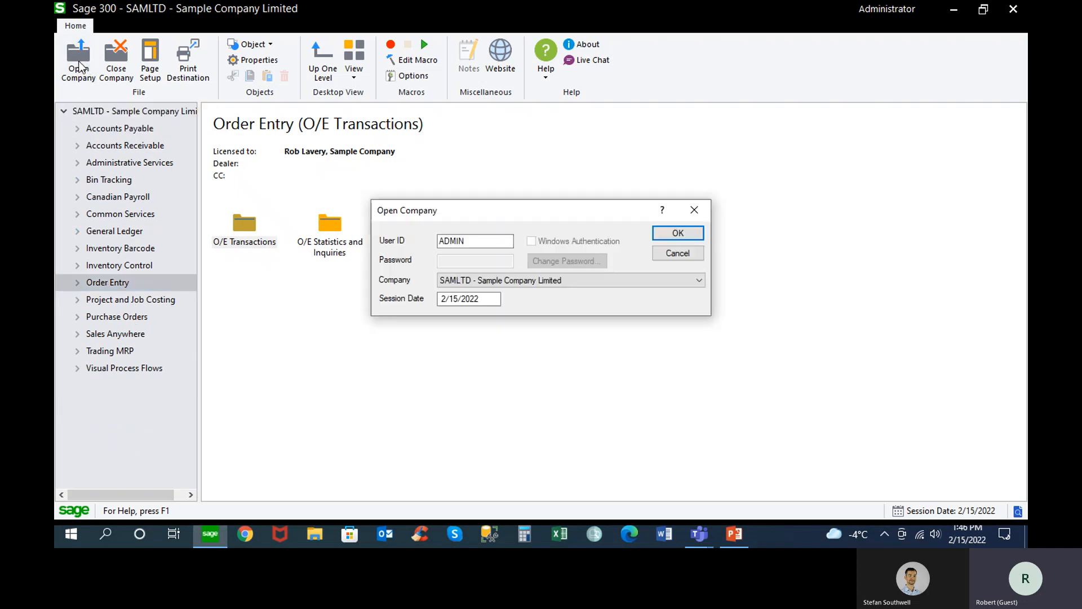
pyautogui.click(564, 280)
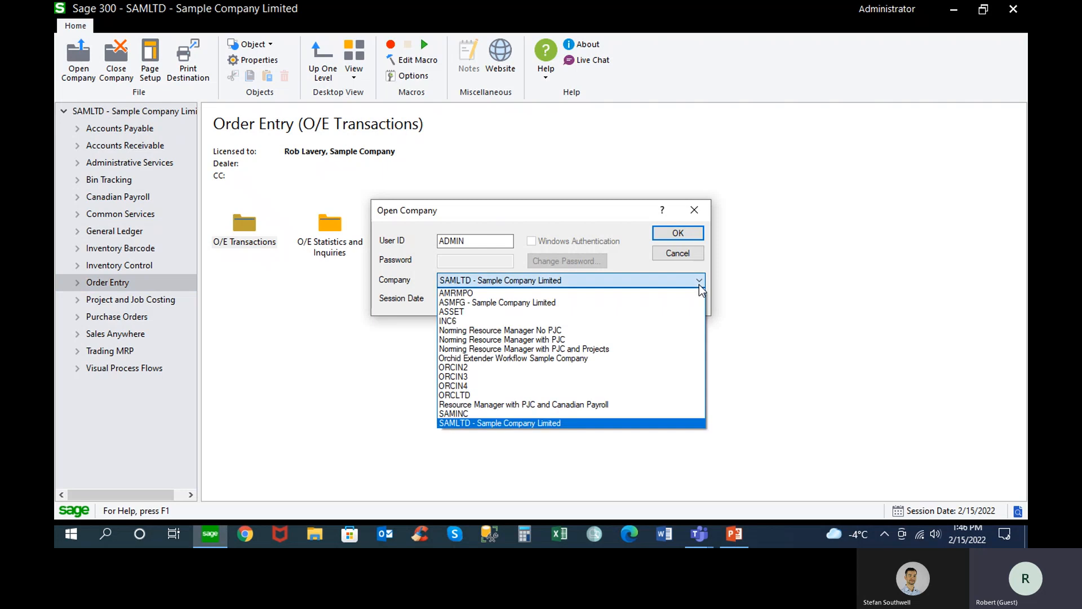
pyautogui.click(532, 395)
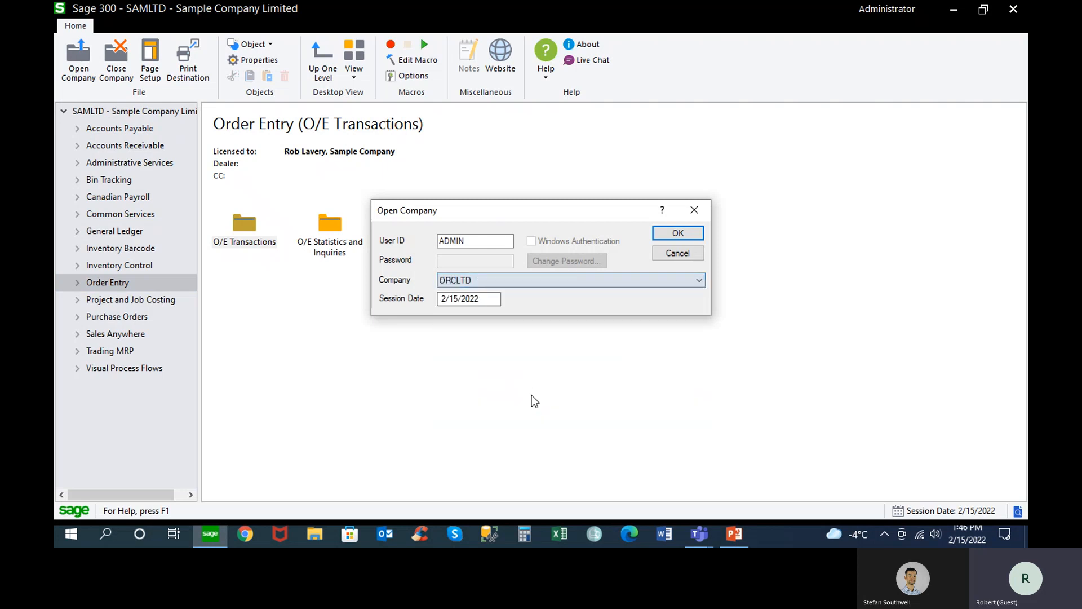
pyautogui.click(678, 233)
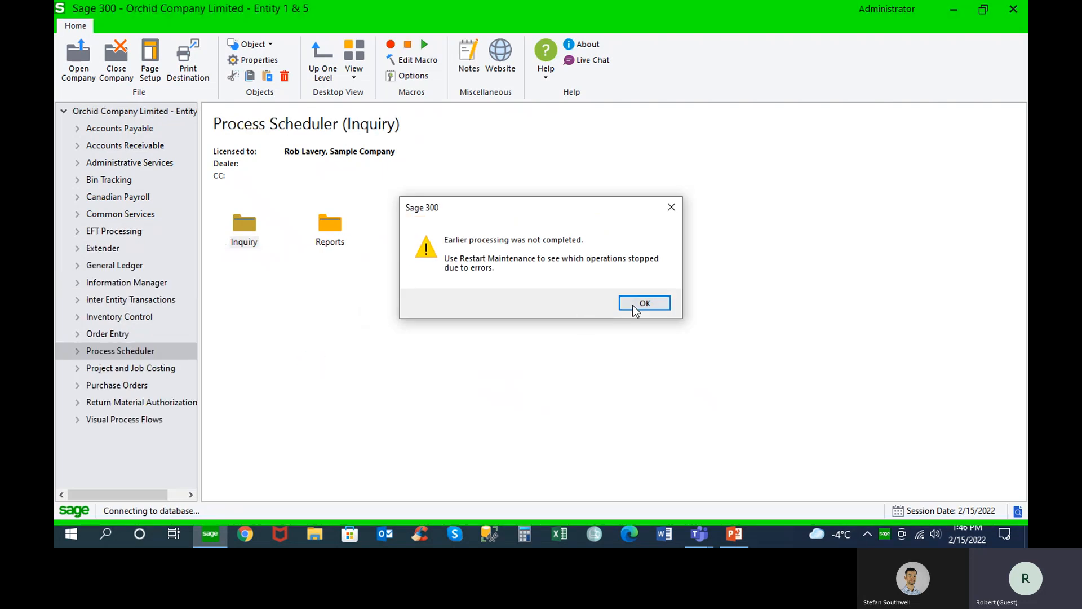
pyautogui.click(636, 305)
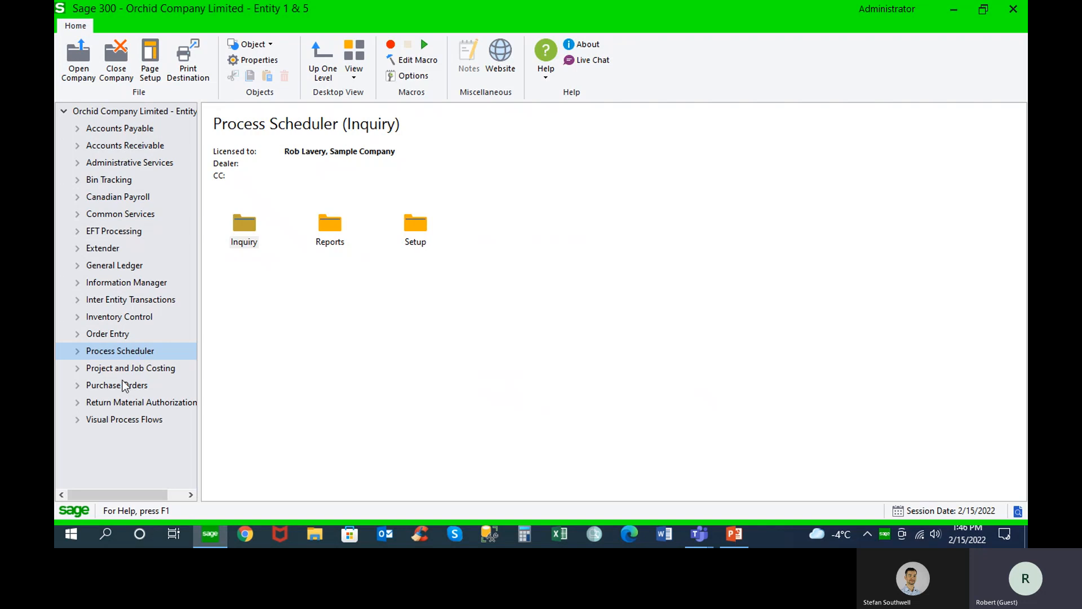
# Open Return Authorization Entry from the R/A Transactions of the Return Material Authorization module
pyautogui.click(104, 403)
pyautogui.click(79, 402)
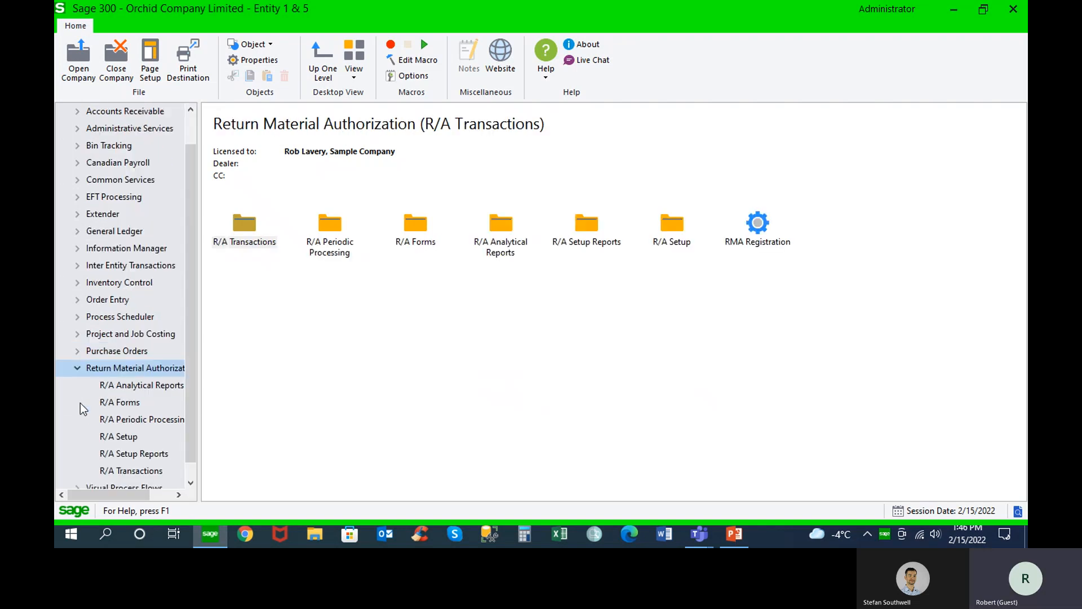
pyautogui.scroll(-1, 195, 333)
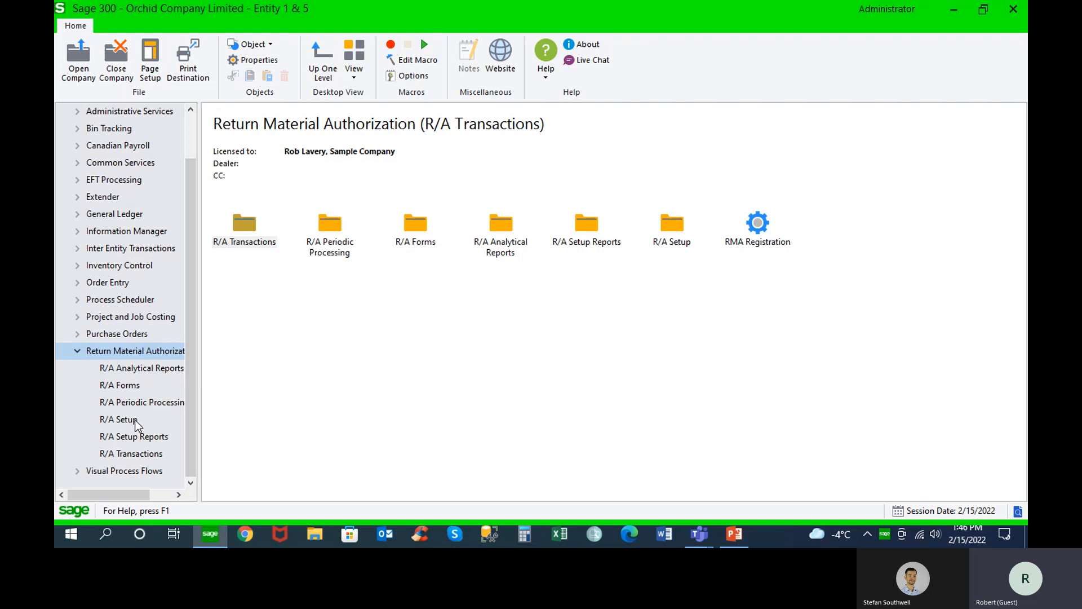
pyautogui.click(145, 453)
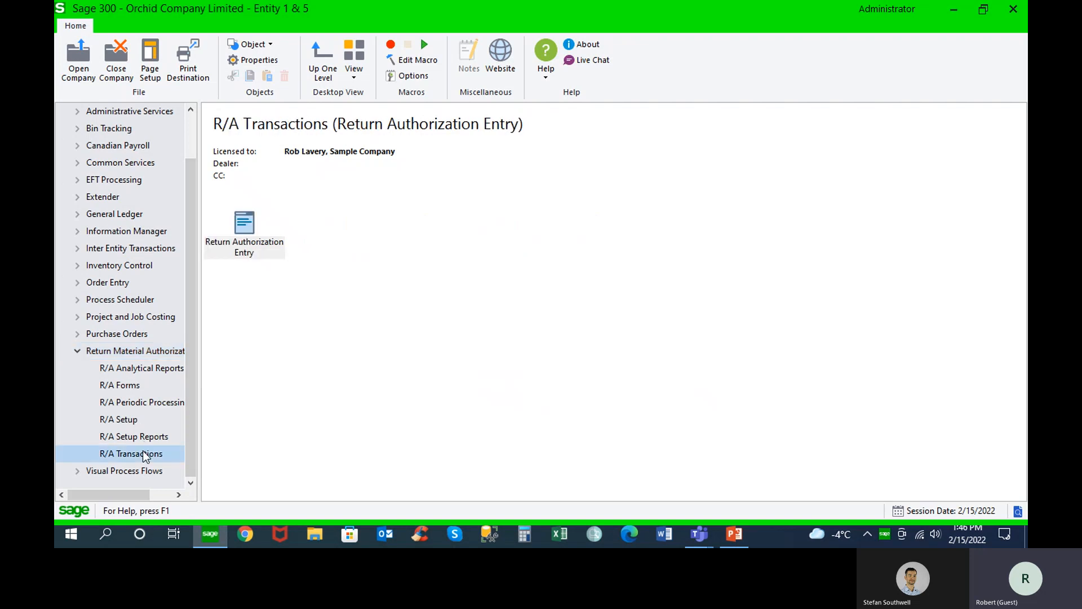
pyautogui.doubleClick(244, 225)
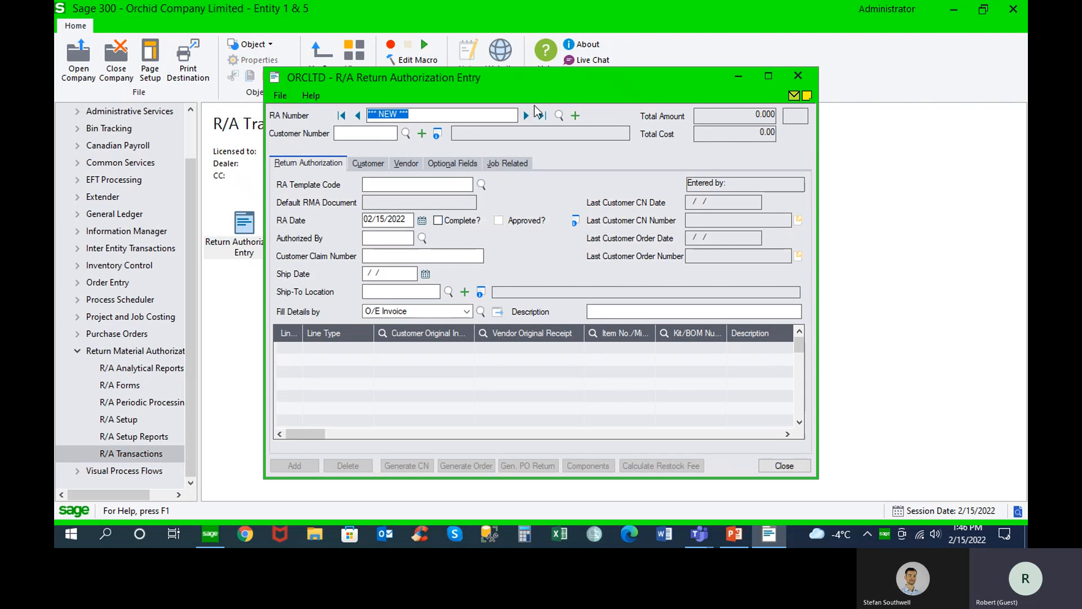
# Enter the customer number on the new return authorization and reposition the entry window beside the customer notes
pyautogui.click(389, 134)
pyautogui.write('1200')
pyautogui.press('Tab')
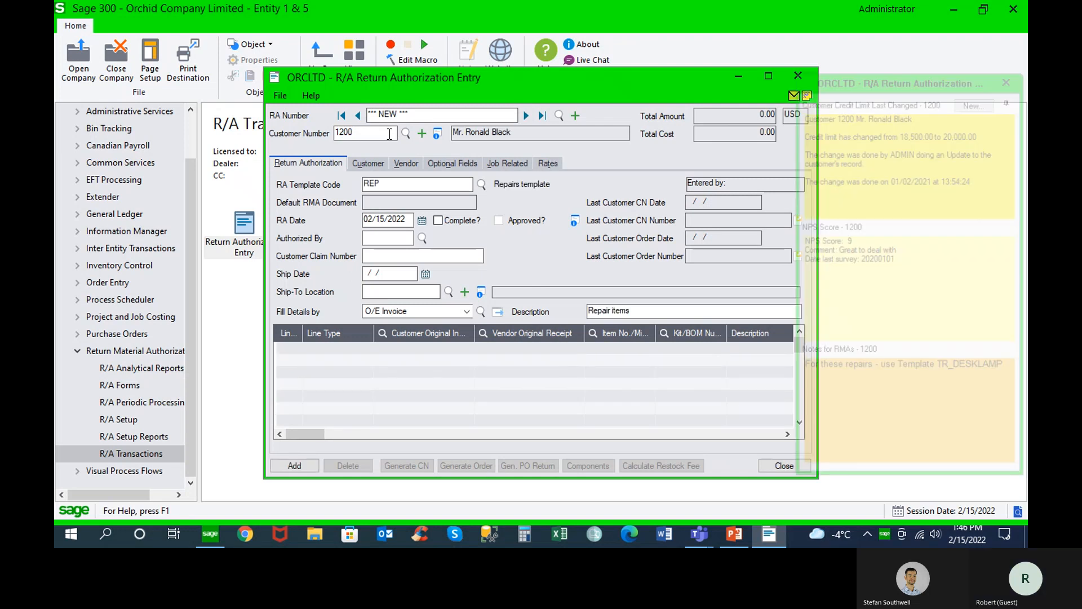
pyautogui.moveTo(507, 79); pyautogui.dragTo(441, 63)
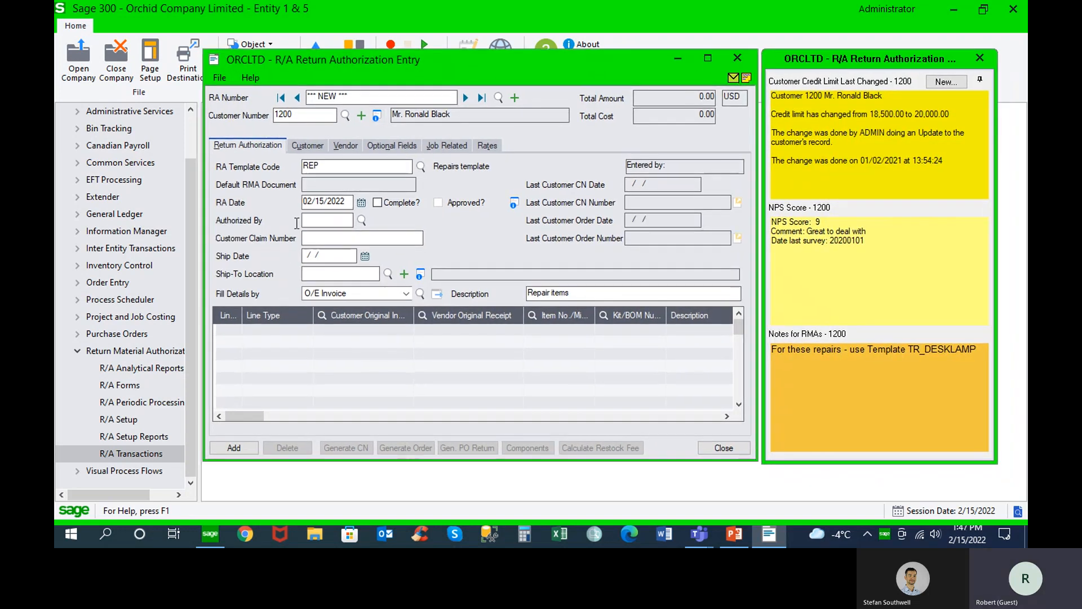
# Open RMA Templates in R/A Setup and examine the REP template's default description and the RET template's default comment
pyautogui.click(118, 419)
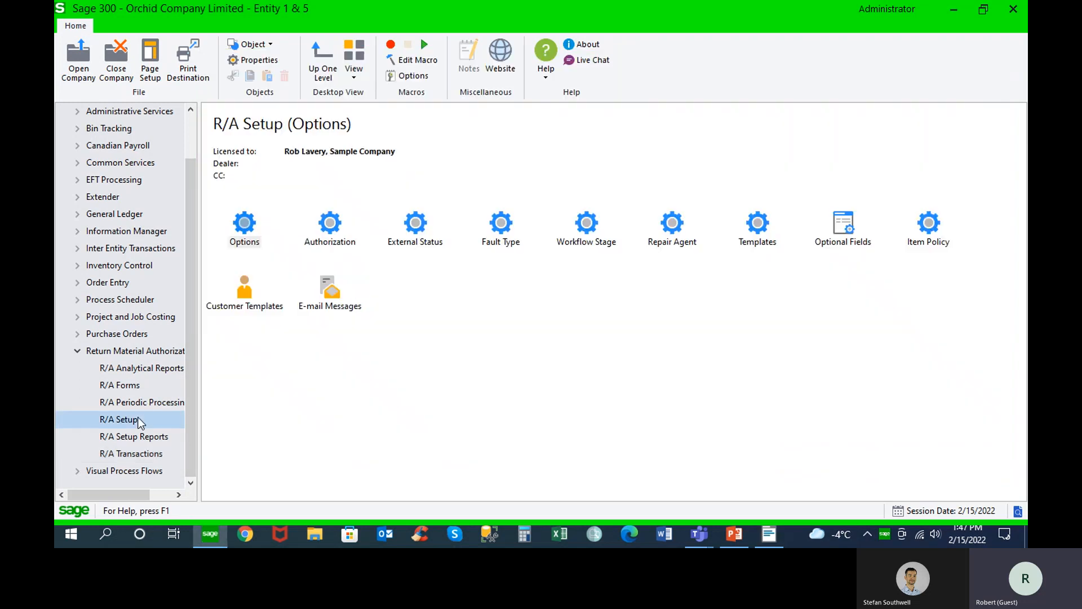
pyautogui.doubleClick(758, 224)
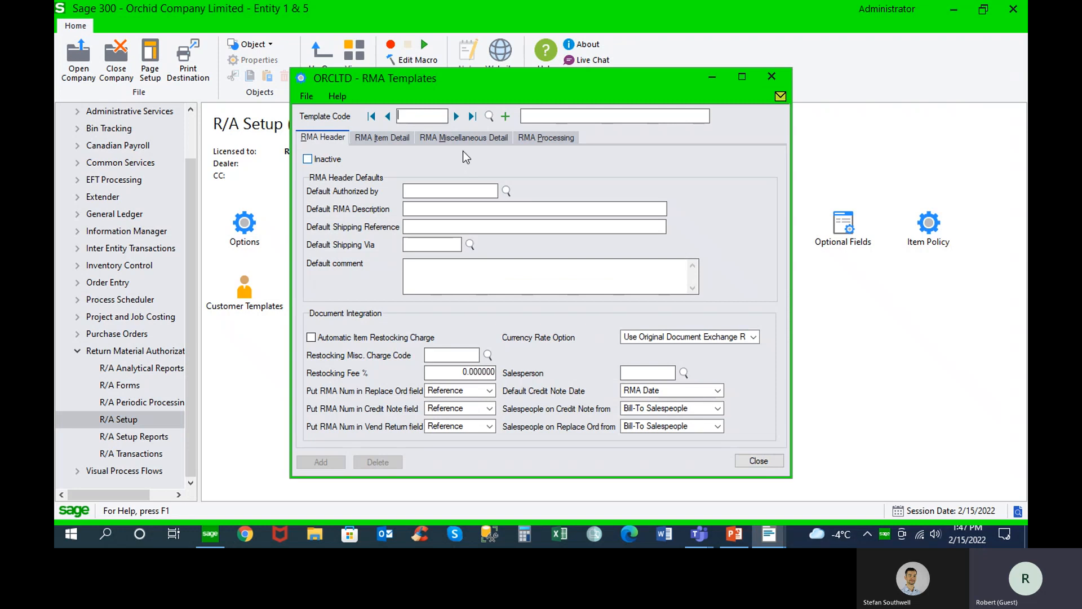
pyautogui.click(456, 117)
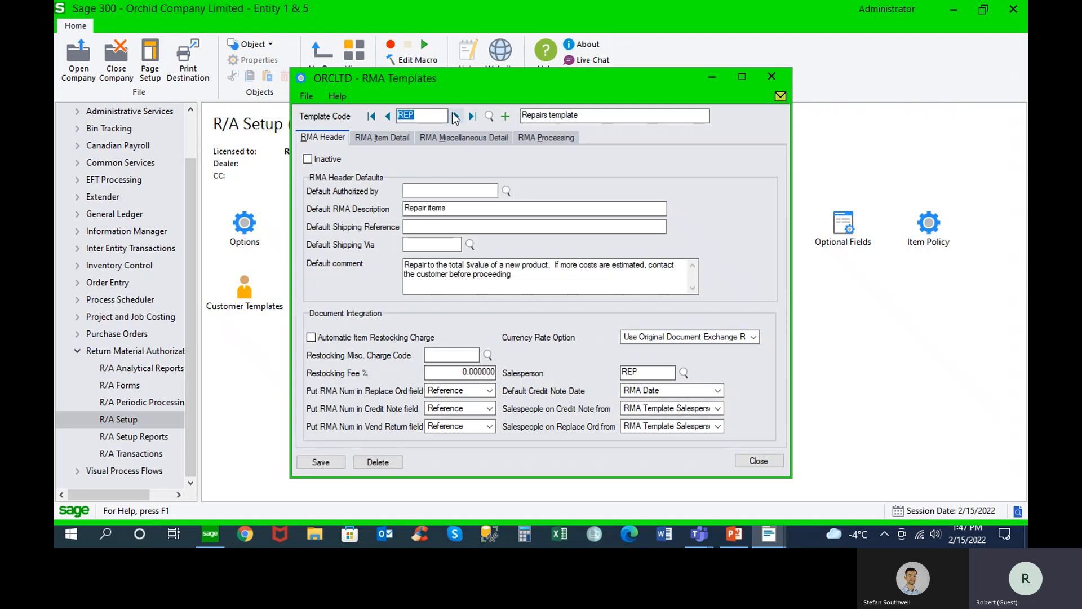
pyautogui.moveTo(444, 208); pyautogui.dragTo(398, 206)
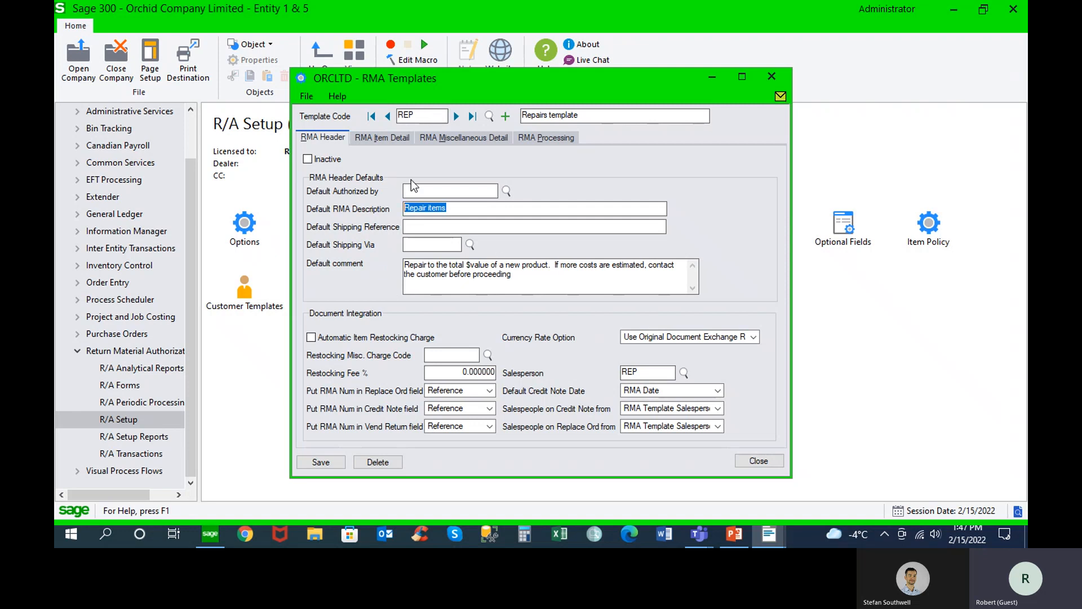
pyautogui.click(457, 117)
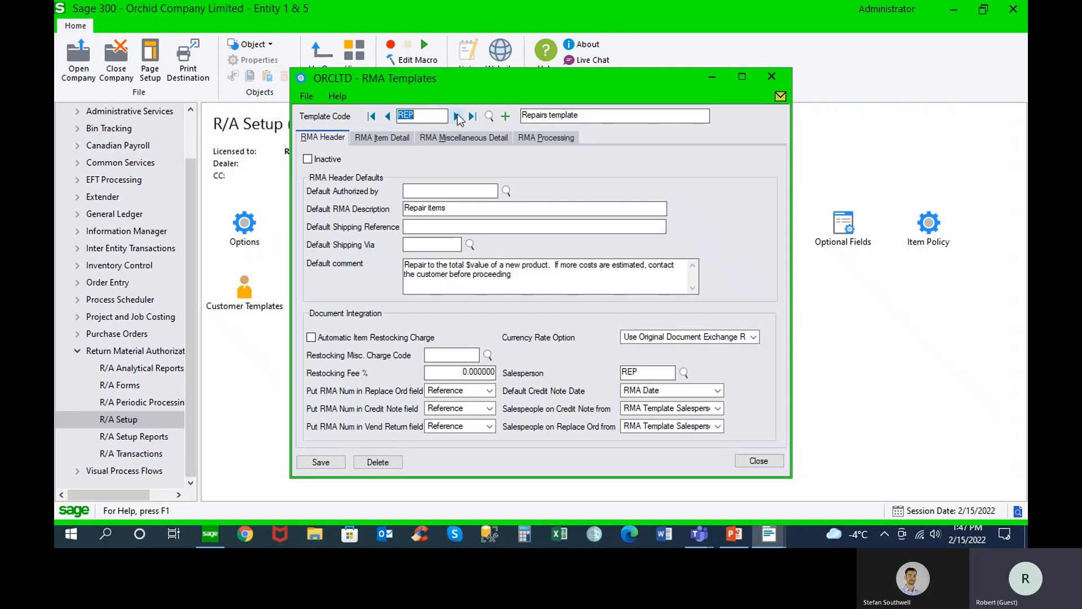
pyautogui.click(457, 117)
pyautogui.moveTo(580, 265); pyautogui.dragTo(612, 265)
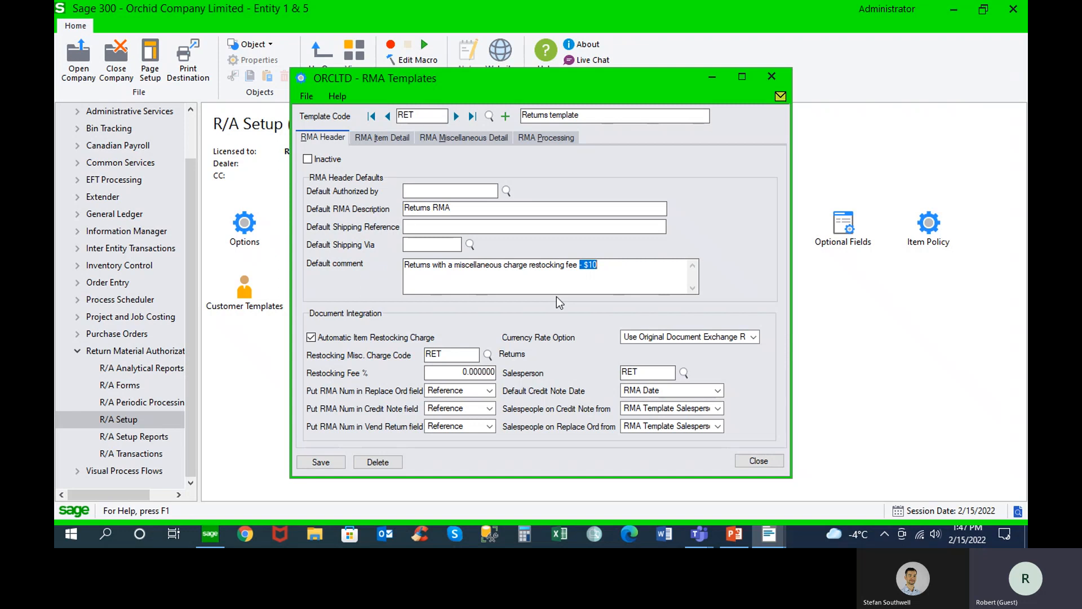
# Examine the RETPCT template's default comment and its item detail defaults, and close RMA Templates
pyautogui.click(457, 116)
pyautogui.moveTo(513, 265); pyautogui.dragTo(580, 262)
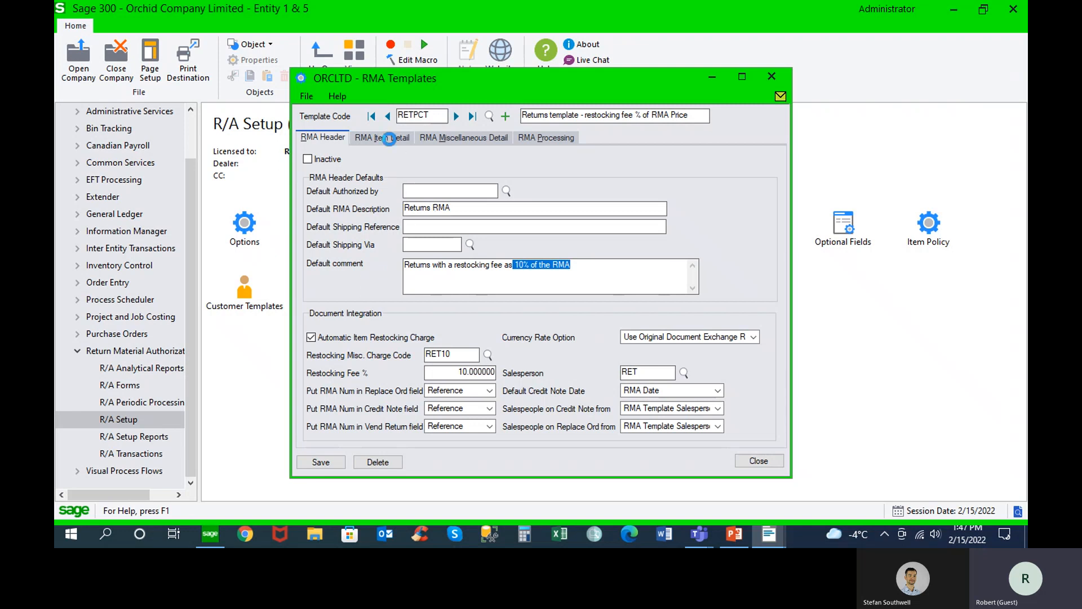
pyautogui.click(390, 140)
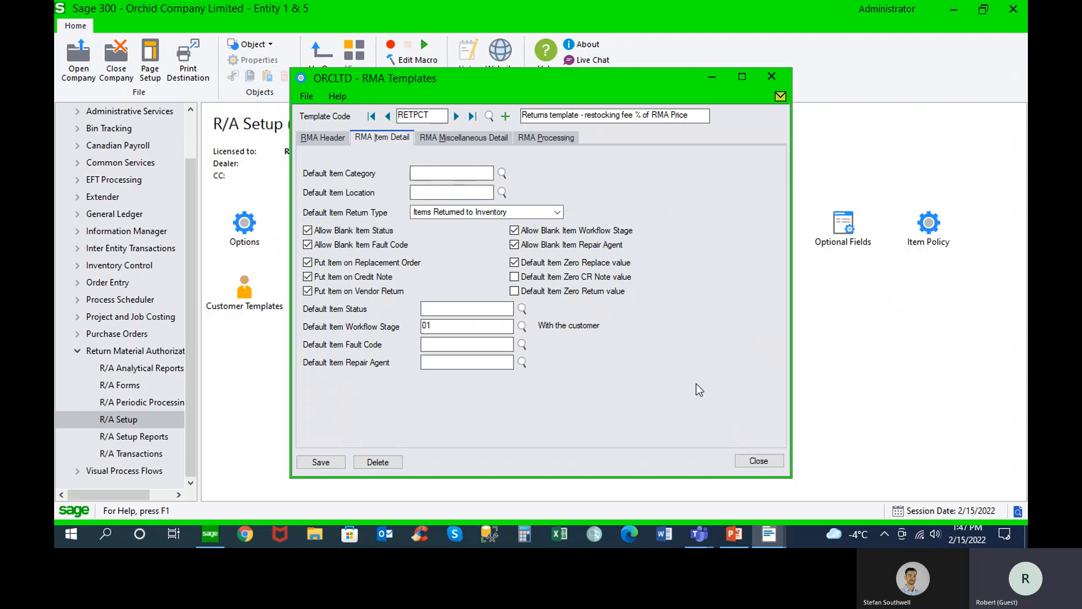
pyautogui.click(759, 461)
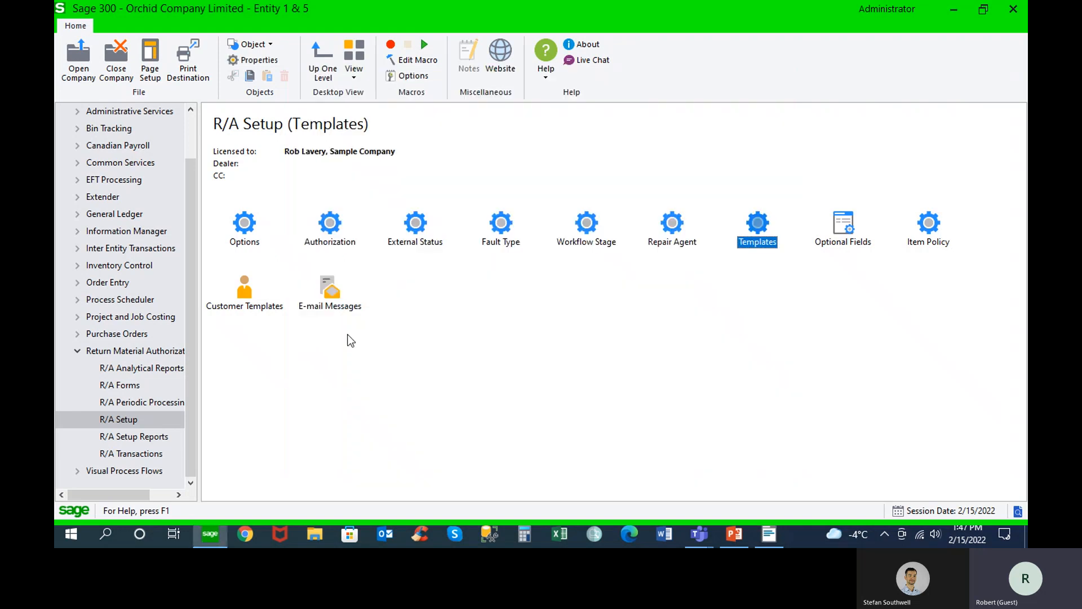
# Return to Return Authorization Entry in R/A Transactions and set the ship-to location to HOME
pyautogui.click(139, 455)
pyautogui.doubleClick(266, 244)
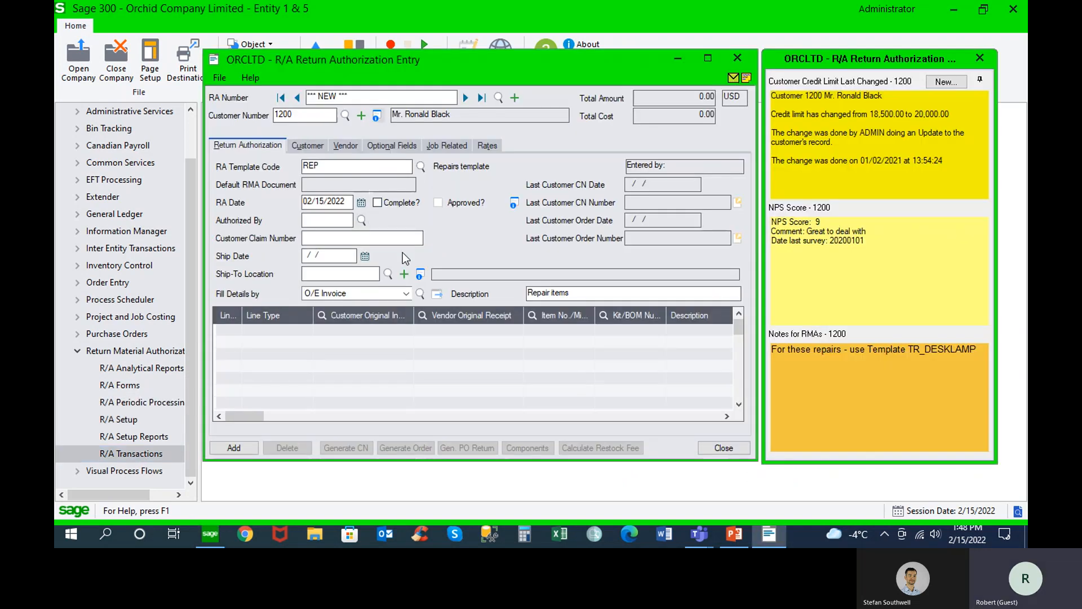
pyautogui.click(388, 274)
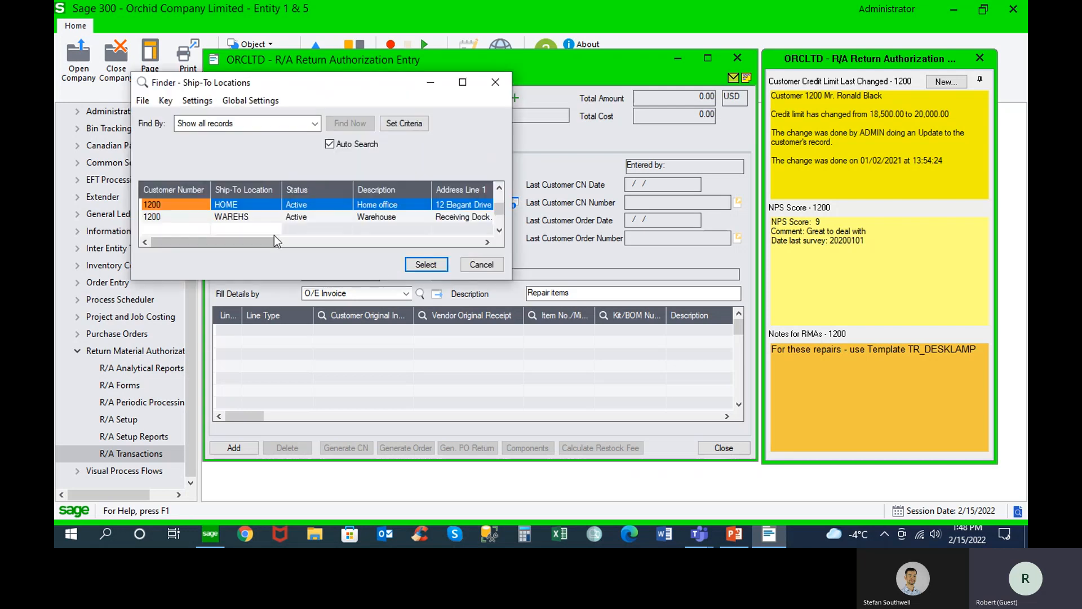
pyautogui.click(420, 263)
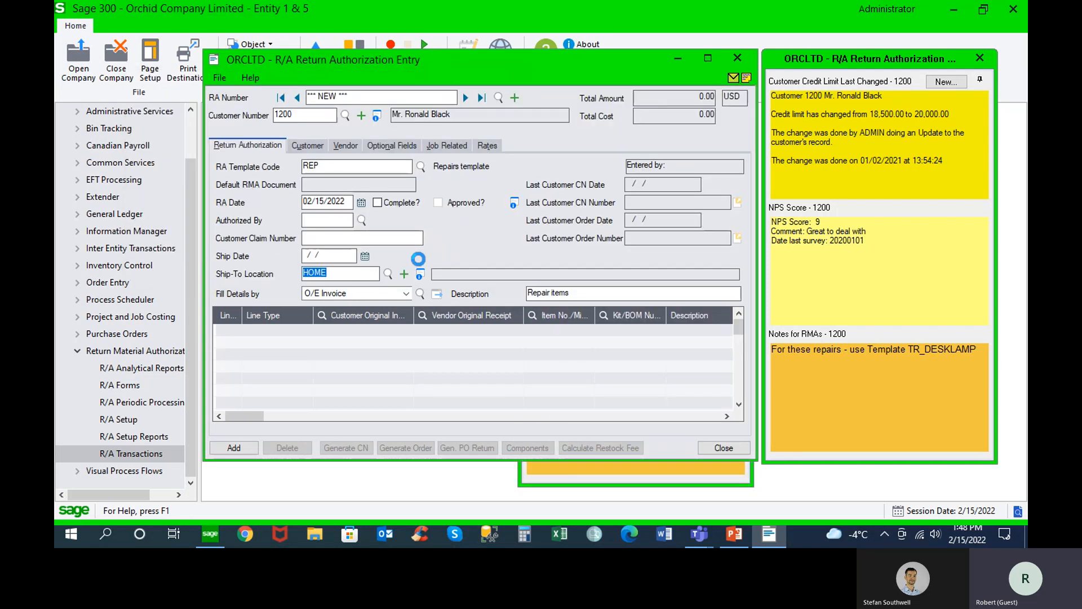
pyautogui.click(422, 293)
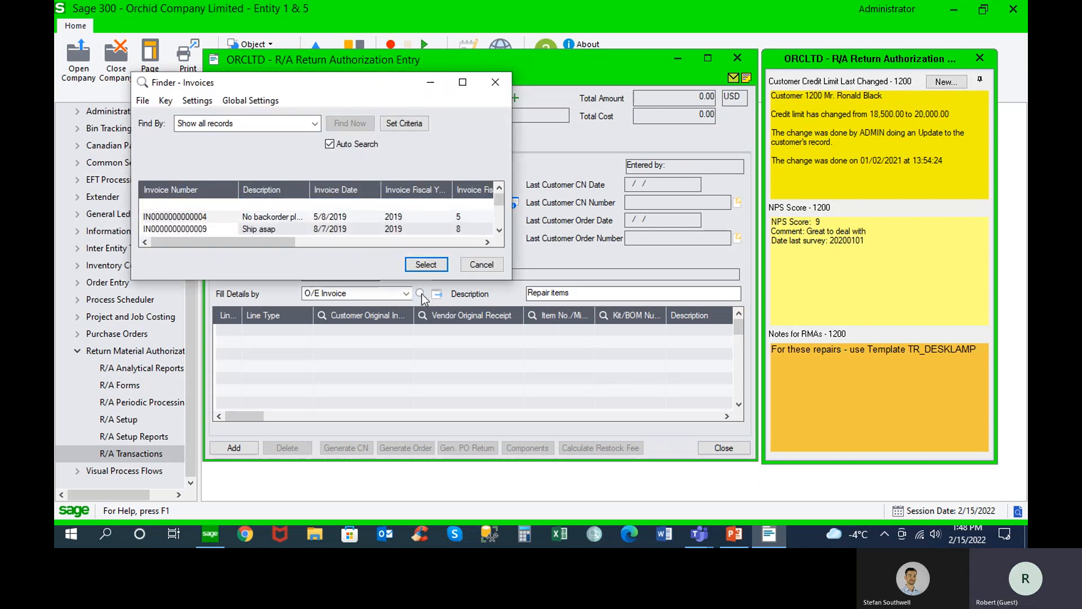
pyautogui.click(205, 225)
pyautogui.doubleClick(204, 222)
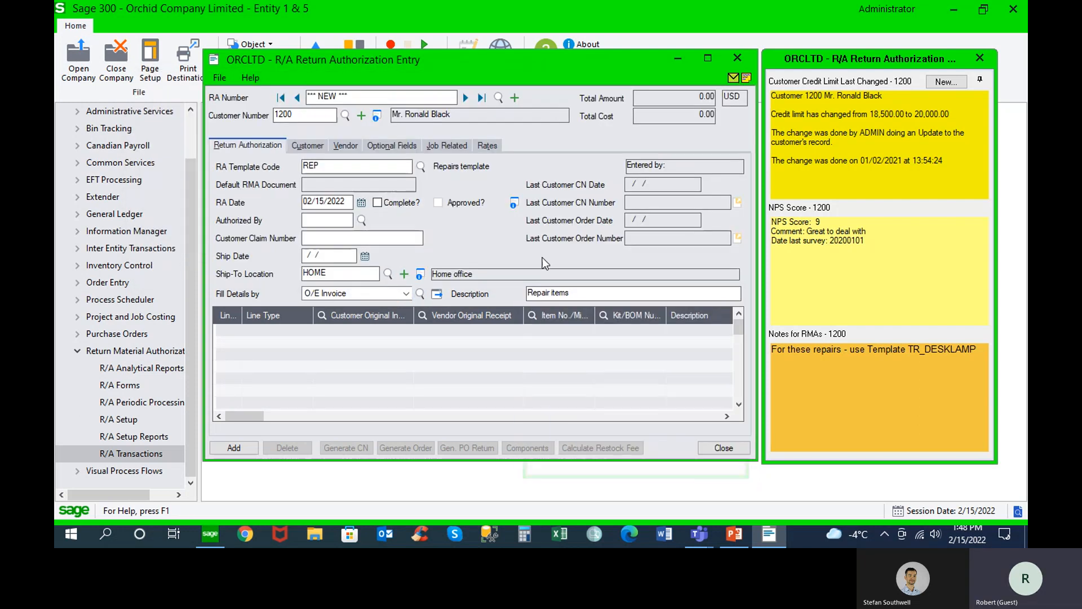
pyautogui.click(405, 293)
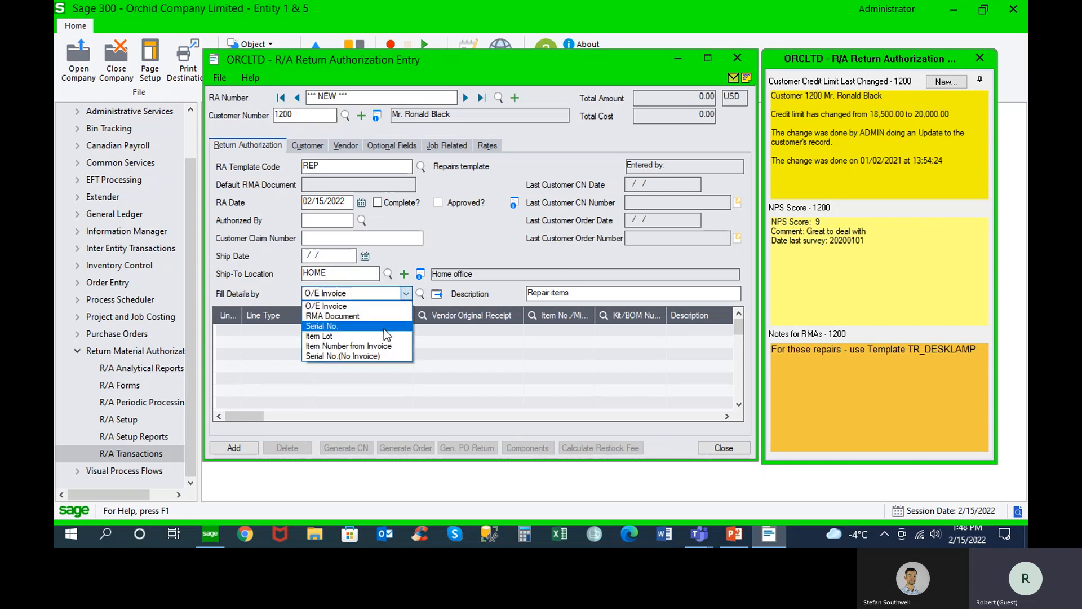
pyautogui.click(406, 295)
pyautogui.click(437, 293)
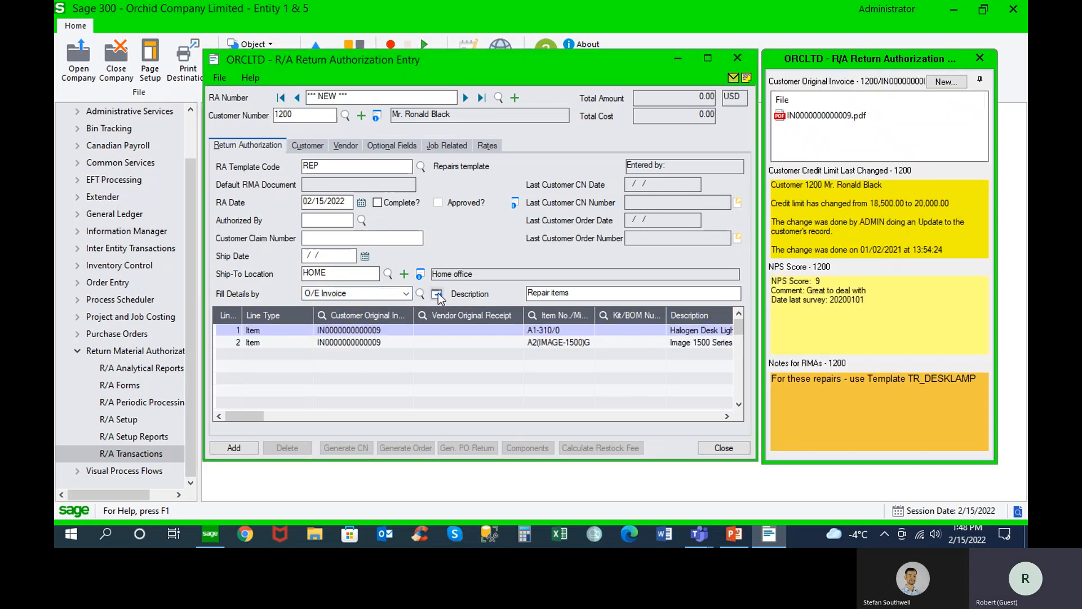
# Set the return quantity to 1 for item A1-310/0, the Halogen Desk Light
pyautogui.moveTo(618, 65); pyautogui.dragTo(516, 36)
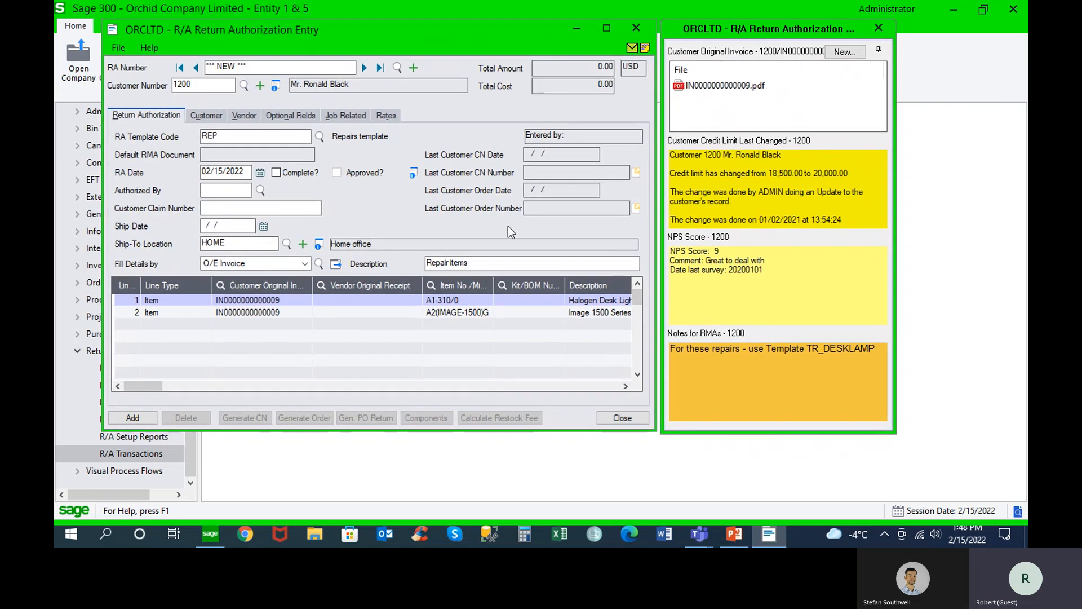
pyautogui.moveTo(155, 386); pyautogui.dragTo(204, 384)
pyautogui.click(404, 301)
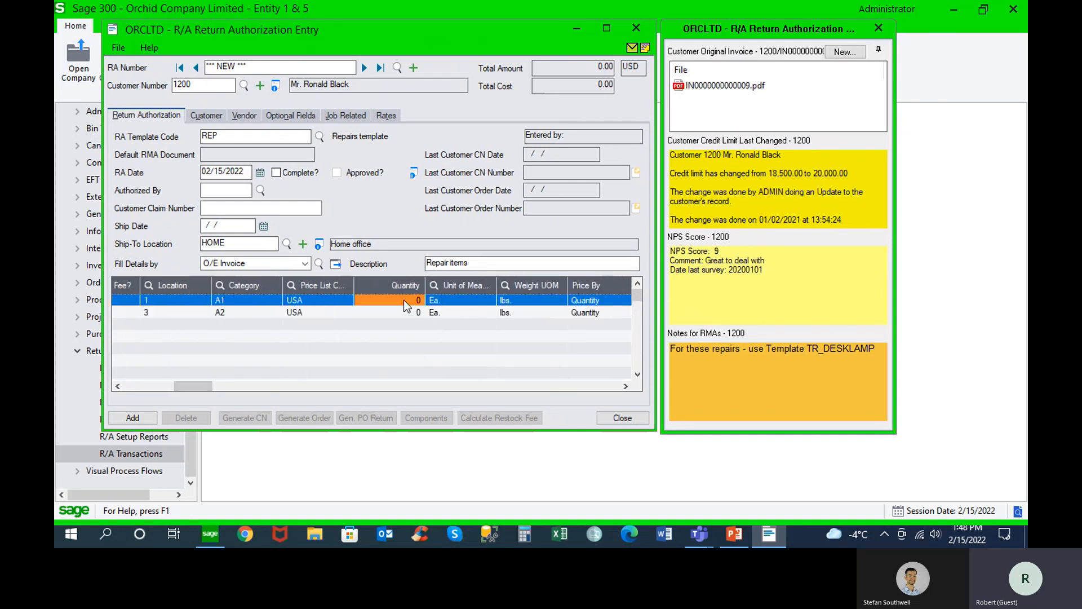
pyautogui.write('1')
pyautogui.press('Tab')
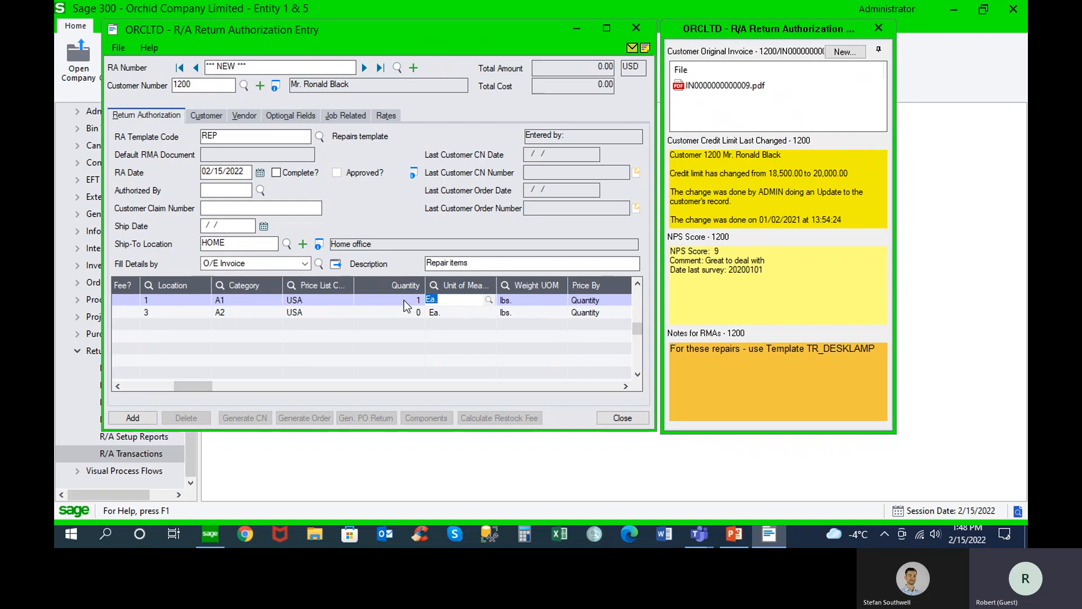
pyautogui.moveTo(202, 384); pyautogui.dragTo(107, 386)
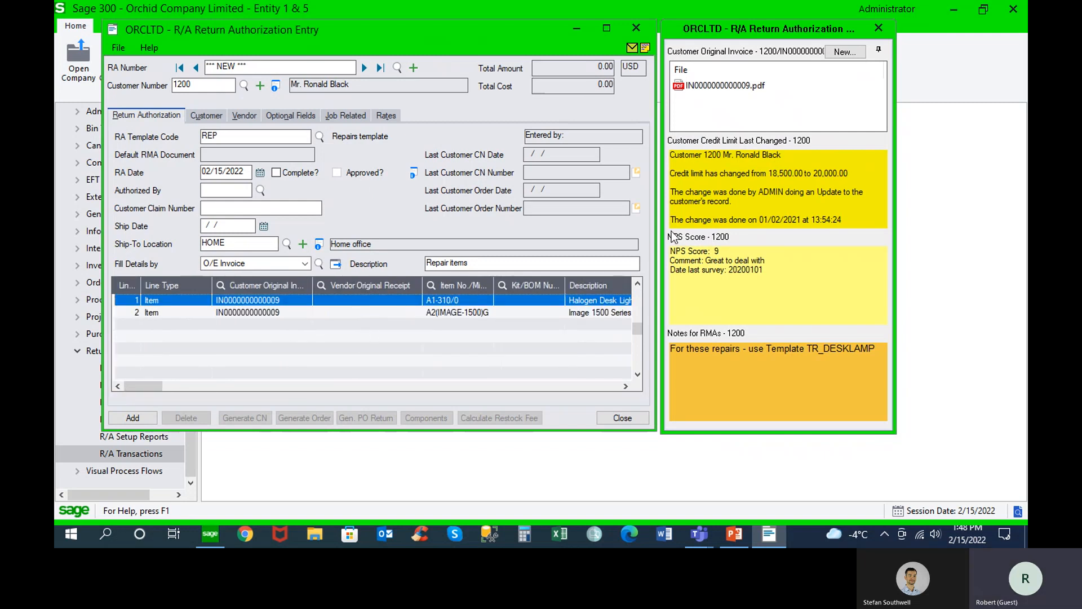
# Add the repair return authorization without printing the RA instruction
pyautogui.click(142, 418)
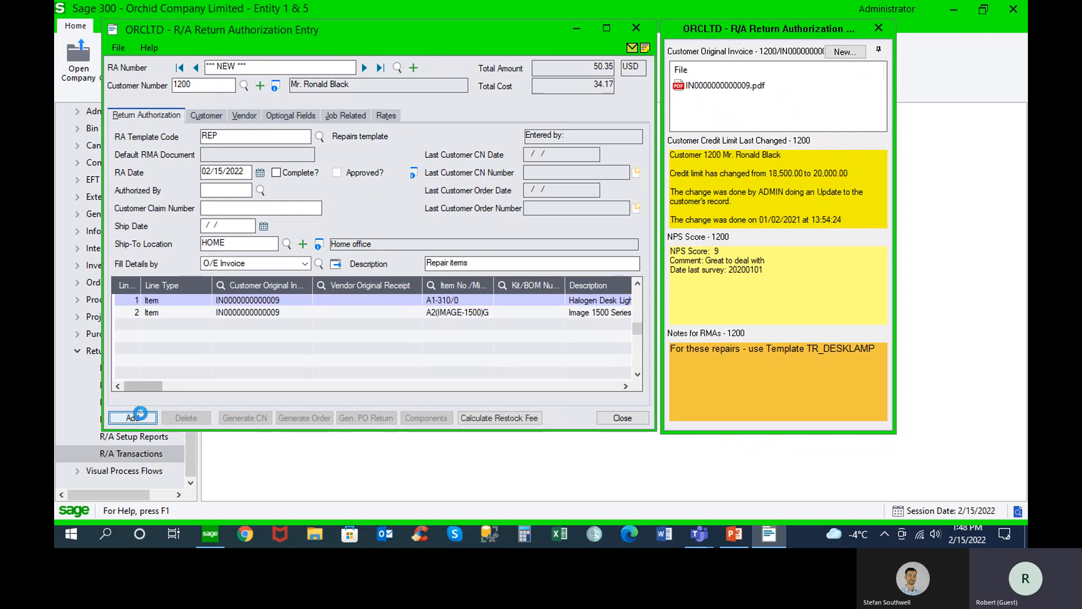
pyautogui.click(140, 415)
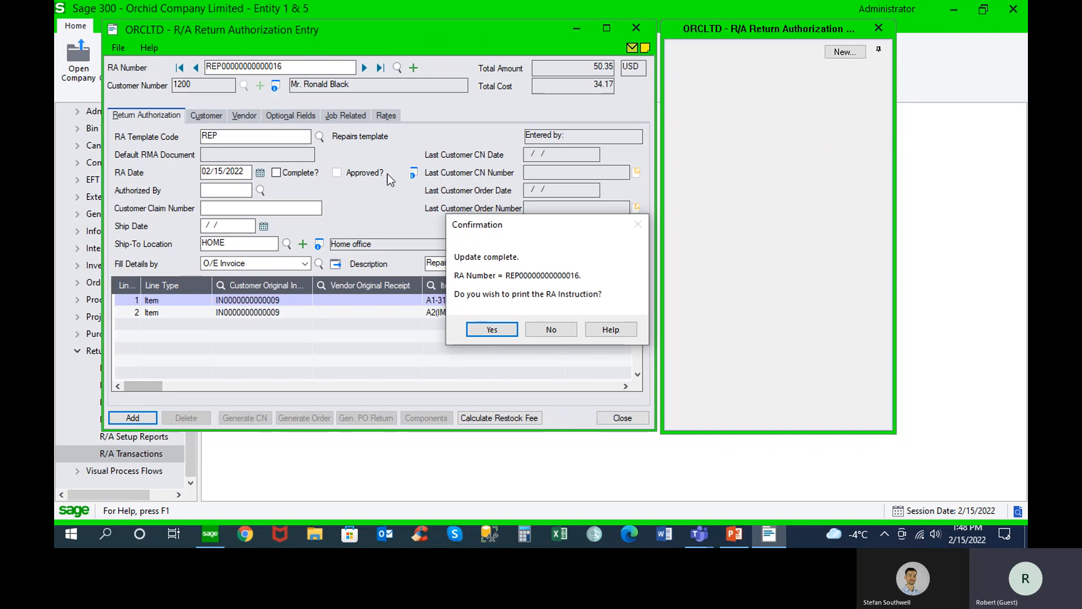
pyautogui.click(561, 330)
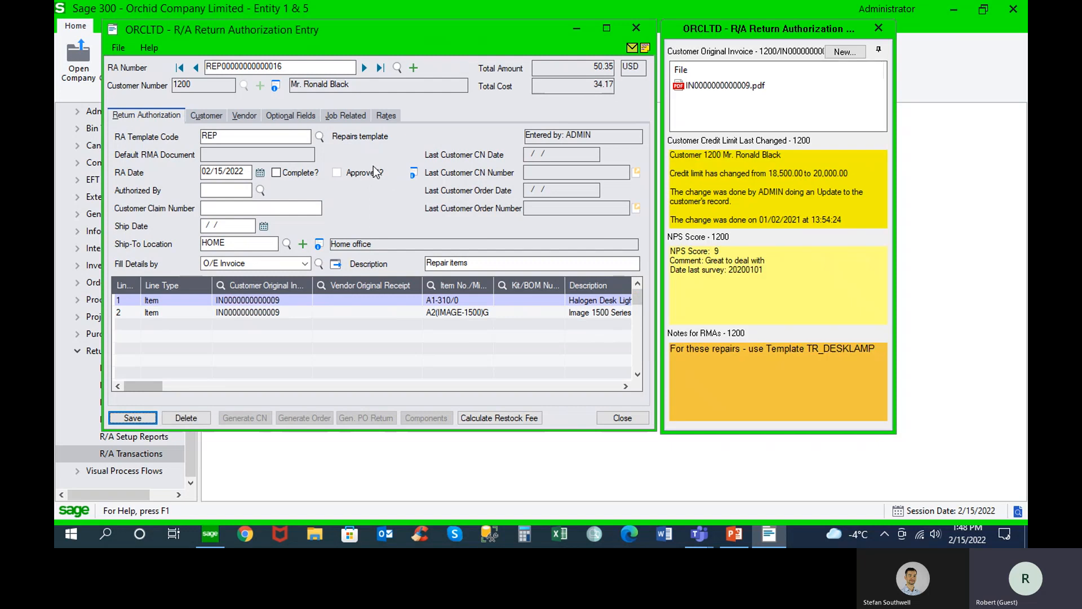
# Start a new return authorization with the RETPCT template and select the retail customer with short name KERSH
pyautogui.click(414, 67)
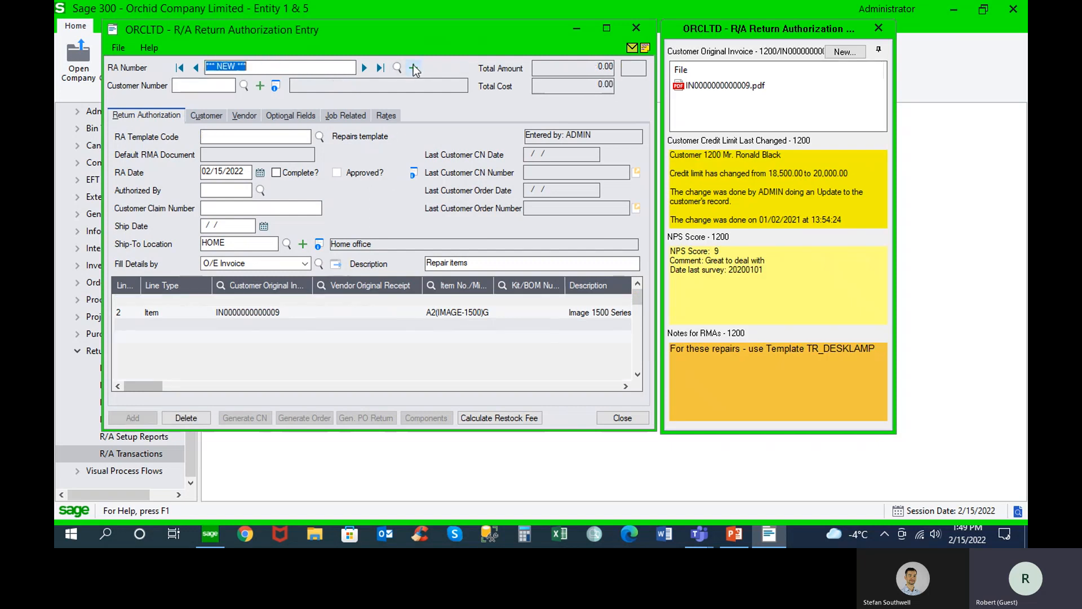
pyautogui.click(320, 137)
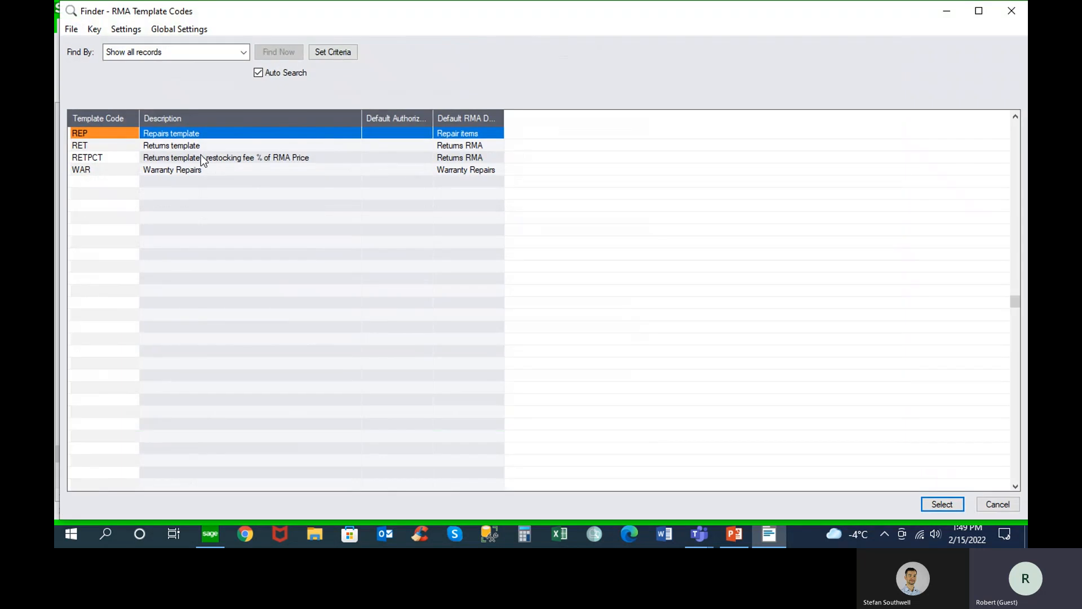
pyautogui.doubleClick(190, 158)
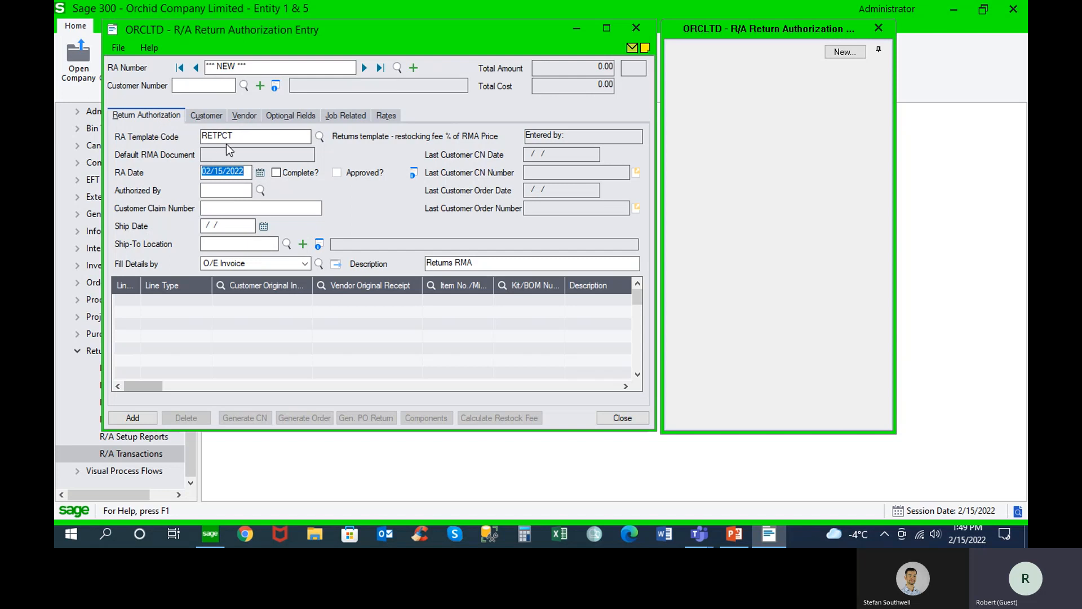
pyautogui.click(204, 86)
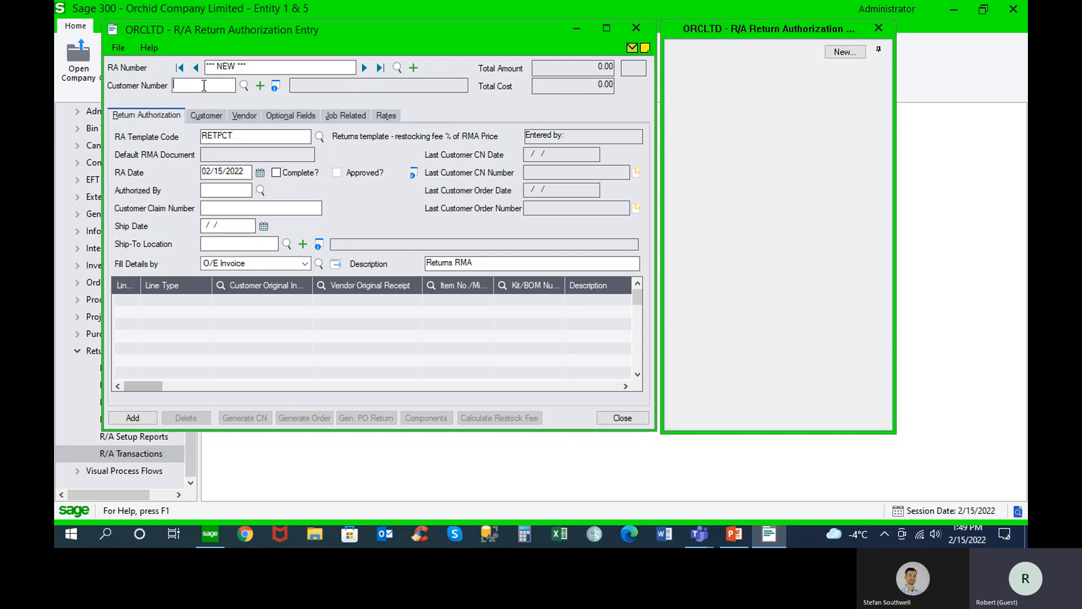
pyautogui.click(244, 85)
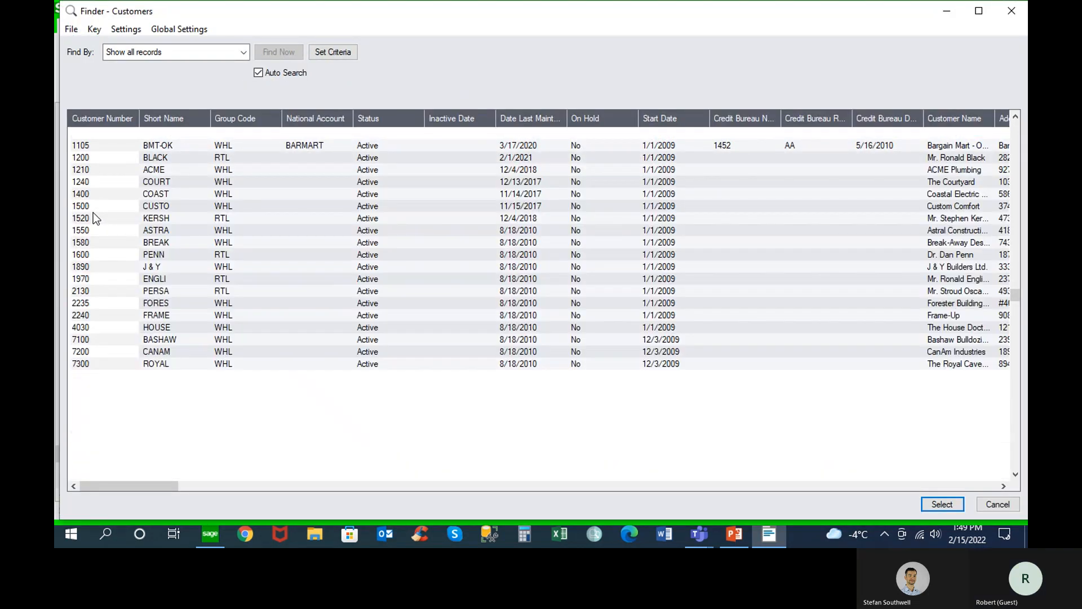
pyautogui.doubleClick(93, 213)
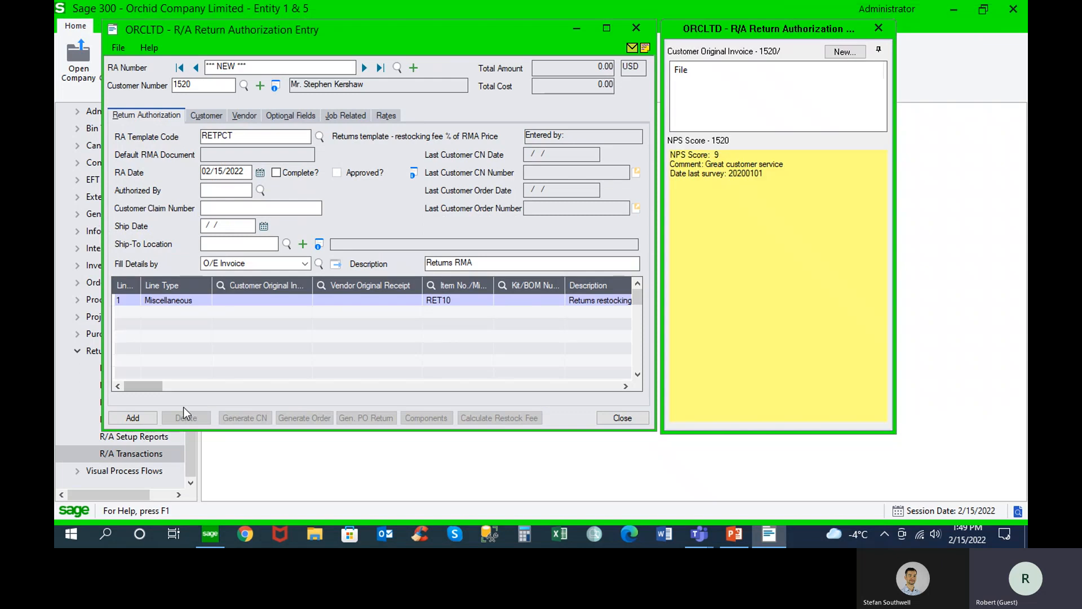
pyautogui.click(143, 383)
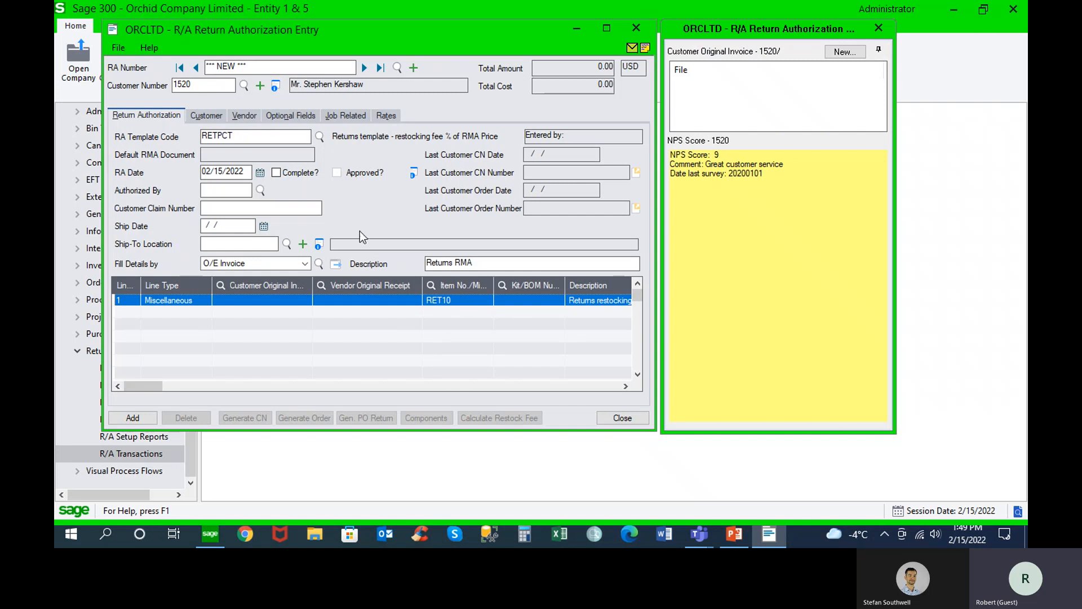
pyautogui.click(318, 264)
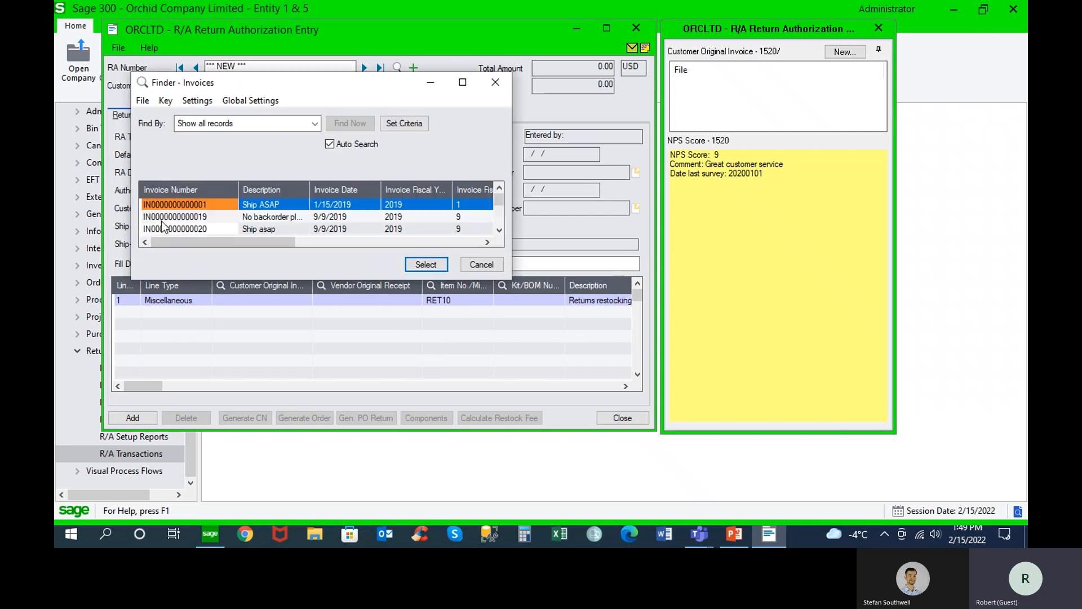
pyautogui.doubleClick(162, 220)
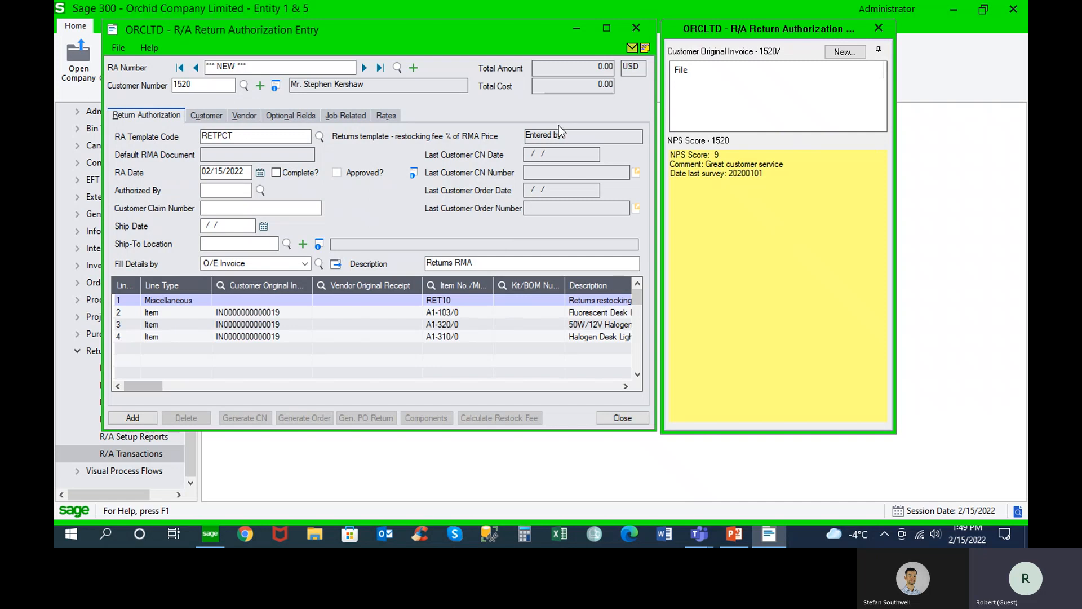
# Set the return quantity to 1 on the Fluorescent Desk Lamp line, item A1-103/0
pyautogui.moveTo(545, 32); pyautogui.dragTo(644, 42)
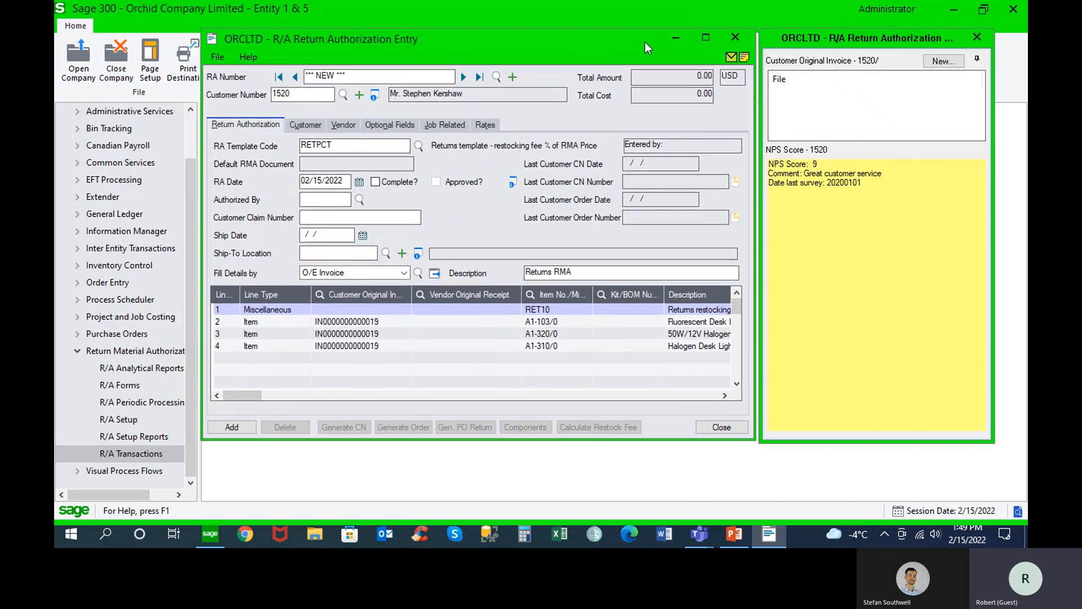
pyautogui.click(267, 324)
pyautogui.click(275, 397)
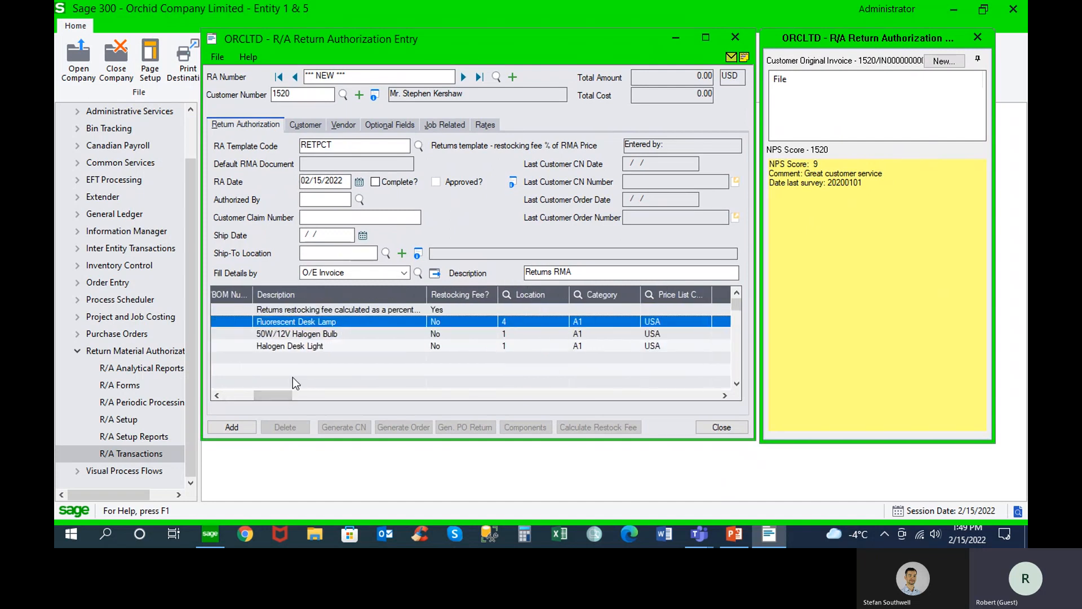
pyautogui.moveTo(285, 395); pyautogui.dragTo(322, 397)
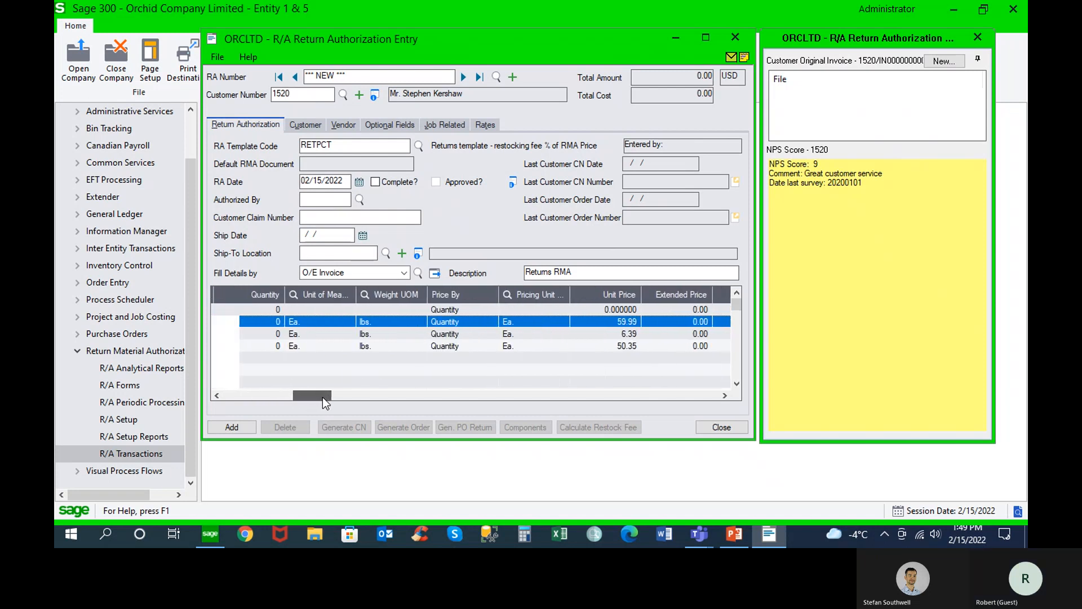
pyautogui.click(262, 326)
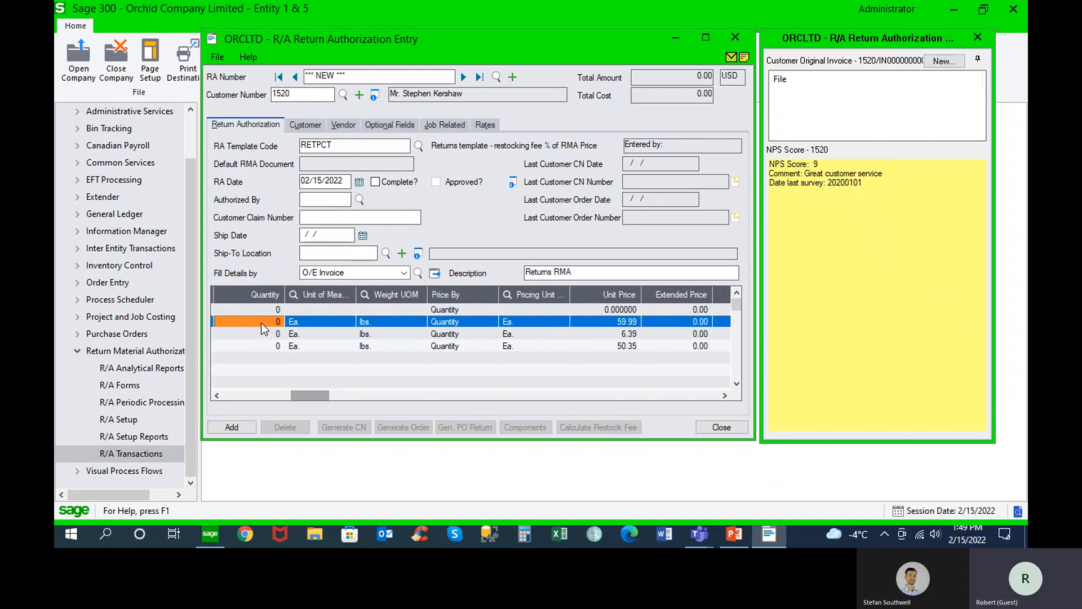
pyautogui.write('1')
pyautogui.press('Tab')
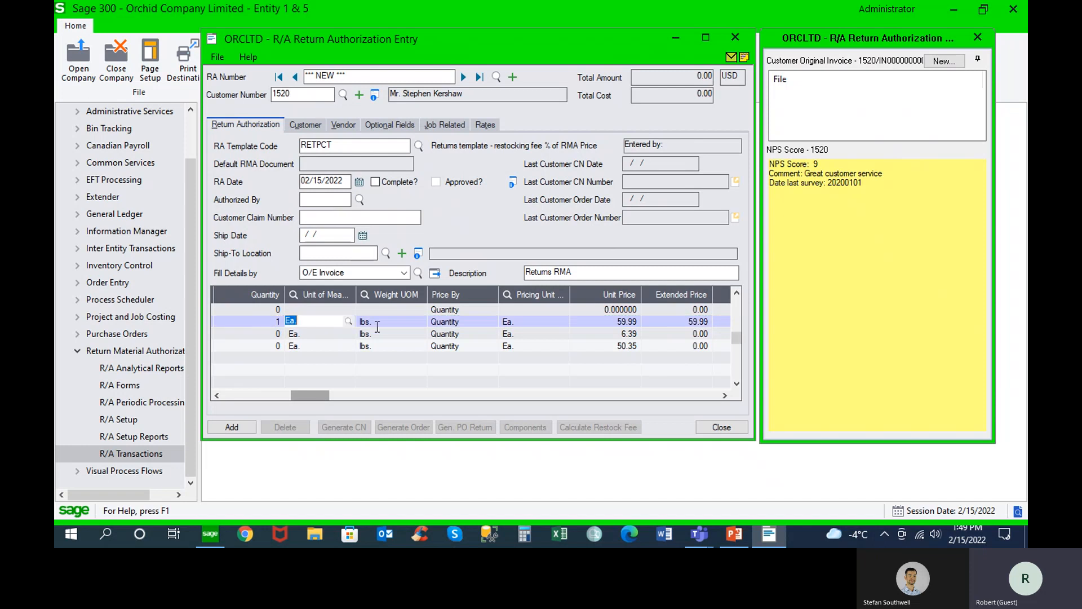
pyautogui.click(628, 322)
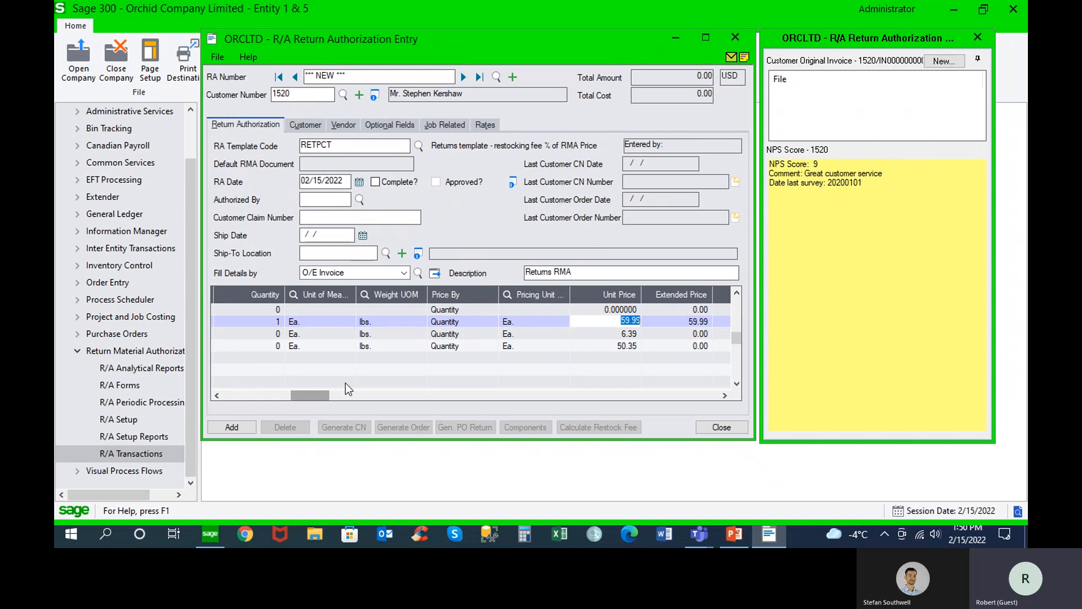
# Add the RETPCT return authorization, open its return instruction print options and close them without printing
pyautogui.click(236, 423)
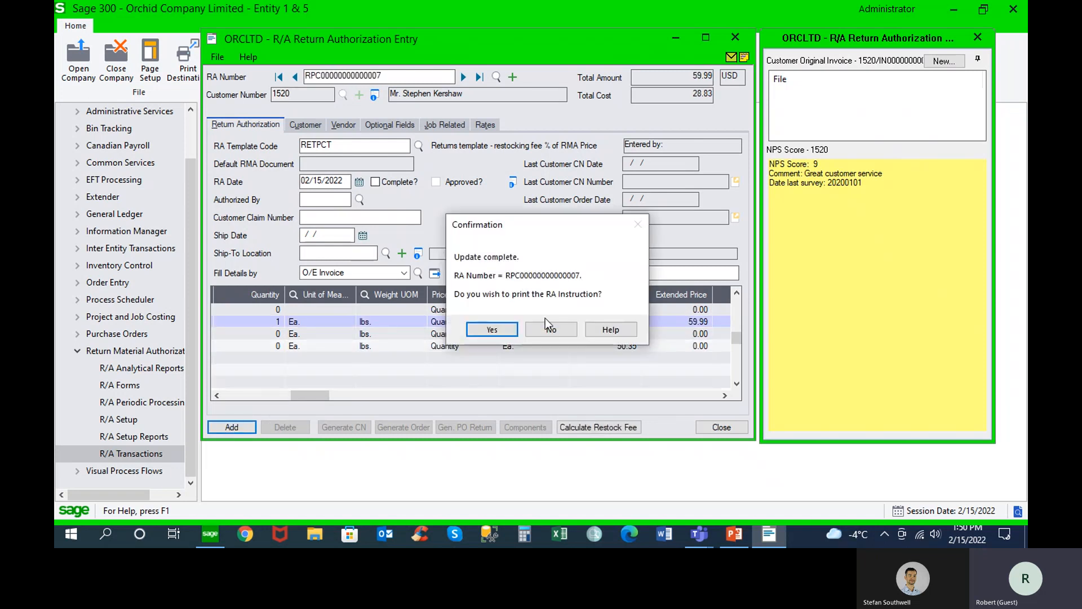
pyautogui.click(491, 328)
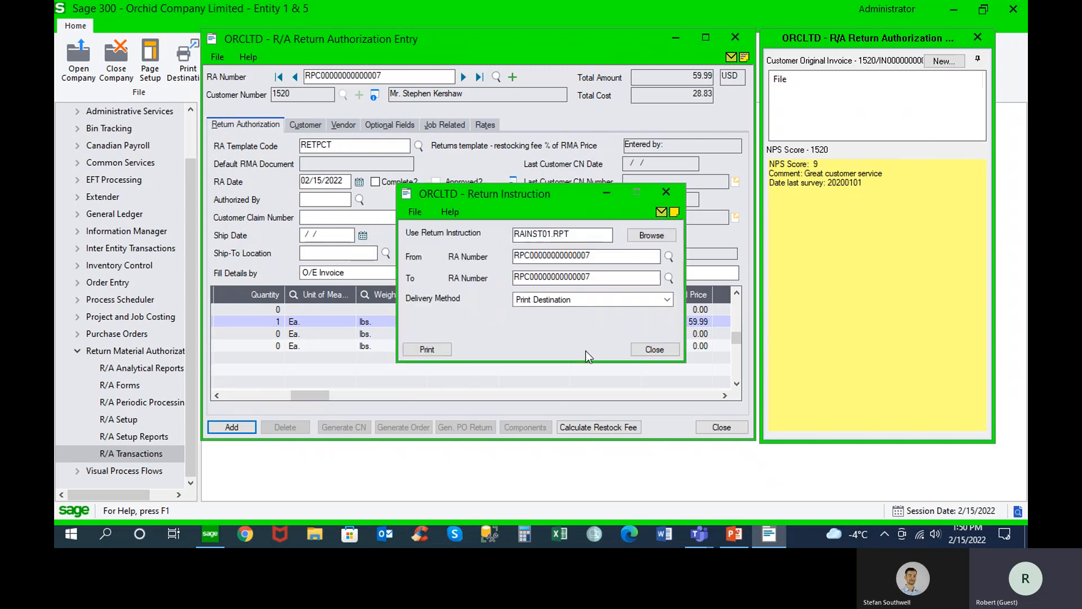
pyautogui.click(654, 349)
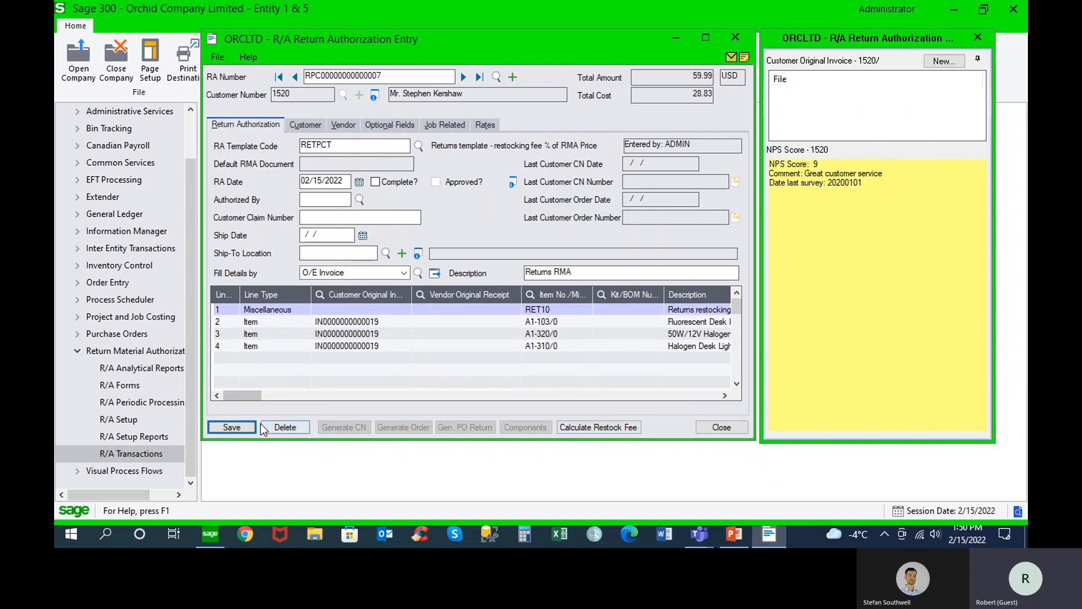
# Calculate the restocking fee for the RETPCT return authorization, save the authorization and dismiss the warnings
pyautogui.click(256, 394)
pyautogui.moveTo(256, 394); pyautogui.dragTo(329, 398)
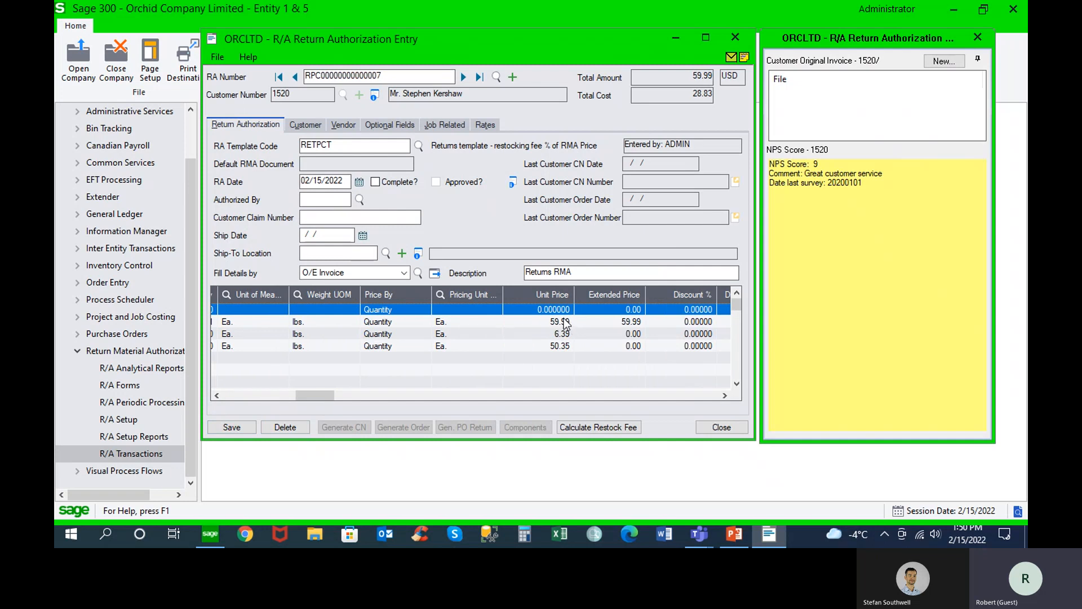
pyautogui.click(583, 427)
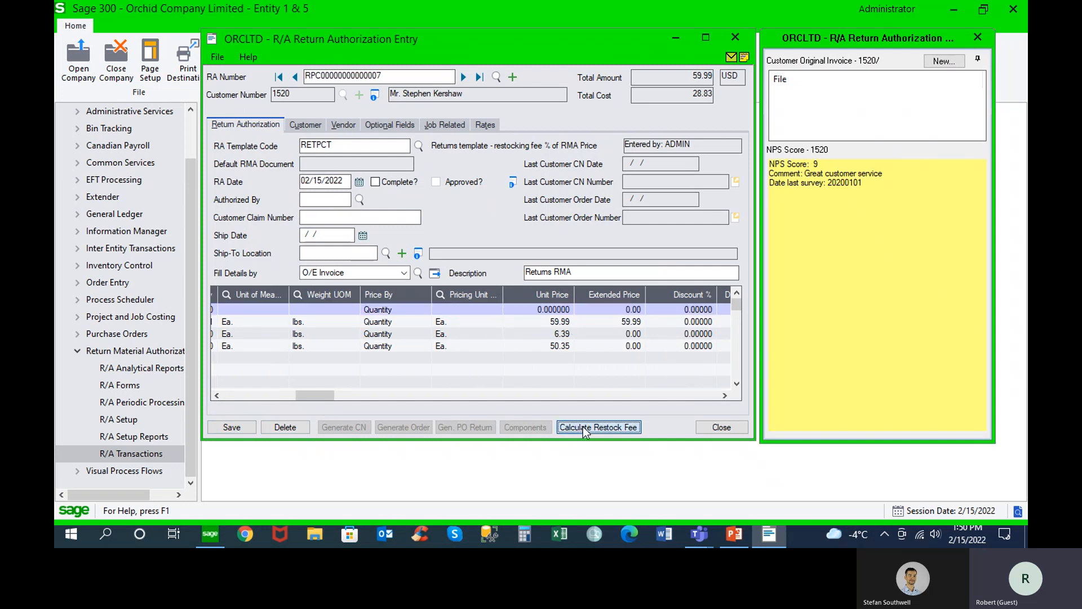
pyautogui.click(635, 311)
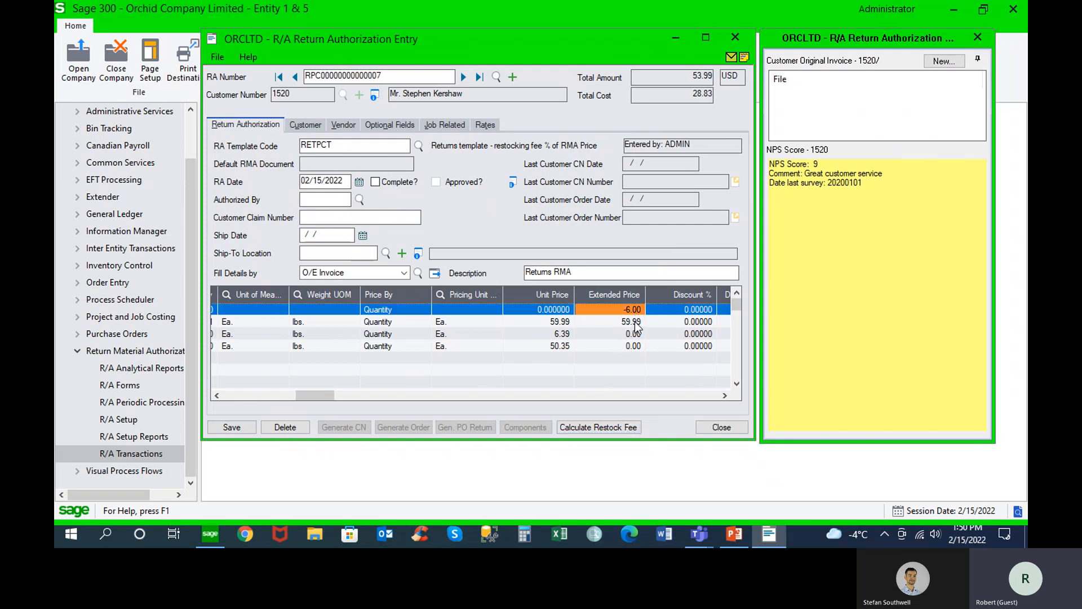
pyautogui.click(240, 430)
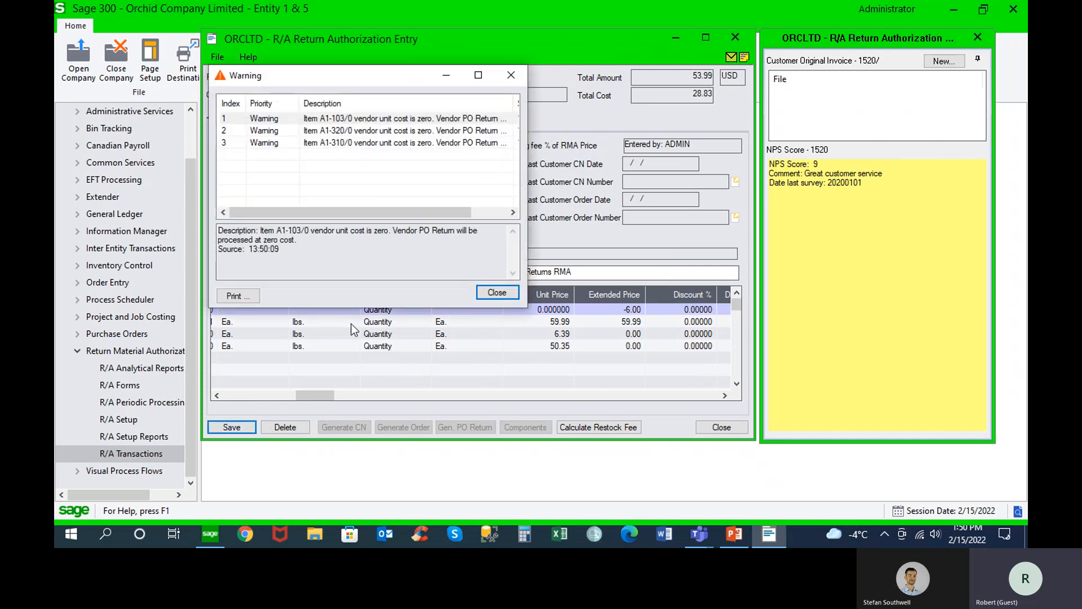
pyautogui.click(498, 292)
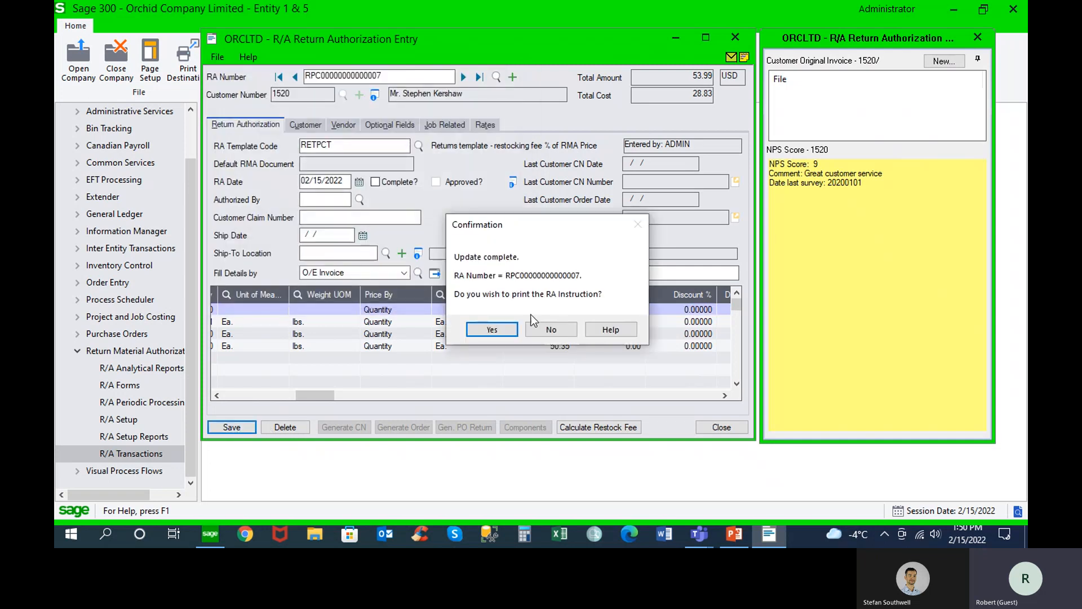
# Preview the return instruction with RAINST01.RPT and delivery method Print Destination, review its contents, and close the preview and print options
pyautogui.click(505, 327)
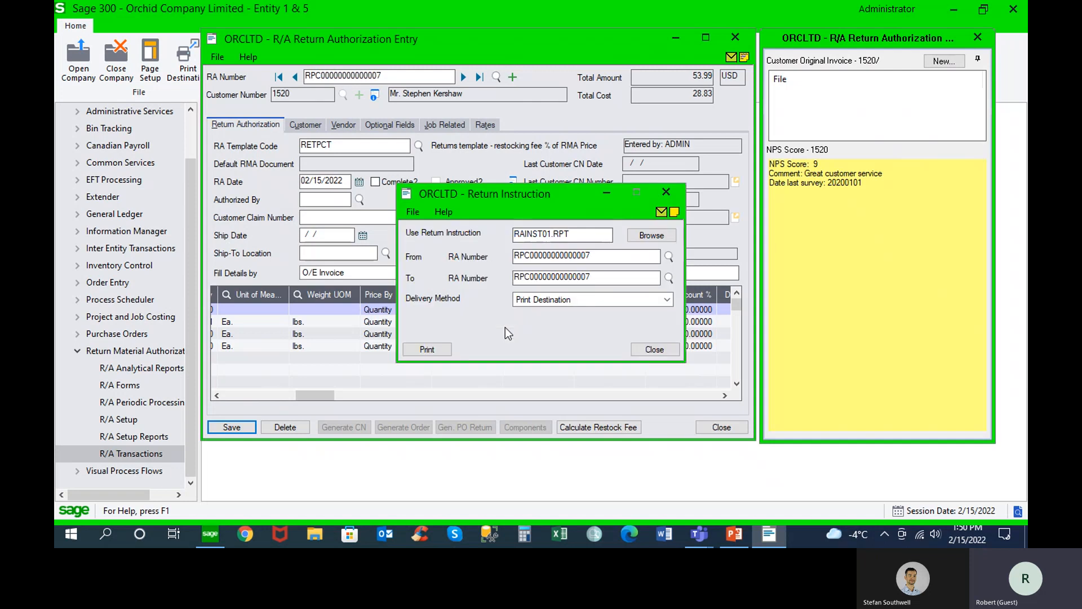
pyautogui.click(669, 299)
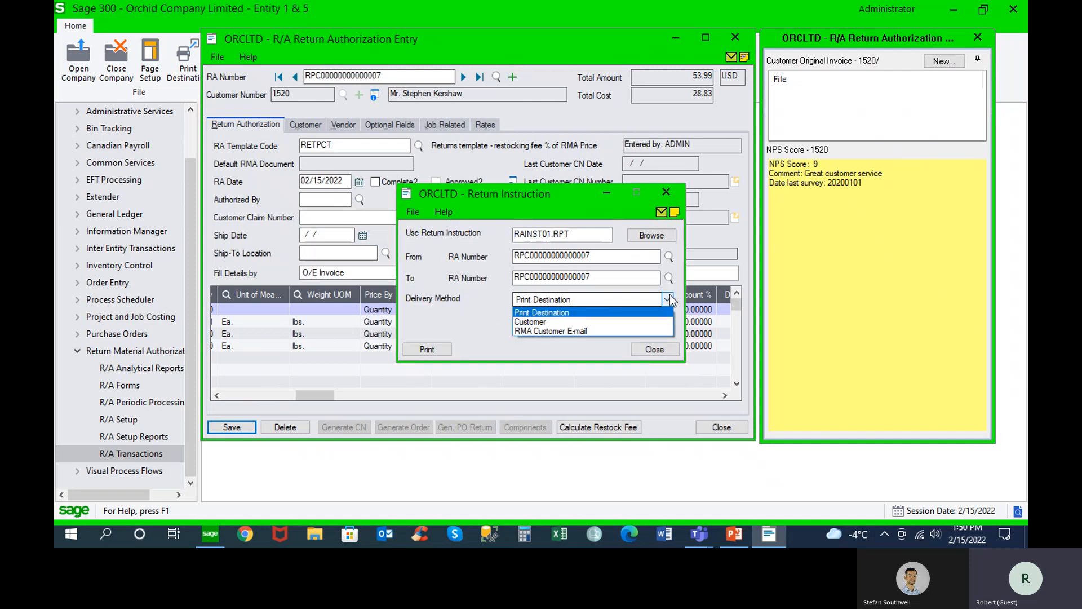
pyautogui.click(652, 313)
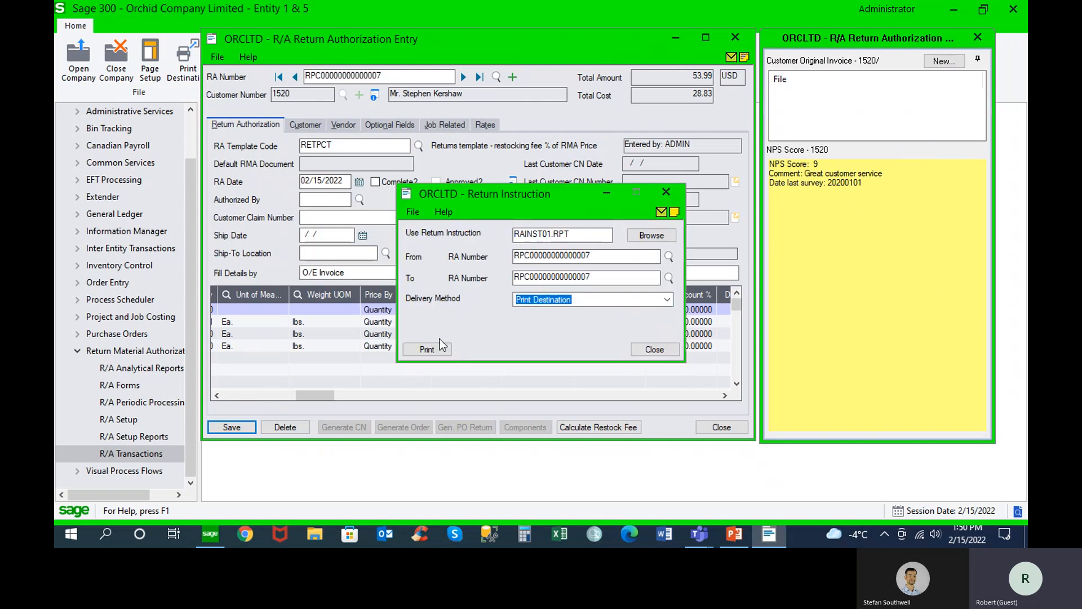
pyautogui.click(428, 349)
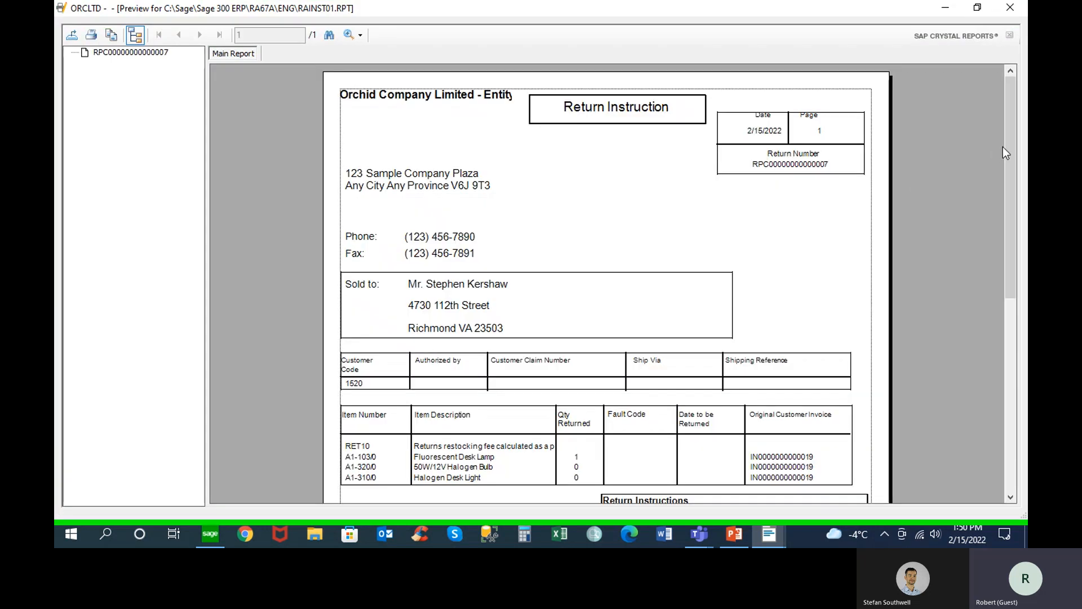
pyautogui.moveTo(1002, 147); pyautogui.dragTo(1012, 232)
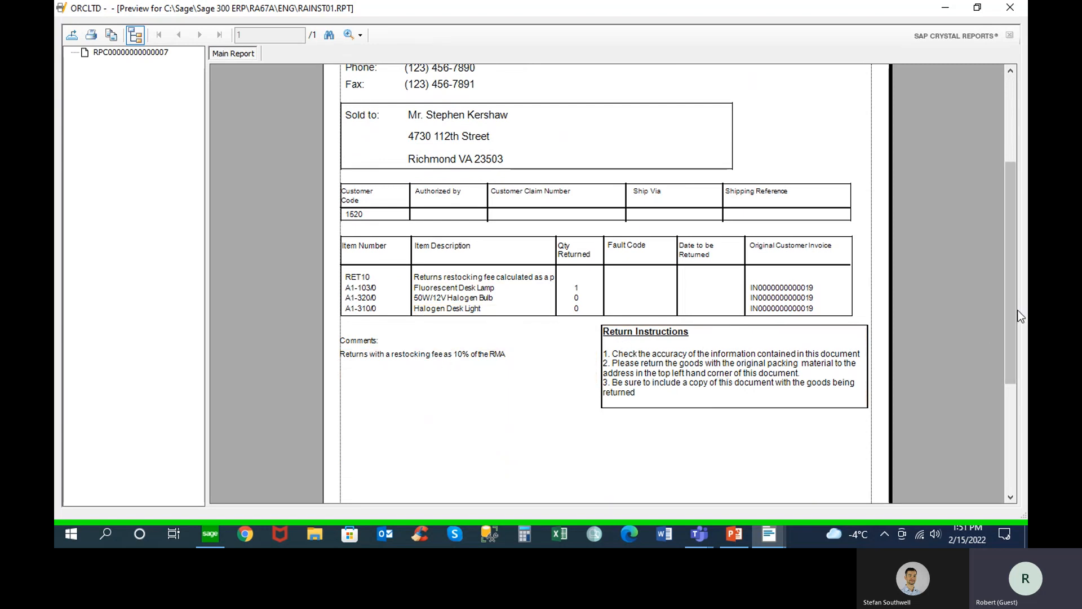
pyautogui.moveTo(1009, 306); pyautogui.dragTo(1013, 250)
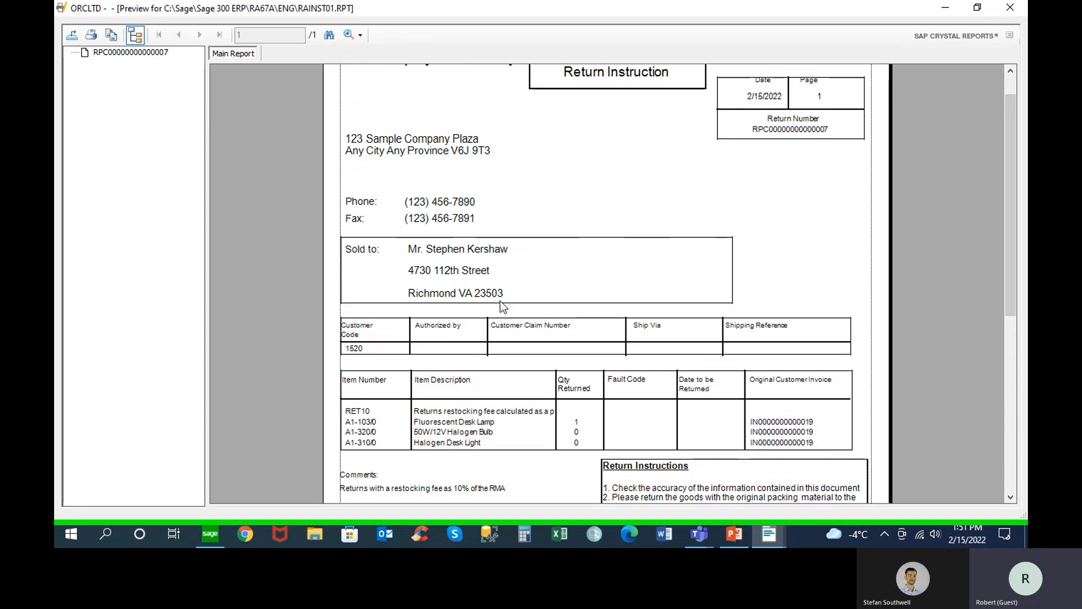
pyautogui.moveTo(1013, 196); pyautogui.dragTo(1010, 137)
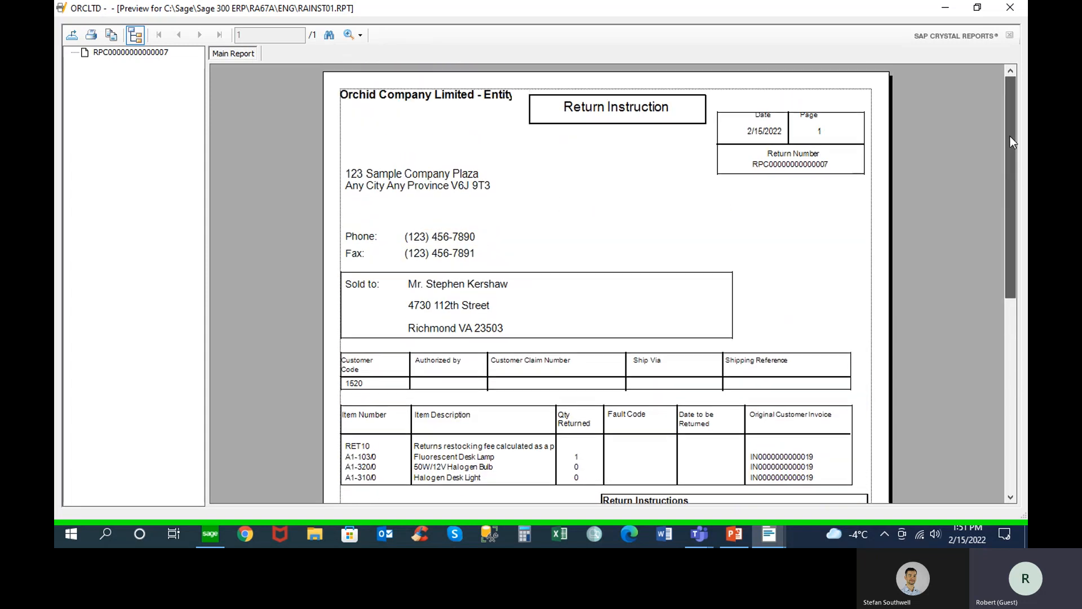
pyautogui.click(1010, 7)
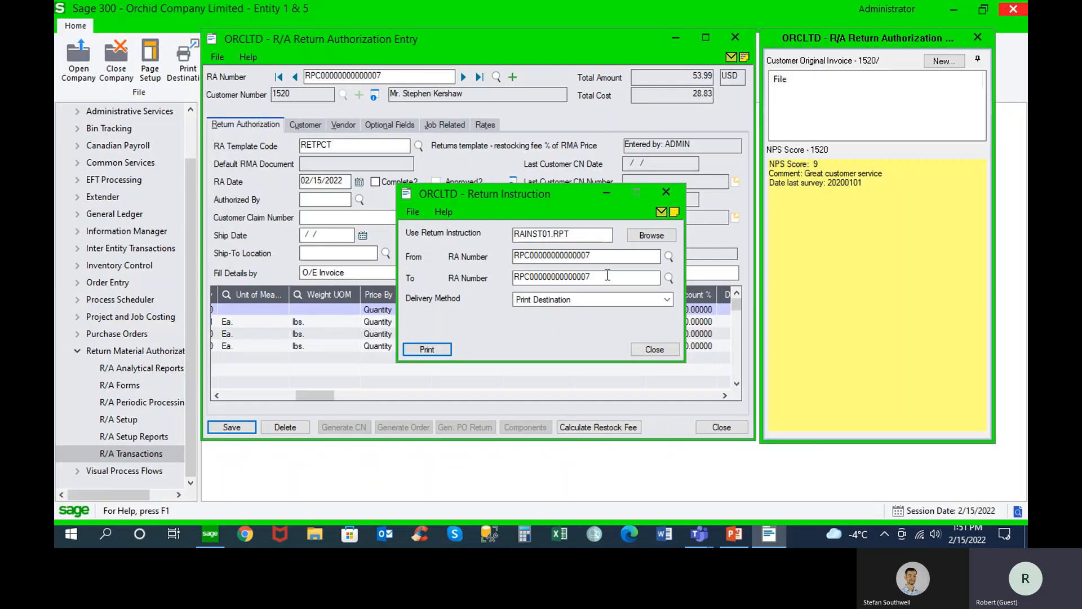
pyautogui.click(652, 351)
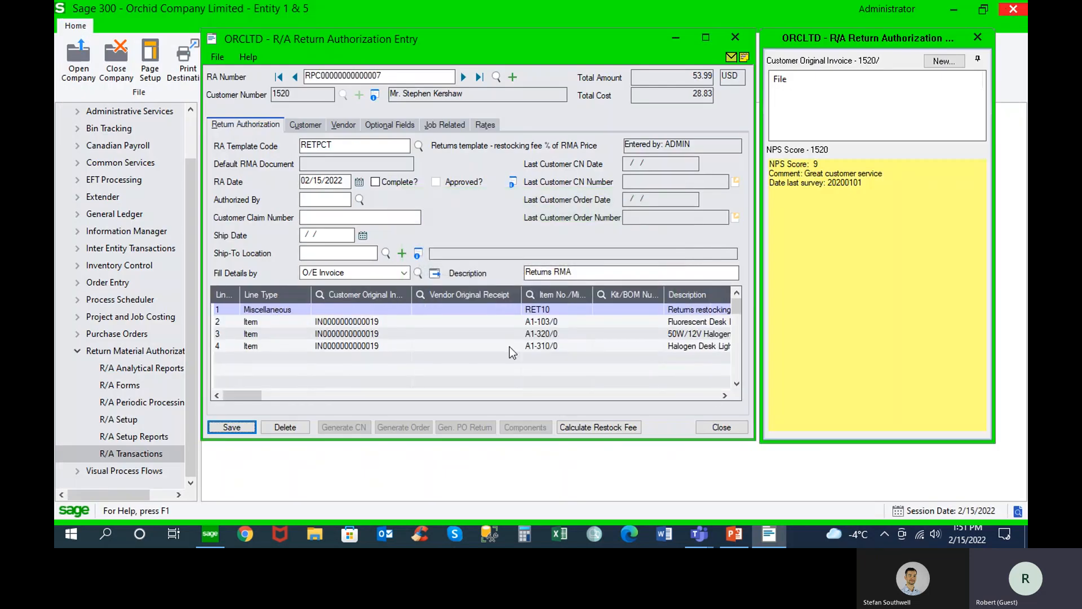
# Open the details of the Fluorescent Desk Lamp line, item A1-103/0, and set its status to DIT, Damaged in transit
pyautogui.click(256, 320)
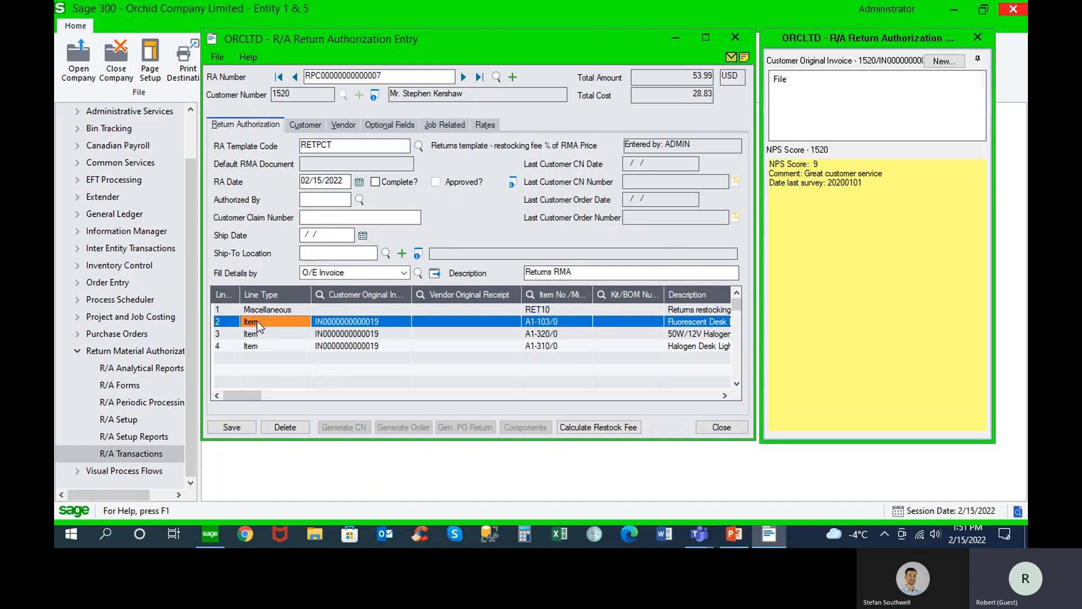
pyautogui.doubleClick(257, 321)
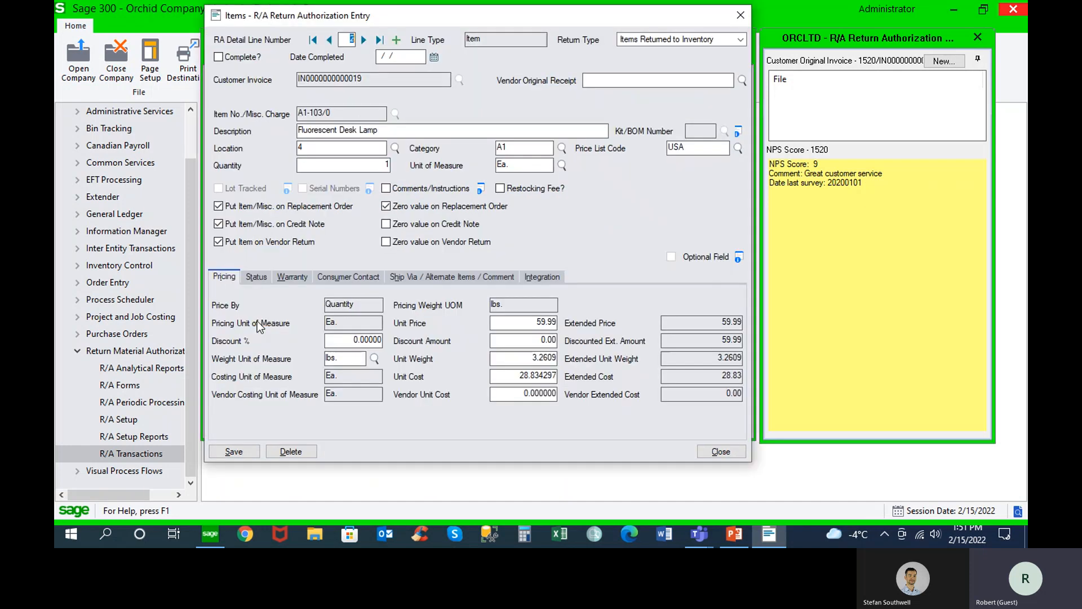
pyautogui.click(260, 282)
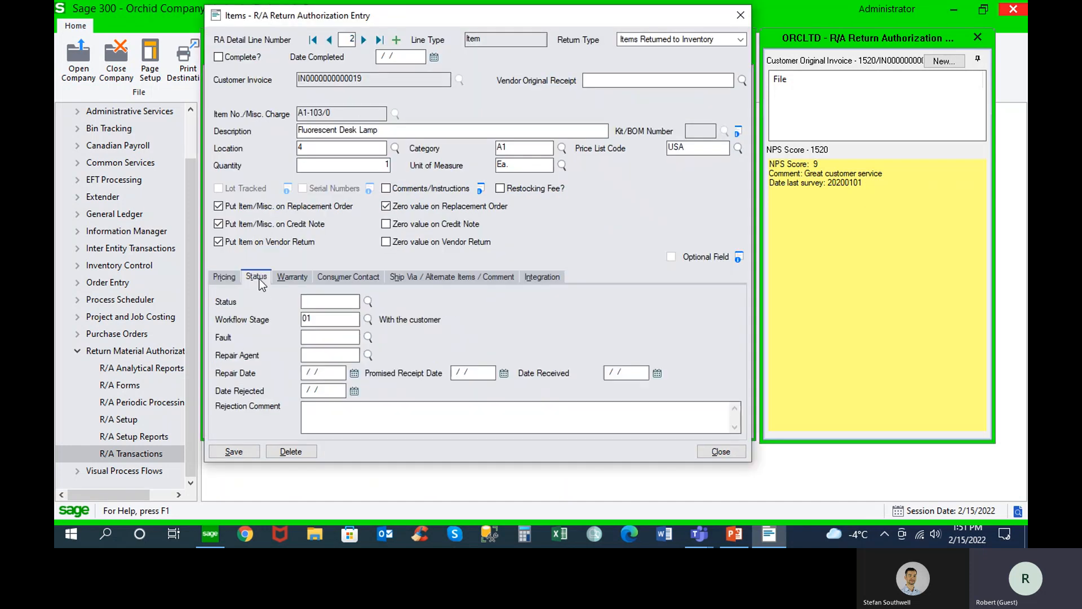
pyautogui.click(367, 302)
pyautogui.doubleClick(248, 217)
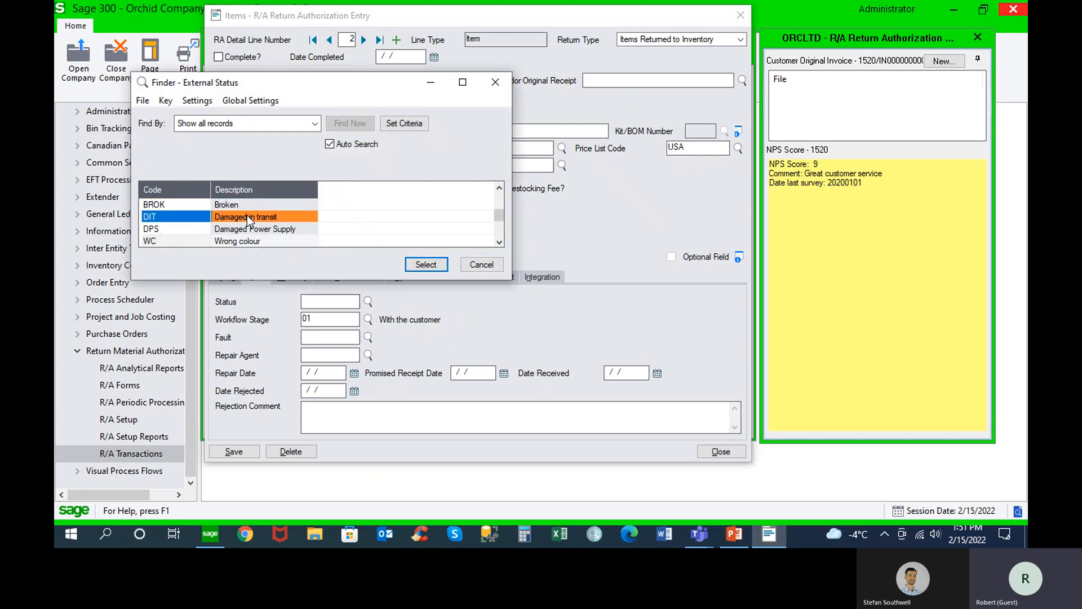
# Advance the desk lamp line's workflow stage through 02 and 03 to 04, Sent to the repair agent
pyautogui.click(368, 320)
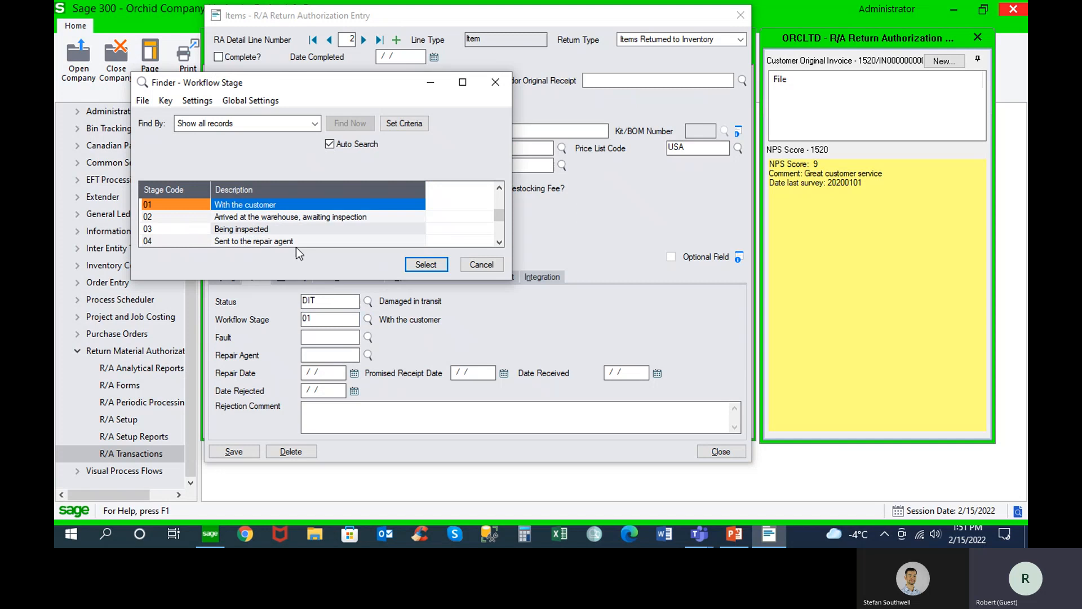
pyautogui.doubleClick(292, 217)
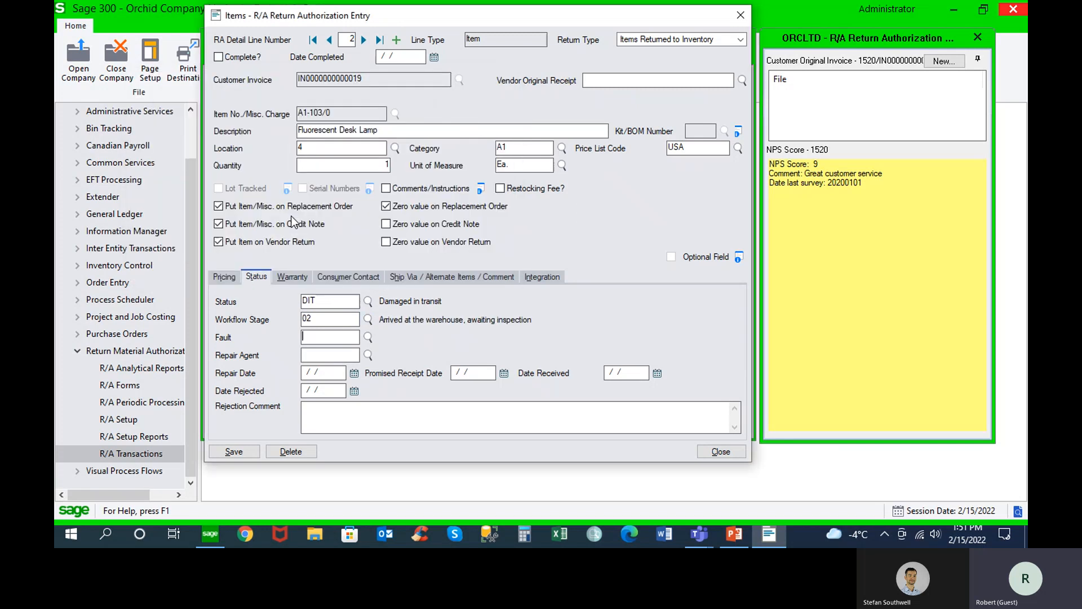
pyautogui.click(368, 320)
pyautogui.doubleClick(261, 230)
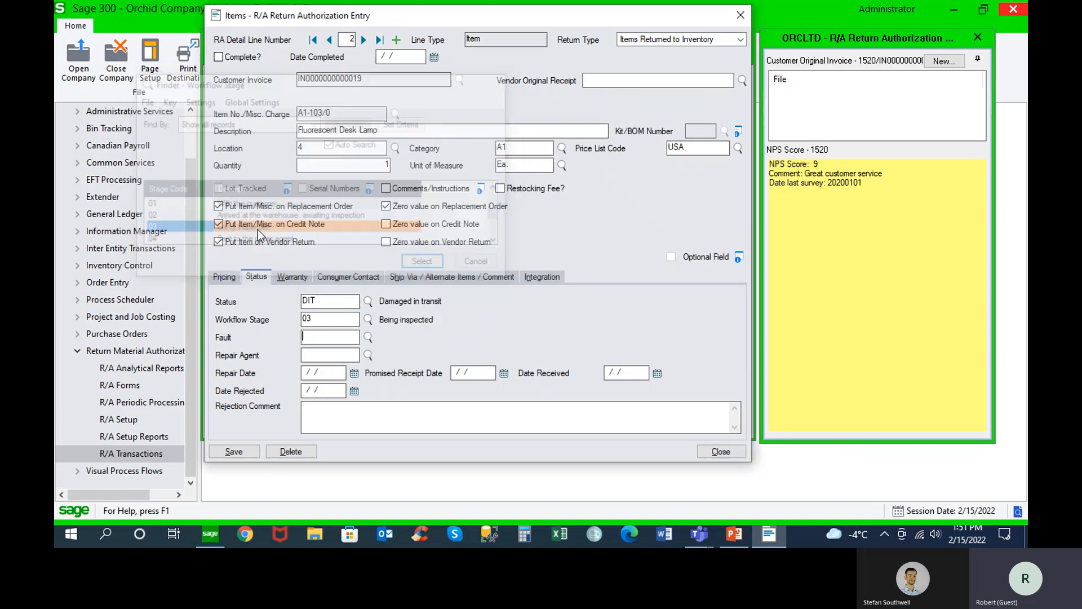
pyautogui.click(368, 319)
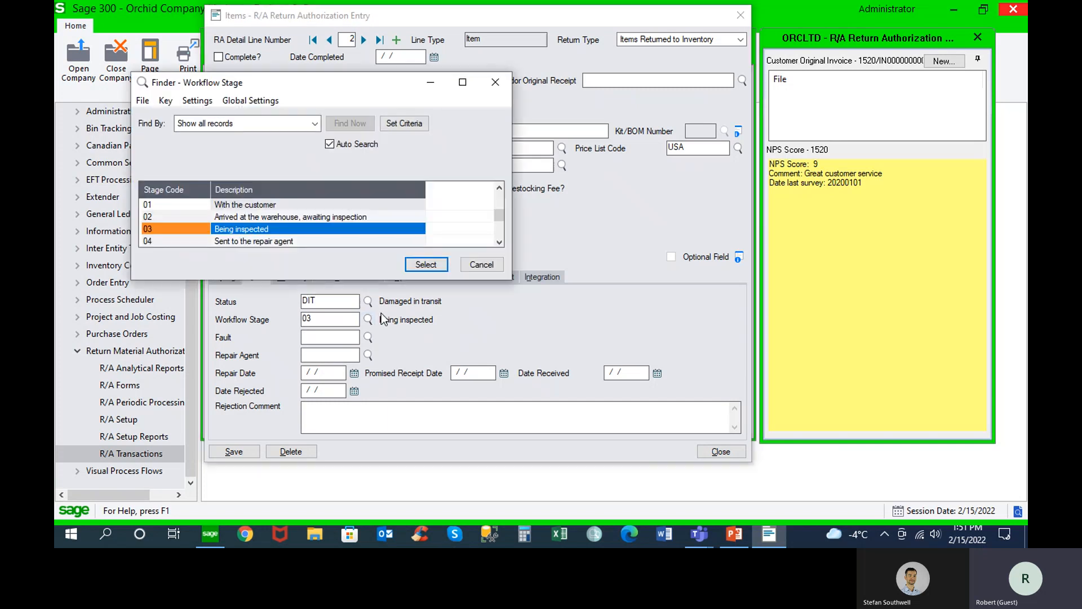
pyautogui.click(499, 242)
pyautogui.click(499, 243)
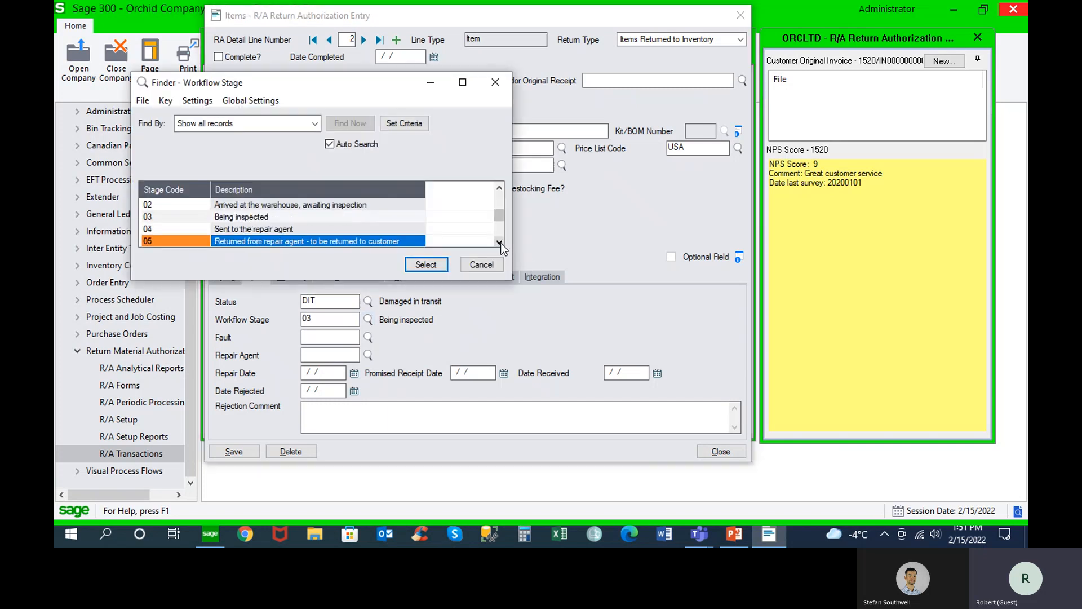
pyautogui.click(499, 242)
pyautogui.click(499, 243)
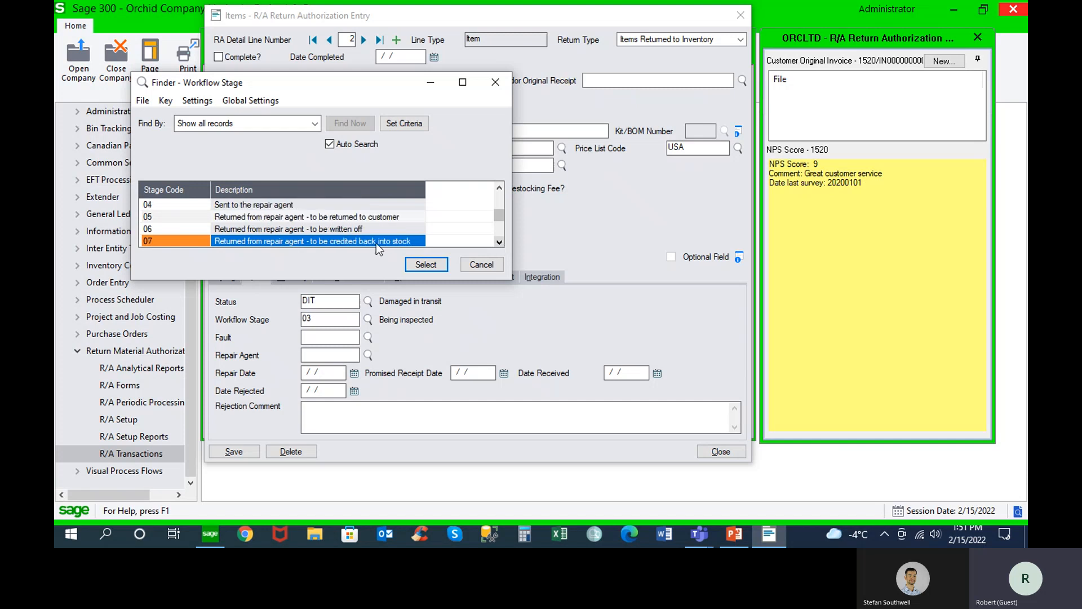
pyautogui.doubleClick(264, 206)
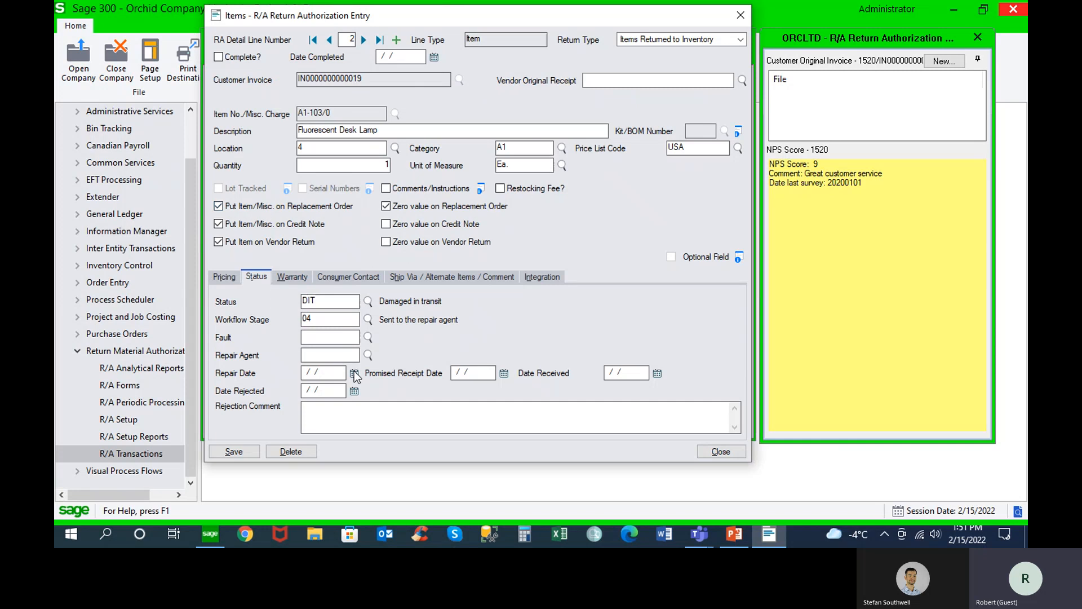
# Assign repair agent 1450, Intercontinental Electronics, with repair date 02/17/2022 and promised receipt date 02/18/2022, and save the line
pyautogui.click(368, 355)
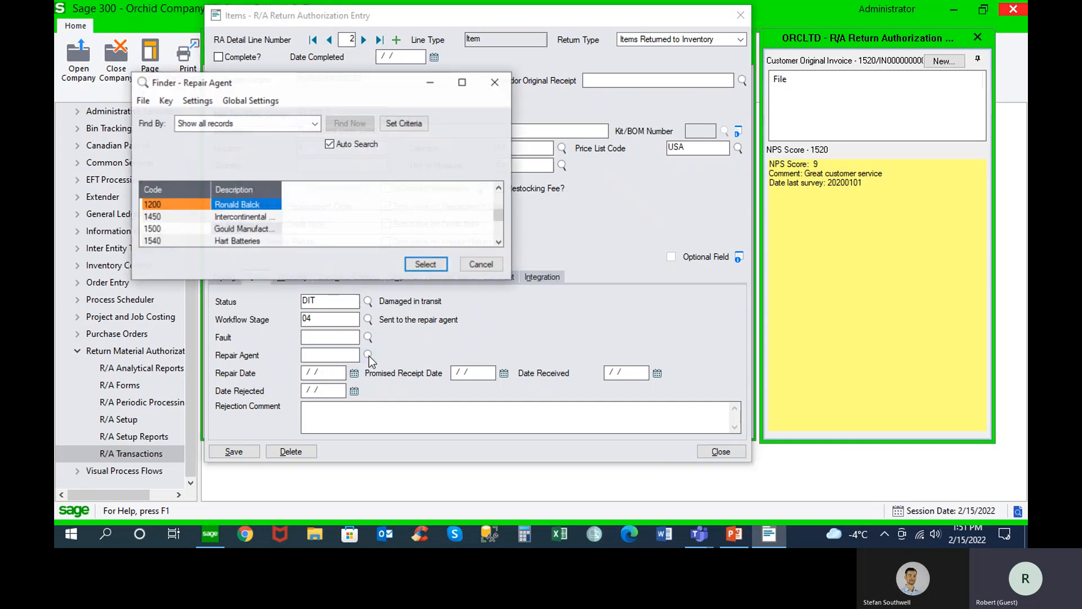
pyautogui.doubleClick(199, 217)
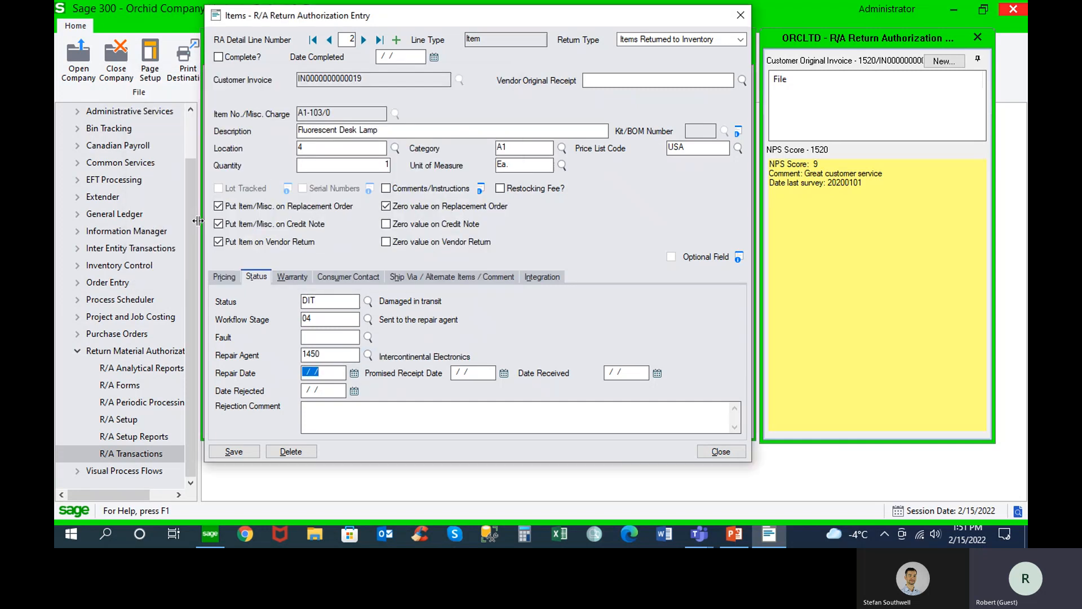
pyautogui.click(354, 375)
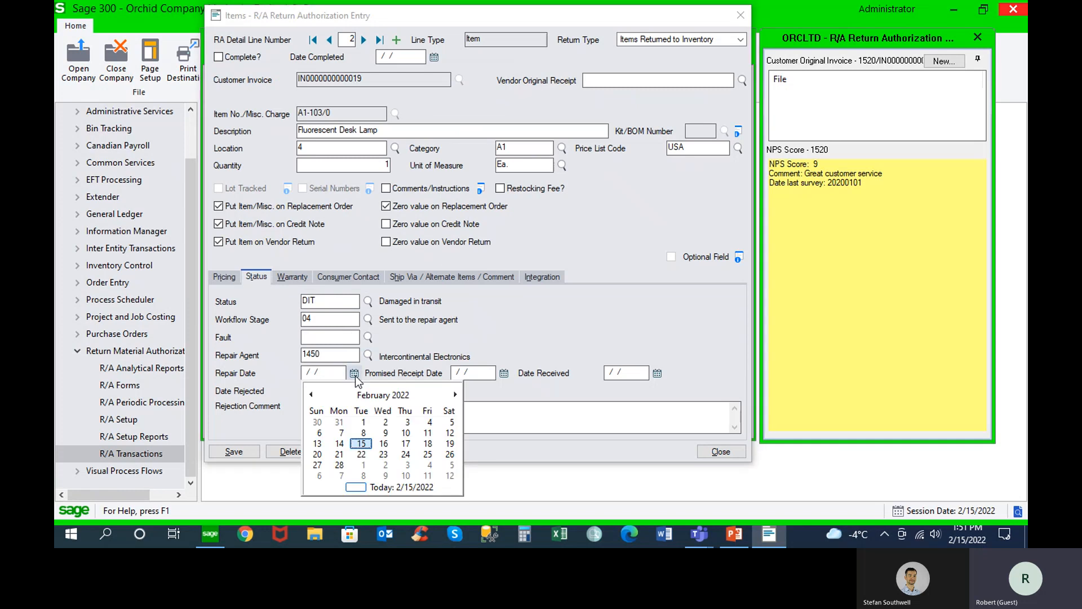
pyautogui.click(406, 433)
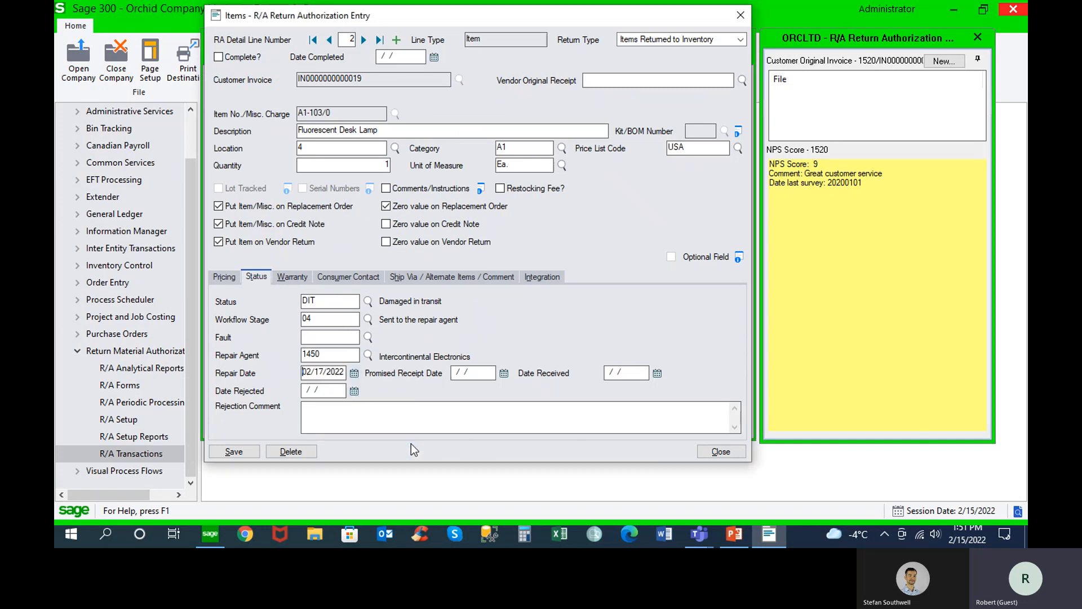
pyautogui.click(504, 373)
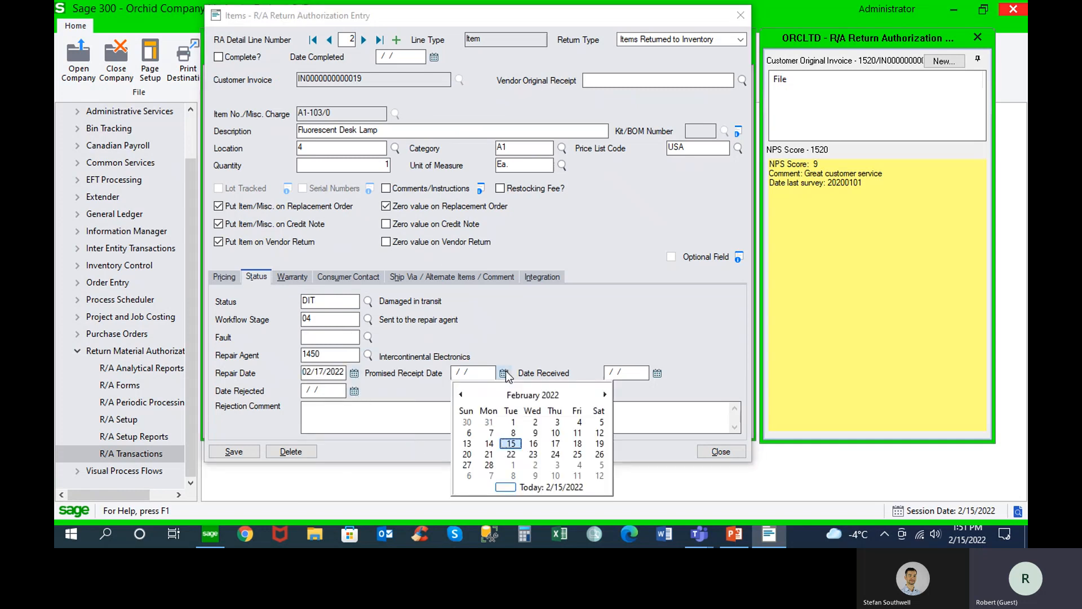
pyautogui.click(577, 444)
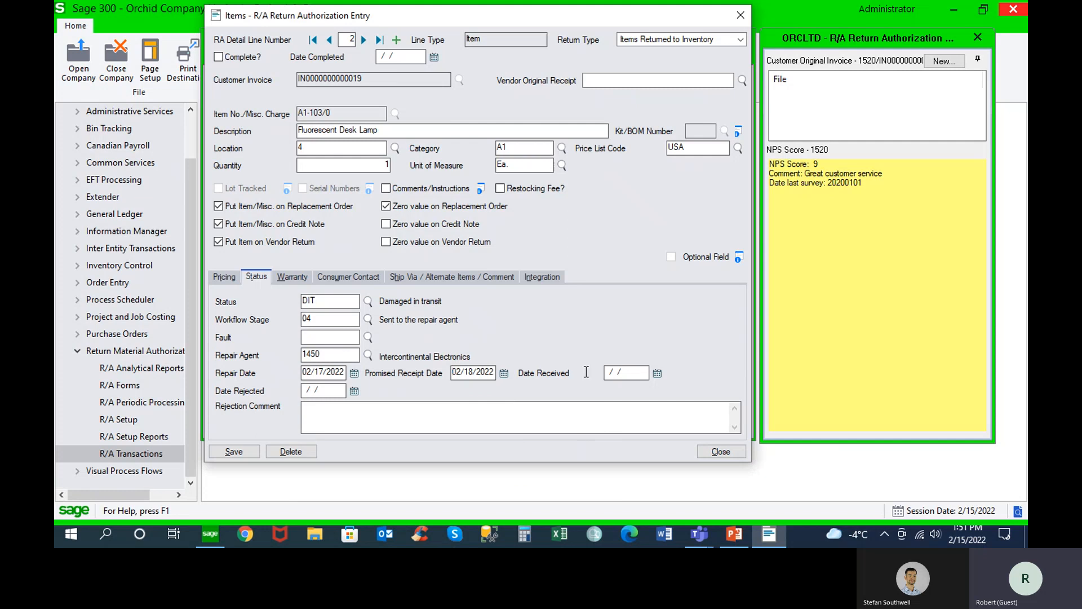
pyautogui.click(242, 451)
# Set the desk lamp line's fault code to 02, Cracked Casing, save the line and close its details
pyautogui.click(367, 337)
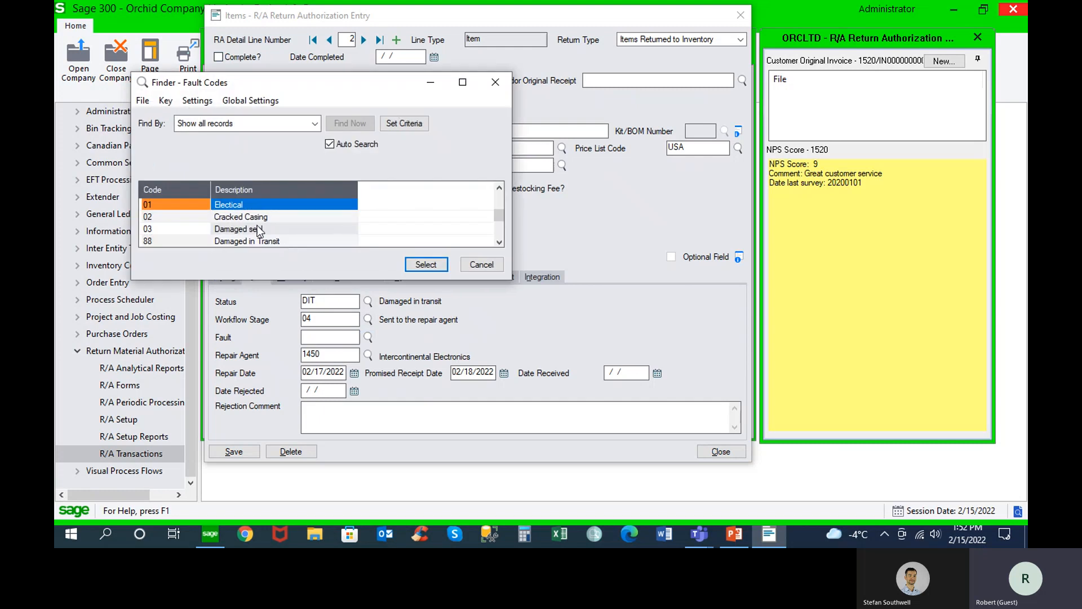
pyautogui.doubleClick(259, 218)
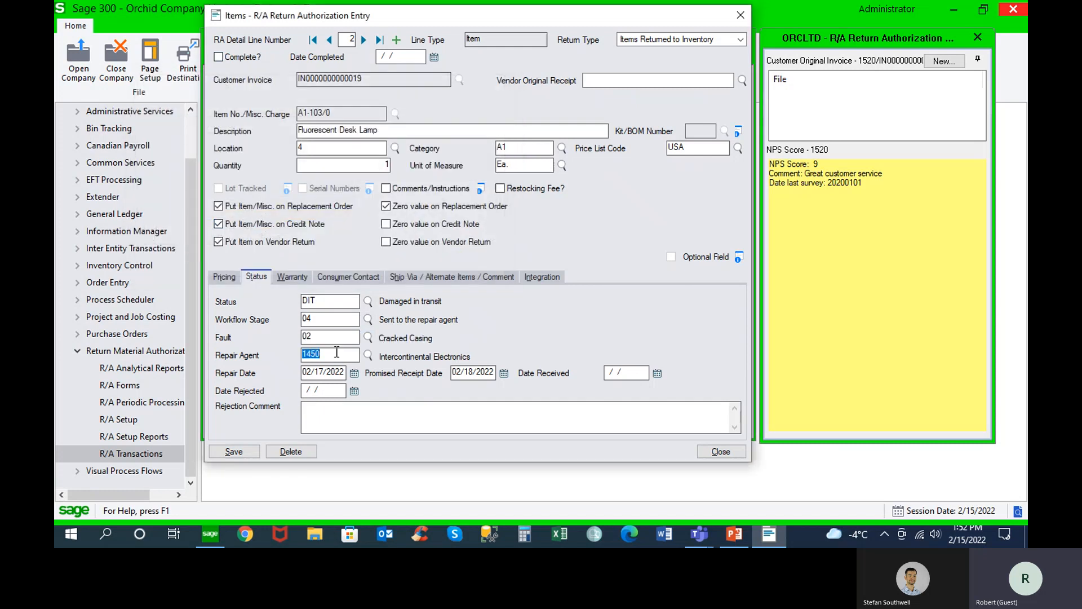
pyautogui.click(249, 453)
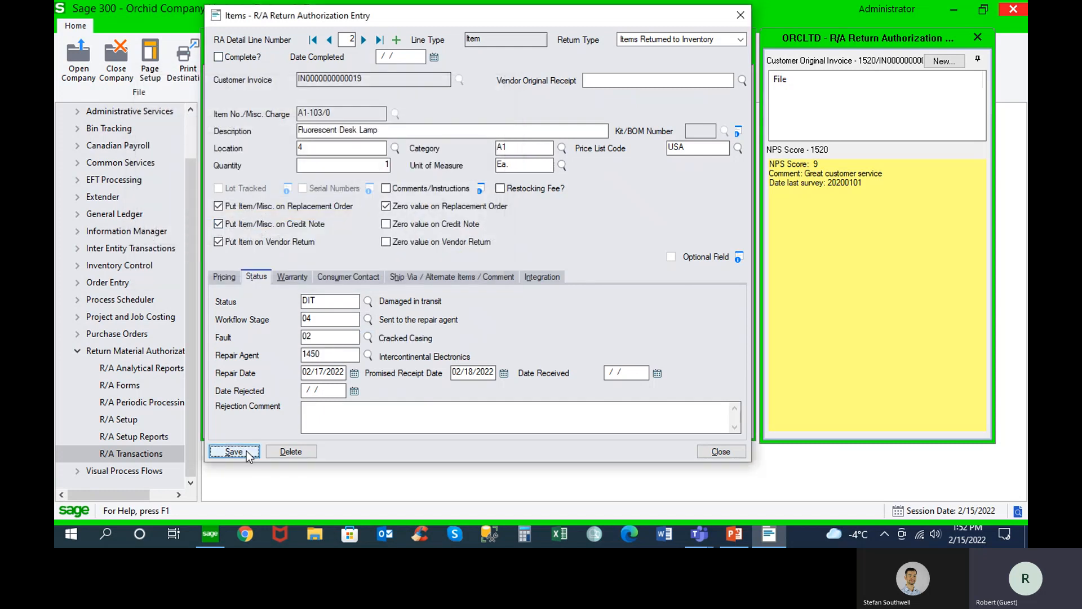
pyautogui.click(219, 57)
pyautogui.click(709, 448)
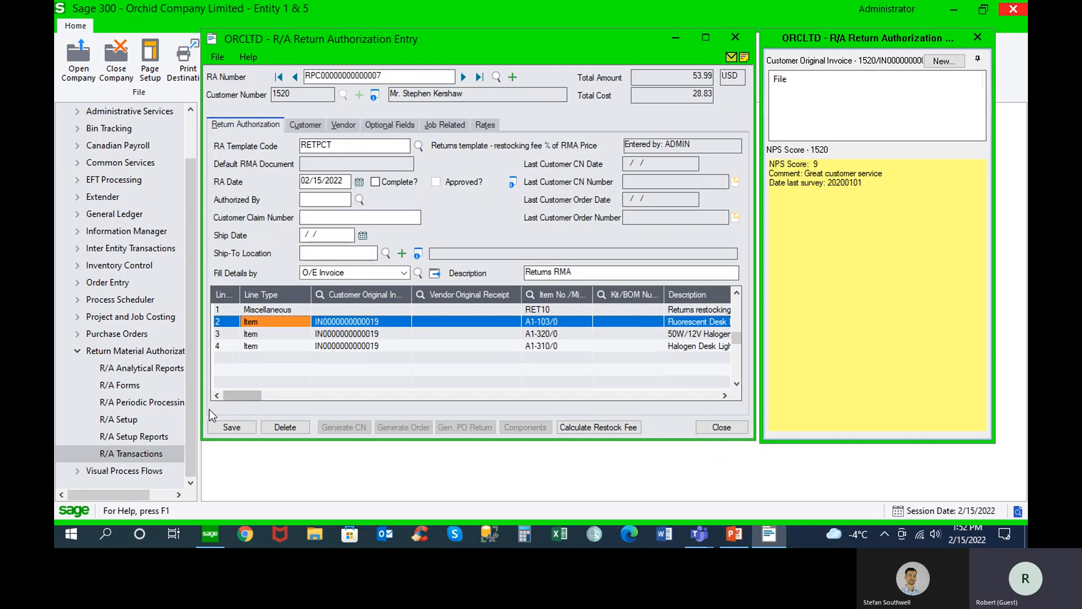
# Save the return authorization, mark it Complete and save it again, declining to print the RA instruction both times
pyautogui.click(232, 427)
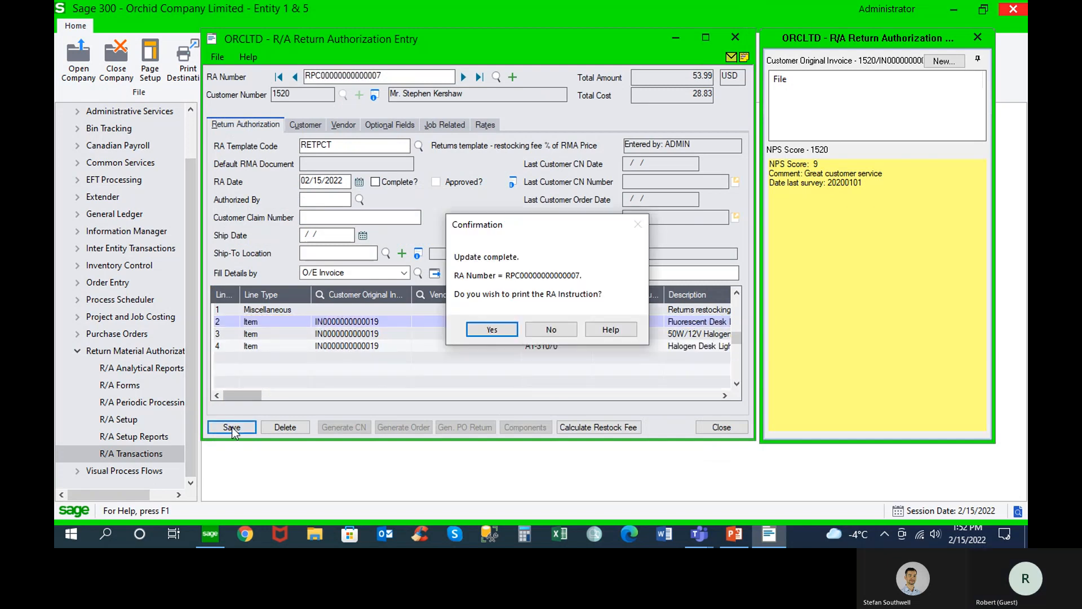
pyautogui.click(551, 331)
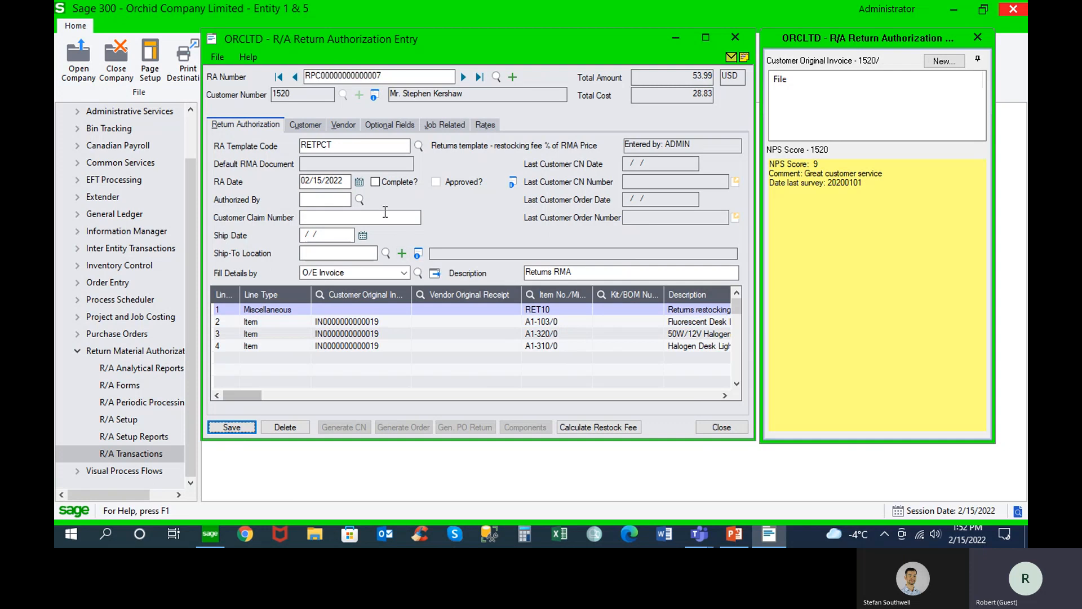
pyautogui.click(375, 182)
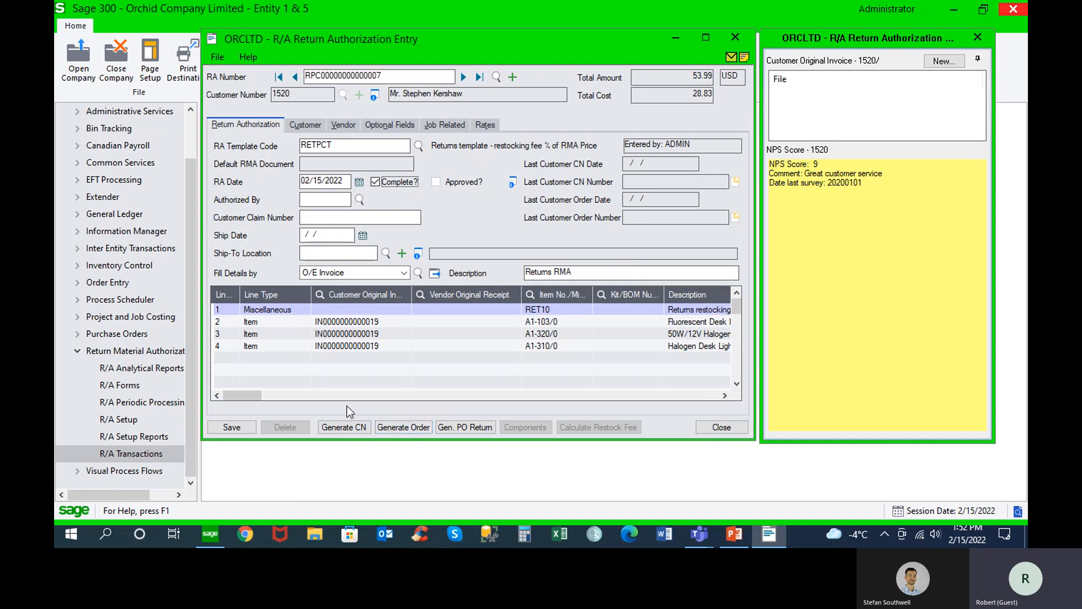
pyautogui.click(232, 427)
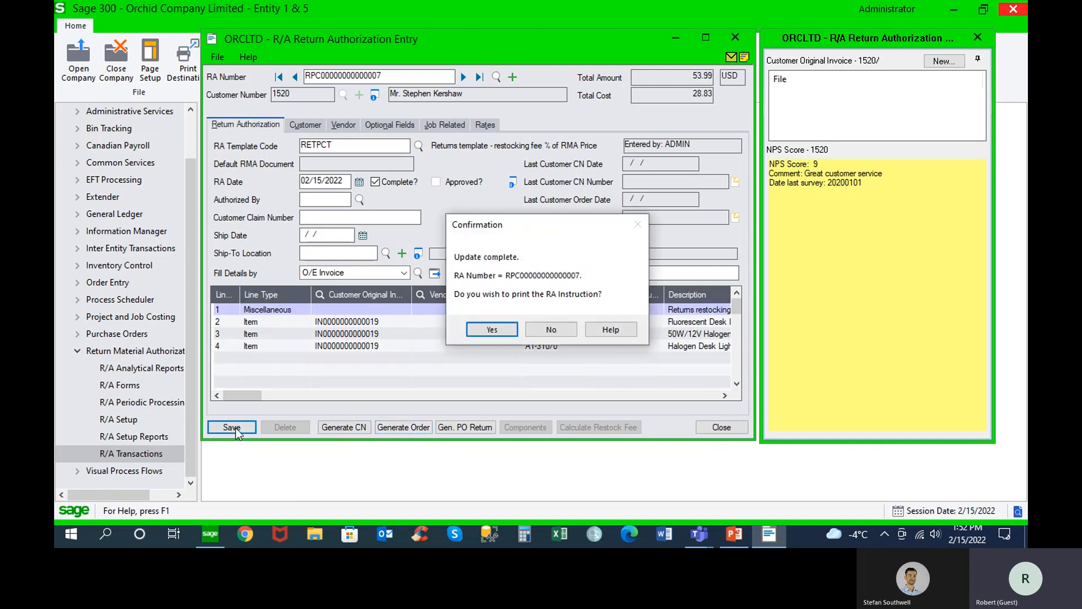
pyautogui.click(556, 329)
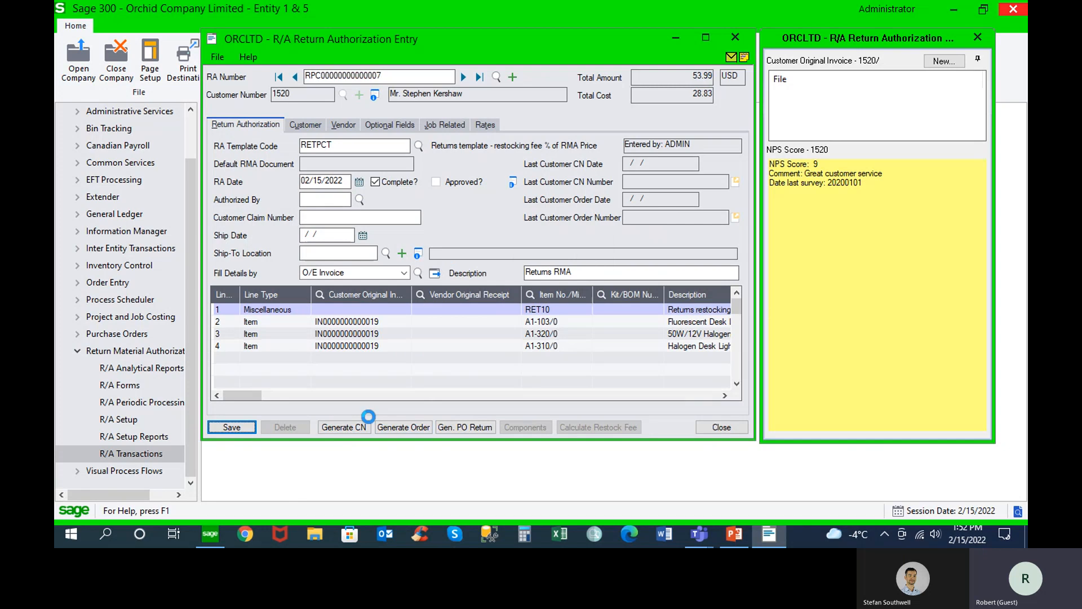
# Generate the credit note from the completed return authorization and dismiss the resulting messages
pyautogui.click(359, 429)
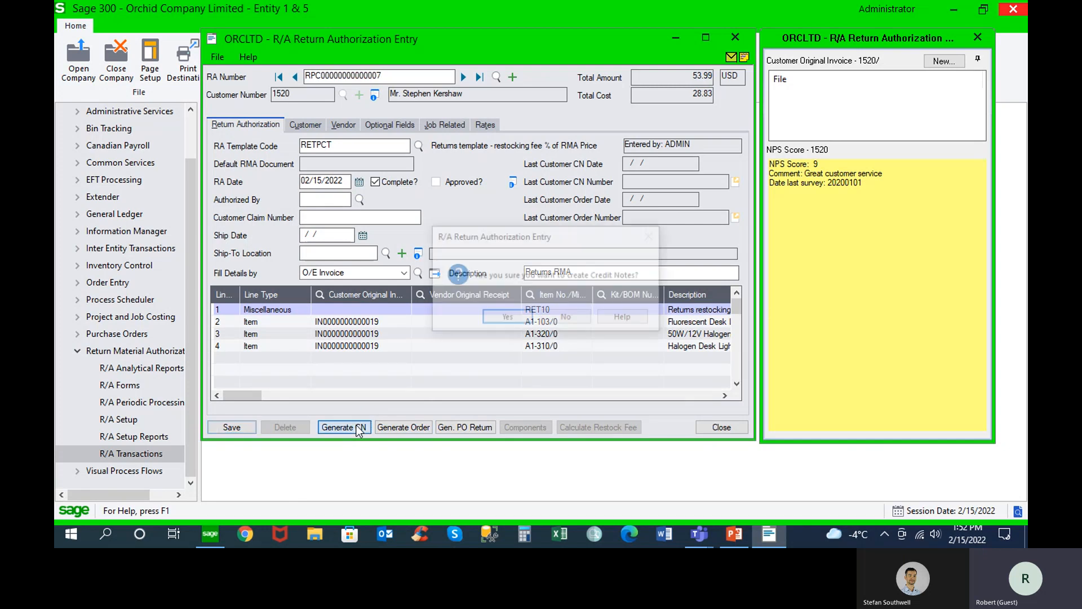
pyautogui.click(514, 318)
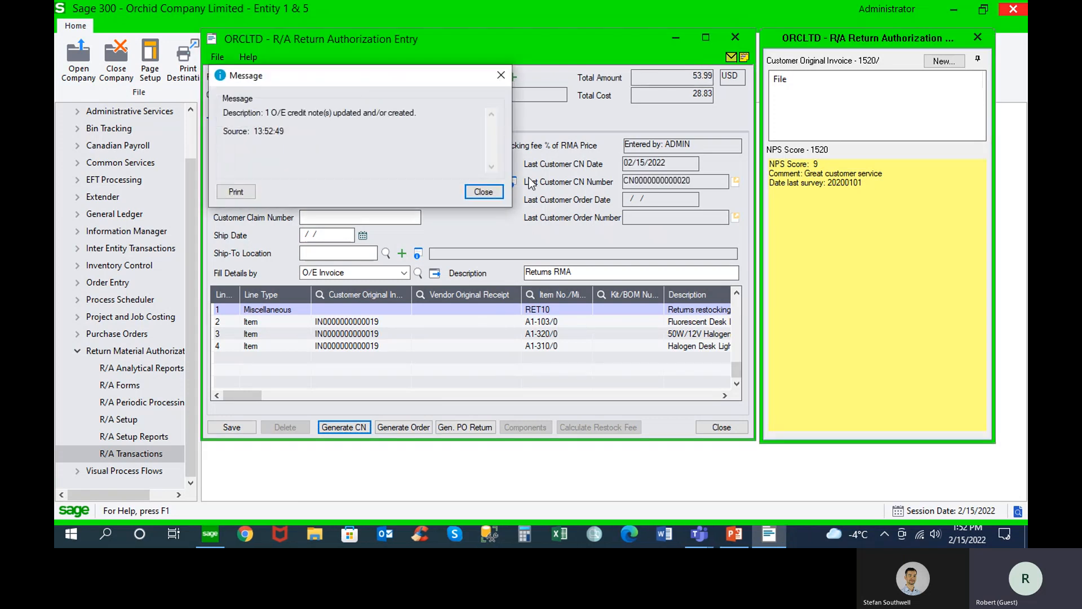
pyautogui.click(483, 192)
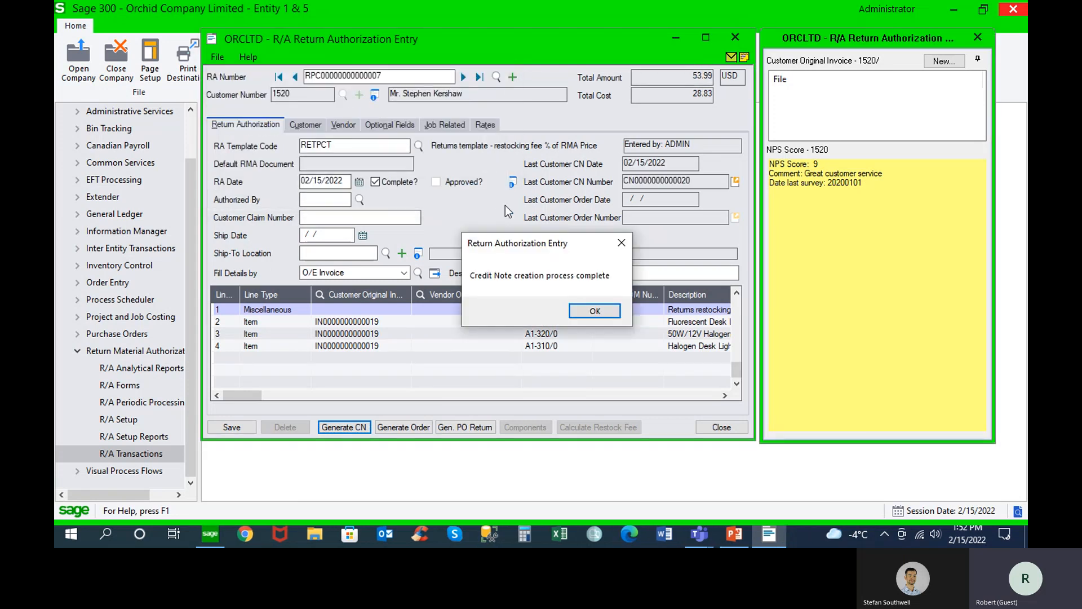
pyautogui.click(590, 306)
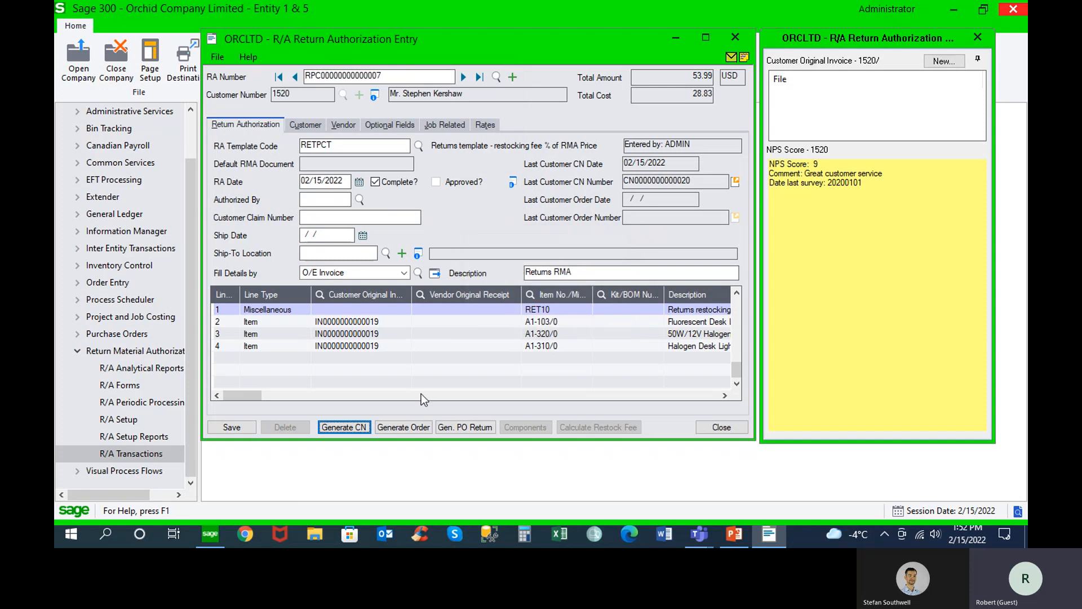
# Generate the customer's replacement order from the return authorization
pyautogui.click(410, 429)
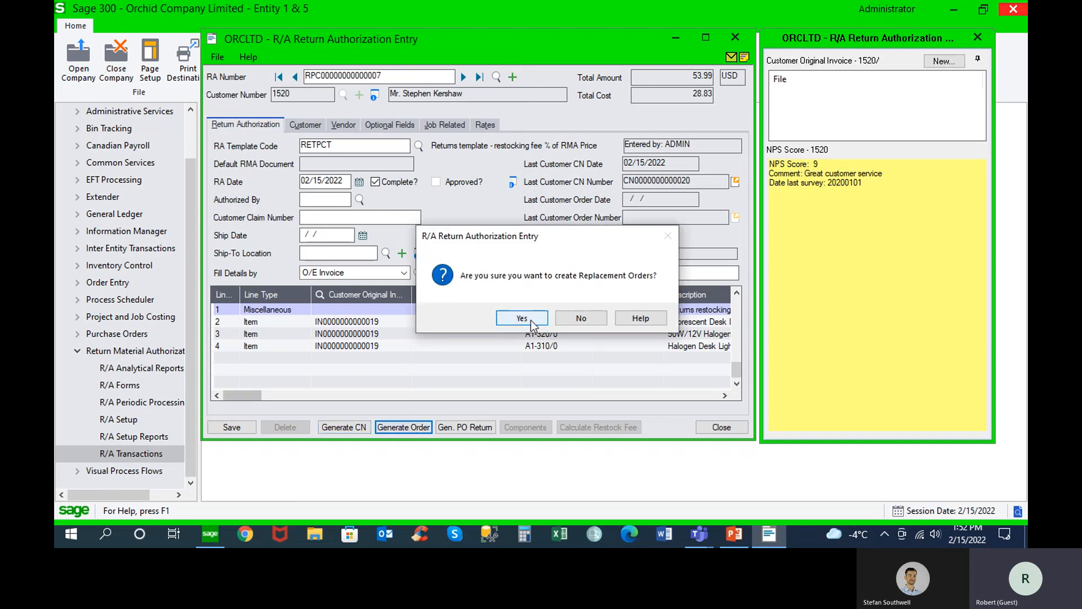
pyautogui.click(522, 318)
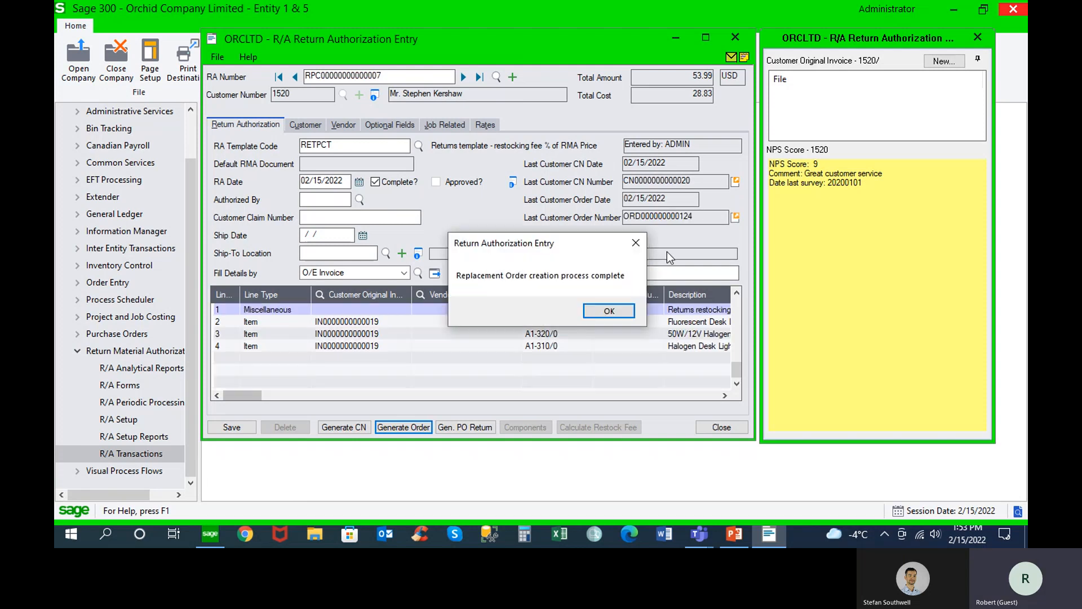
pyautogui.click(624, 313)
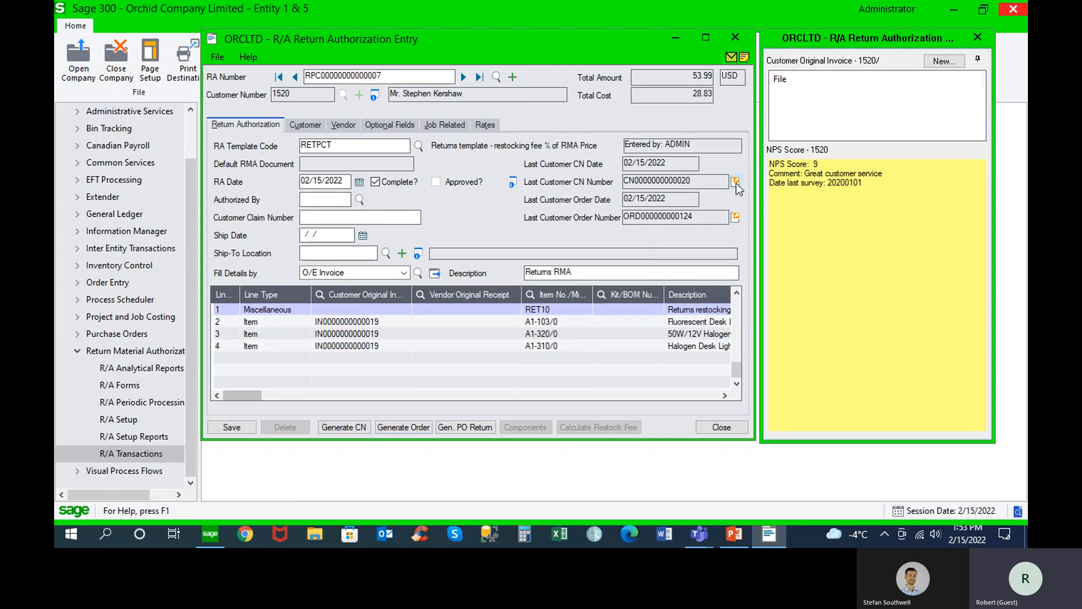
# Open the generated credit note from the return authorization, examine its line quantities, amounts and subtotal, and close it
pyautogui.click(736, 183)
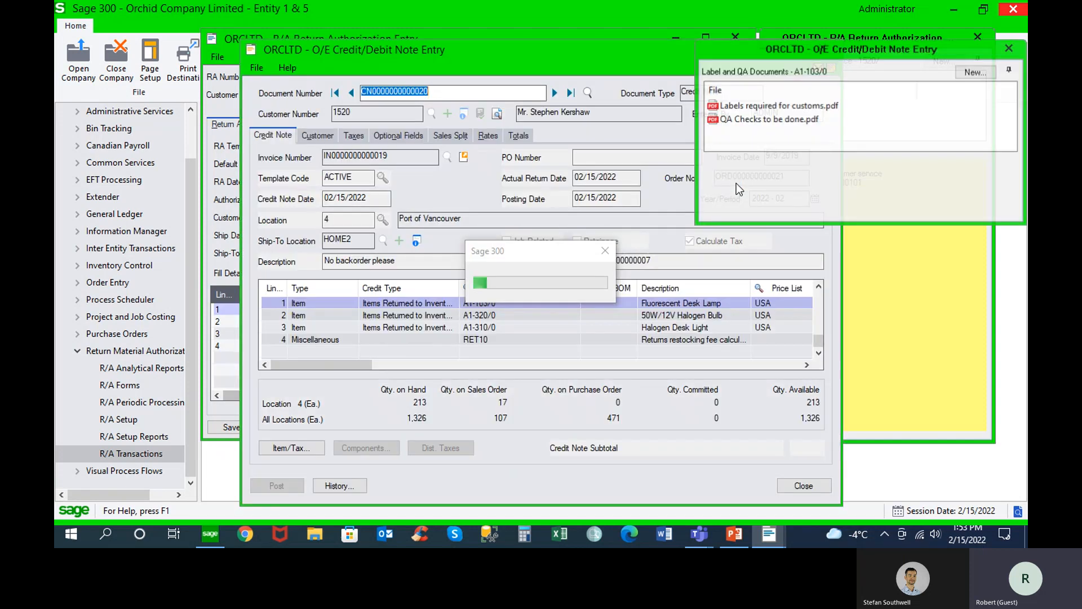
pyautogui.moveTo(631, 56); pyautogui.dragTo(491, 18)
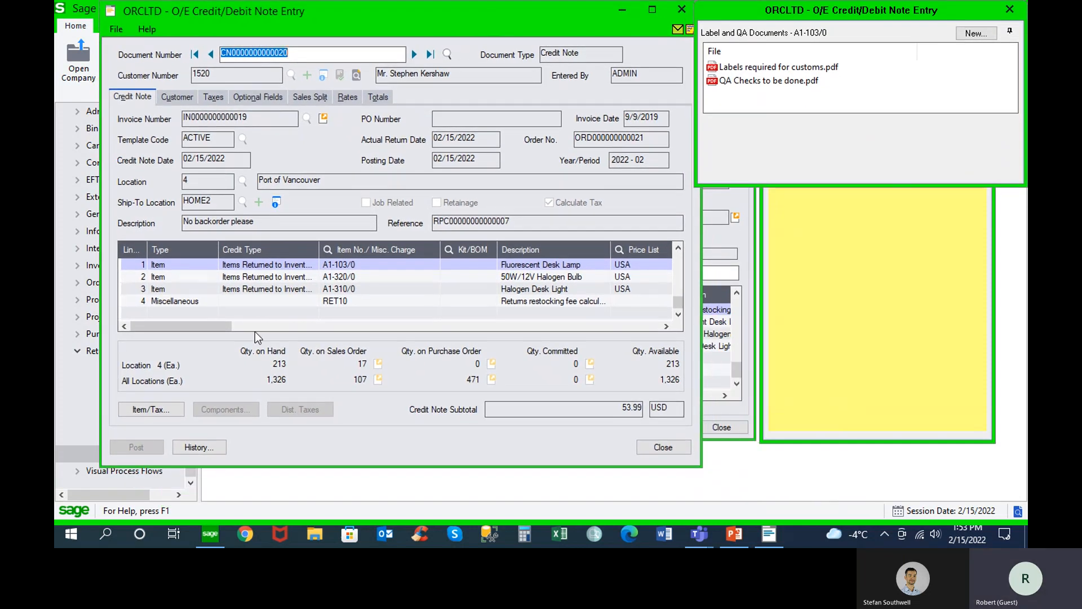
pyautogui.moveTo(221, 324); pyautogui.dragTo(315, 331)
pyautogui.click(328, 265)
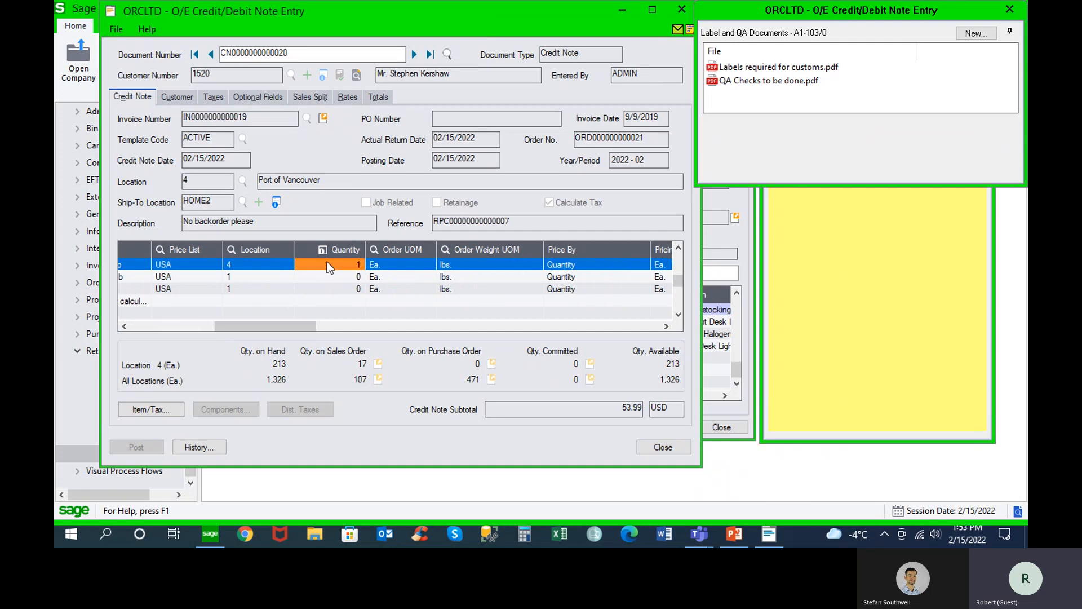
pyautogui.moveTo(309, 325); pyautogui.dragTo(411, 326)
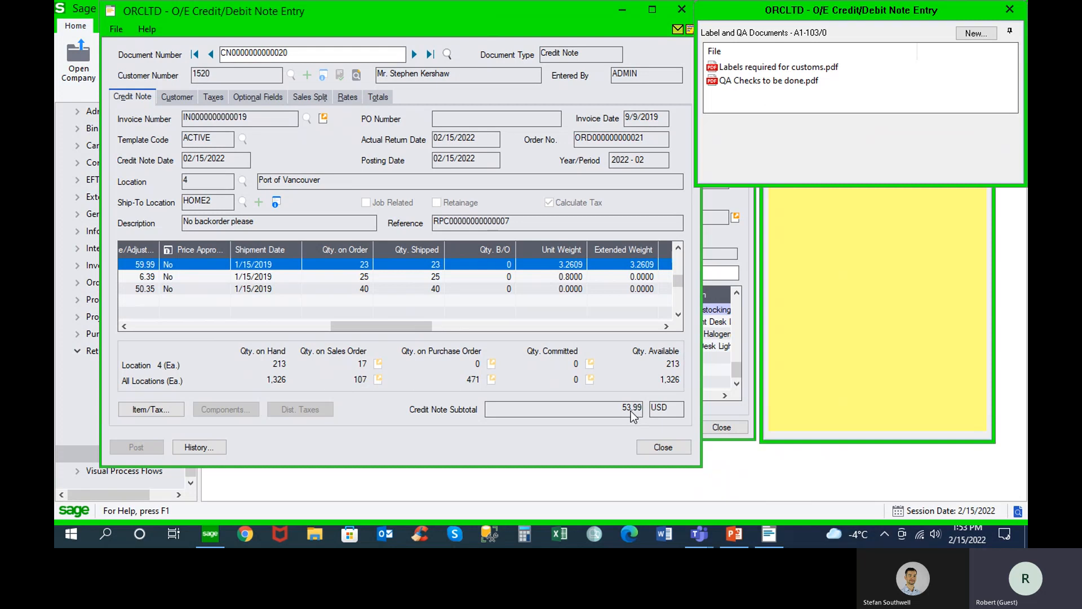
pyautogui.click(649, 448)
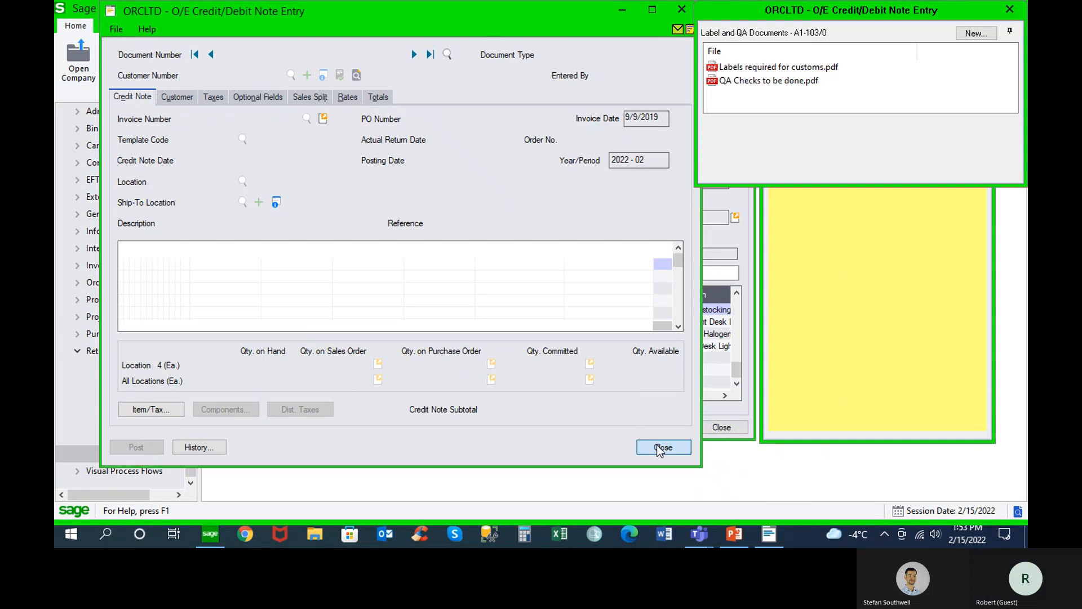
pyautogui.click(657, 444)
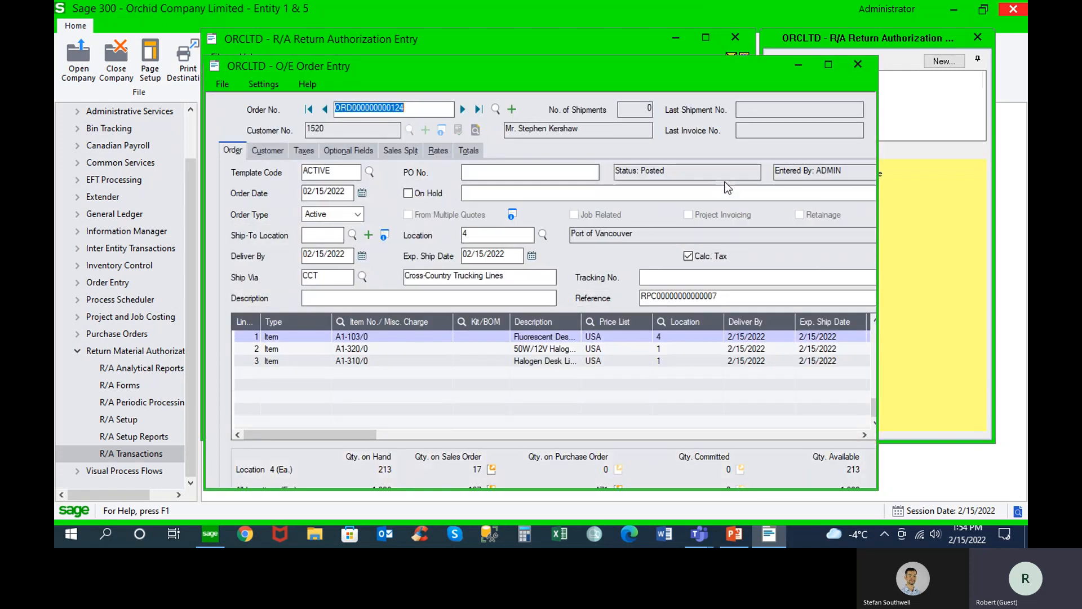
pyautogui.moveTo(392, 72); pyautogui.dragTo(281, 25)
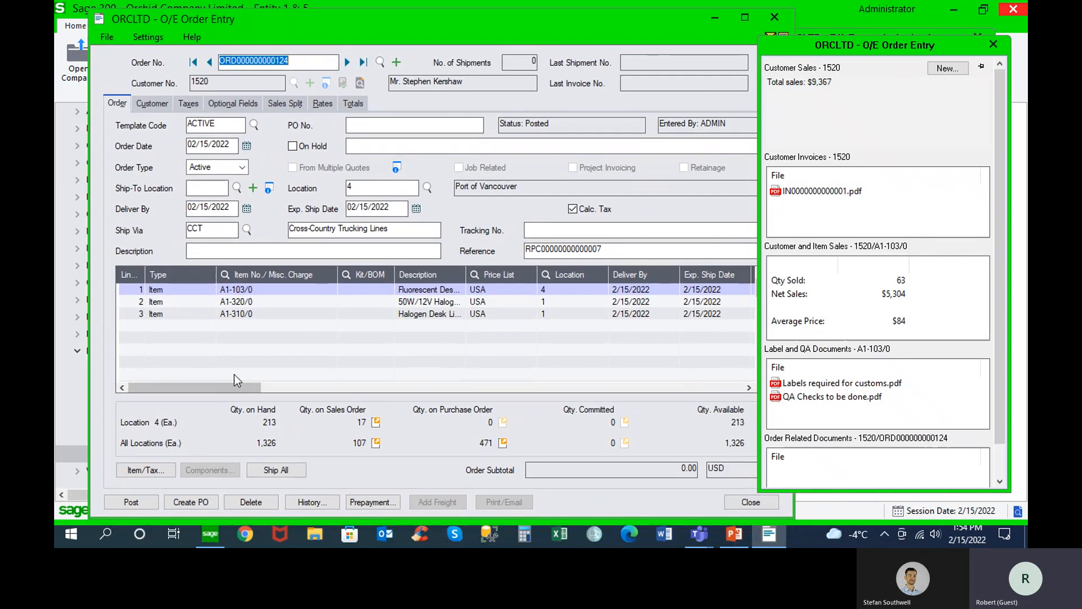
pyautogui.click(198, 319)
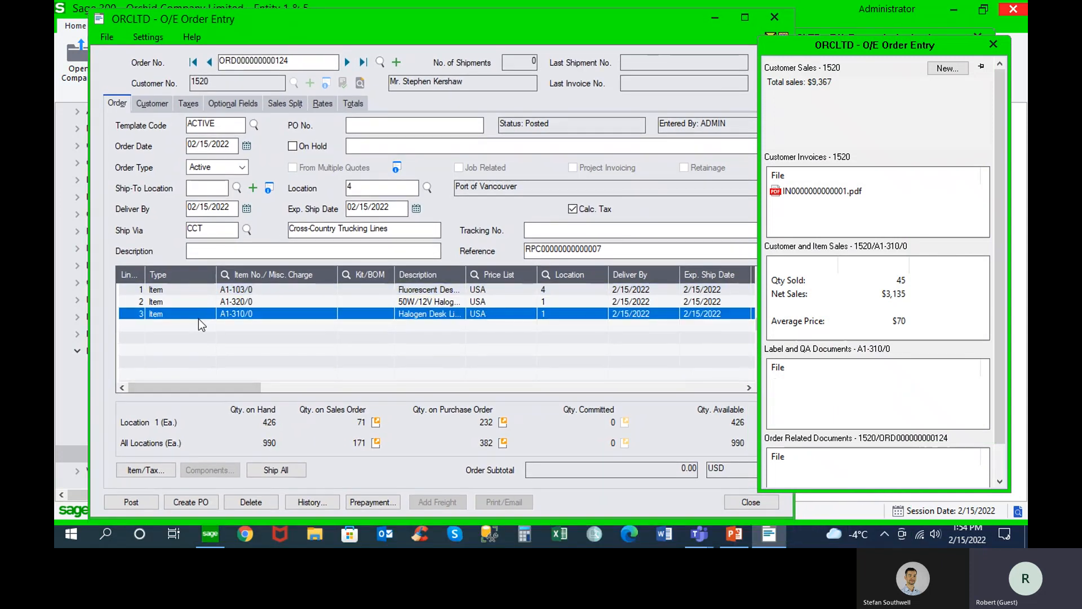
pyautogui.click(199, 319)
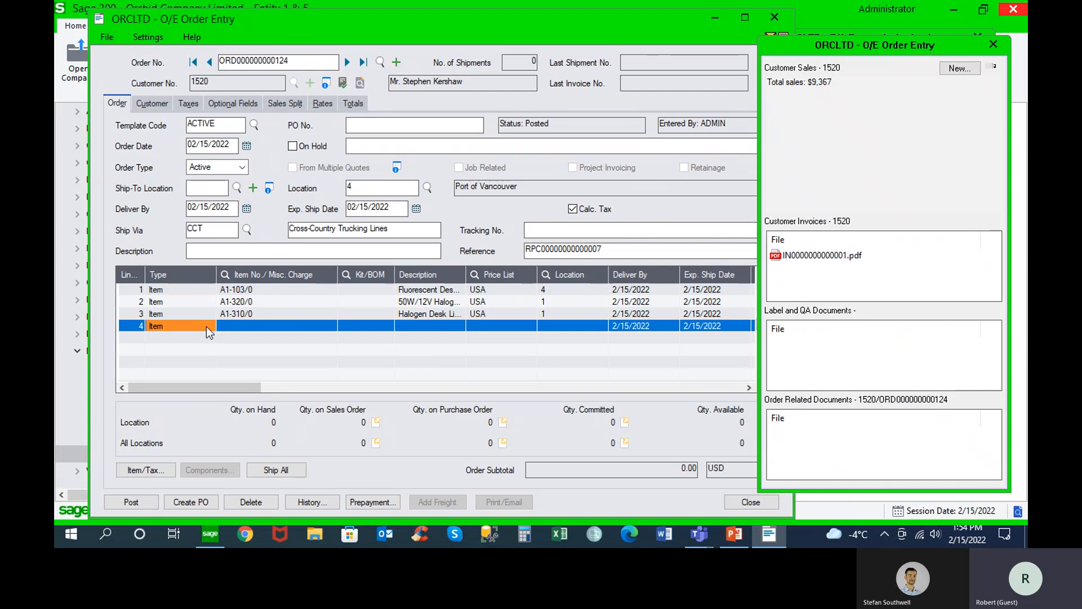
pyautogui.click(134, 325)
pyautogui.press('Delete')
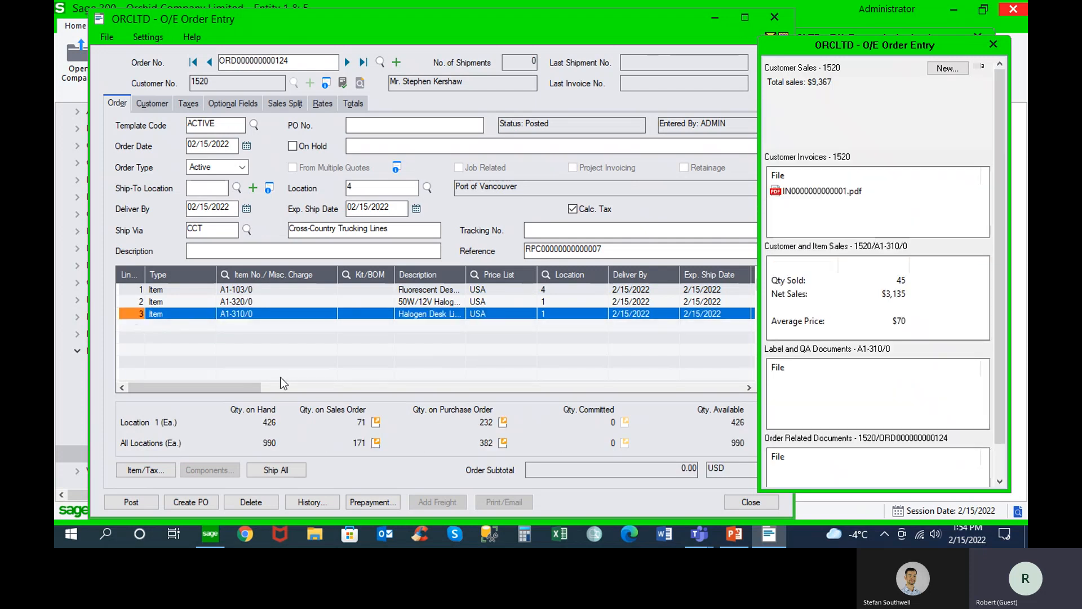
# Check the replacement order's ordered quantities and its RMA reference, and close the order and the return authorization entry
pyautogui.moveTo(249, 384); pyautogui.dragTo(336, 385)
pyautogui.click(378, 286)
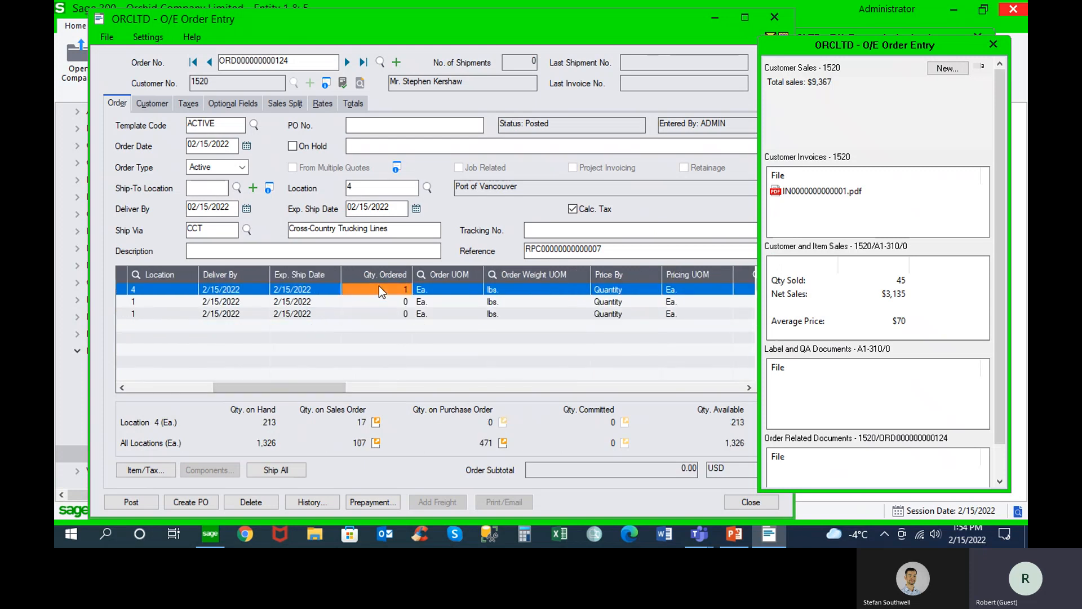
pyautogui.moveTo(281, 386); pyautogui.dragTo(150, 372)
pyautogui.moveTo(603, 248); pyautogui.dragTo(508, 254)
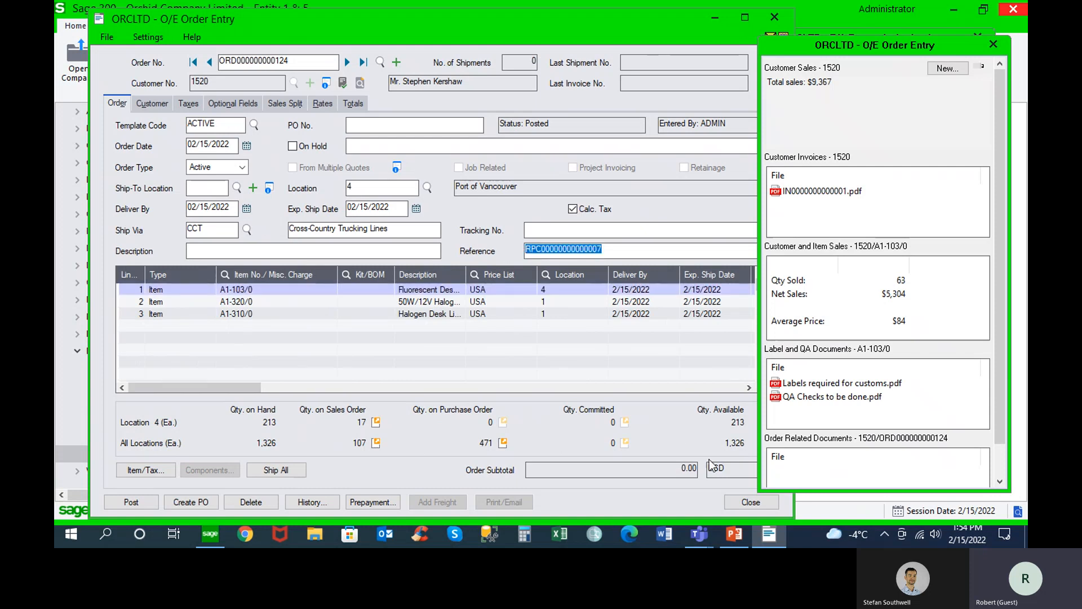
pyautogui.click(745, 502)
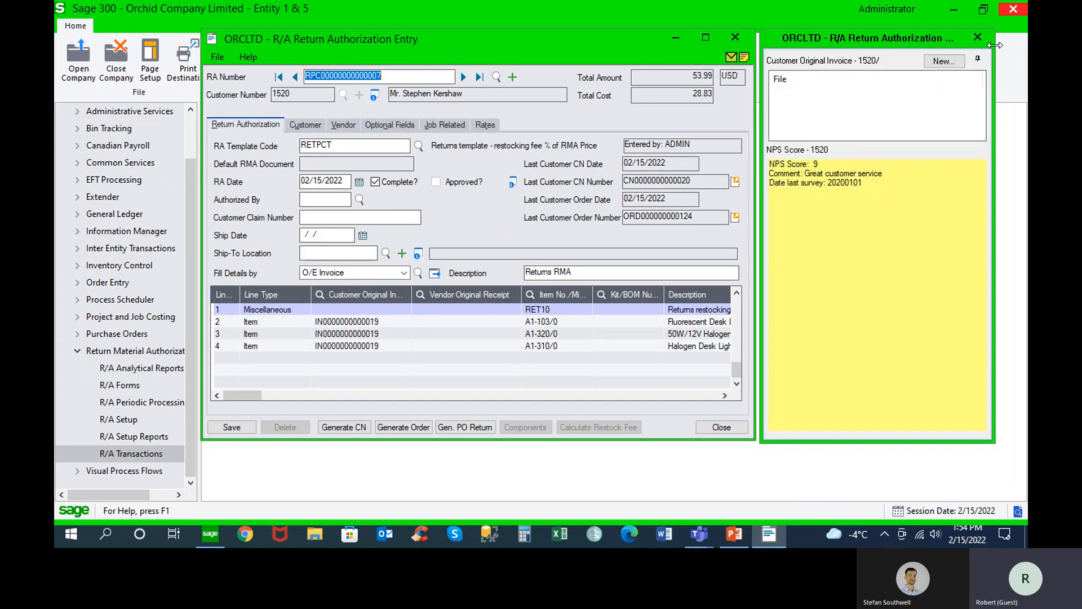
pyautogui.click(976, 38)
pyautogui.click(721, 427)
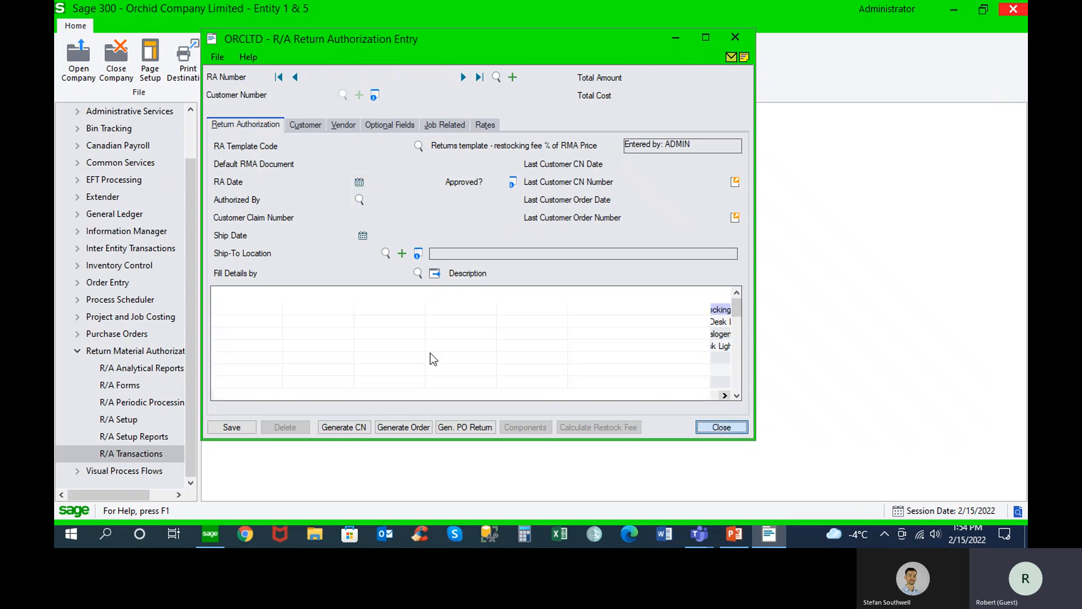
# Preview the R/A Item Return Rate Report with its default item and date ranges, and close the preview
pyautogui.click(178, 370)
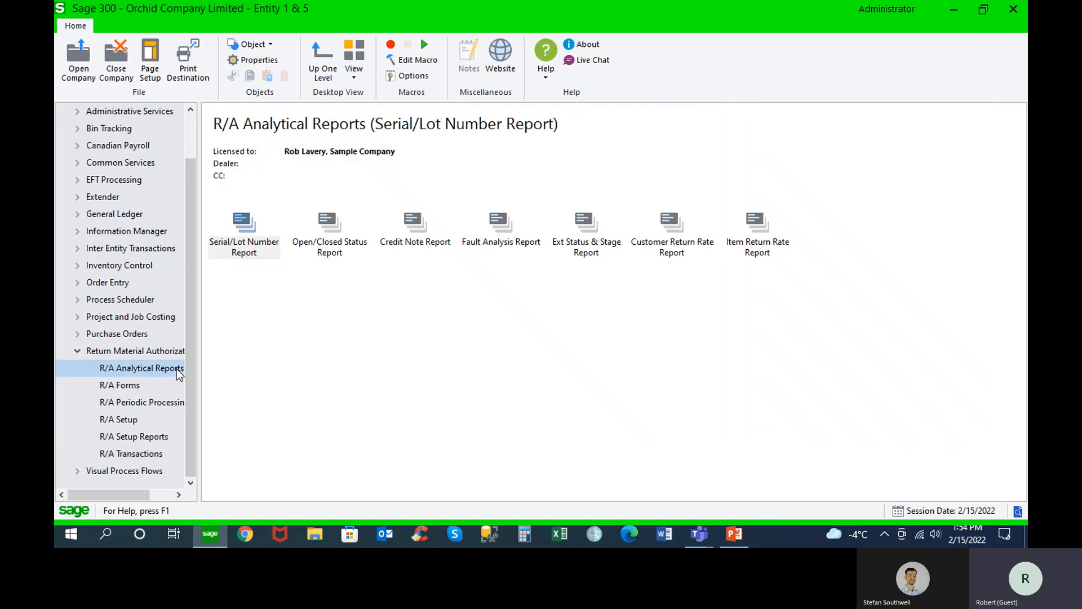
pyautogui.doubleClick(765, 228)
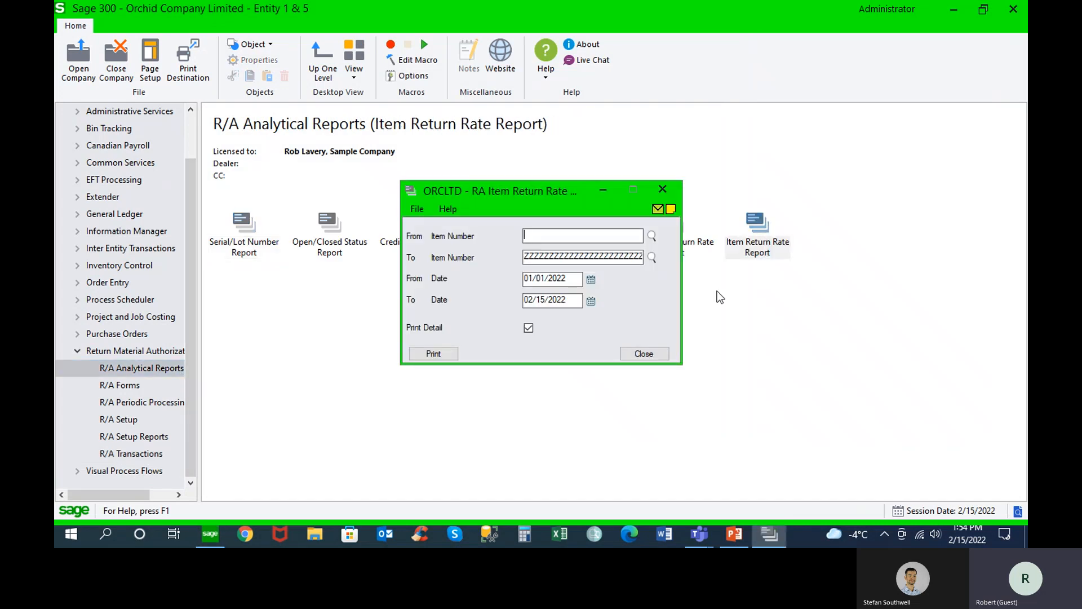
pyautogui.click(446, 352)
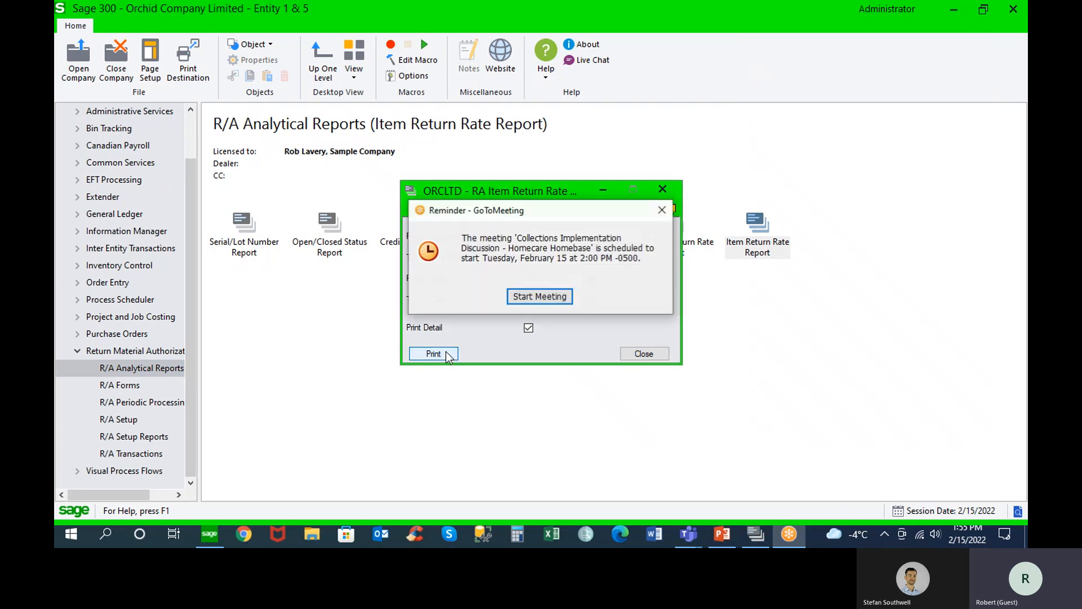
pyautogui.click(662, 210)
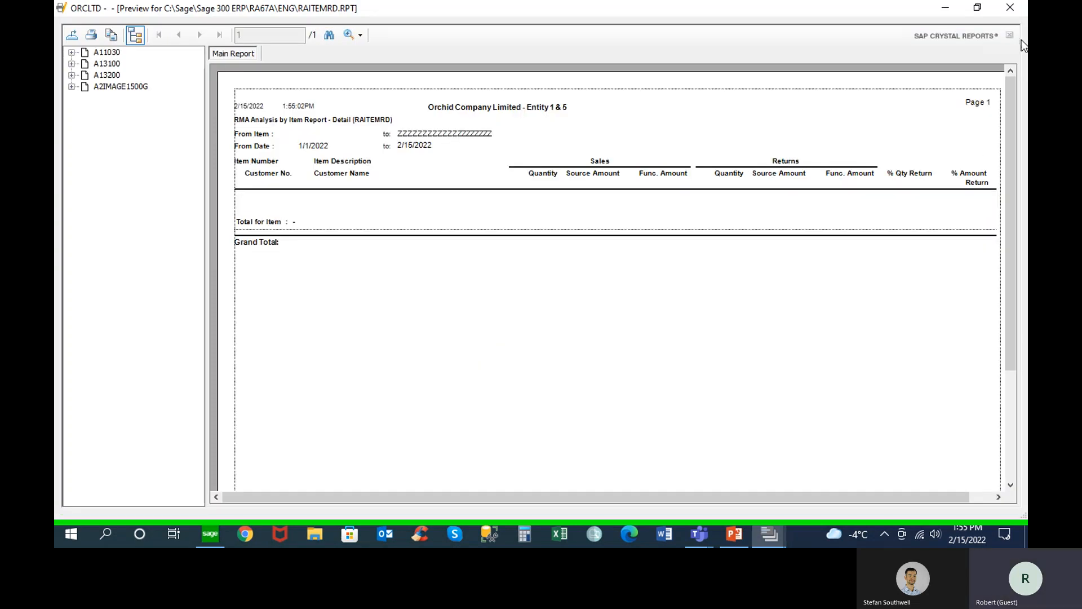
pyautogui.click(1009, 7)
# Set the Item Return Rate Report's From Date to 01/01/2019 and run the report
pyautogui.click(576, 280)
pyautogui.press('BackSpace')
pyautogui.press('BackSpace')
pyautogui.write('19')
pyautogui.press('Tab')
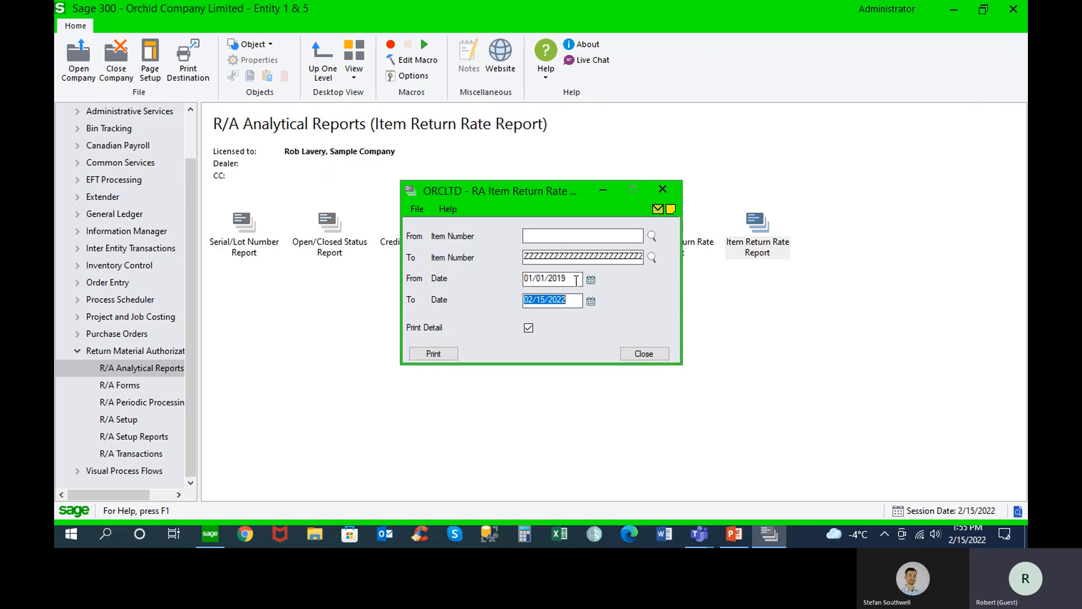
pyautogui.click(438, 353)
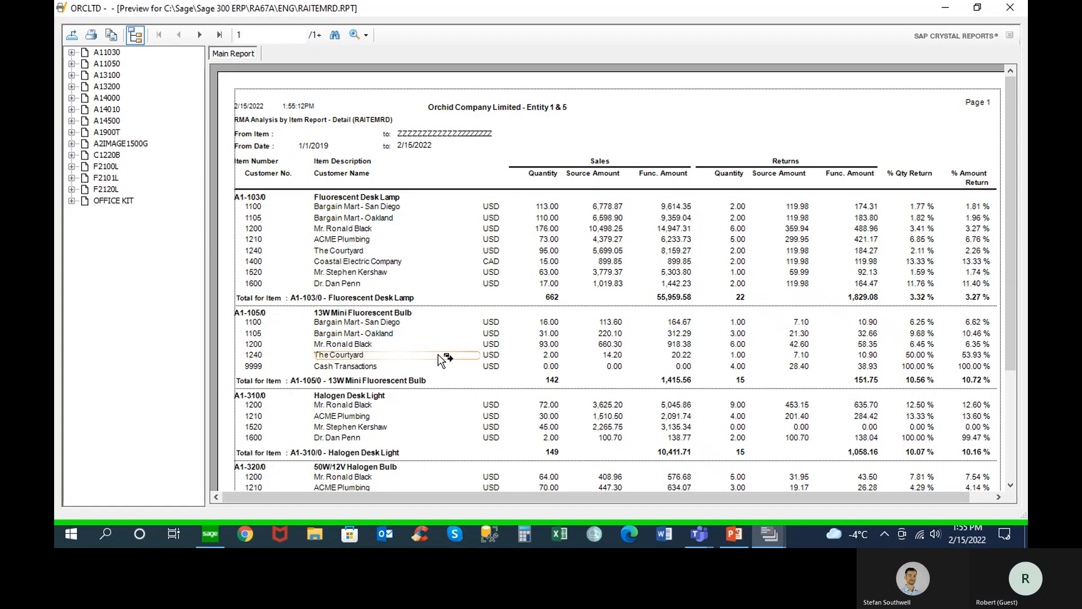
# Examine the quantity and amount return percentages for item A1-103/0, and close the preview and the report dialog
pyautogui.click(274, 200)
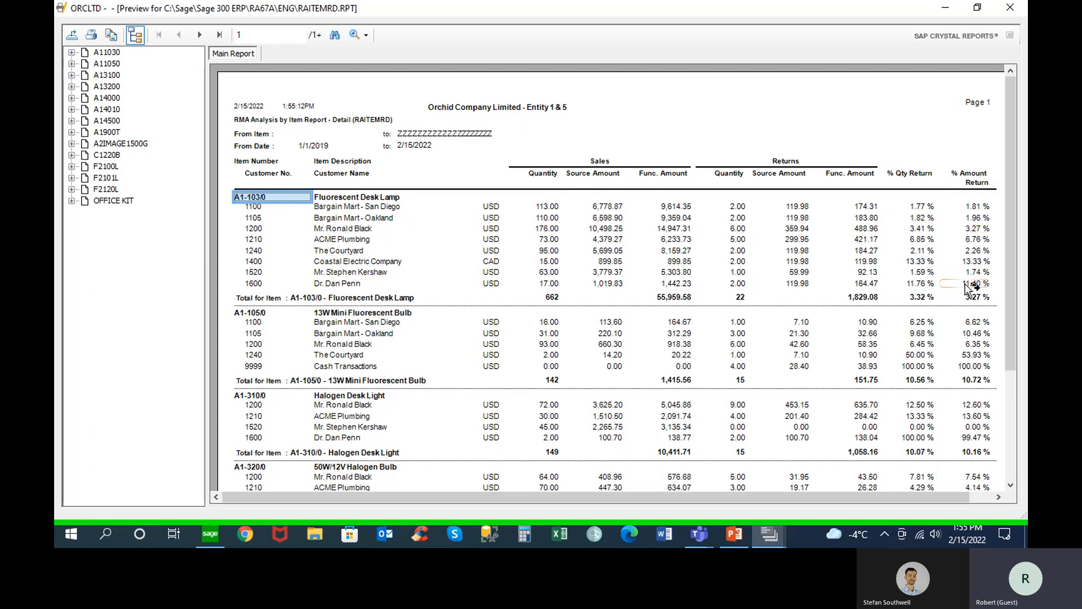
pyautogui.moveTo(1009, 218); pyautogui.dragTo(1019, 178)
pyautogui.click(1011, 9)
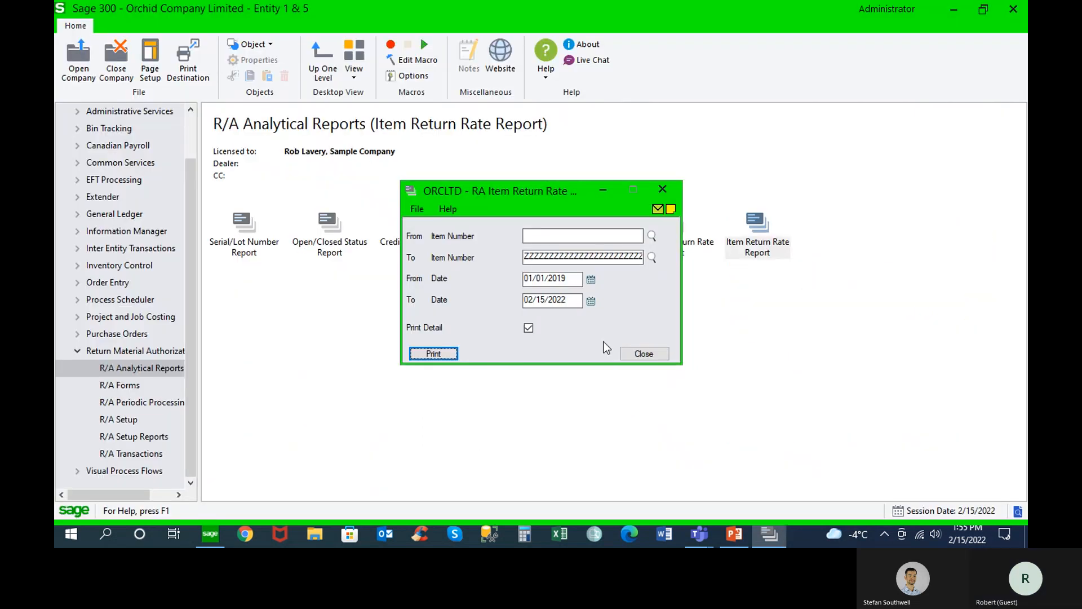
pyautogui.click(633, 359)
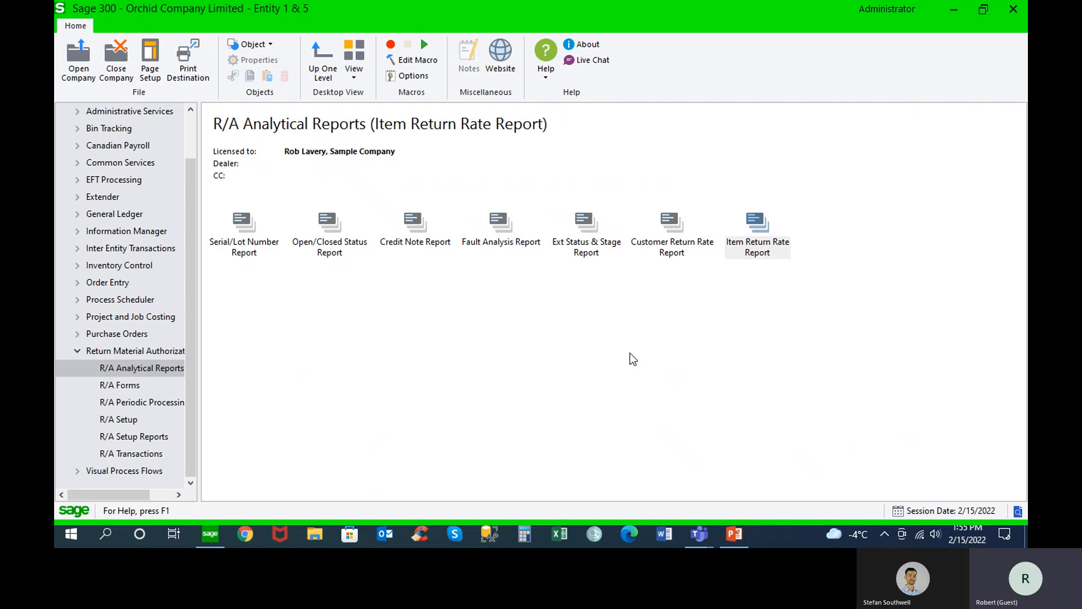
# Preview the R/A Customer Return Rate Report with its default customer and date ranges, and close the preview and the report dialog
pyautogui.doubleClick(672, 248)
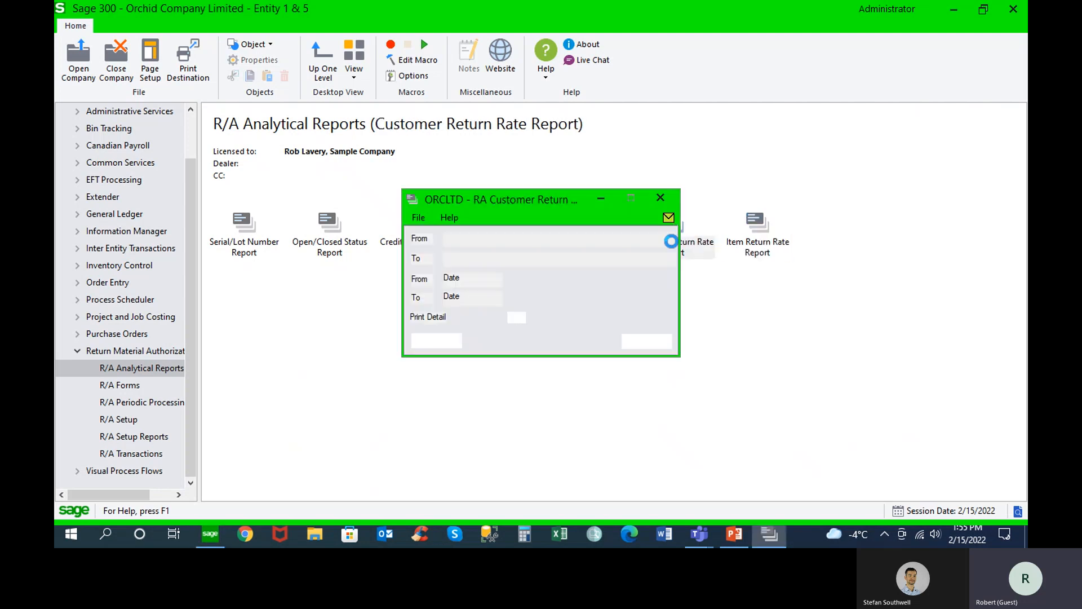
pyautogui.click(438, 338)
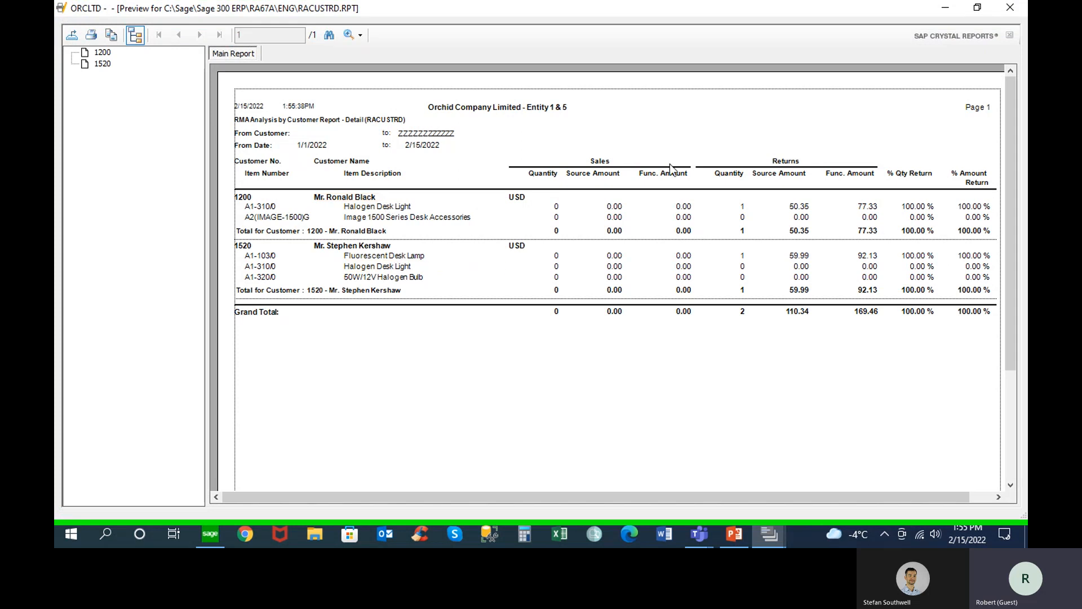
pyautogui.click(1010, 8)
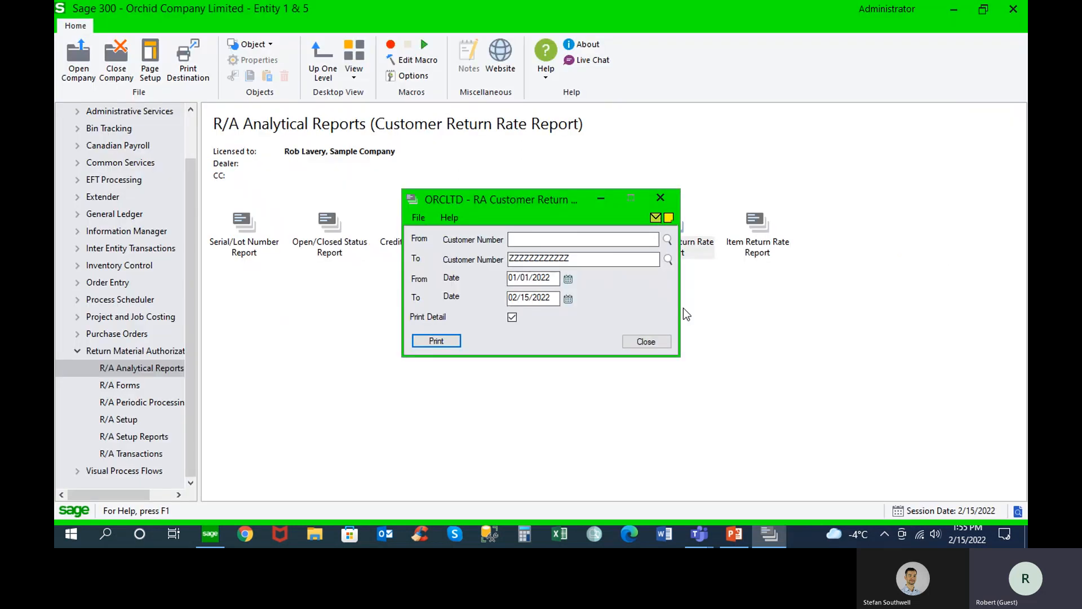
pyautogui.click(653, 341)
# Run the R/A Fault Analysis Report sorted by customer number, with the fault code range limited to 88, Damaged in Transit
pyautogui.doubleClick(496, 219)
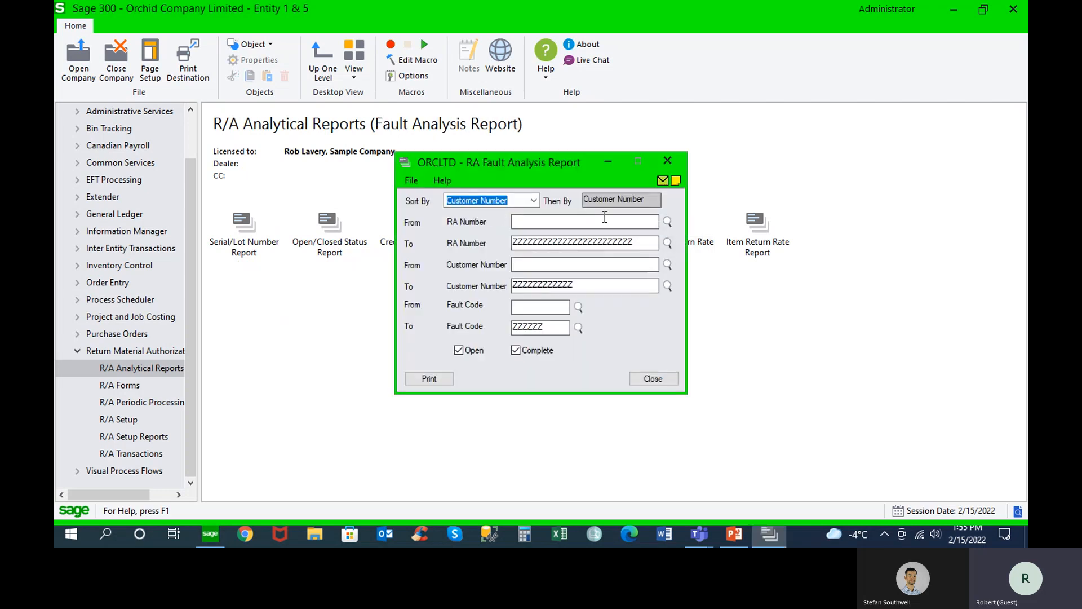
pyautogui.click(579, 306)
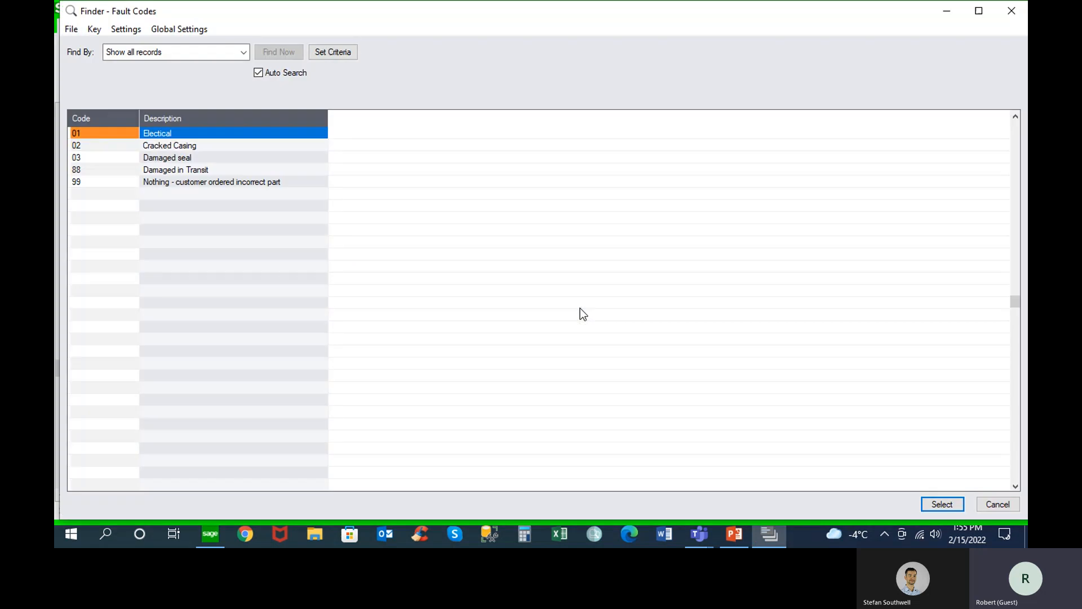
pyautogui.doubleClick(178, 169)
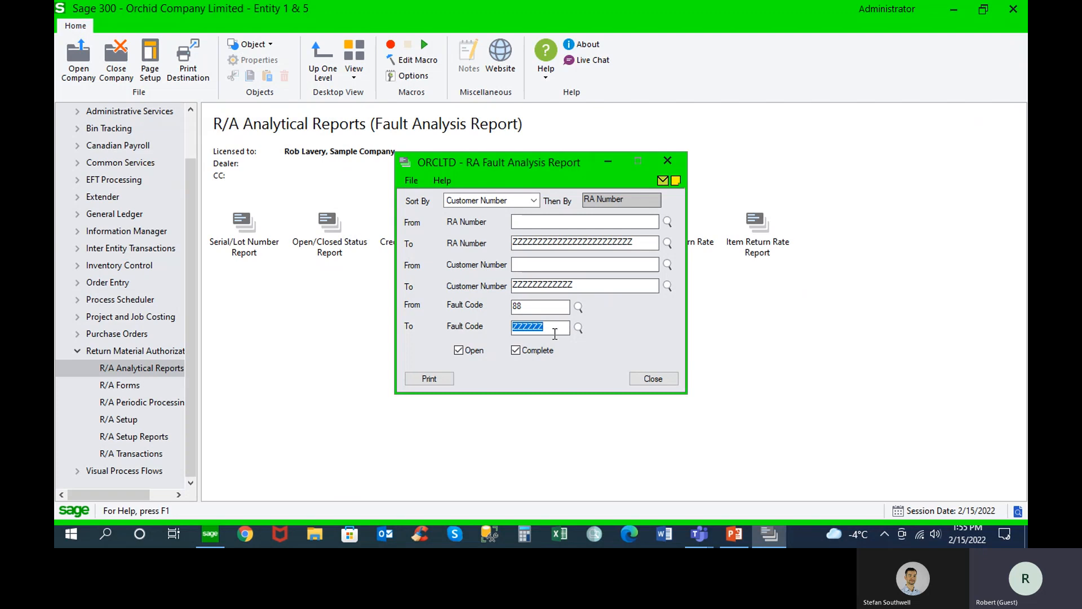
pyautogui.click(579, 328)
pyautogui.doubleClick(192, 169)
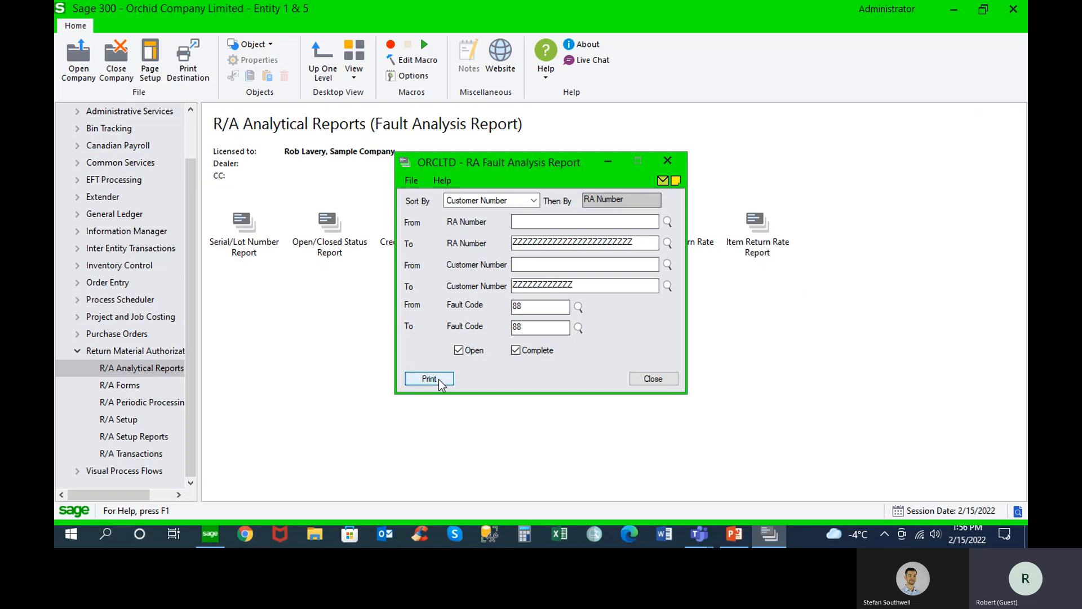
pyautogui.click(439, 382)
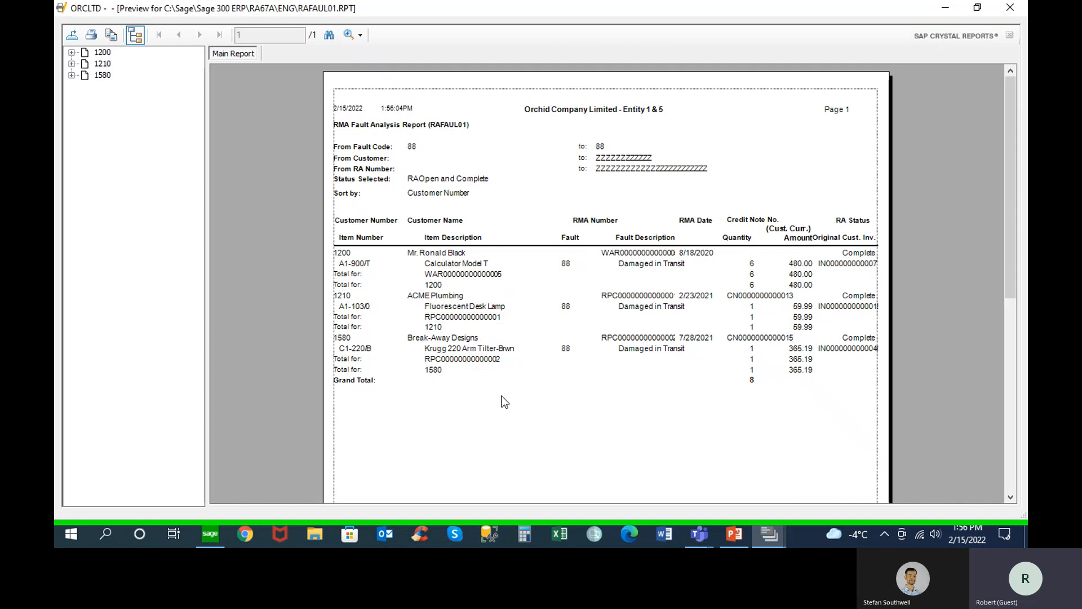
# Examine the fault analysis by customer and item, close the preview and report dialog, and collapse the Return Material Authorization module
pyautogui.click(513, 328)
pyautogui.click(1009, 8)
pyautogui.click(653, 378)
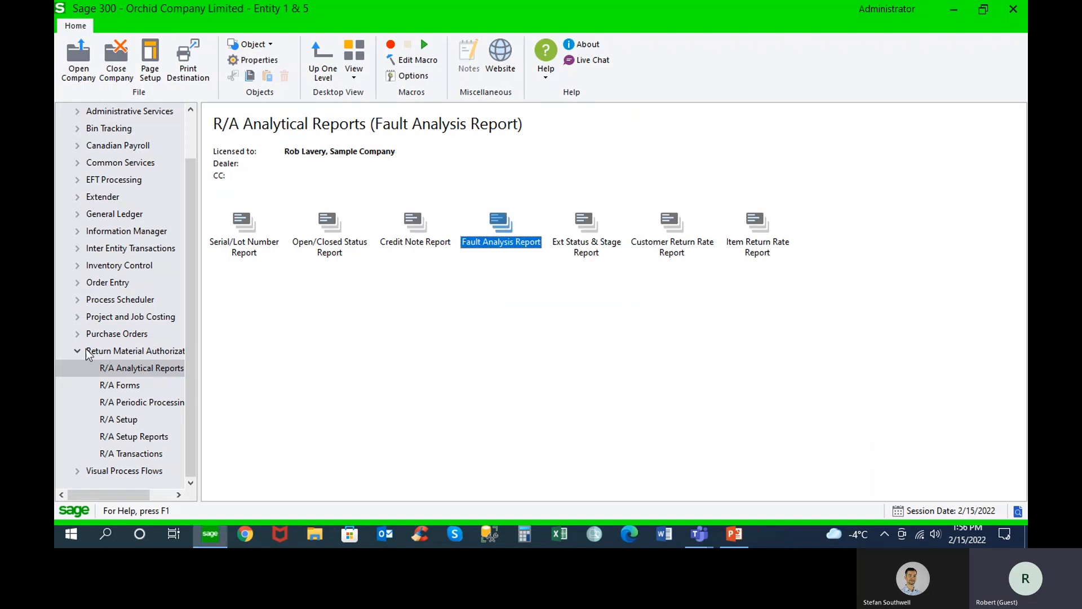
pyautogui.click(77, 350)
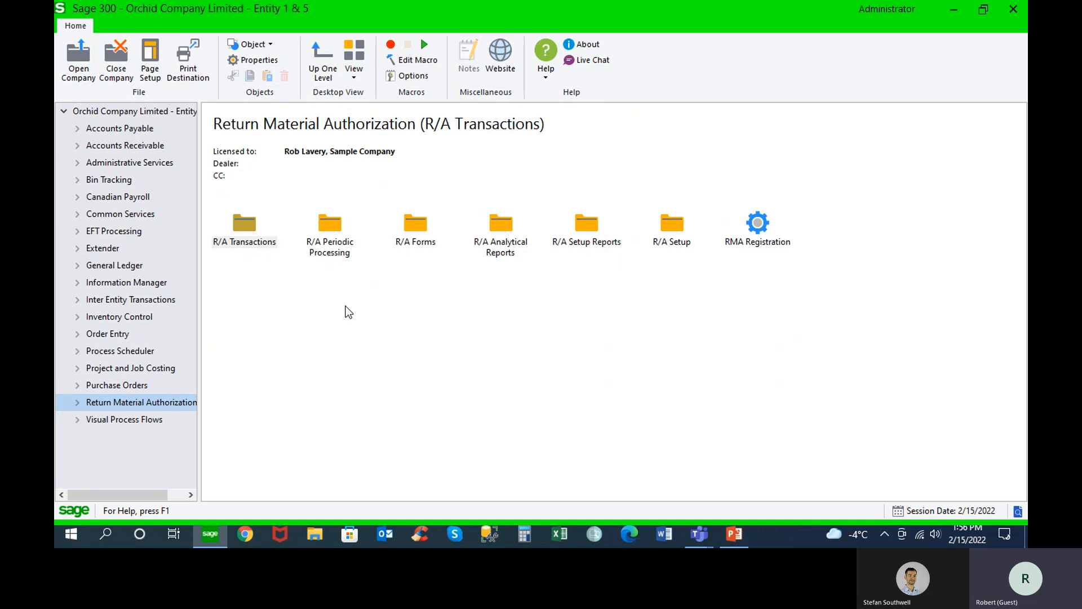
# Switch to the PowerPoint presentation on managing inventory in Sage 300 and start the slide show from the Technical Requirements slide
pyautogui.click(732, 533)
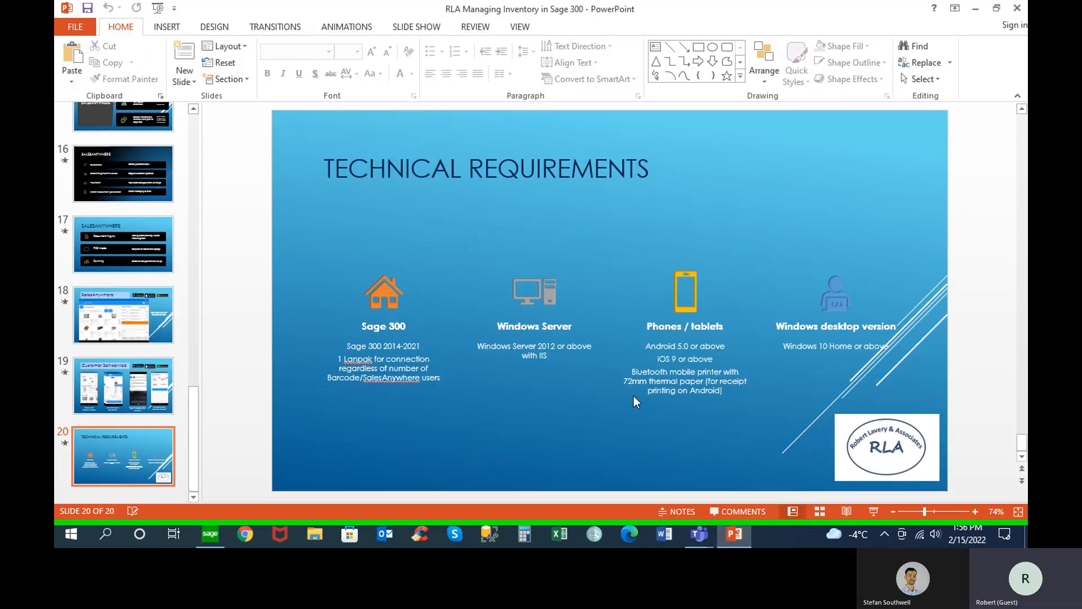
pyautogui.press('super')
pyautogui.click(873, 511)
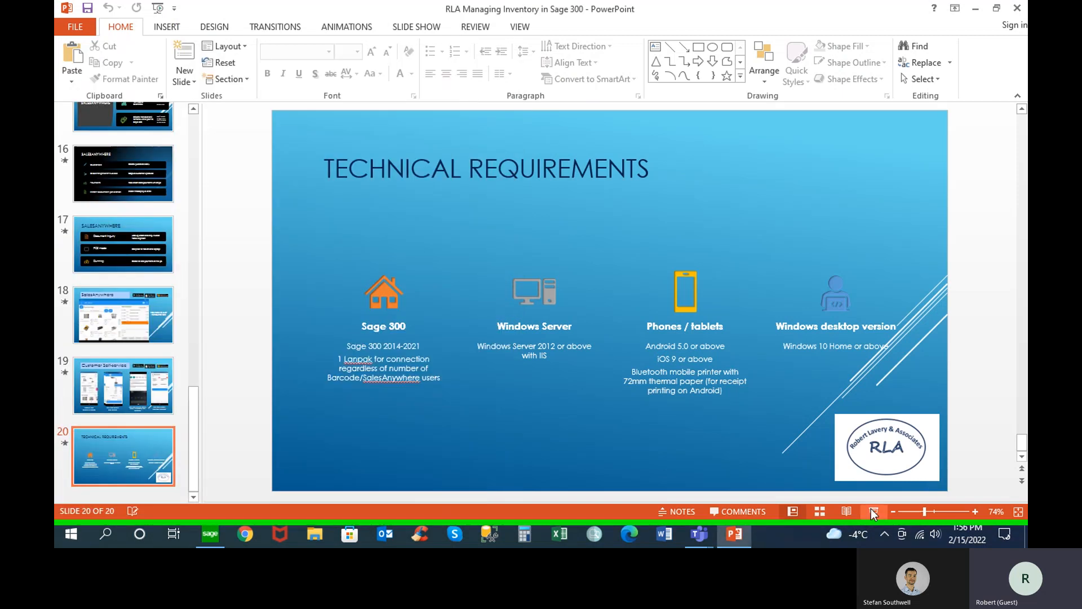